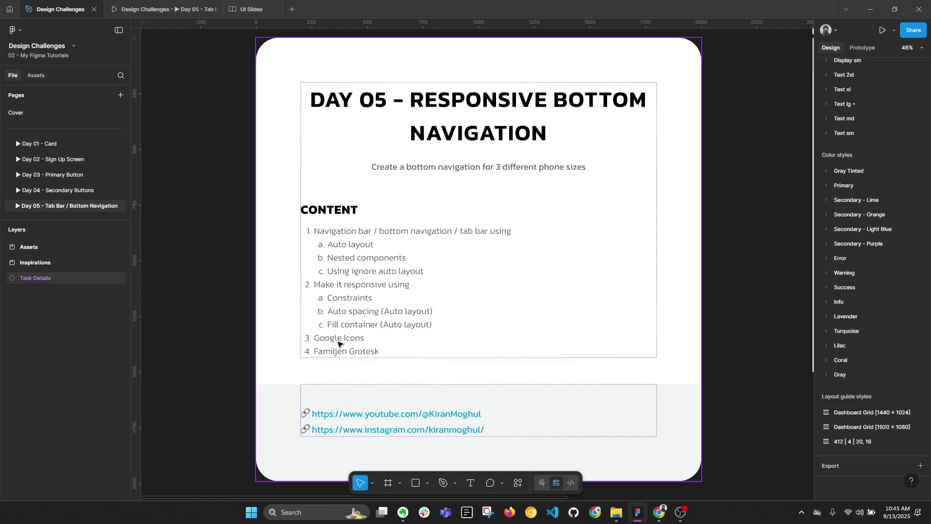
Examine the reference bottom navigation bars in the Inspirations frame, from Monzo, Lyft and Wise through MyFitnessPal, Klook and Canva
scroll(338, 343, "down", 3)
scroll(566, 283, "right", 4)
scroll(523, 212, "up", 10)
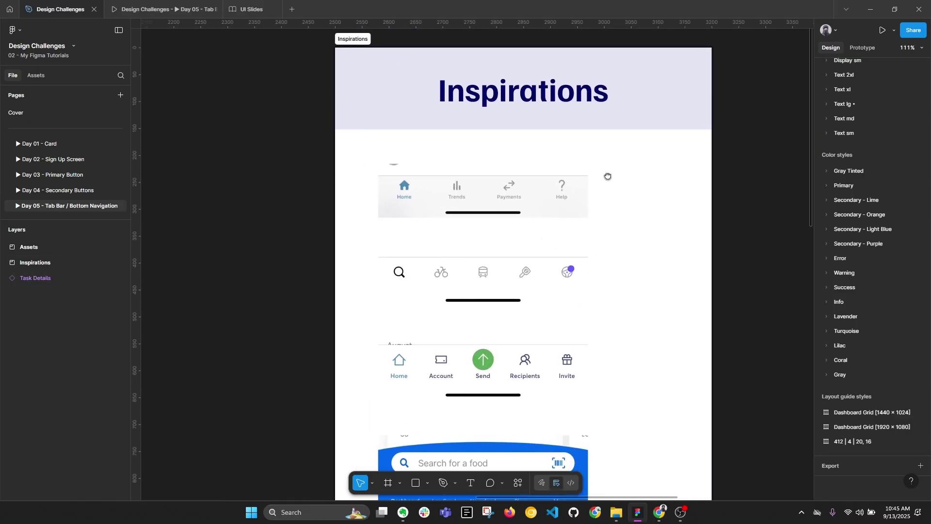
left_click(479, 223)
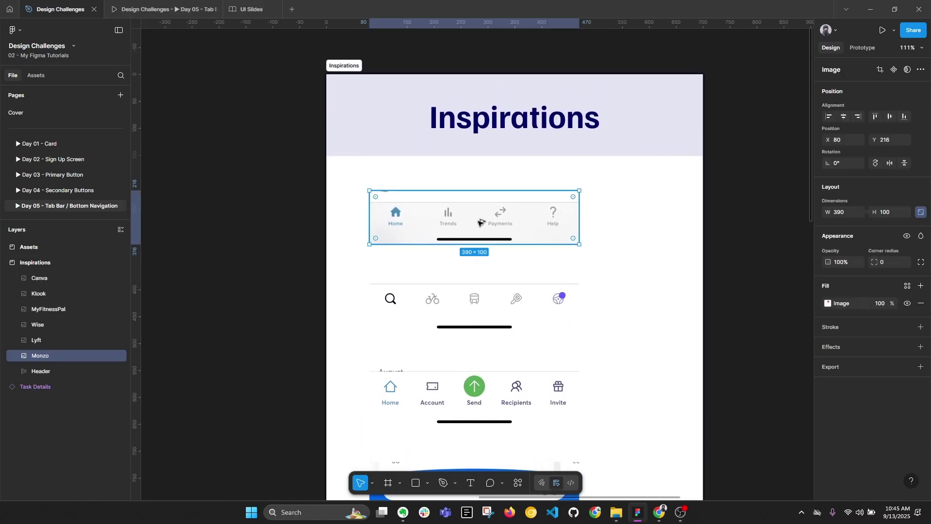
key("alt+l")
scroll(439, 243, "down", 2)
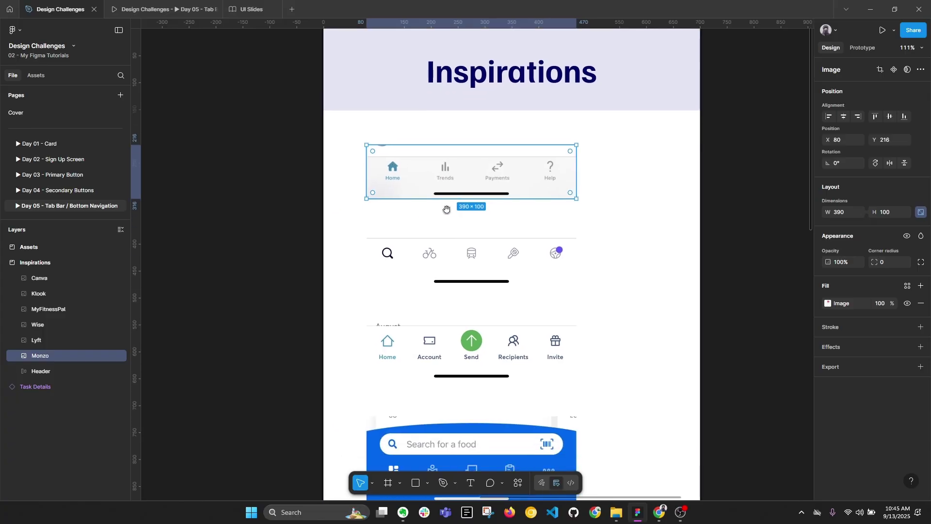
left_click(430, 260)
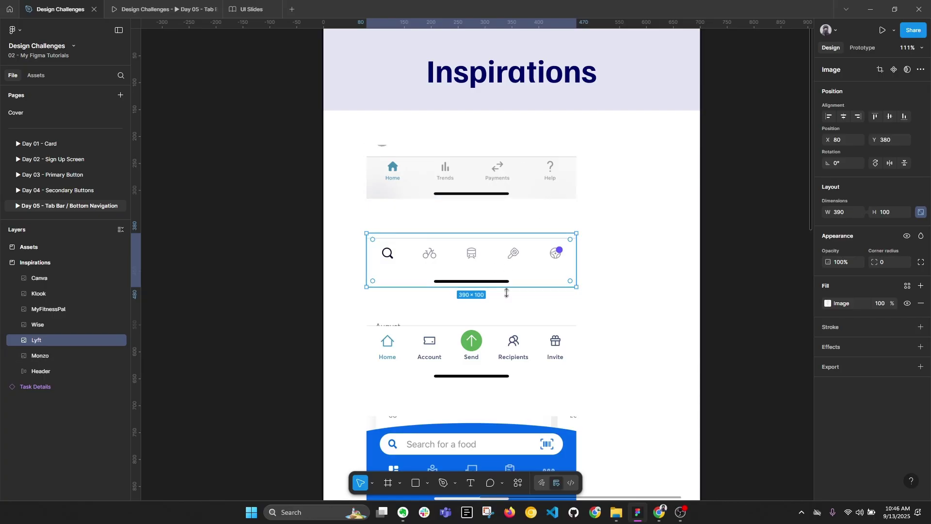
scroll(504, 295, "down", 4)
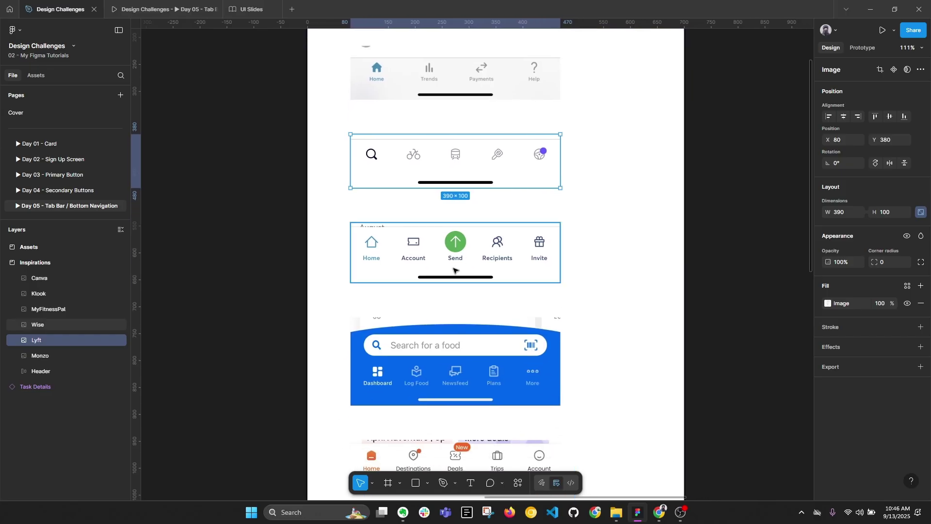
left_click(452, 260)
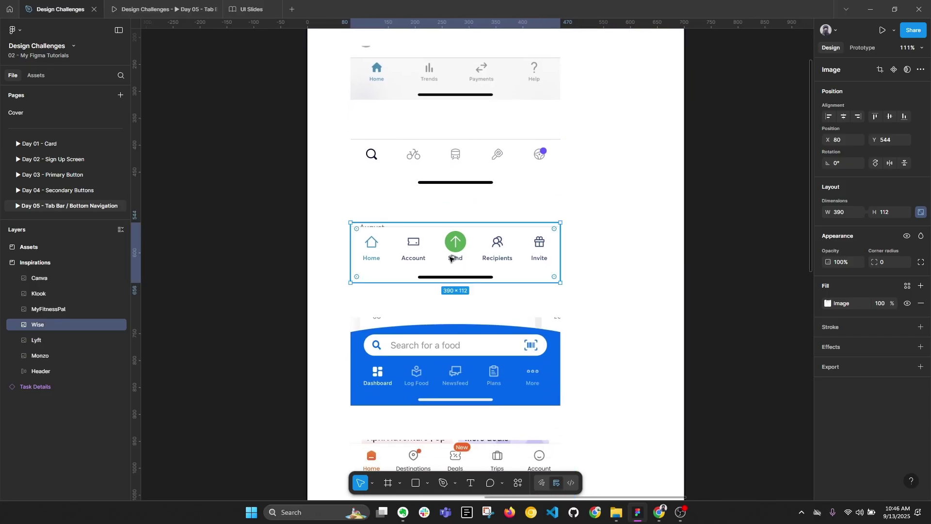
key("alt+l")
scroll(473, 283, "down", 3)
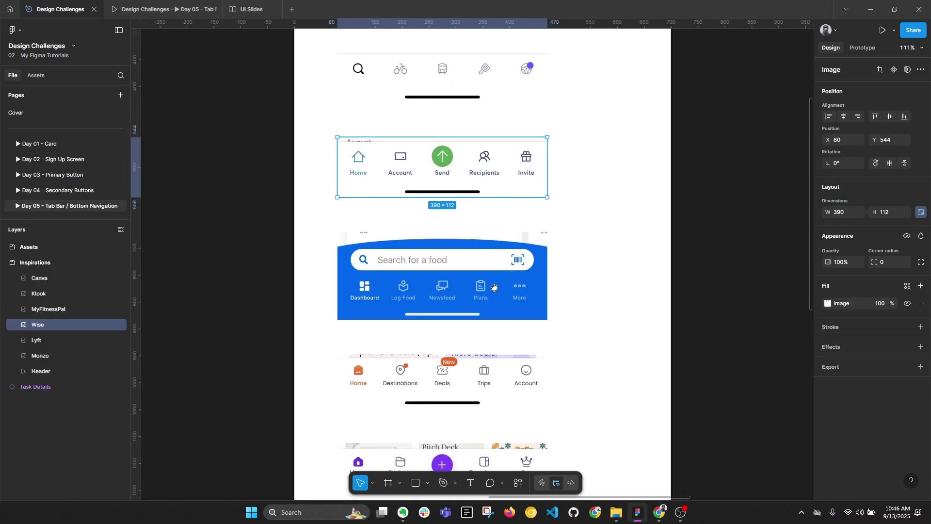
left_click(473, 283)
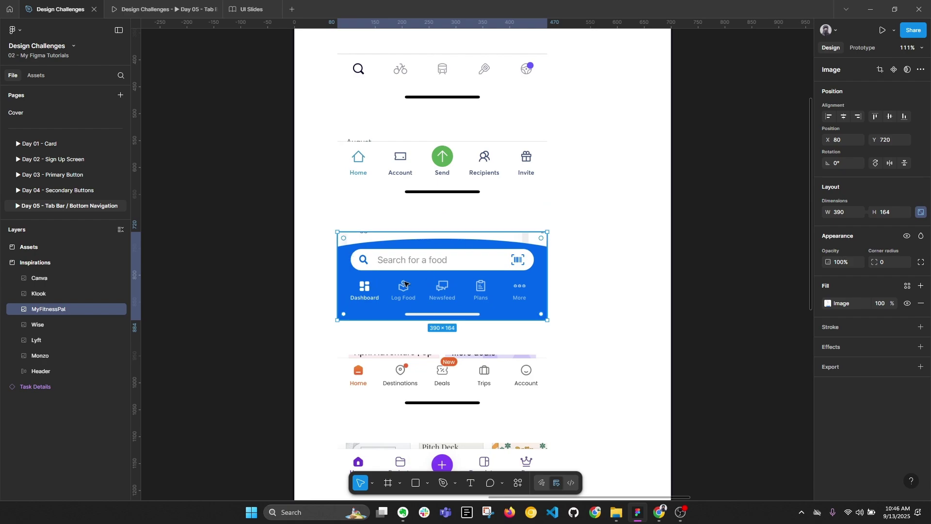
scroll(436, 291, "down", 3)
left_click(420, 314)
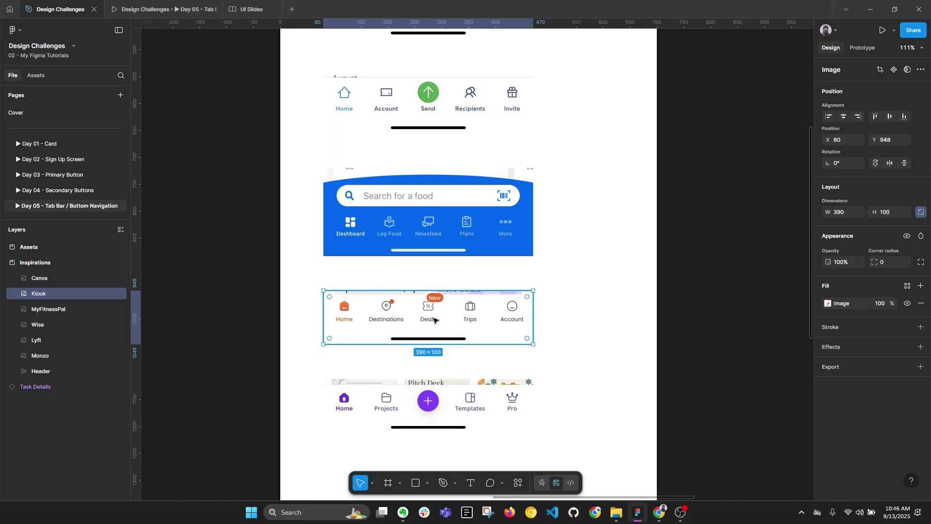
left_click(468, 383)
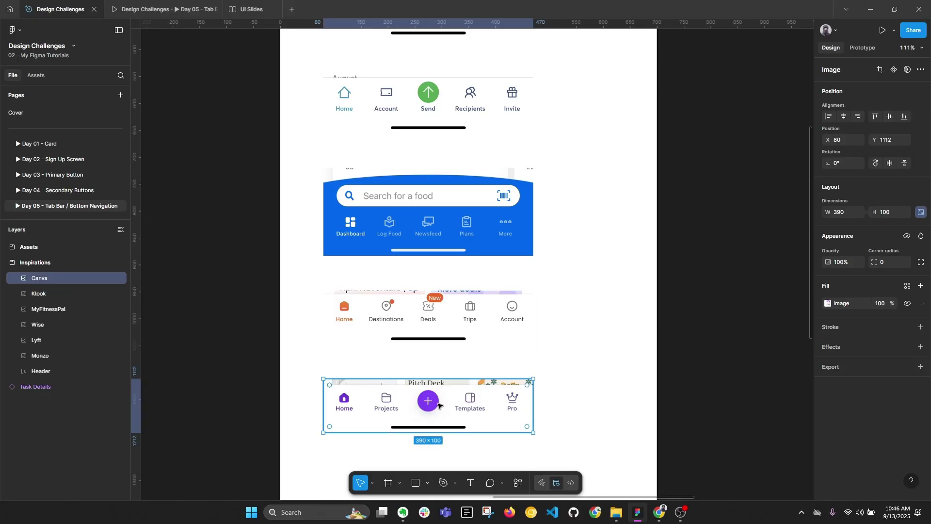
Align the second row of icons in the Assets frame, the filled versions, along their top edges
scroll(439, 406, "down", 3)
scroll(580, 283, "down", 3)
scroll(455, 270, "right", 3)
scroll(584, 179, "up", 6)
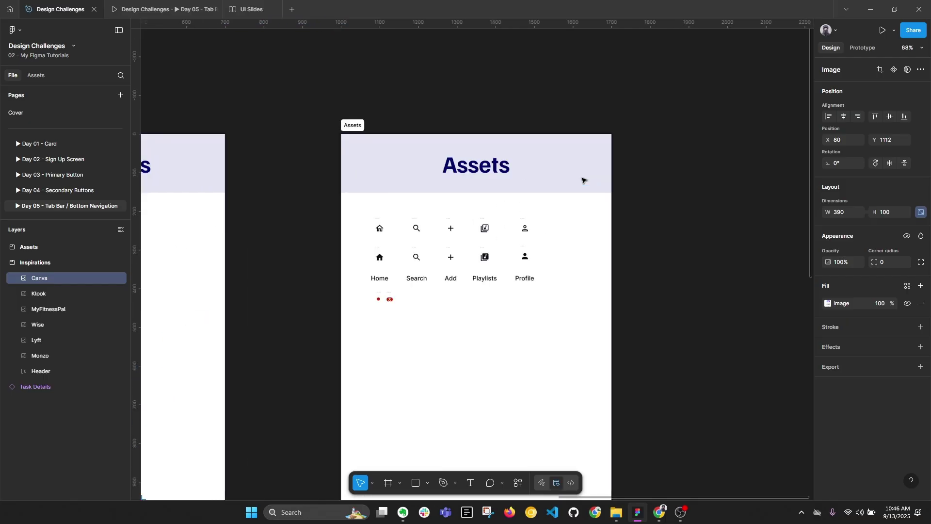
scroll(533, 212, "down", 1)
scroll(290, 166, "left", 3)
scroll(290, 166, "up", 1)
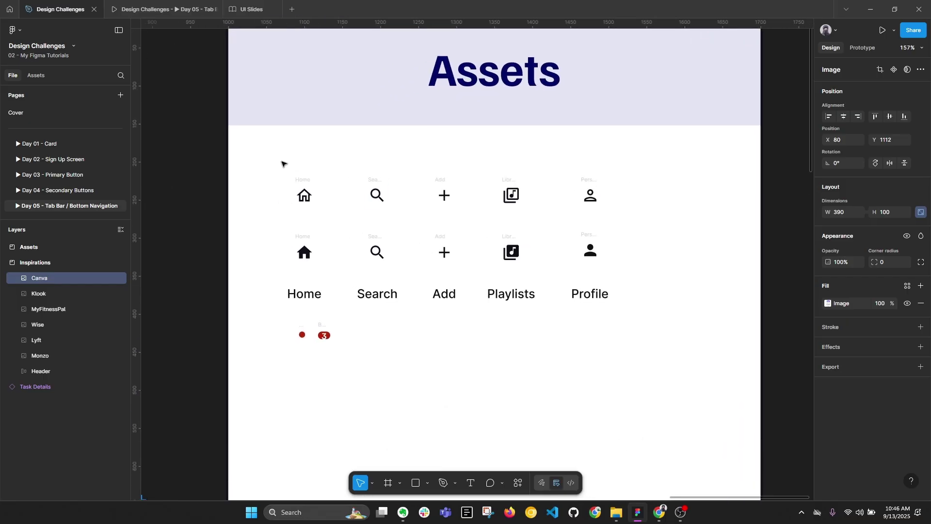
left_click_drag(253, 161, 643, 217)
left_click_drag(273, 231, 667, 282)
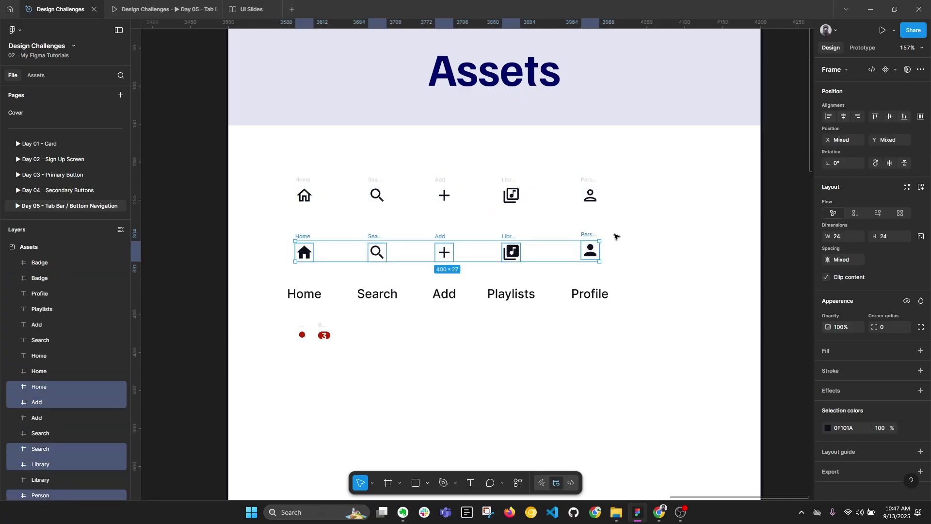
left_click(875, 118)
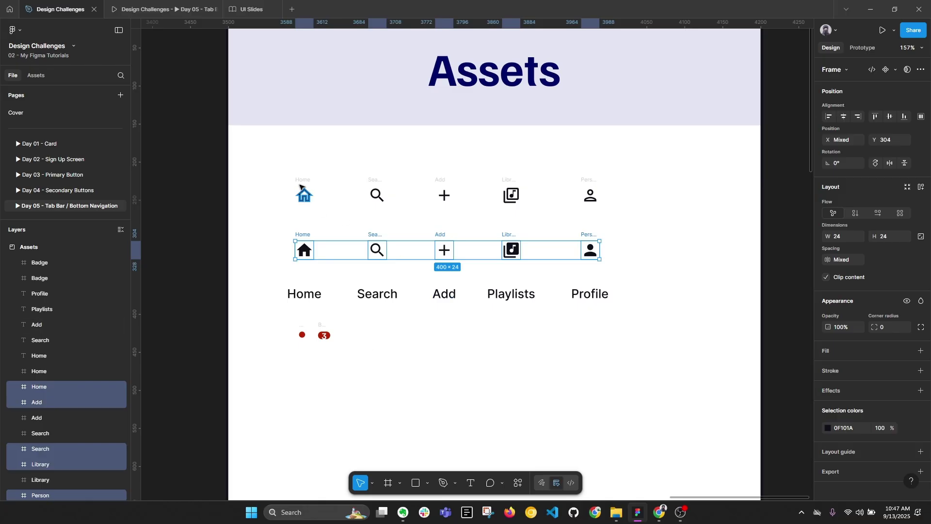
Batch-rename the five outlined icons in the first row to their current name followed by " / Outline"
scroll(320, 172, "up", 2)
left_click_drag(249, 170, 712, 228)
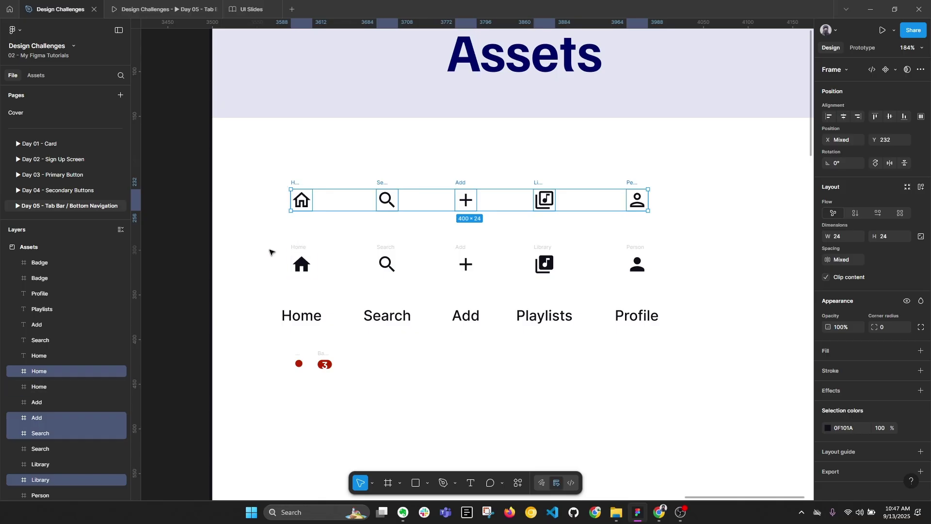
right_click(61, 371)
left_click(89, 292)
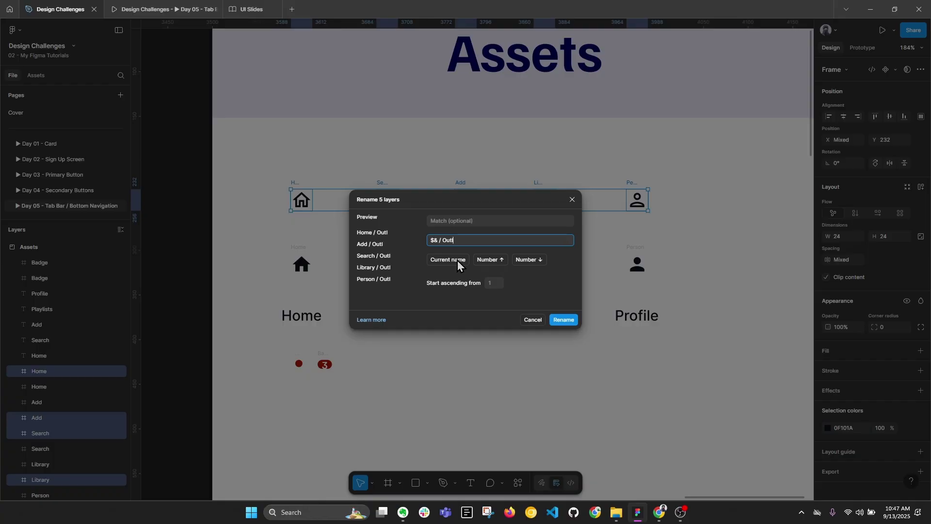
key("Return")
Batch-rename the five filled icons in the second row to their current name followed by " / Filled"
left_click_drag(250, 235, 727, 300)
right_click(68, 388)
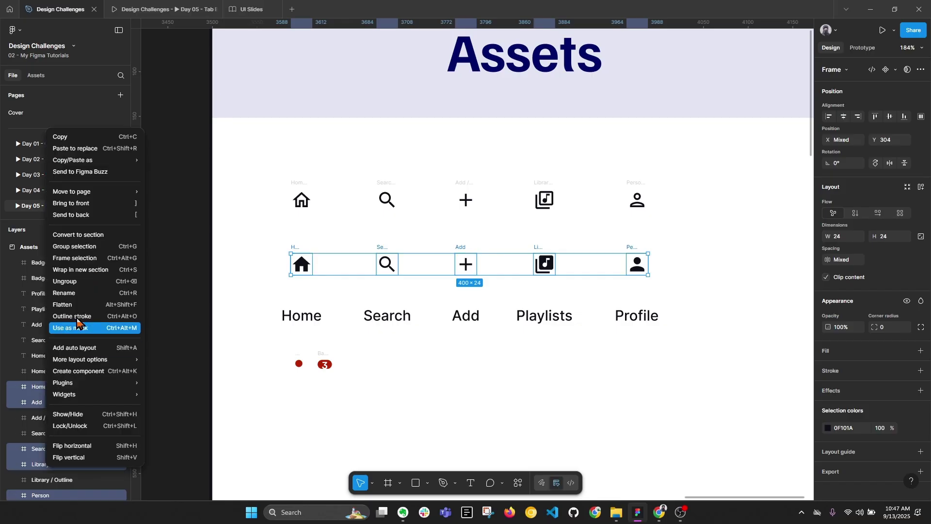
left_click(71, 296)
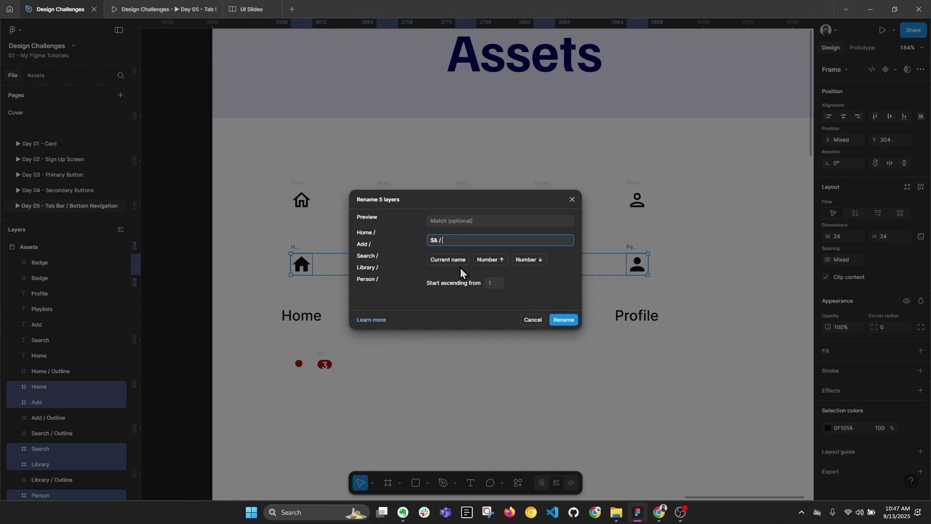
type("/ Filled")
key("Return")
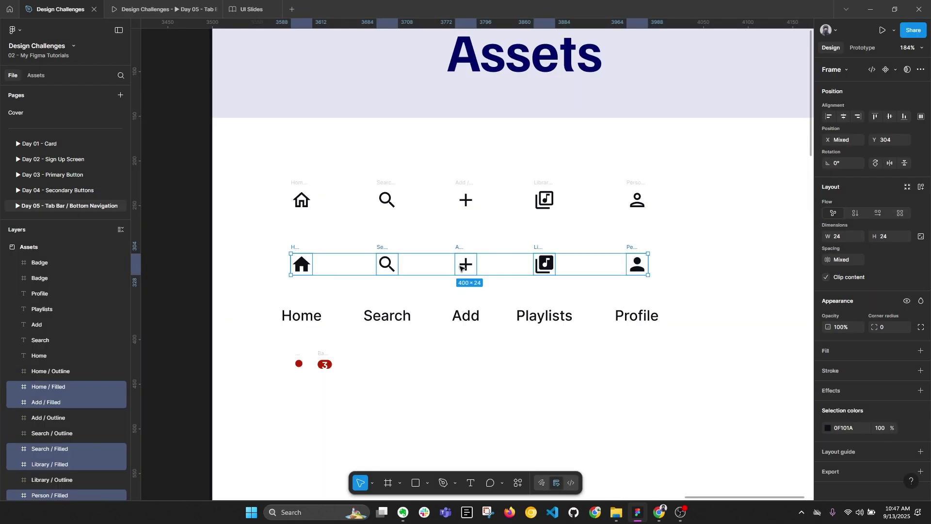
Combine the outlined and filled Home icons into one component set
left_click(297, 227)
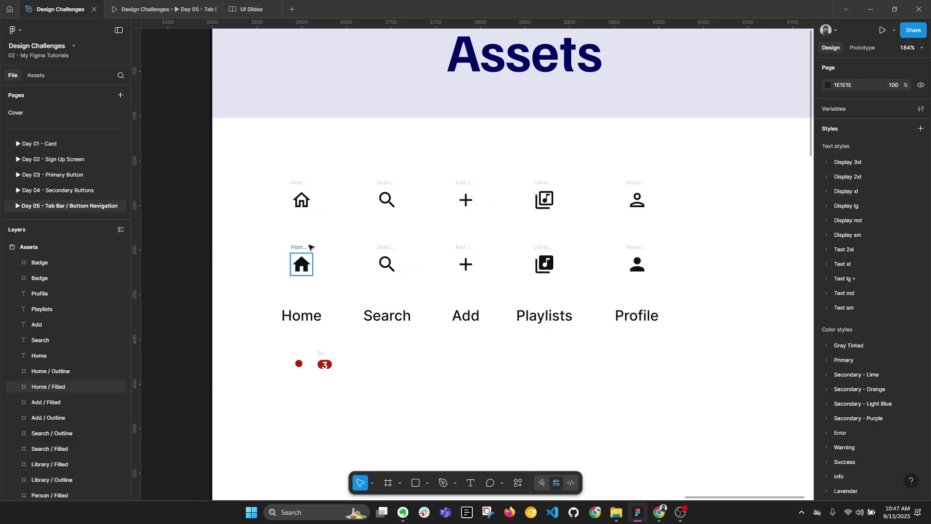
scroll(305, 235, "up", 5)
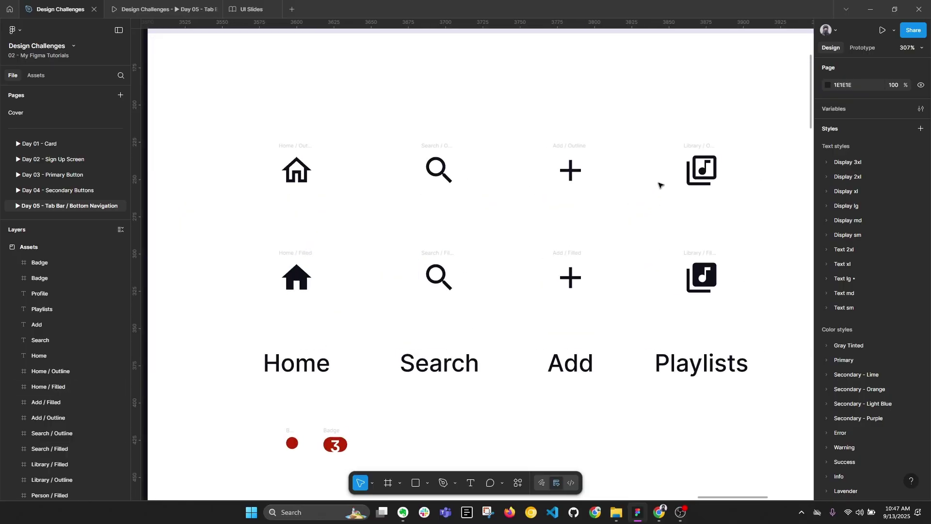
scroll(302, 237, "down", 1)
left_click_drag(242, 132, 346, 300)
left_click(895, 70)
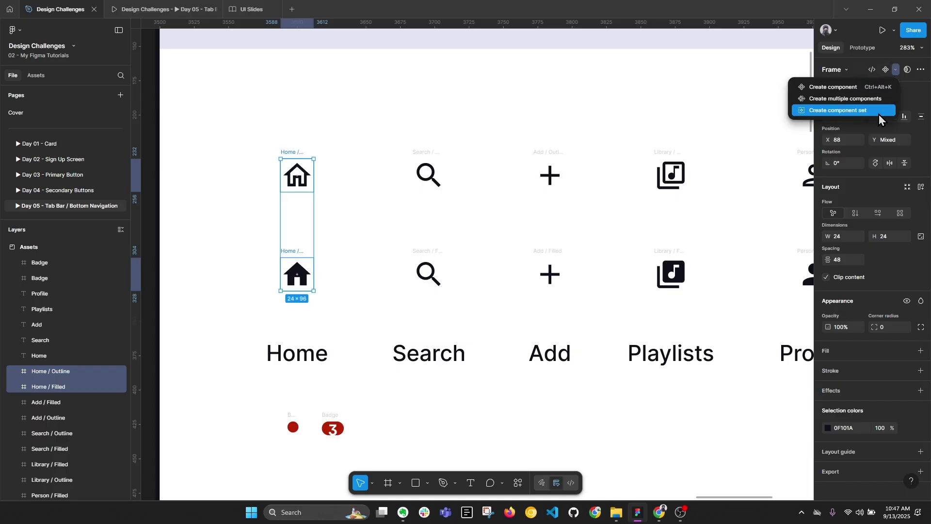
left_click(836, 110)
Combine the two Search icons into a component set and check its Outline variant
left_click_drag(381, 126, 459, 309)
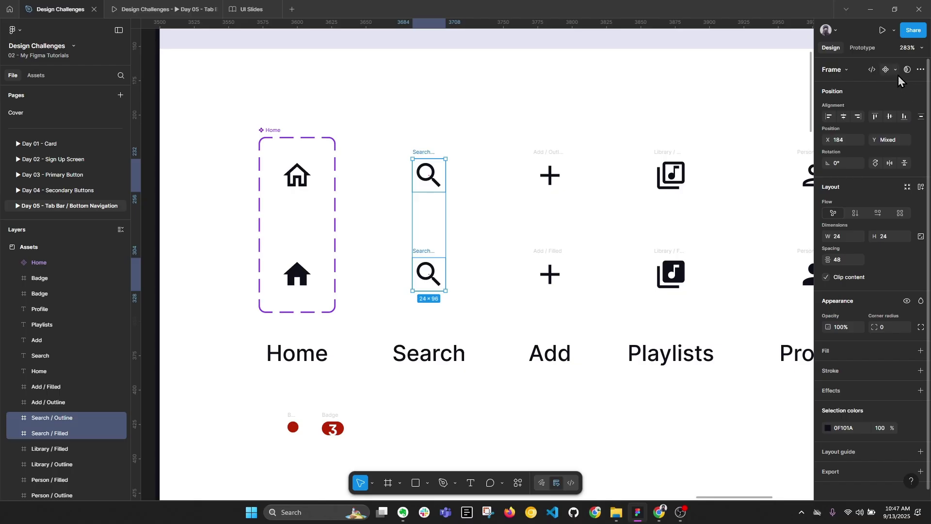
left_click(895, 70)
left_click(883, 111)
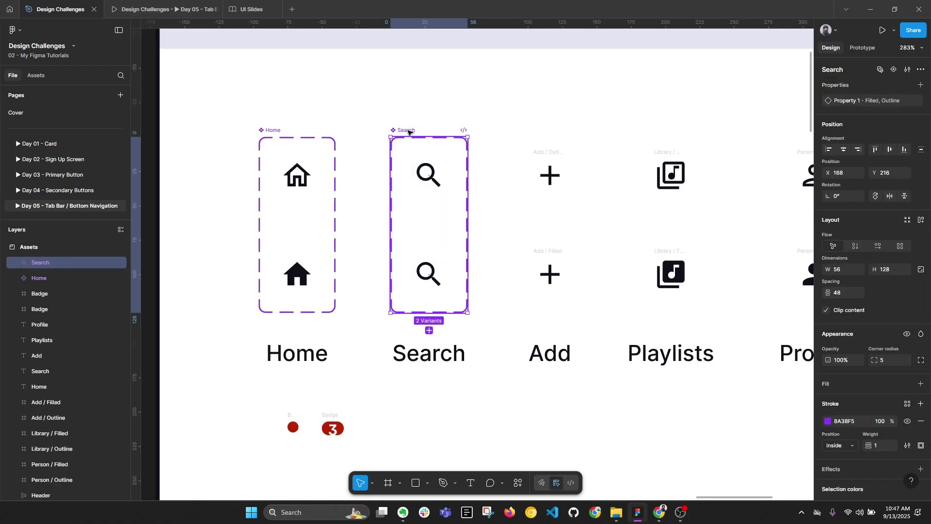
double_click(425, 173)
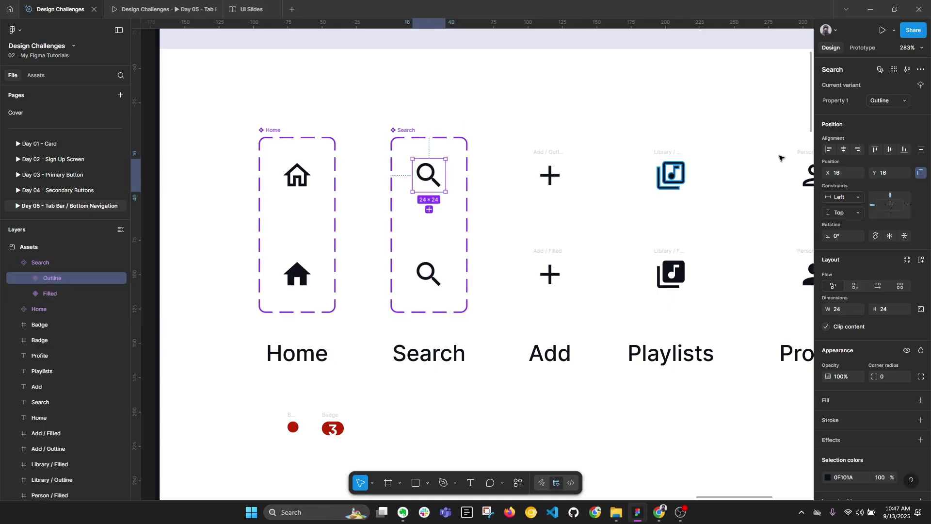
Combine the Add / Outline and Add / Filled icons into a component set
left_click_drag(515, 123, 599, 316)
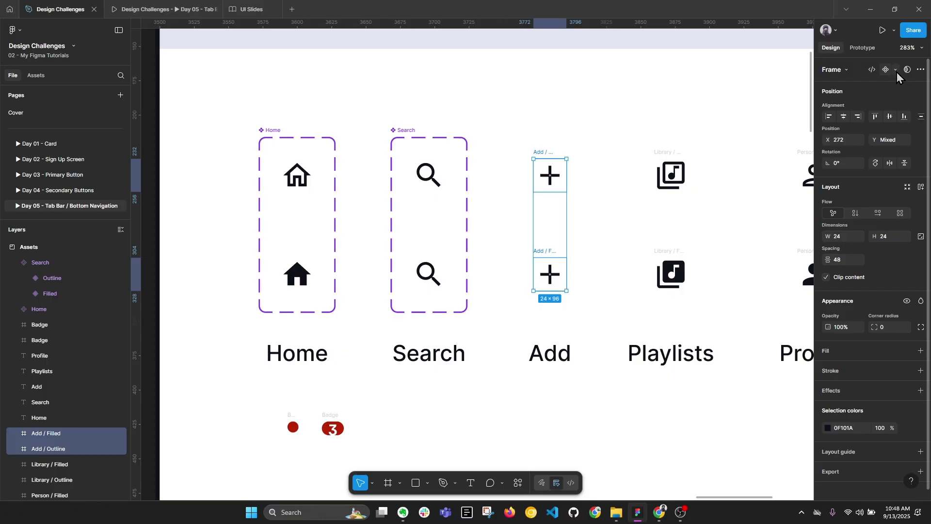
left_click(896, 70)
left_click(880, 110)
Combine the outlined and filled Library icons above the Playlists label into a component set
left_click_drag(609, 125, 735, 322)
left_click(896, 71)
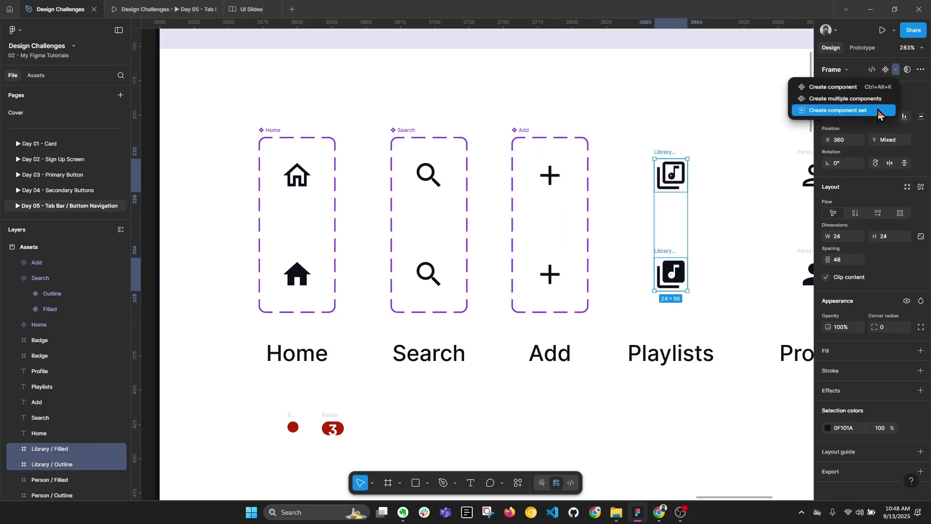
left_click(878, 114)
scroll(771, 146, "down", 3)
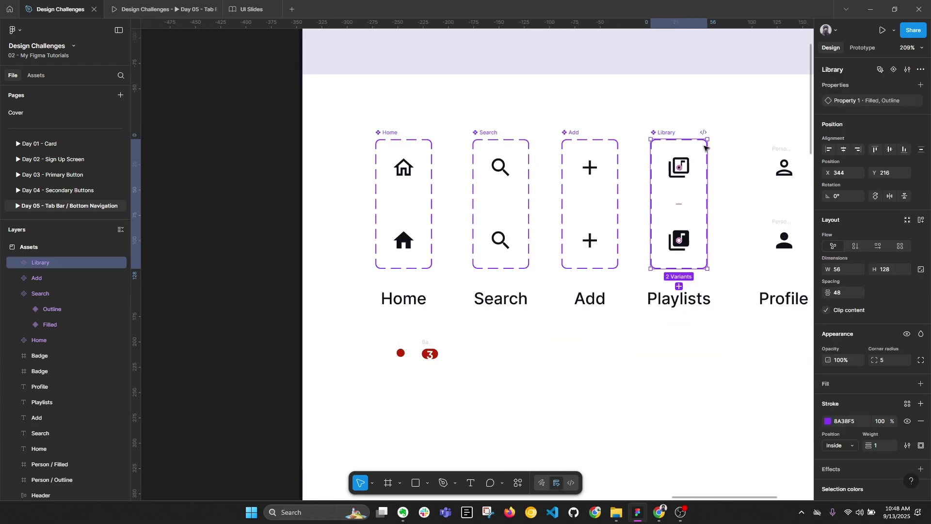
key("Escape")
Combine the outlined and filled Person icons above the Profile label into a component set
left_click_drag(742, 144, 723, 265)
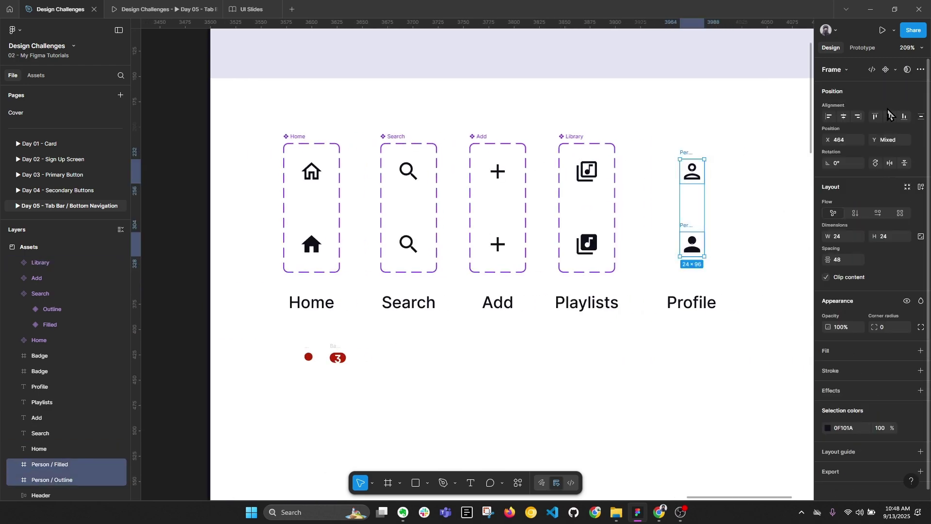
left_click(896, 70)
left_click(880, 112)
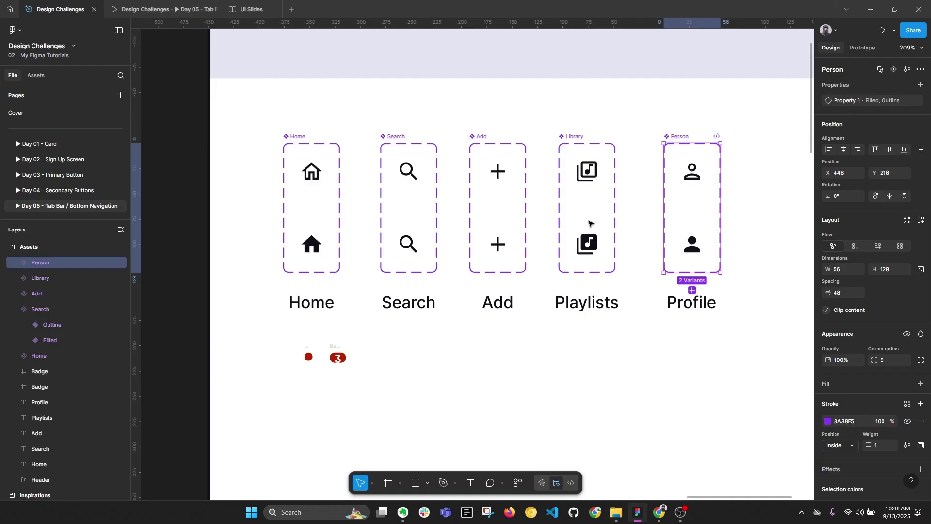
Apply the Gray Tinted/800 color style to the dark icon color across all five icon component sets
scroll(426, 281, "down", 1)
left_click_drag(274, 132, 700, 272)
scroll(909, 397, "down", 2)
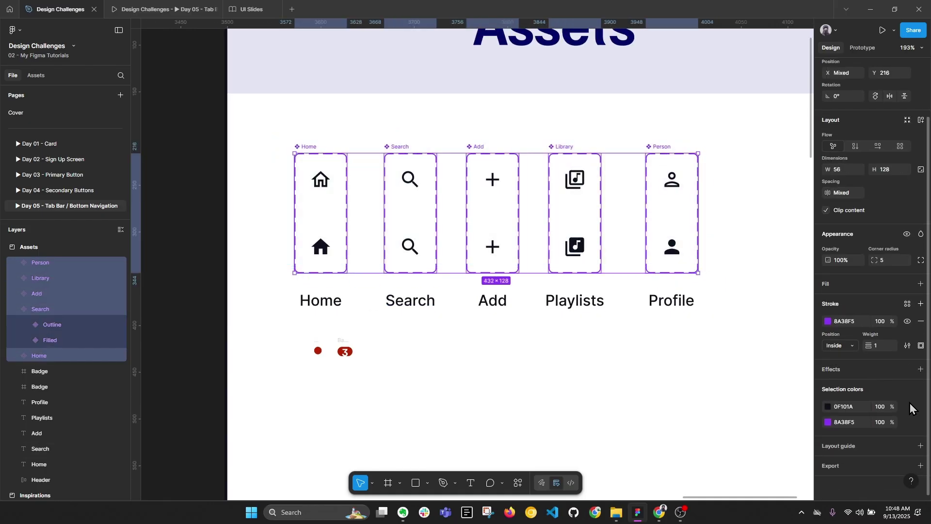
left_click(909, 407)
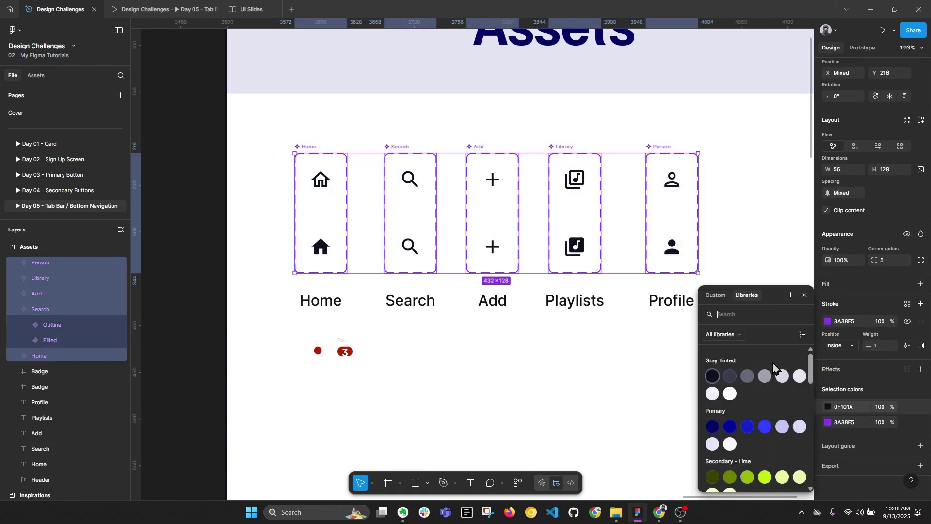
left_click(712, 375)
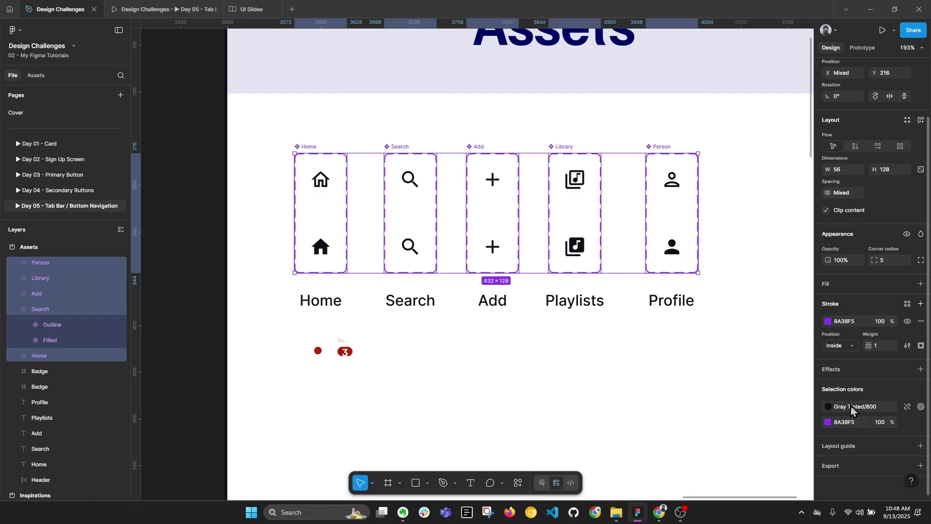
Apply the Gray Tinted/800 color style to the fill of the five text labels from Home to Profile
left_click_drag(278, 292, 757, 316)
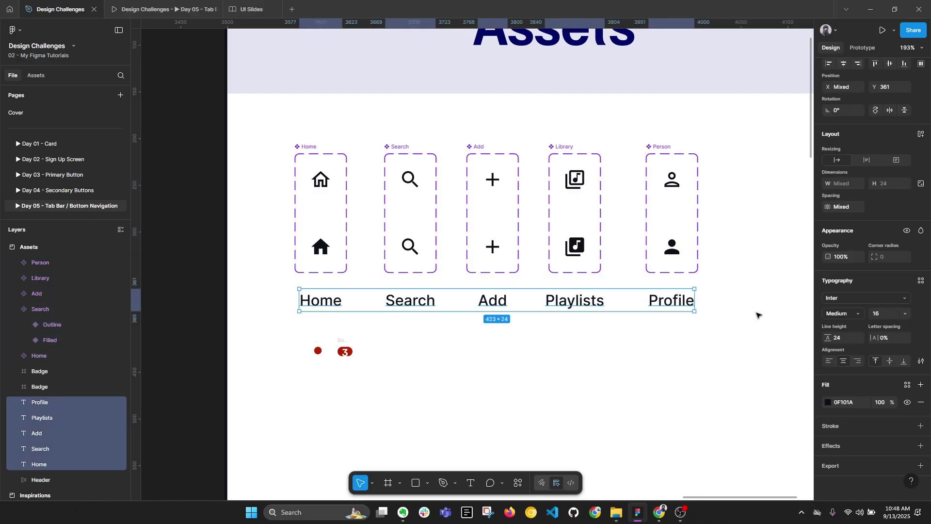
left_click(908, 384)
left_click(716, 378)
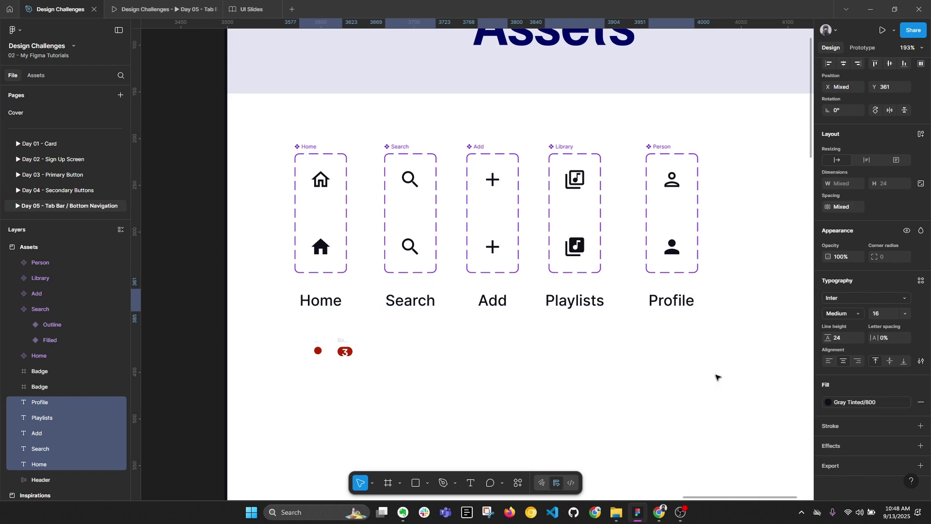
Apply the Text sm/Regular text style to the five labels from Home to Profile
left_click(920, 282)
scroll(769, 394, "down", 5)
scroll(768, 408, "down", 5)
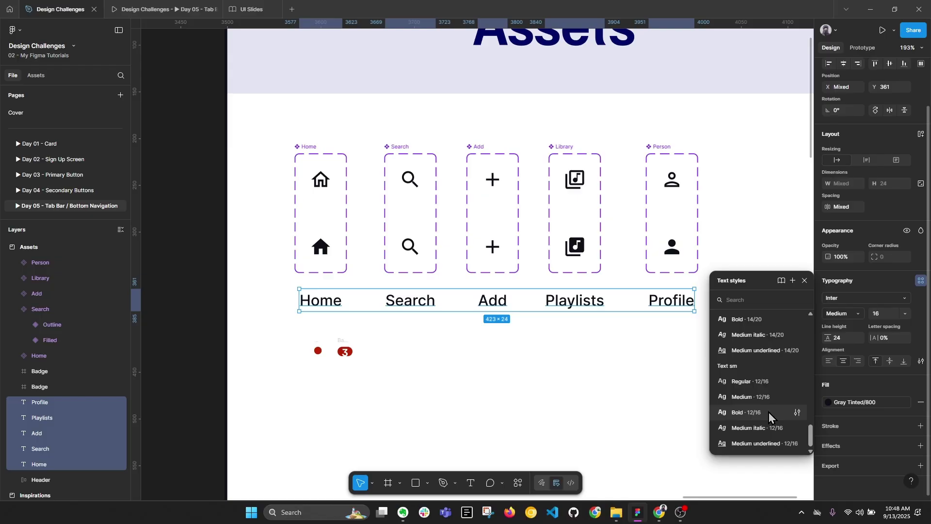
left_click(747, 383)
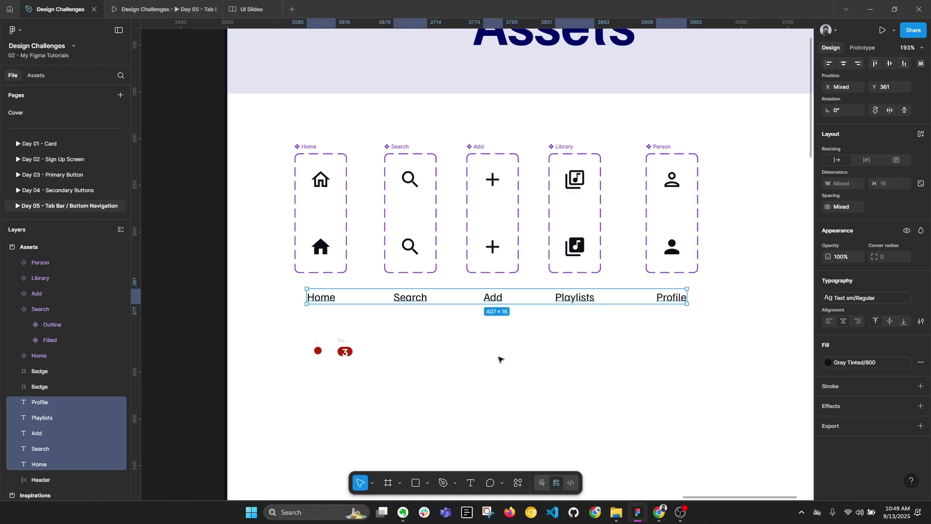
left_click(376, 344)
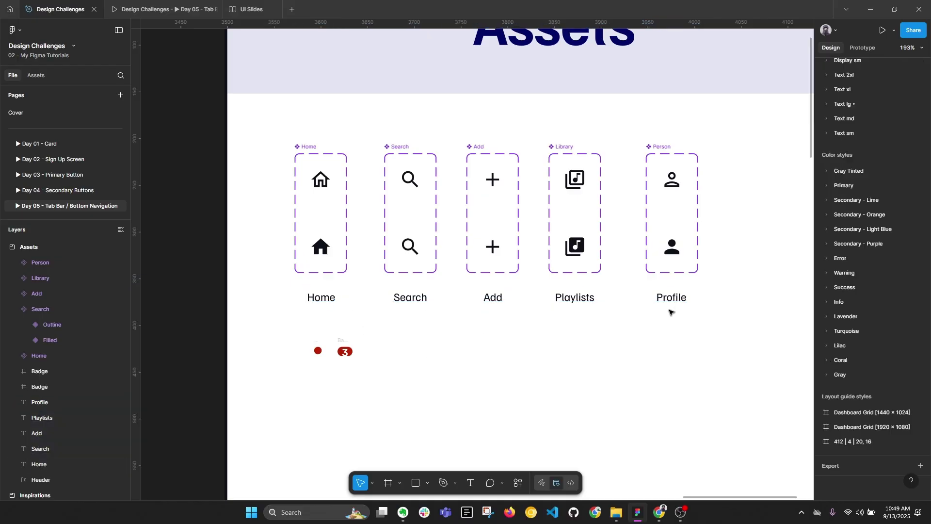
key("alt+l")
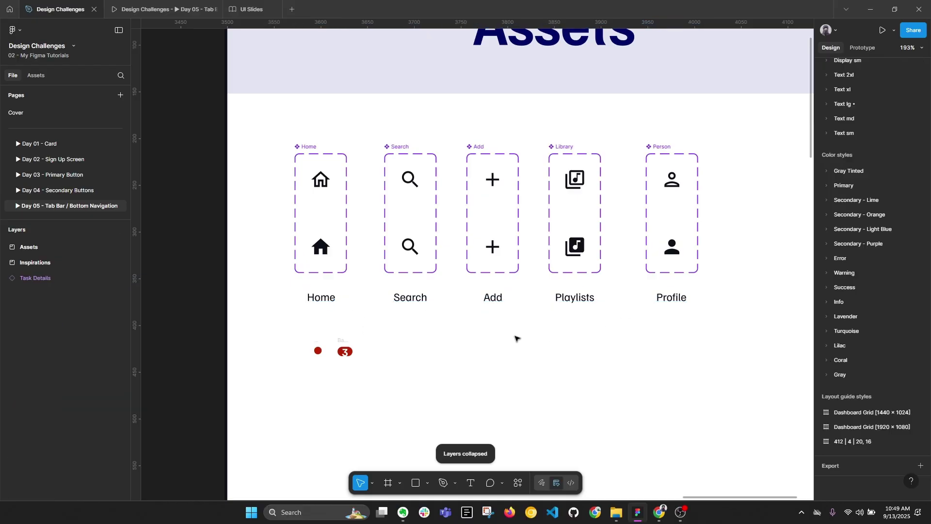
Delete the small red dot badge below the Home label
scroll(313, 349, "up", 6)
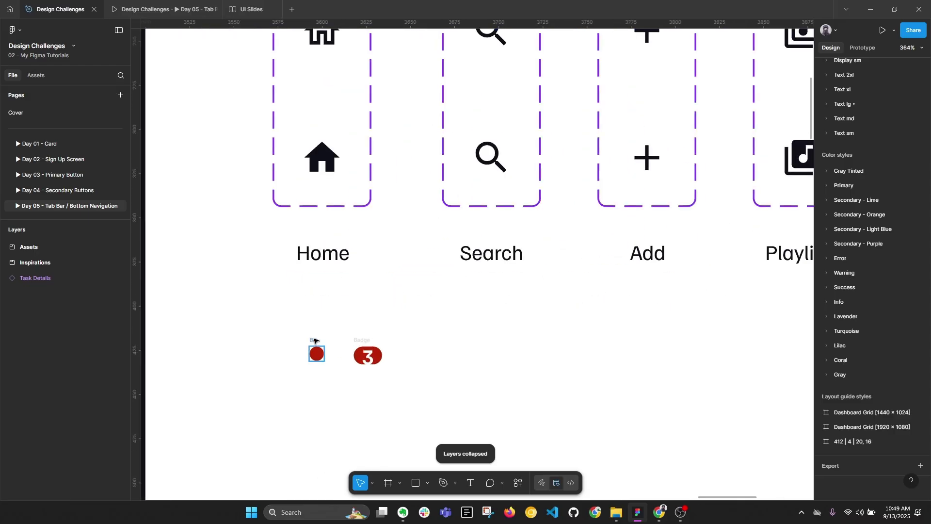
left_click_drag(348, 293, 346, 250)
left_click(306, 284)
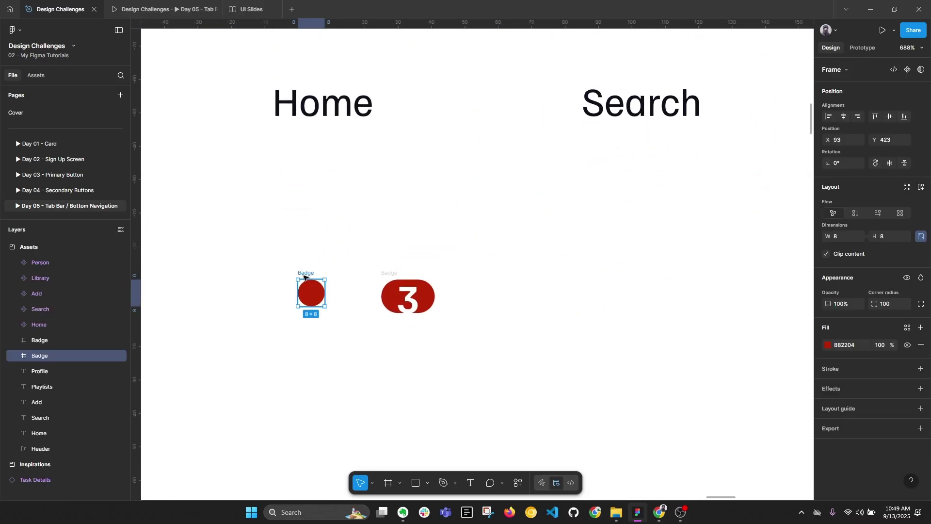
key("Delete")
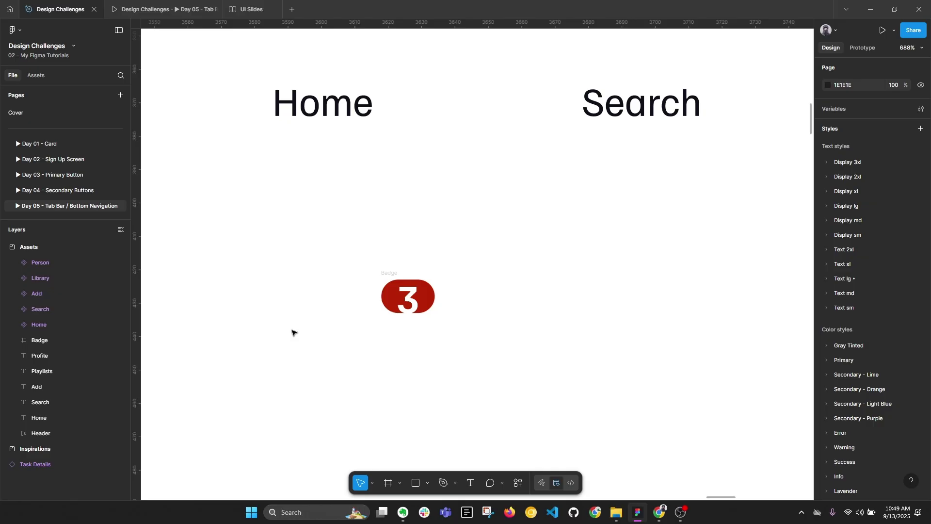
Draw a frame of about 6 × 6 below the Home label and name it Badge
key("f")
left_click_drag(285, 285, 304, 306)
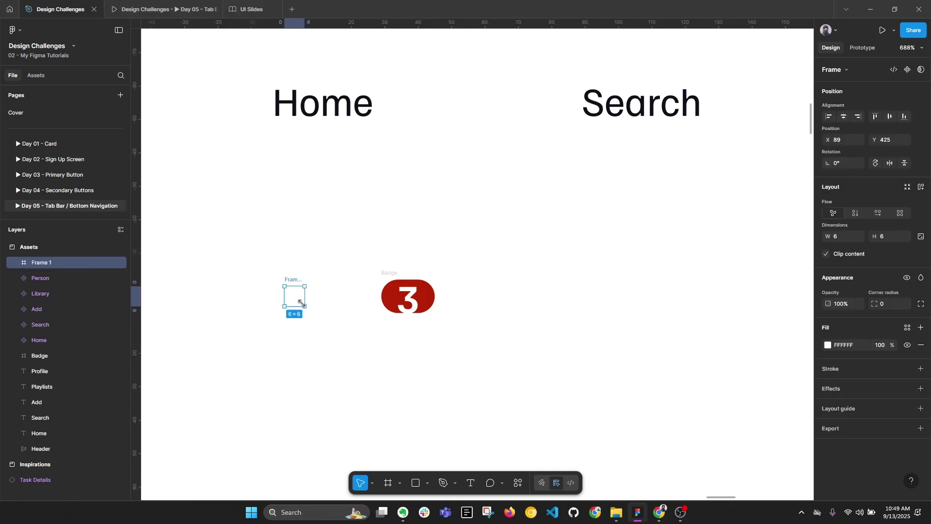
double_click(293, 280)
type("Badge")
key("Return")
Fill the small Badge frame with the Secondary - Purple/700 color style and set its corner radius to 100
left_click(908, 327)
scroll(708, 426, "down", 5)
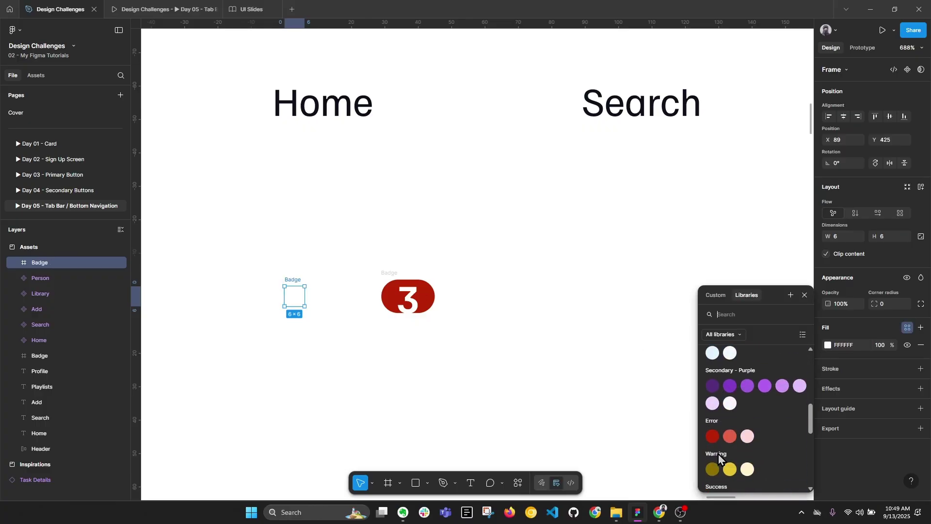
left_click(730, 386)
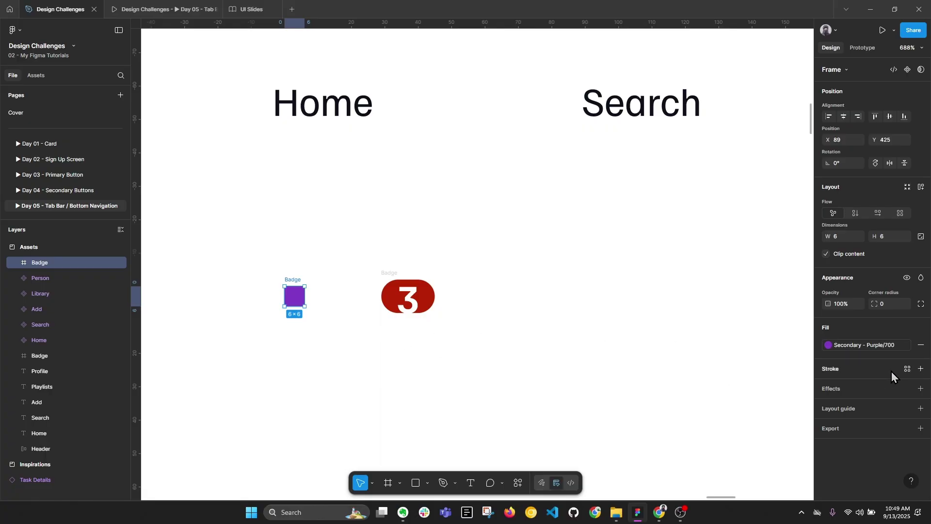
key("Return")
Duplicate the purple dot below itself as a pill of about 15 × 6 and paste the red badge's number label into it
left_click_drag(296, 281, 335, 337)
left_click(410, 300)
key("ctrl+c")
left_click(320, 341)
key("ctrl+v")
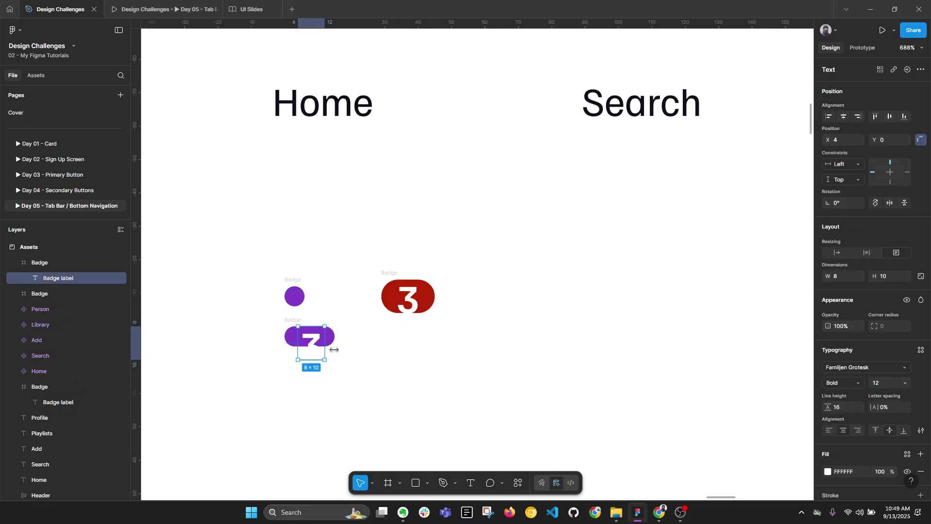
Apply the Text sm/Regular text style to the number label in the purple pill badge
left_click(920, 349)
scroll(771, 461, "down", 10)
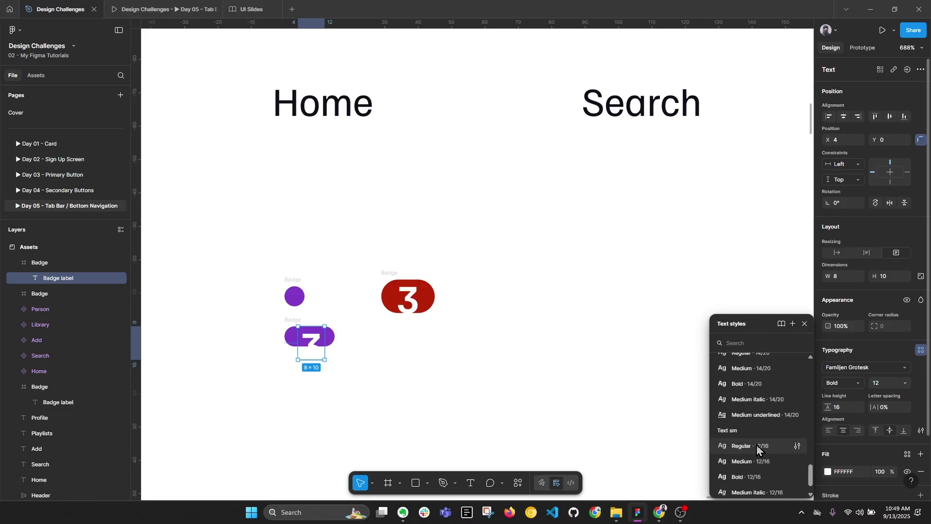
left_click(758, 446)
Add auto layout to the purple pill badge and set its width to 24
left_click(291, 319)
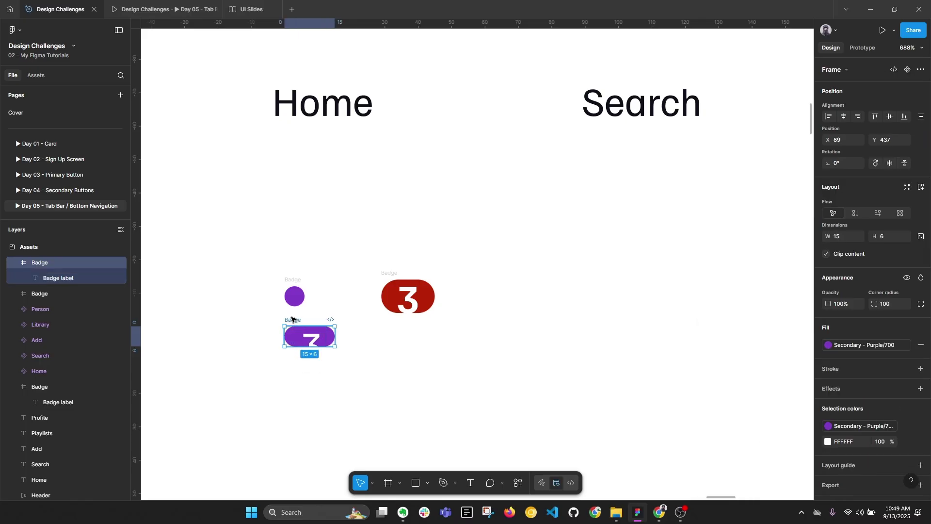
key("shift+a")
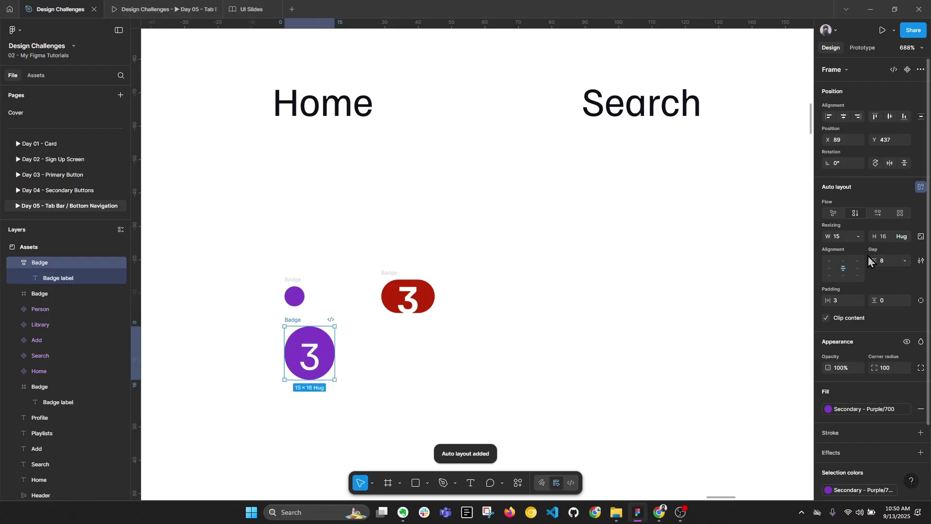
left_click(902, 237)
left_click(902, 237)
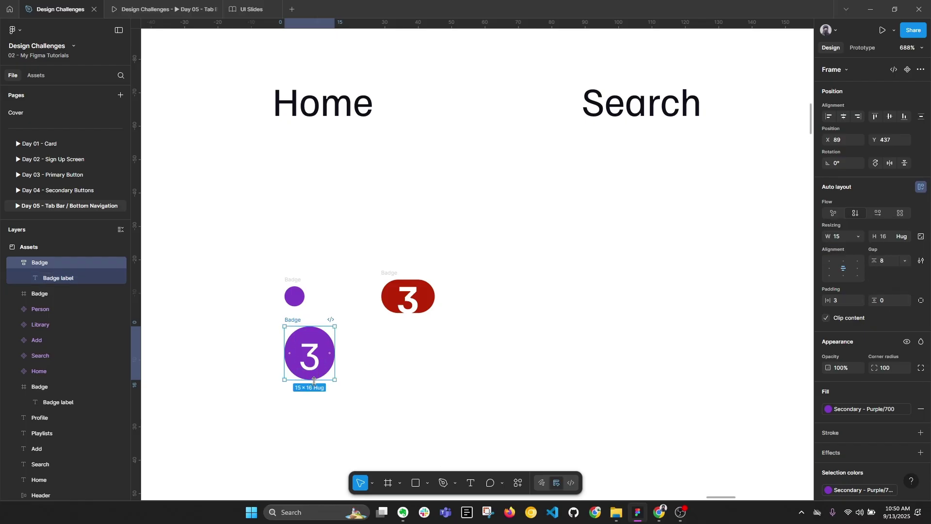
left_click(848, 241)
type("24")
key("Return")
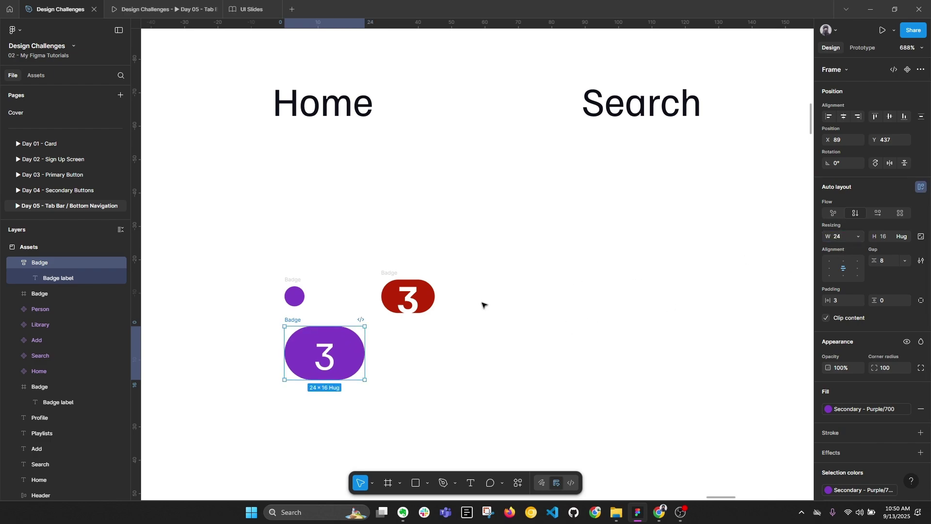
Change the purple badge's number to 03 and delete the remaining red badge
double_click(316, 357)
type("0")
left_click(454, 374)
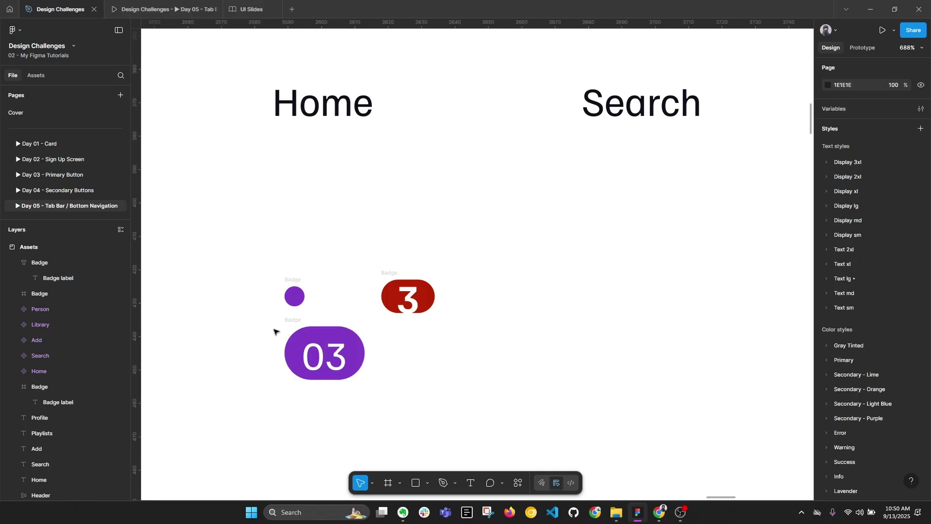
left_click(382, 275)
key("Delete")
Apply the Text sm/Bold text style to the 03 label in the purple badge
left_click(297, 333)
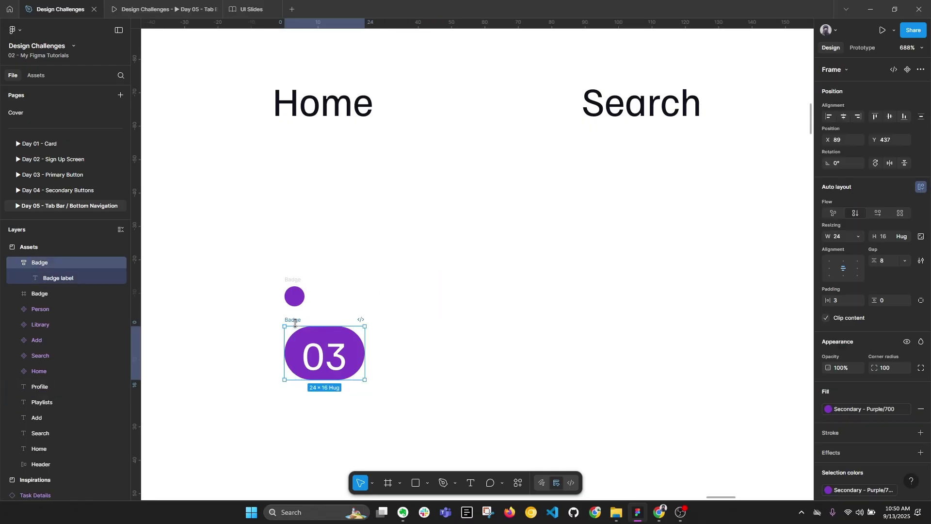
left_click(338, 357)
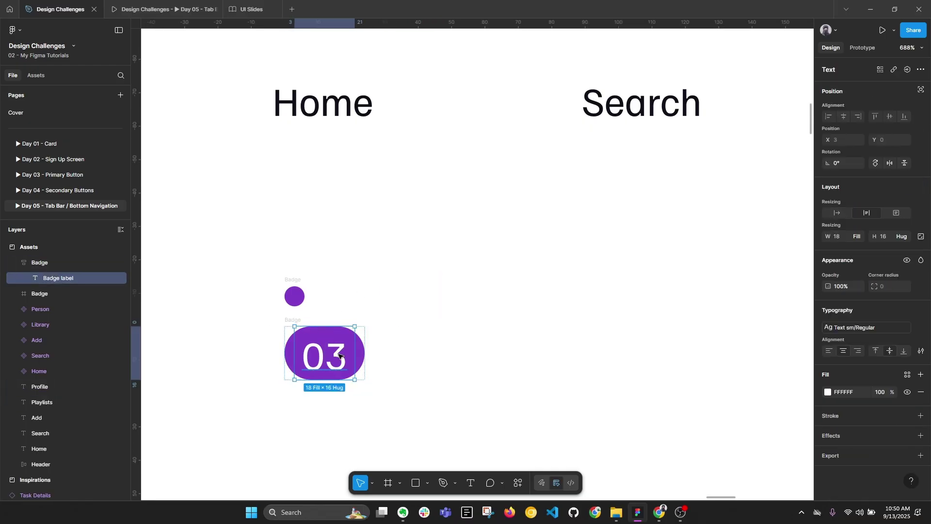
left_click(843, 328)
left_click(746, 455)
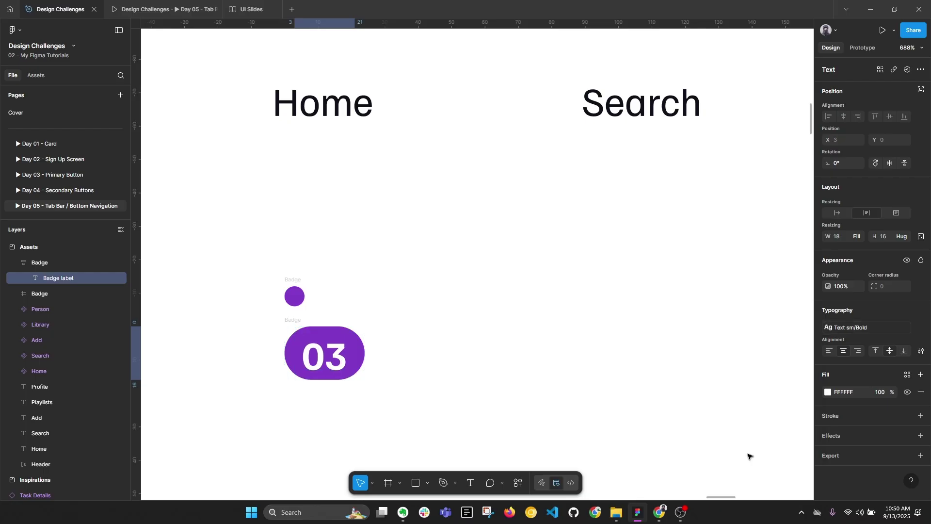
left_click(494, 325)
Check the selection colors of all assets and apply a white library color style to the 03 badge label's fill
scroll(320, 259, "down", 5)
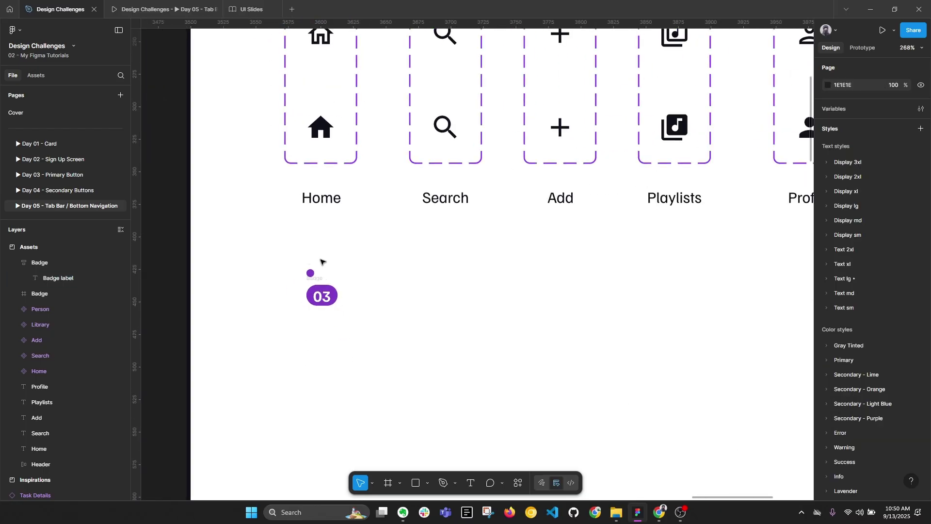
key("alt+l")
scroll(311, 247, "down", 3)
left_click_drag(242, 74, 713, 333)
scroll(914, 357, "down", 4)
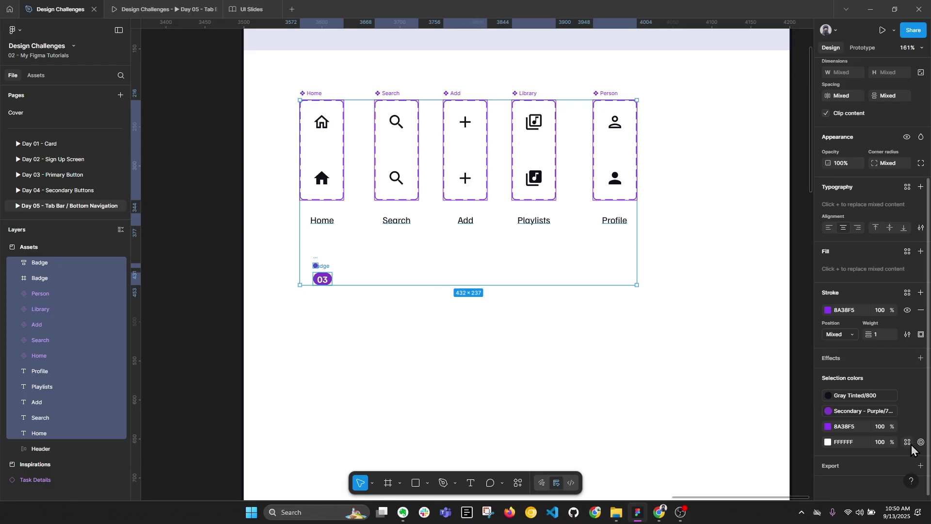
double_click(318, 281)
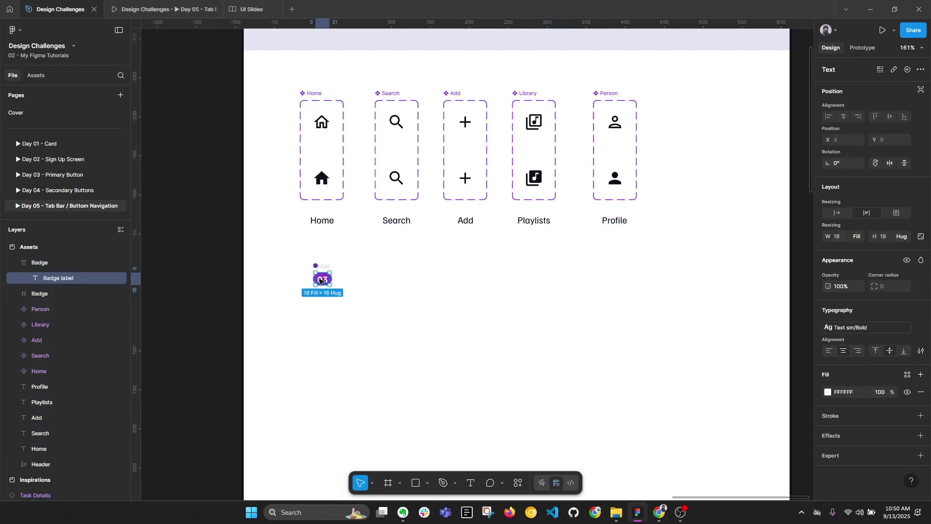
left_click(907, 374)
left_click(733, 397)
left_click(411, 361)
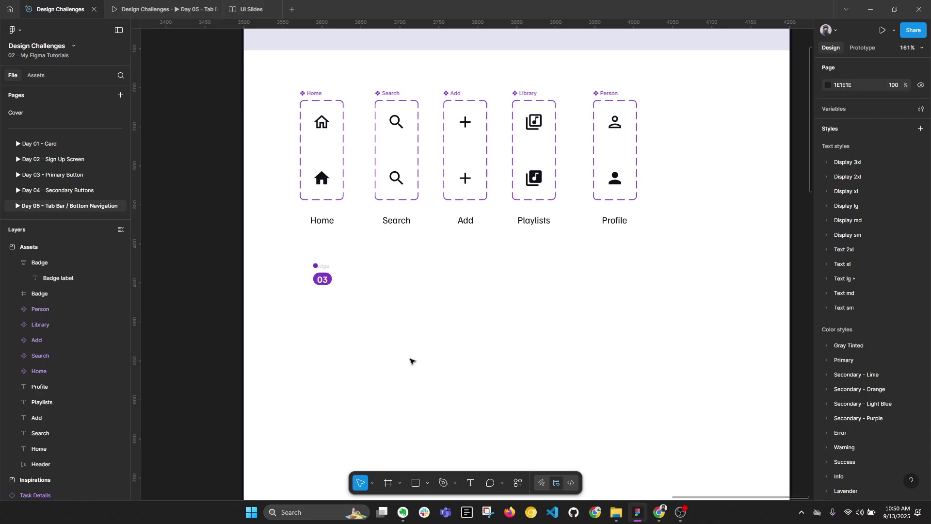
key("alt+l")
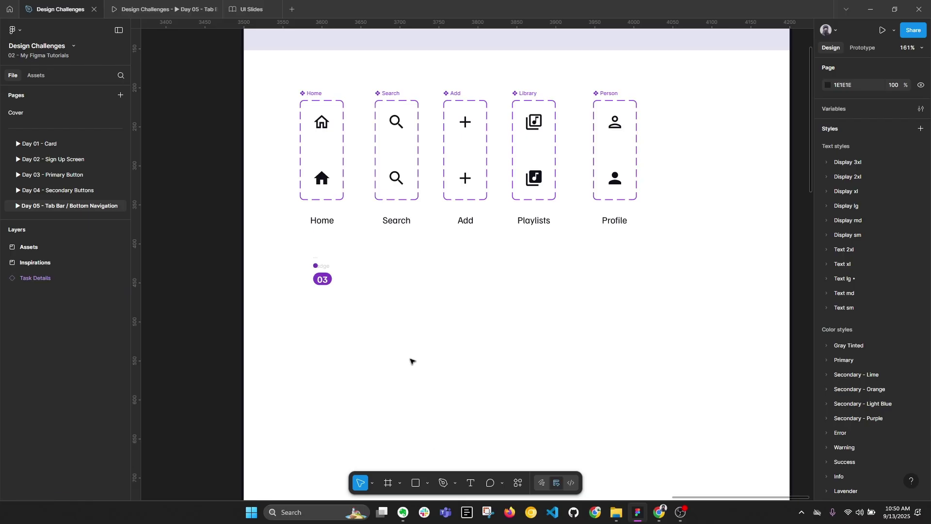
Examine how icons, labels and badges are arranged in the navigation bars of the Inspirations frame
left_click_drag(386, 311, 389, 303)
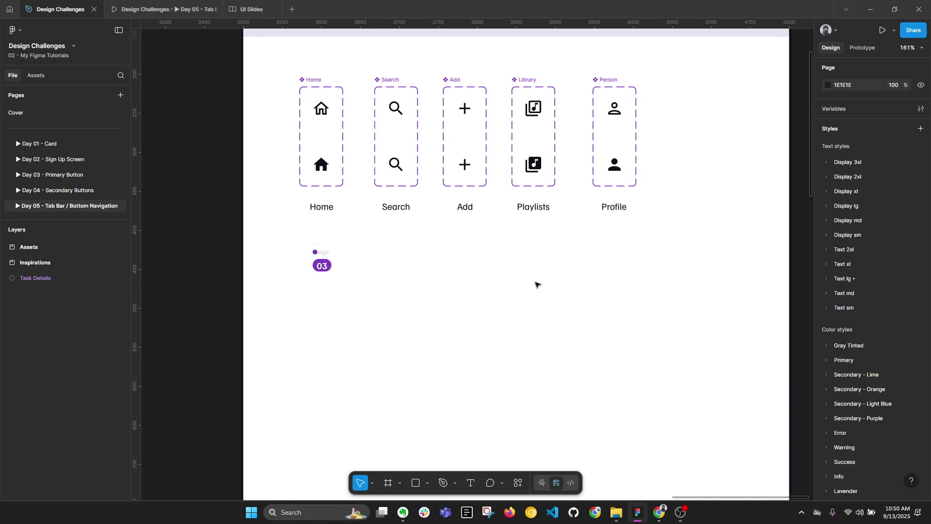
key("n")
scroll(338, 158, "up", 3)
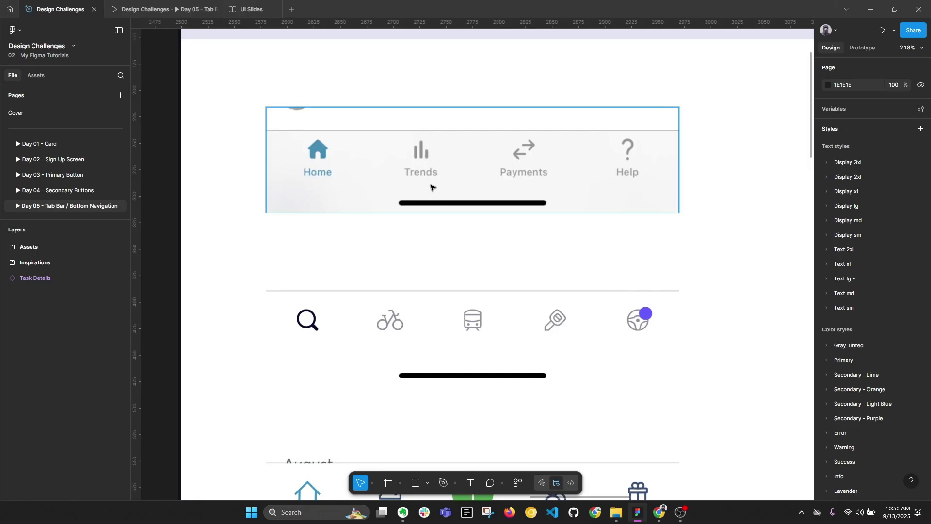
scroll(432, 187, "down", 5)
scroll(515, 231, "up", 3)
scroll(515, 231, "up", 3)
Place a copy of the outlined Home icon below the 03 badge and a copy of the Home label about 6 px beneath it
left_click(488, 156)
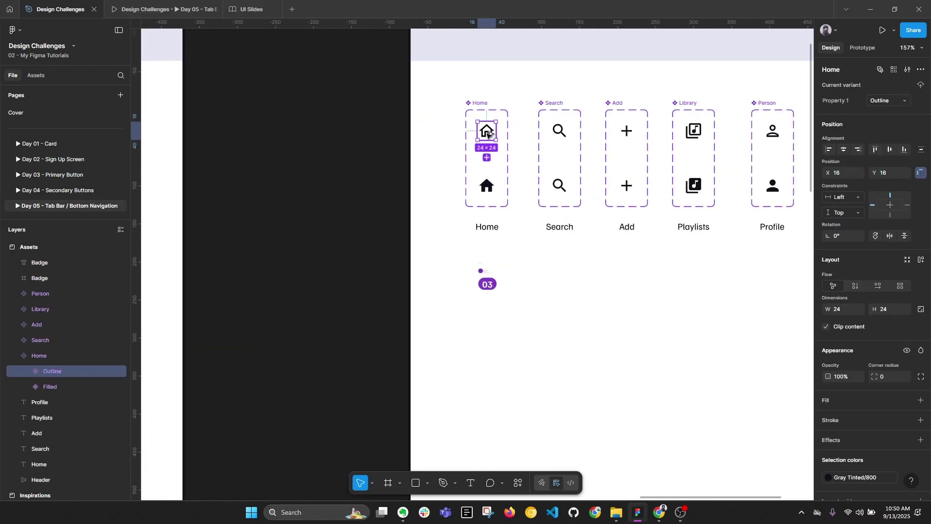
left_click_drag(487, 132, 489, 331)
scroll(489, 331, "right", 3)
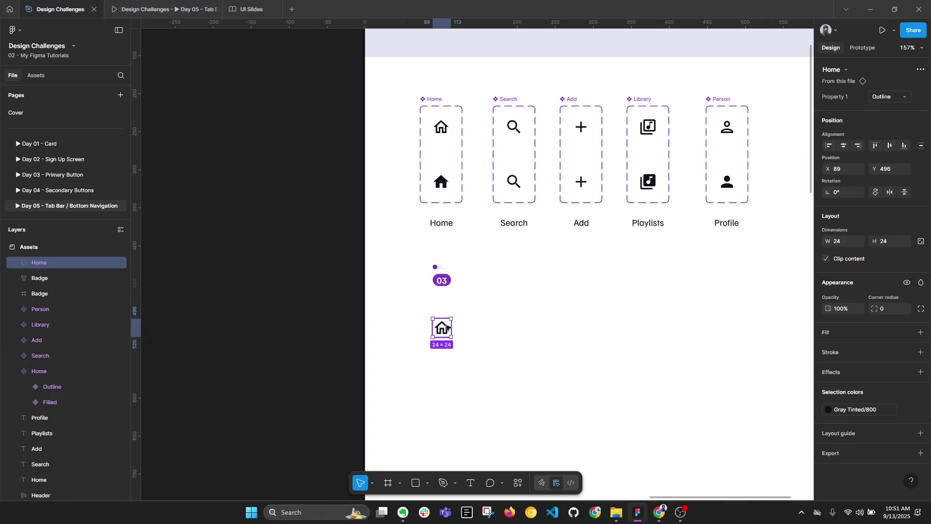
left_click(440, 226)
left_click_drag(440, 228, 440, 350)
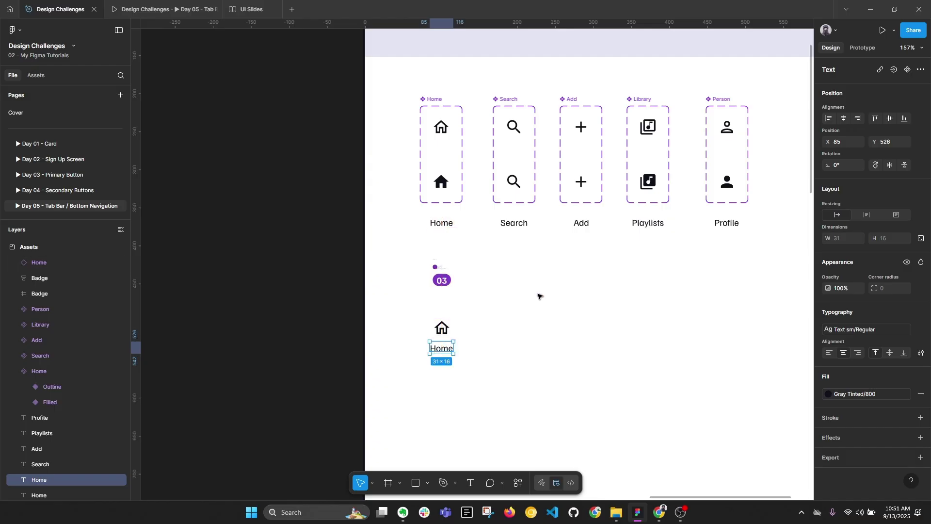
Wrap the copied Home icon and label in a vertical auto layout with a gap of 6 and set its width to hug contents
left_click_drag(400, 308, 487, 381)
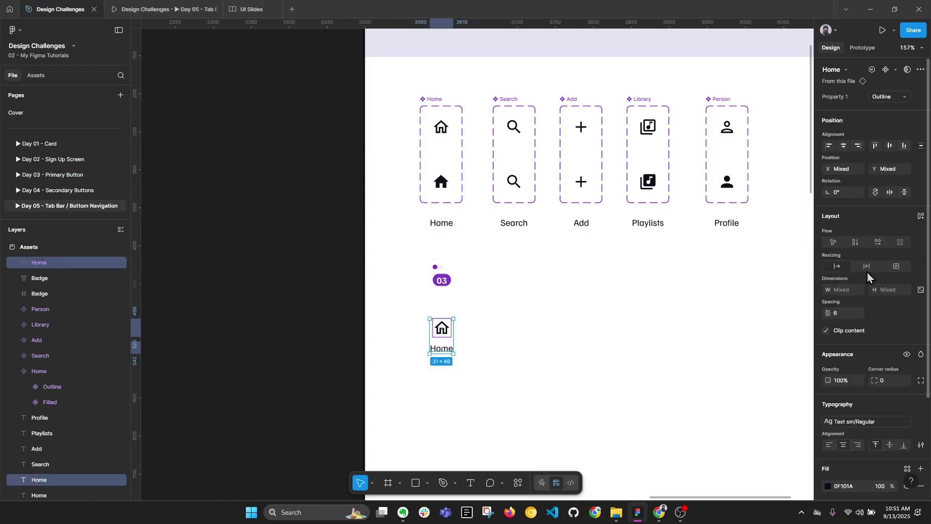
left_click(840, 313)
key("Escape")
key("shift+a")
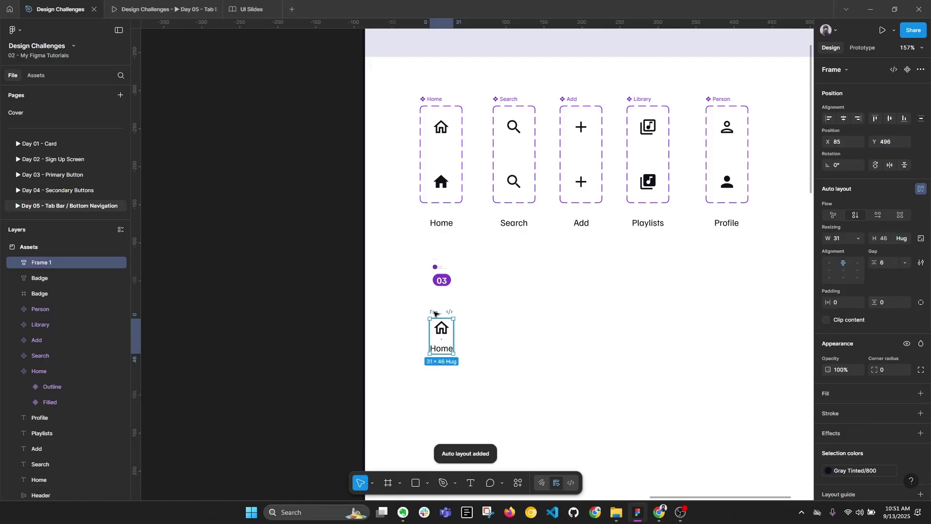
left_click(859, 239)
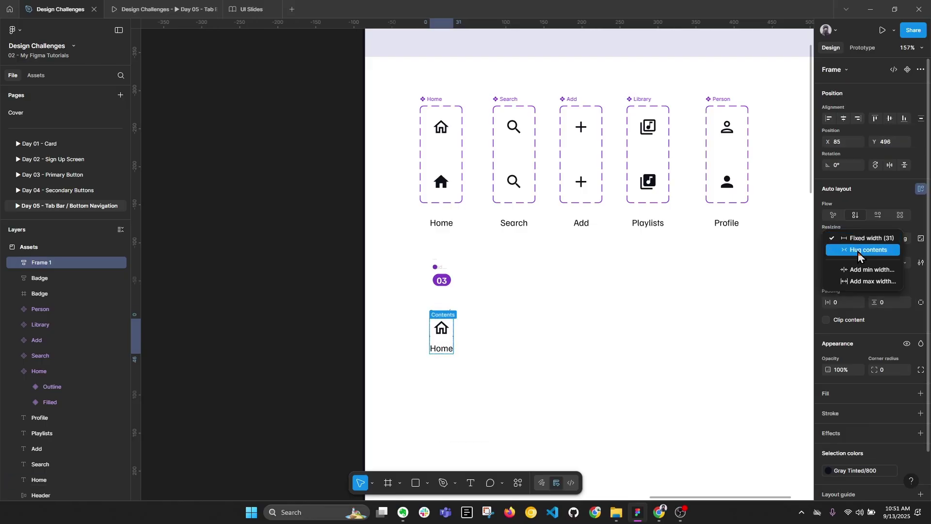
left_click(858, 251)
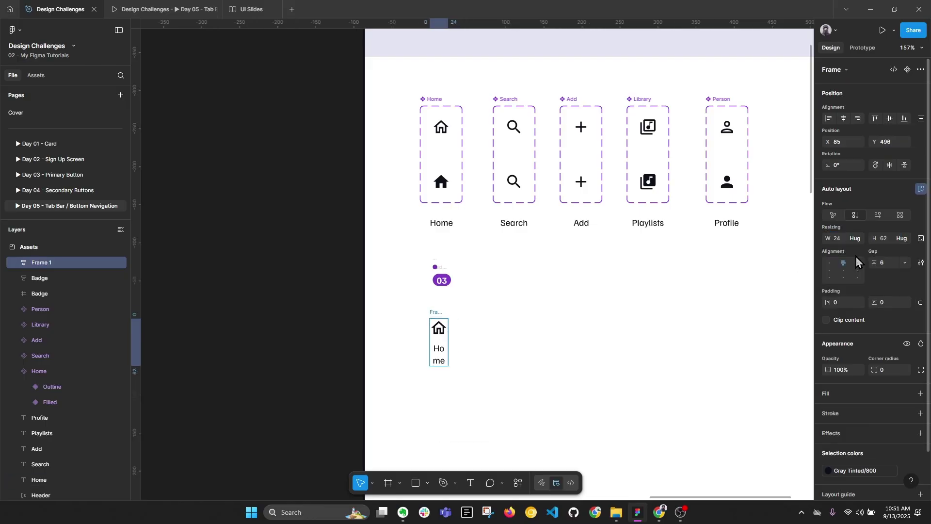
left_click(443, 361)
left_click(434, 314)
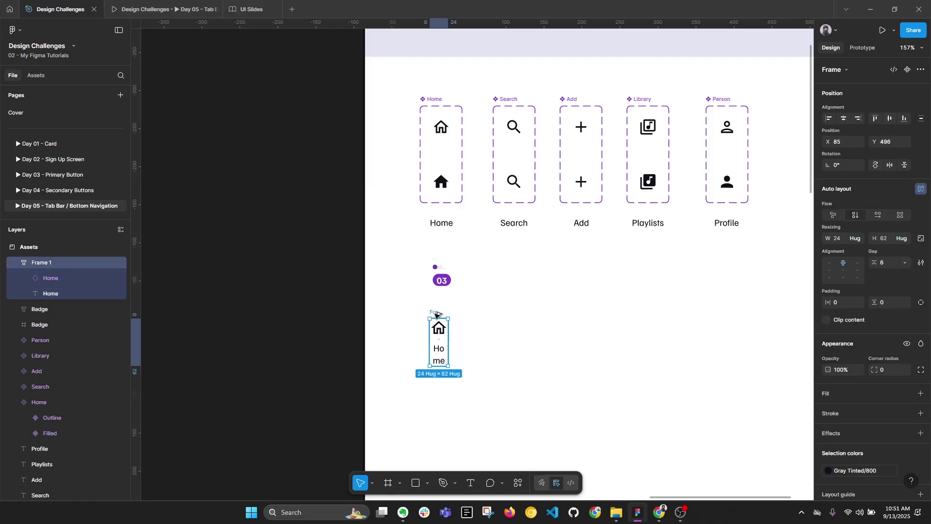
Set the width of the Home label inside the copied icon-and-label frame to hug contents
key("alt+l")
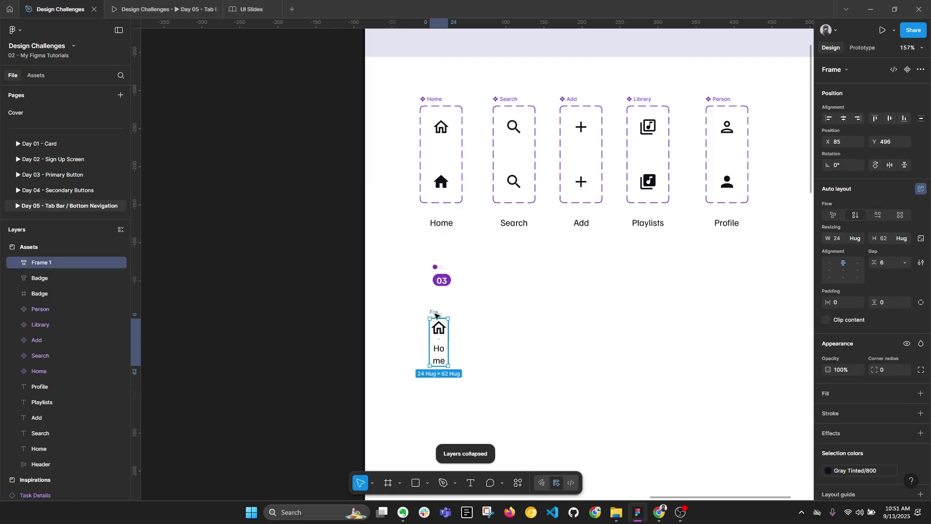
left_click(440, 360)
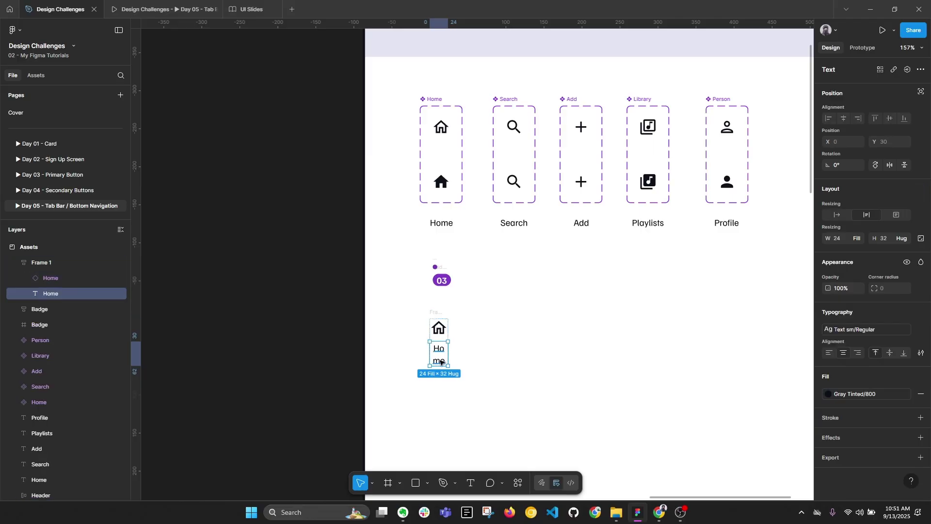
left_click(857, 238)
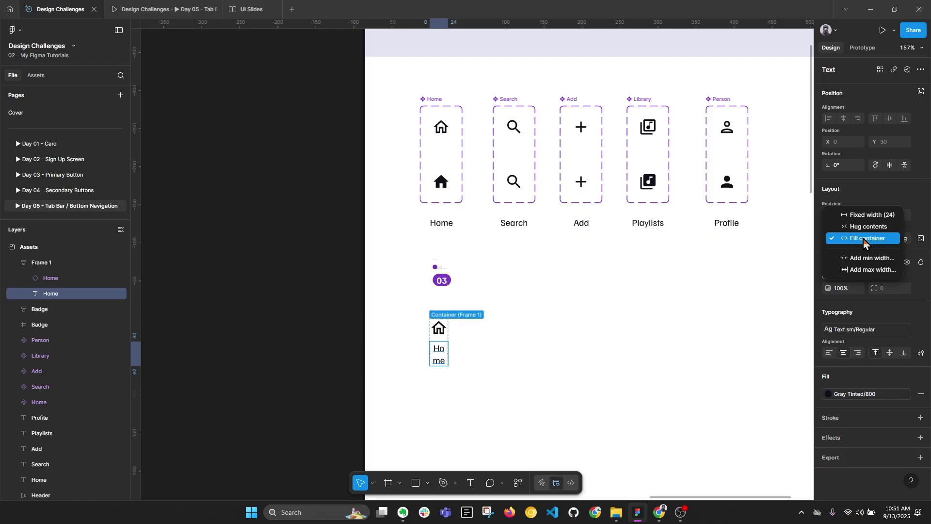
left_click(860, 230)
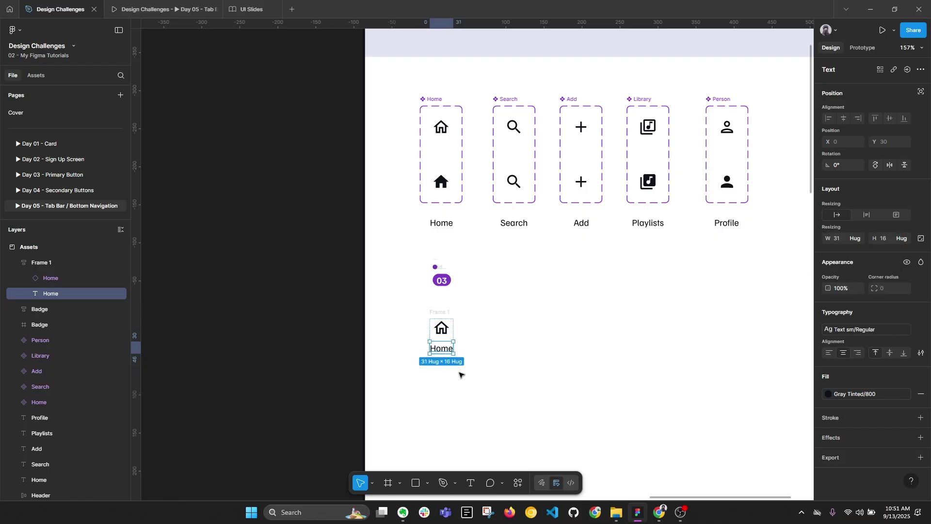
Rename the auto layout frame holding the Home icon and label as "Nav Base"
left_click(438, 313)
double_click(438, 313)
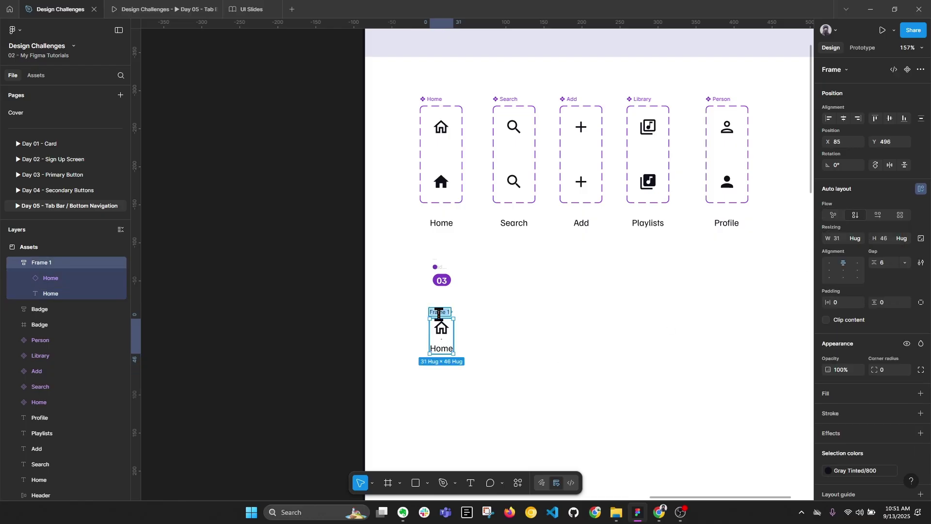
type("Nav Base")
key("Return")
Change the Nav Base frame's selection color to the Gray Tinted/600 library style
scroll(438, 313, "up", 3)
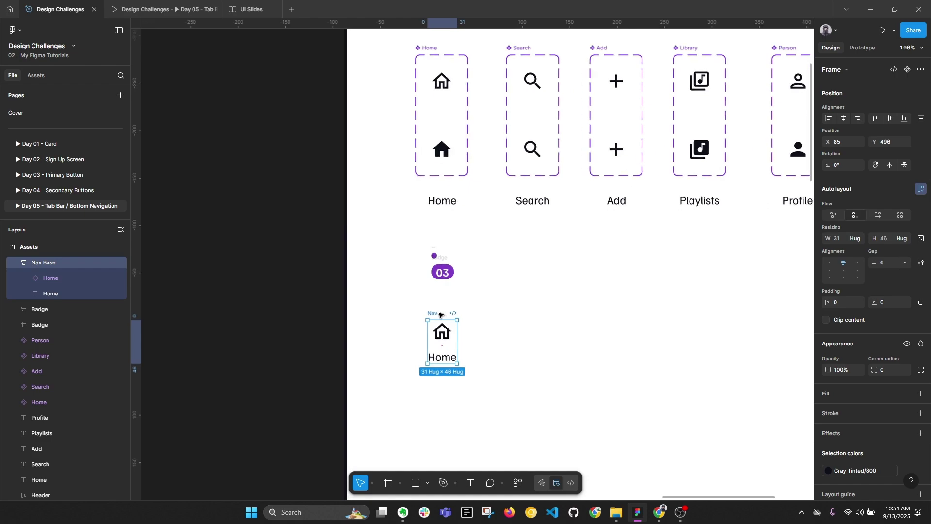
scroll(905, 394, "down", 2)
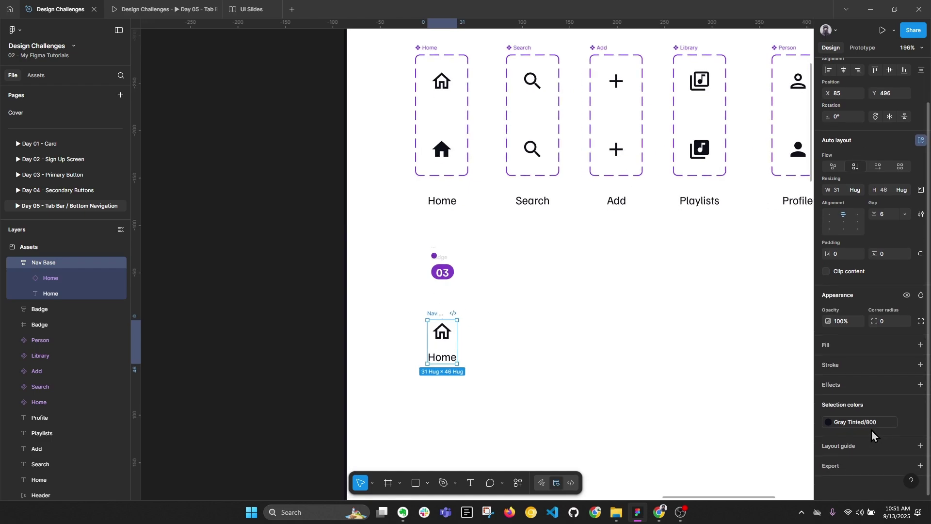
left_click(828, 422)
key("Escape")
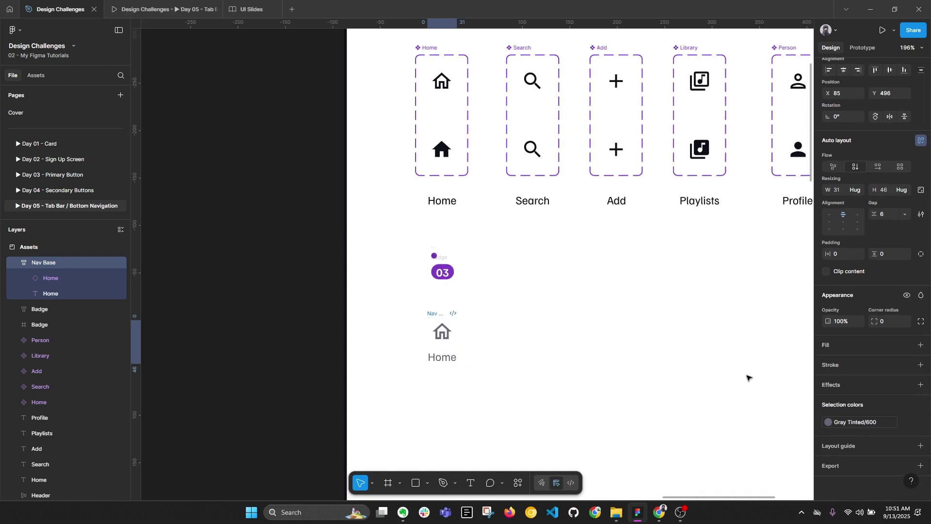
Place a copy of the Nav Base frame about 40 px to its right and switch the copy's Home icon to the Filled variant
left_click(624, 326)
scroll(631, 333, "down", 5)
scroll(407, 281, "up", 2)
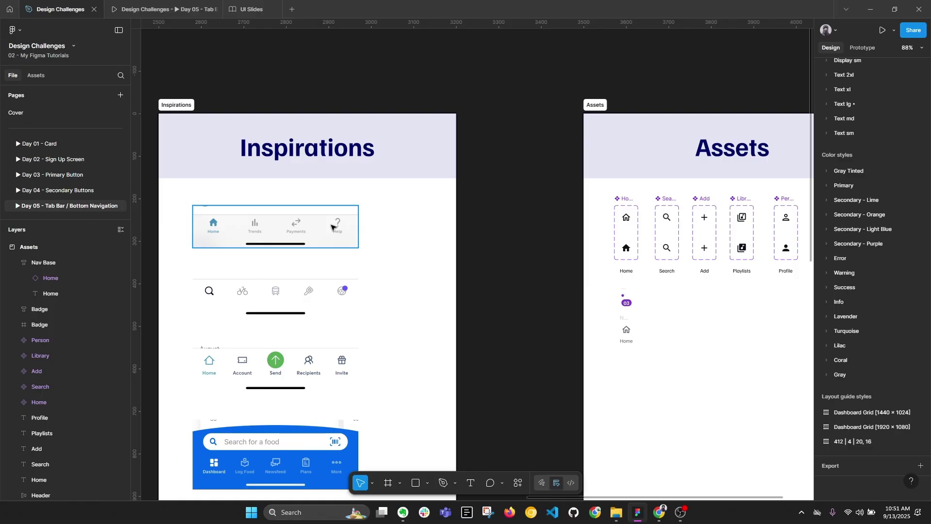
scroll(671, 393, "up", 5)
left_click(515, 218)
left_click_drag(513, 218, 591, 217)
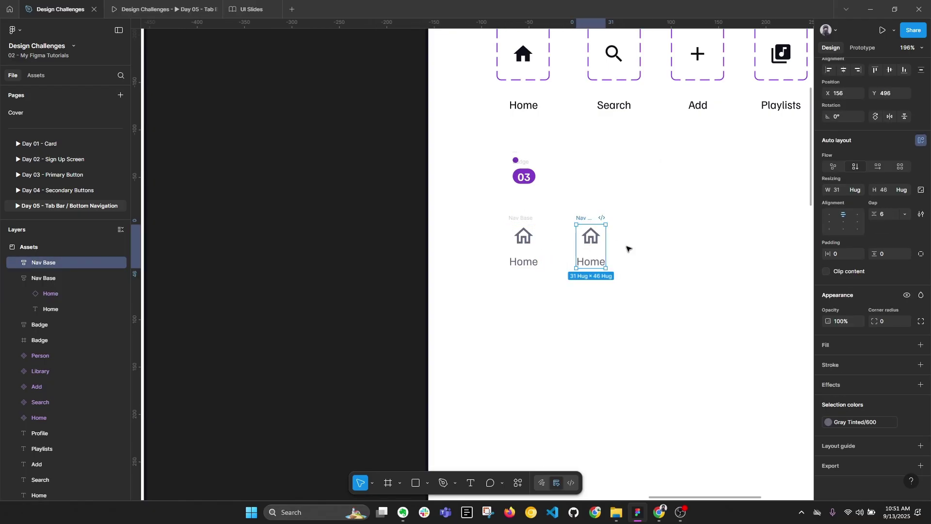
left_click(591, 236)
scroll(648, 313, "up", 3)
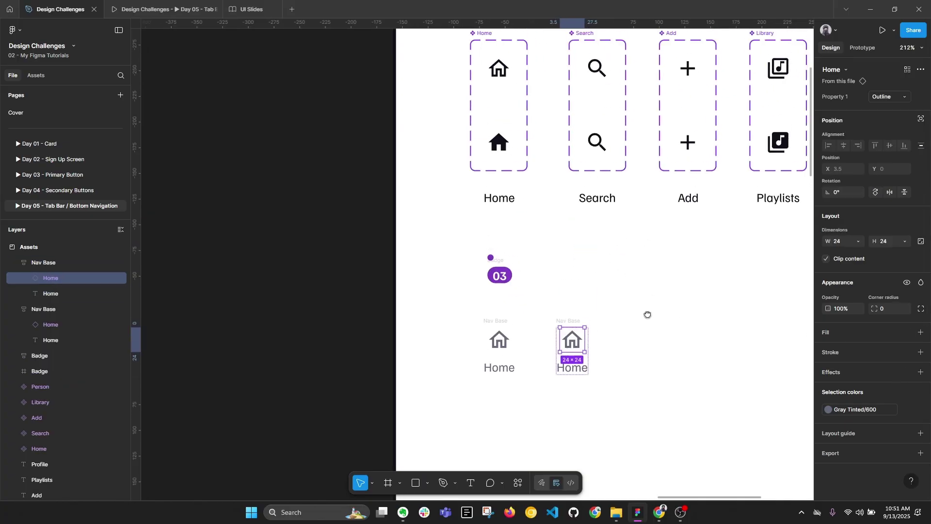
left_click(887, 97)
left_click(860, 90)
Apply the Text sm/Bold text style to the Home label under the filled icon
left_click(578, 371)
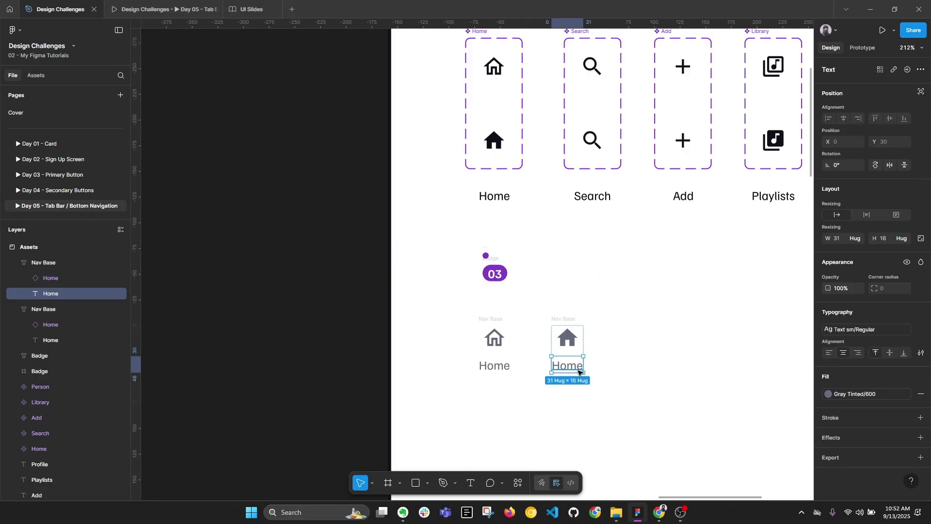
left_click(853, 329)
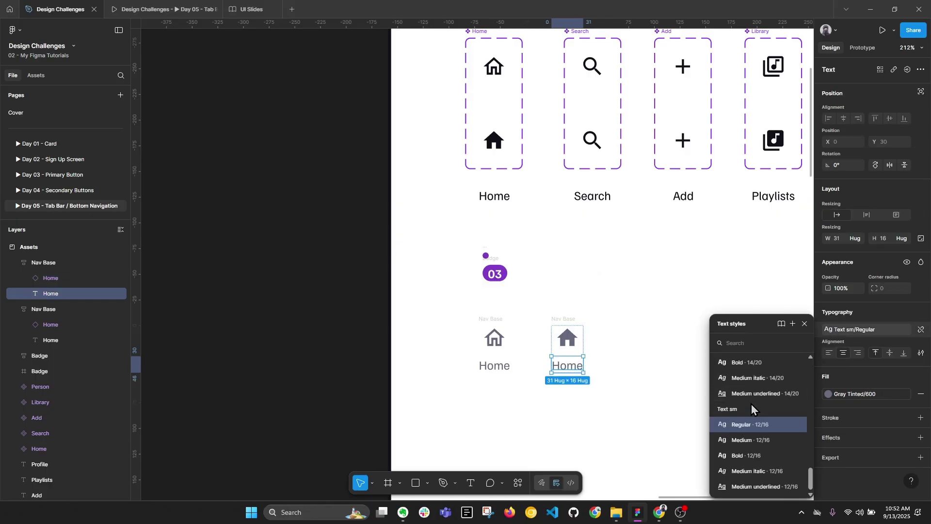
left_click(750, 456)
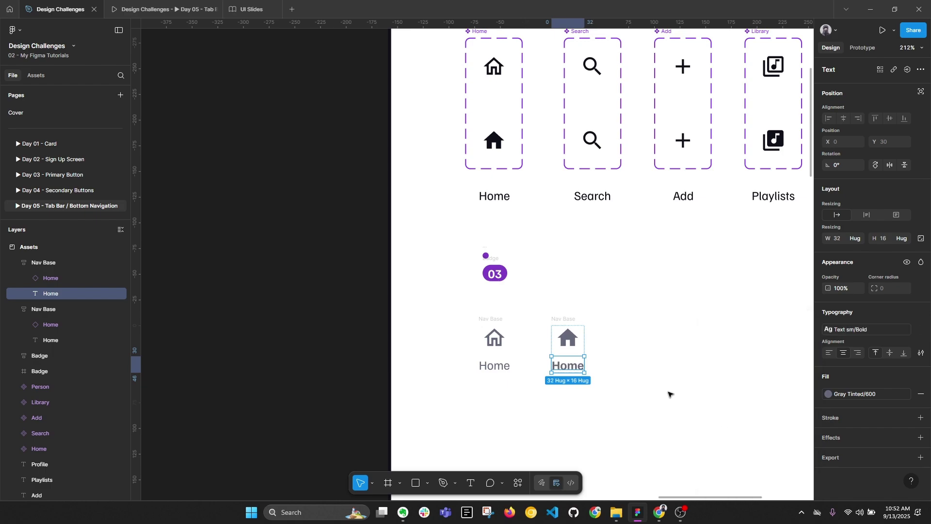
left_click(548, 376)
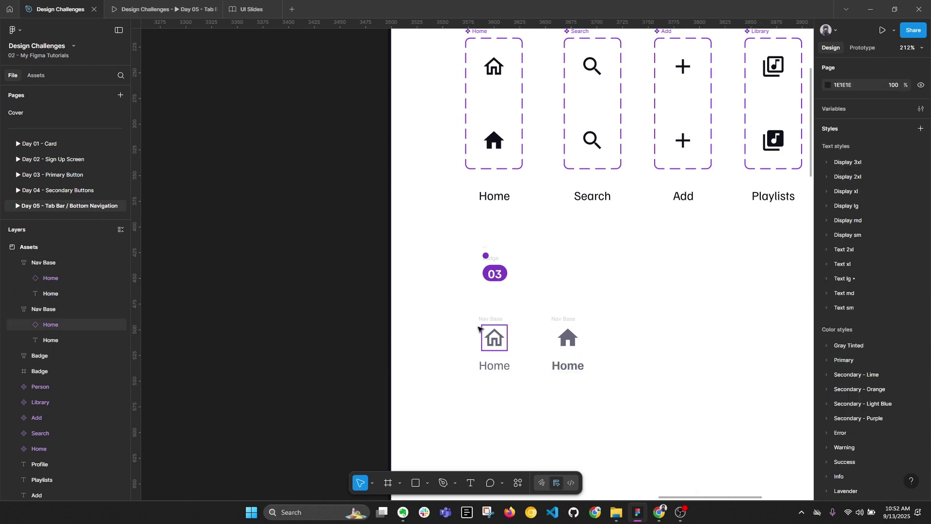
Recolor the filled Nav Base frame's icon and label with the second-darkest Secondary - Purple library color style
left_click(552, 320)
scroll(825, 363, "down", 2)
left_click(829, 422)
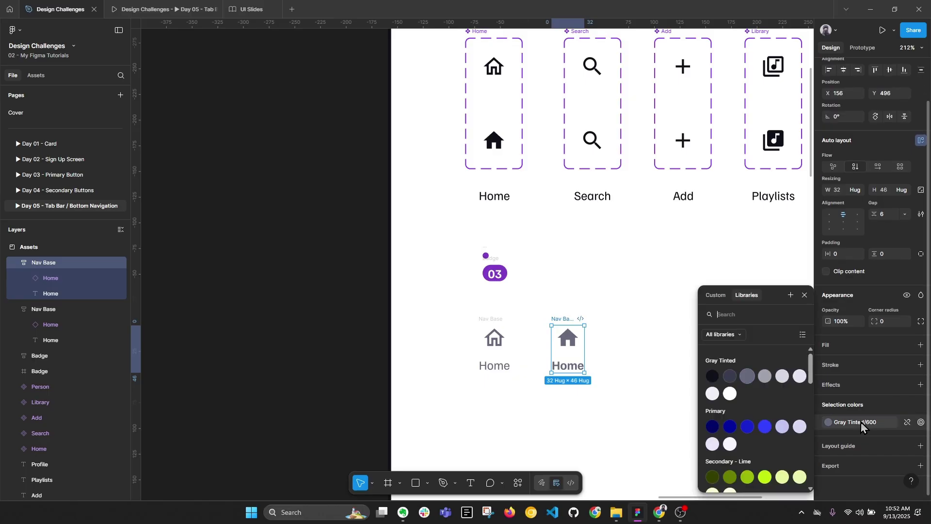
scroll(739, 424, "down", 5)
scroll(739, 423, "down", 2)
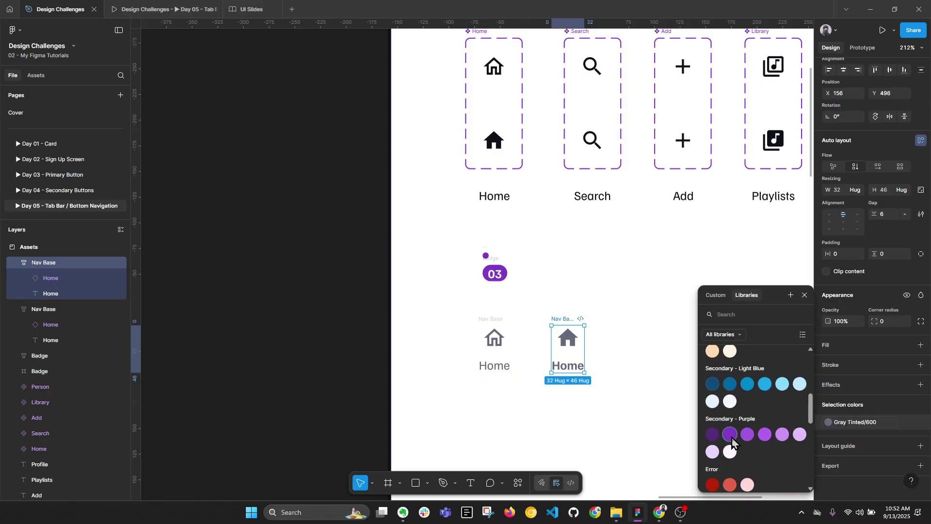
left_click(731, 434)
left_click_drag(490, 265, 490, 320)
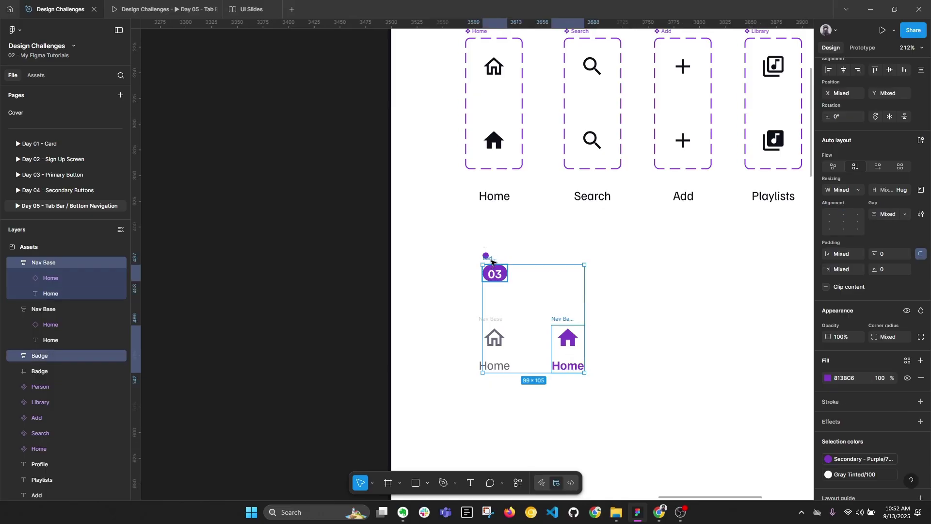
key("ctrl+z")
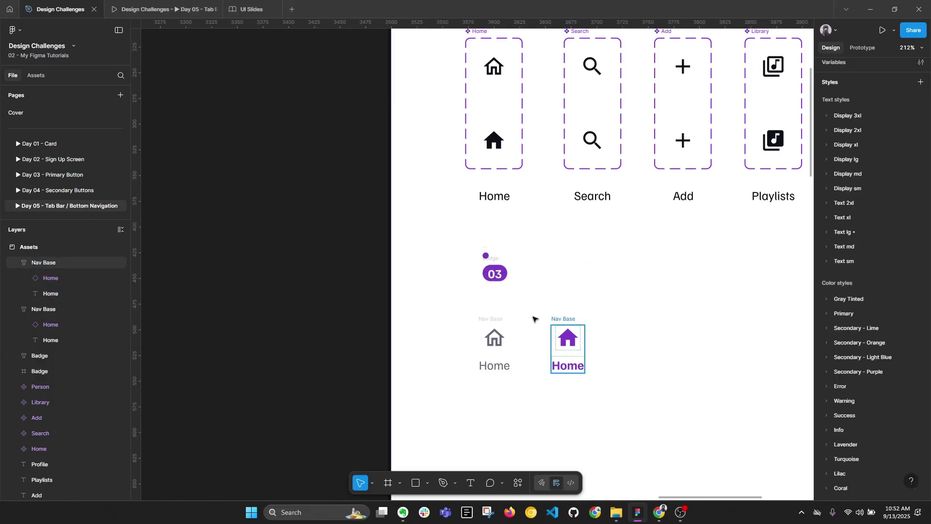
Rename the gray frame as "Nav Base / Default" and the purple one as "Nav Base / Selected"
left_click(491, 318)
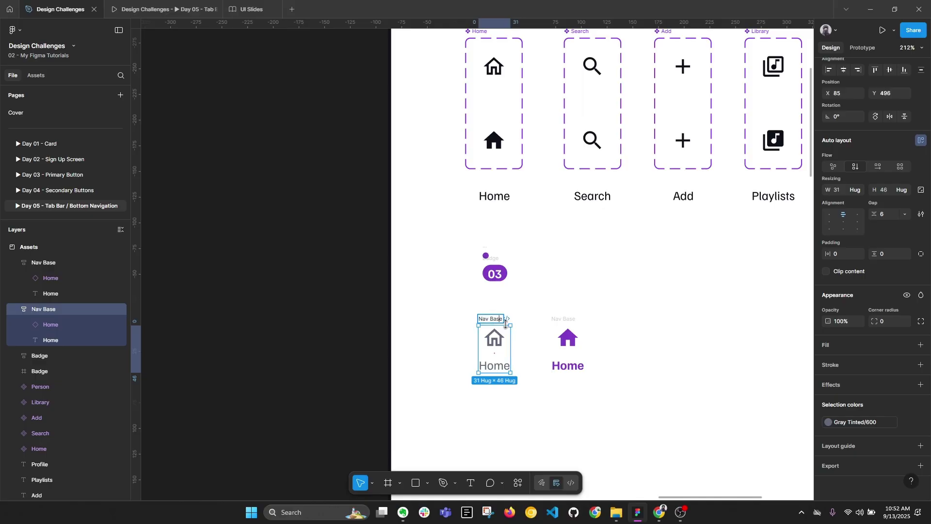
type("/ Default")
left_click(607, 322)
left_click(574, 320)
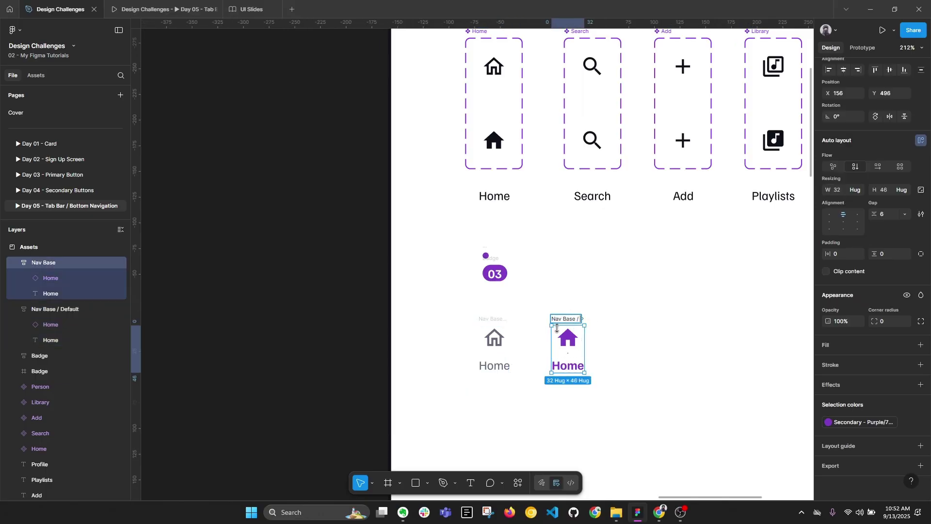
type("Selected")
key("Return")
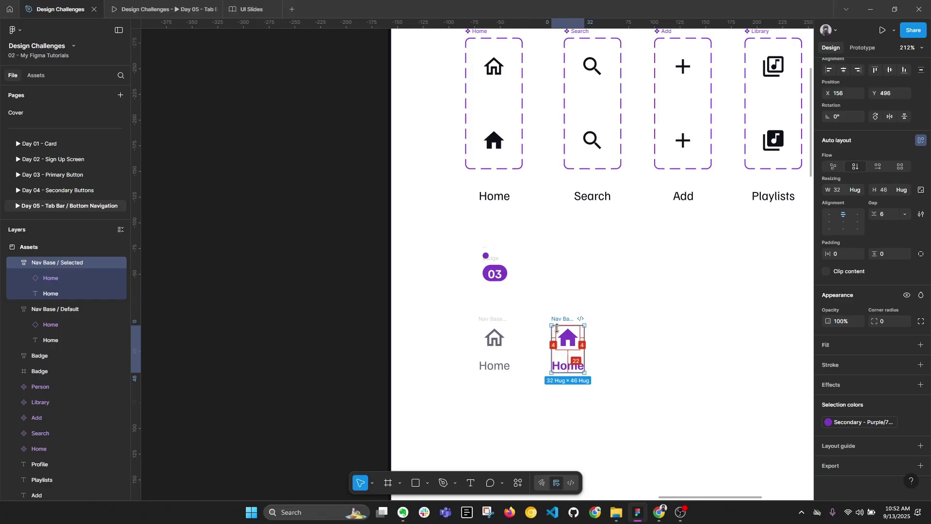
Combine the Nav Base / Default and Nav Base / Selected frames into a component set
key("alt+l")
left_click_drag(438, 309, 605, 396)
left_click(896, 69)
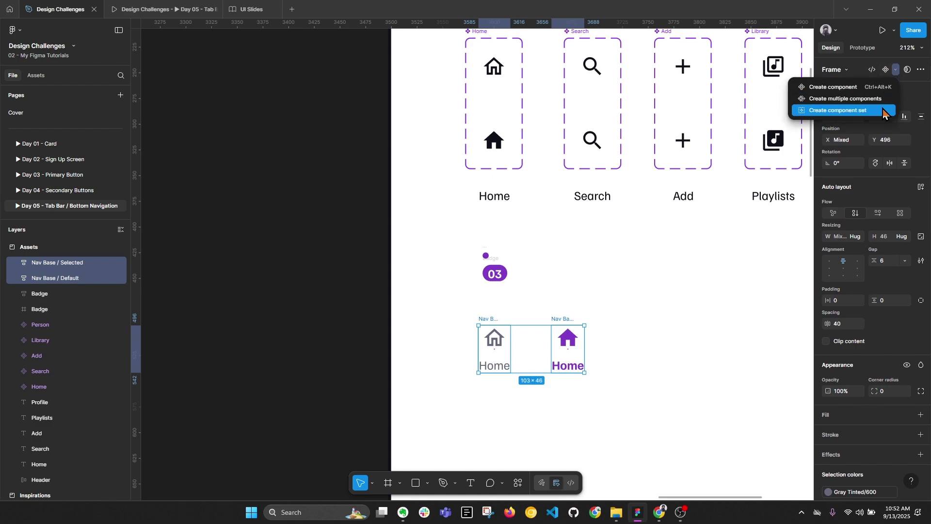
left_click(883, 111)
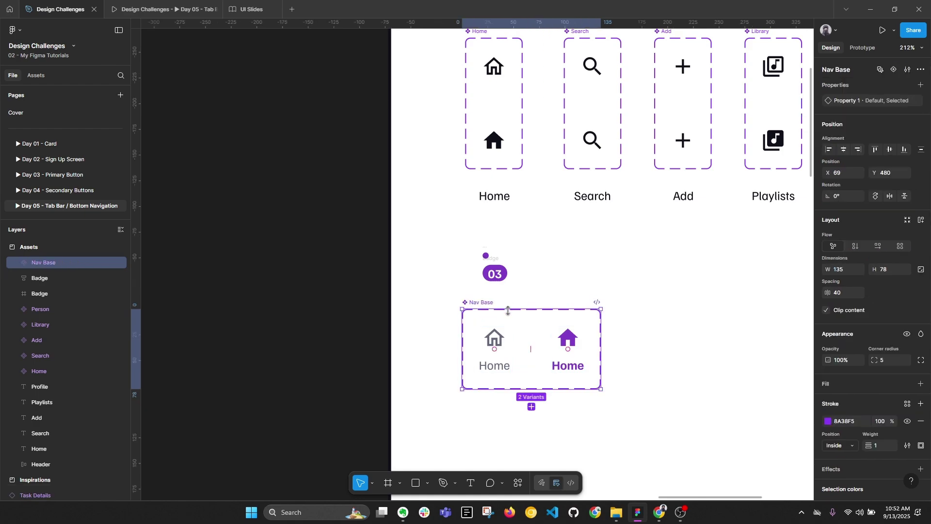
Rename the Nav Base component set's variant property as "State" and check its values
scroll(458, 286, "down", 5)
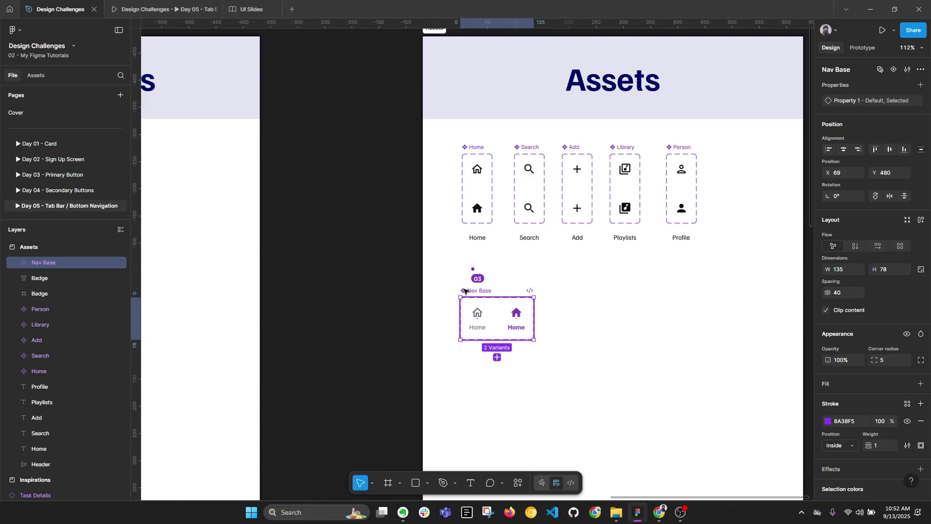
double_click(841, 105)
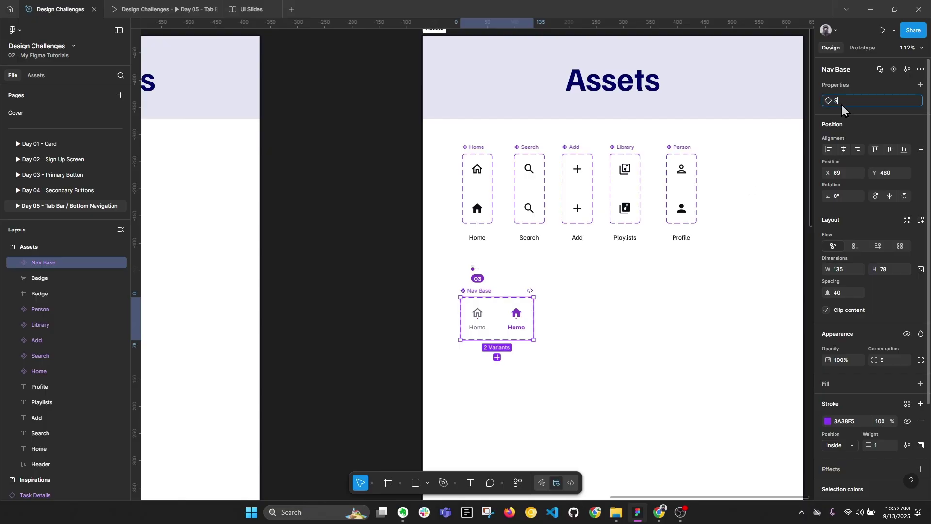
key("Return")
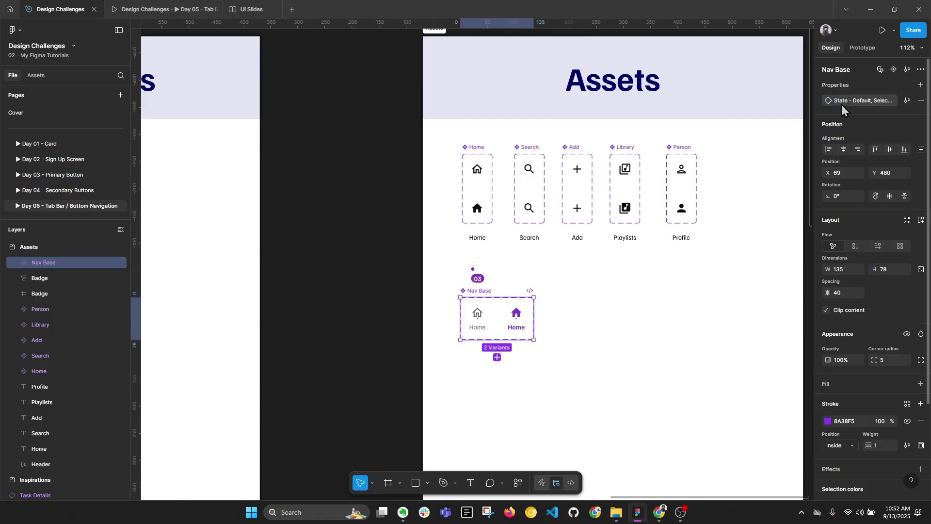
left_click(907, 101)
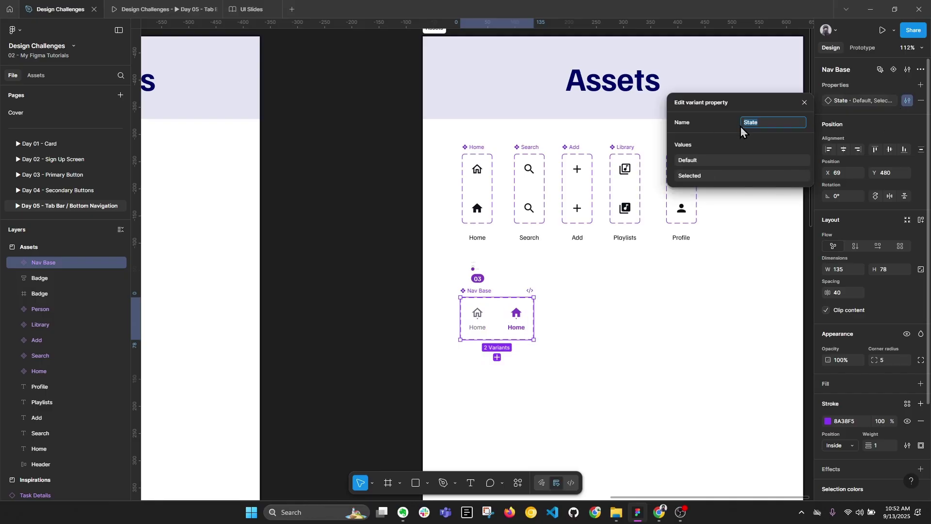
left_click(672, 307)
Add an iPhone SE preset frame, 320 × 568, beside the Assets frame
scroll(485, 280, "down", 3)
scroll(644, 281, "right", 5)
key("f")
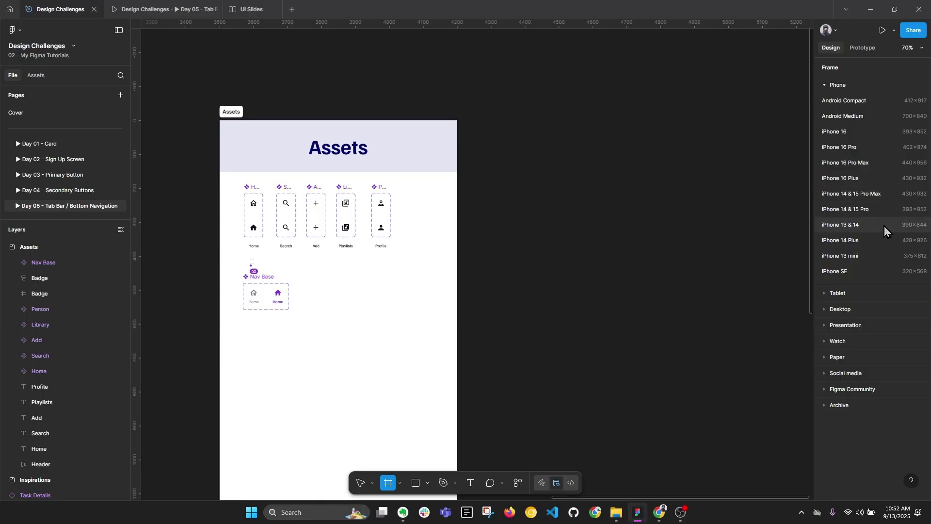
left_click(848, 271)
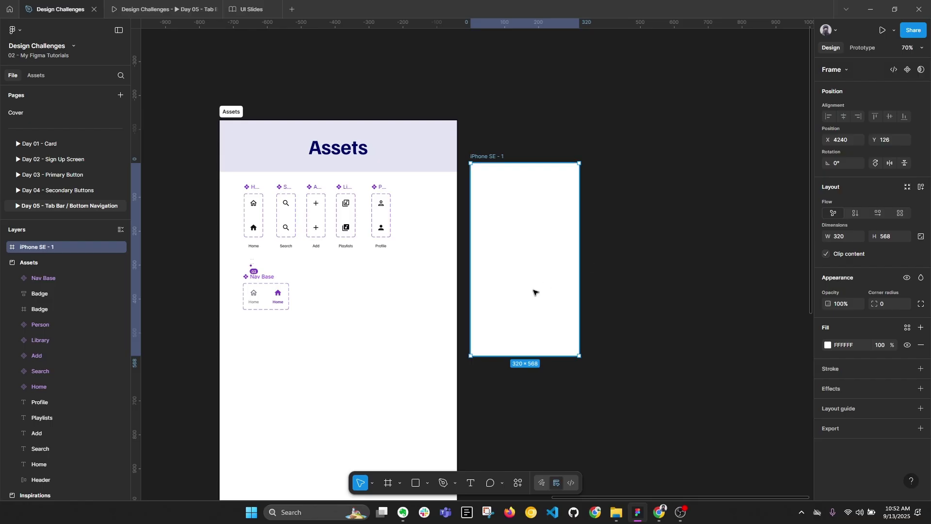
Place an instance of the default Nav Base near the iPhone SE frame's bottom-left corner, at about X 17, Y 504
left_click(255, 298)
left_click_drag(393, 314, 483, 345)
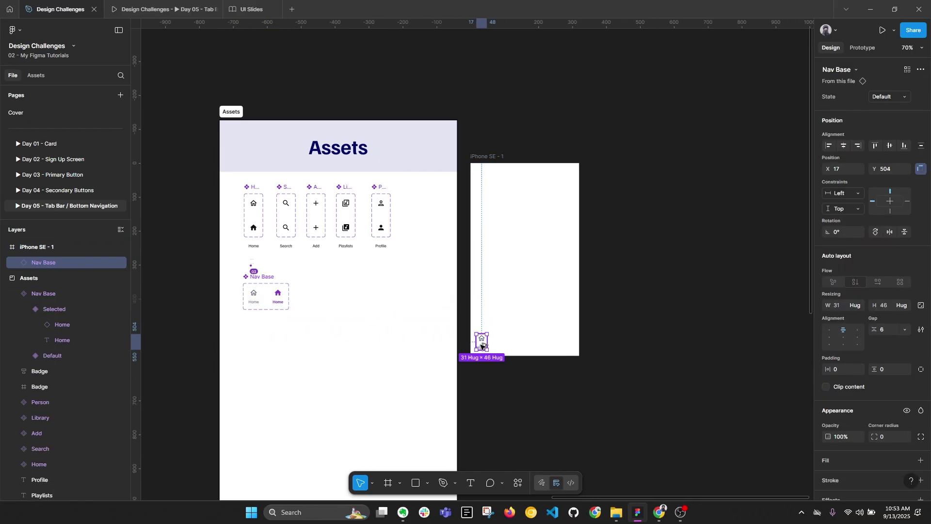
key("alt+l")
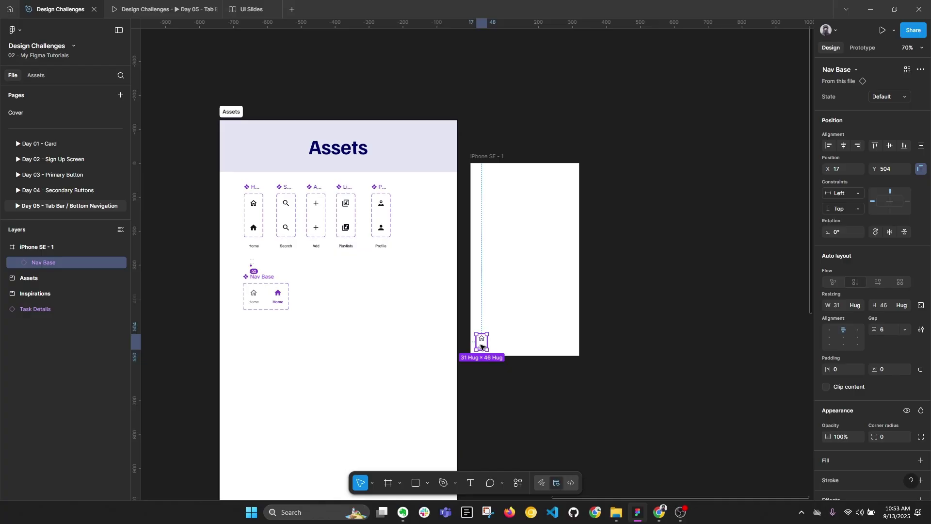
Duplicate the Nav Base instance across the iPhone SE frame's bottom to form a row of five, and select all five
scroll(480, 342, "up", 1)
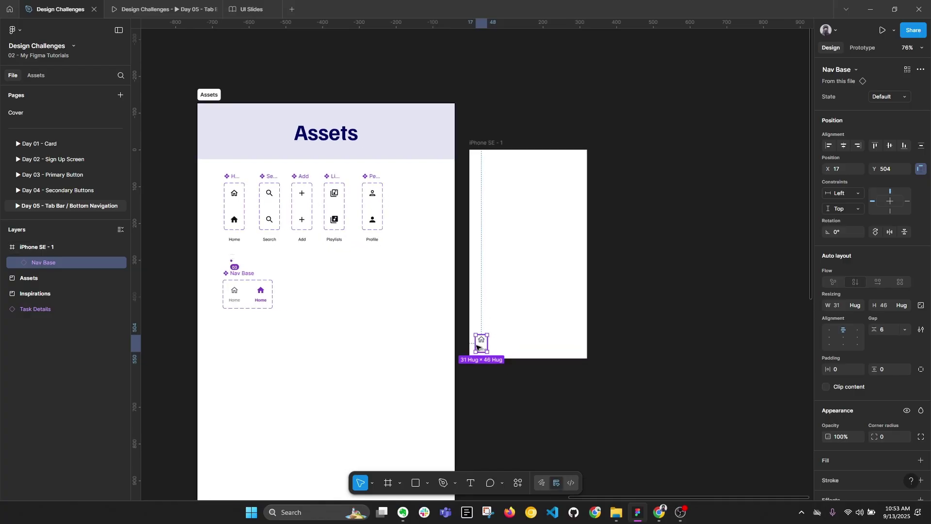
scroll(477, 346, "up", 5)
left_click_drag(484, 339, 572, 338)
left_click_drag(572, 338, 646, 341)
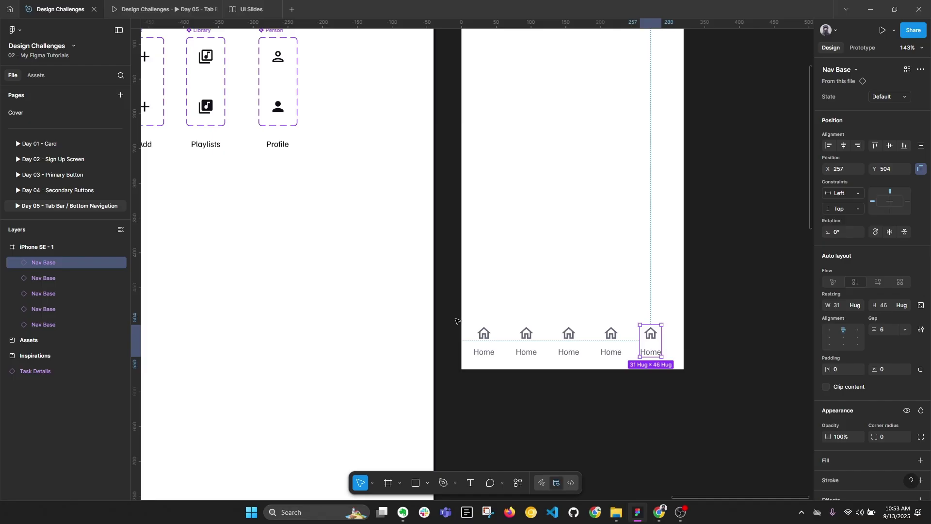
left_click_drag(464, 316, 682, 370)
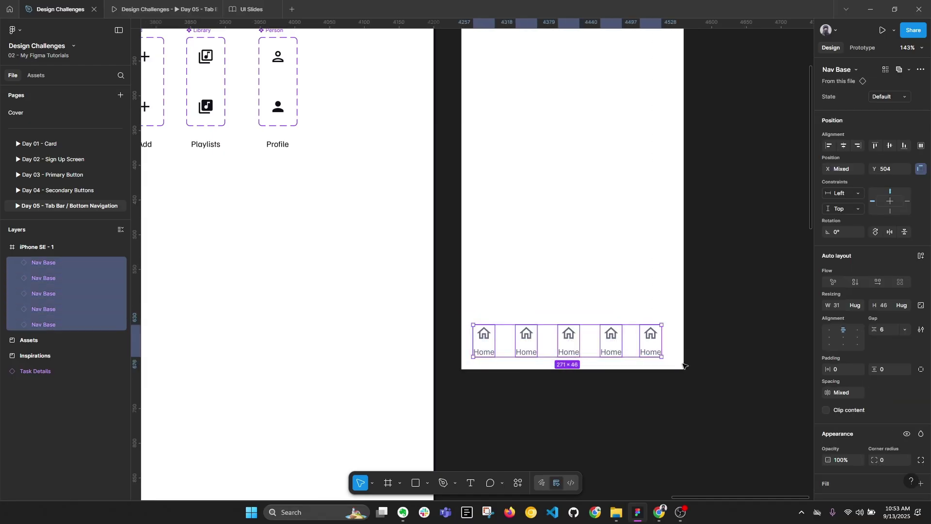
left_click(542, 336)
left_click(527, 333)
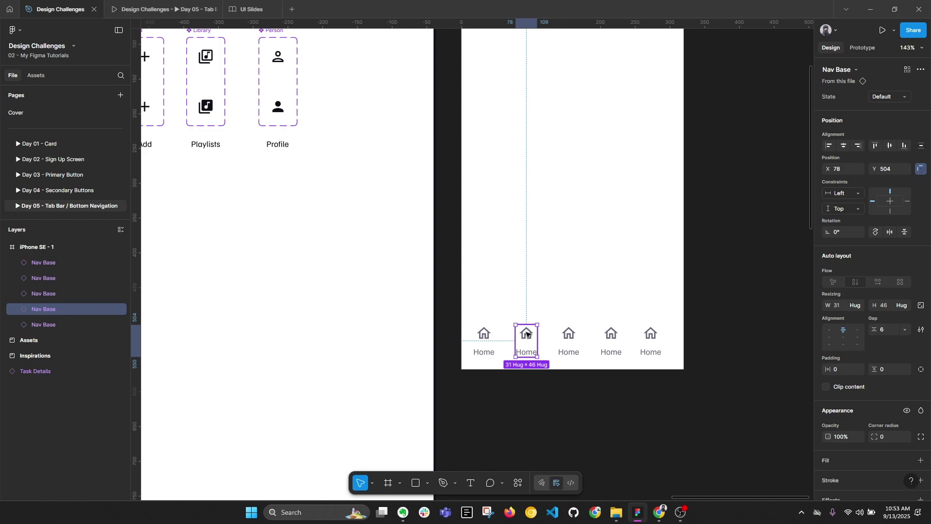
left_click(528, 334)
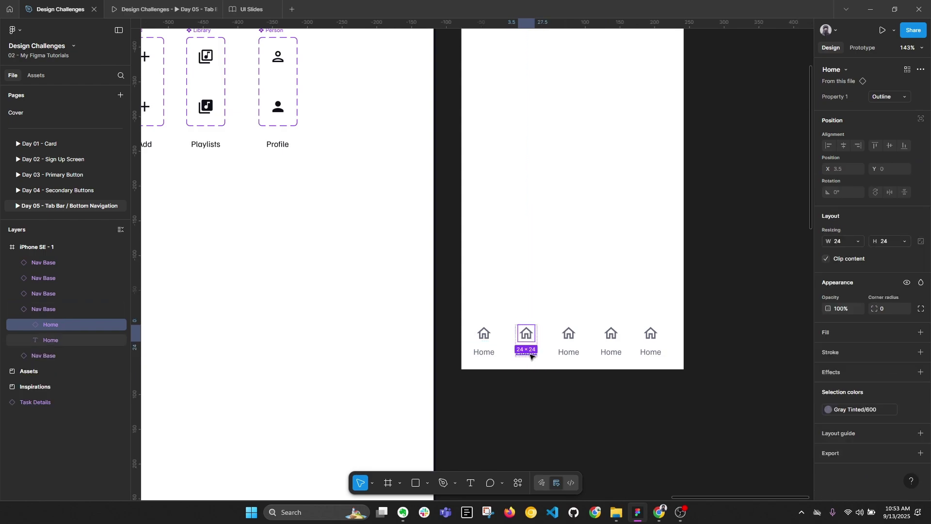
left_click(569, 334)
left_click(502, 350)
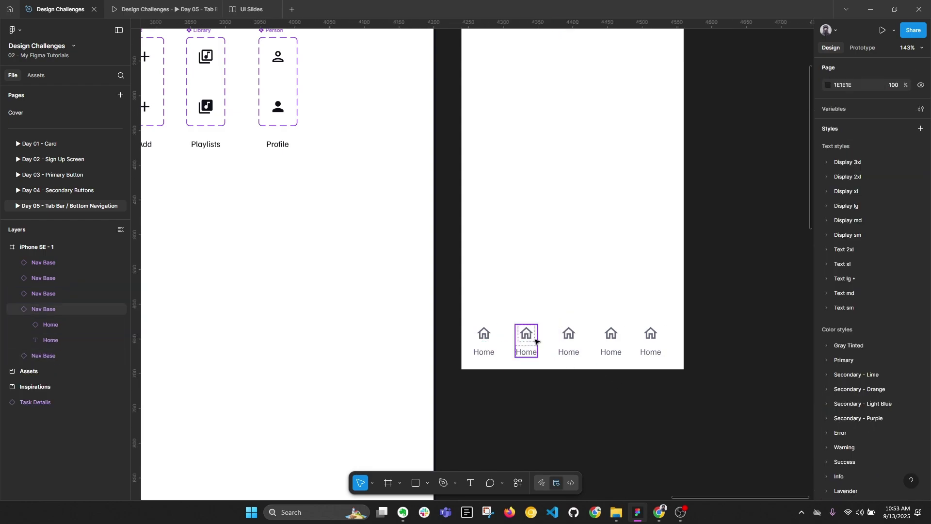
scroll(624, 320, "down", 3)
scroll(386, 299, "left", 3)
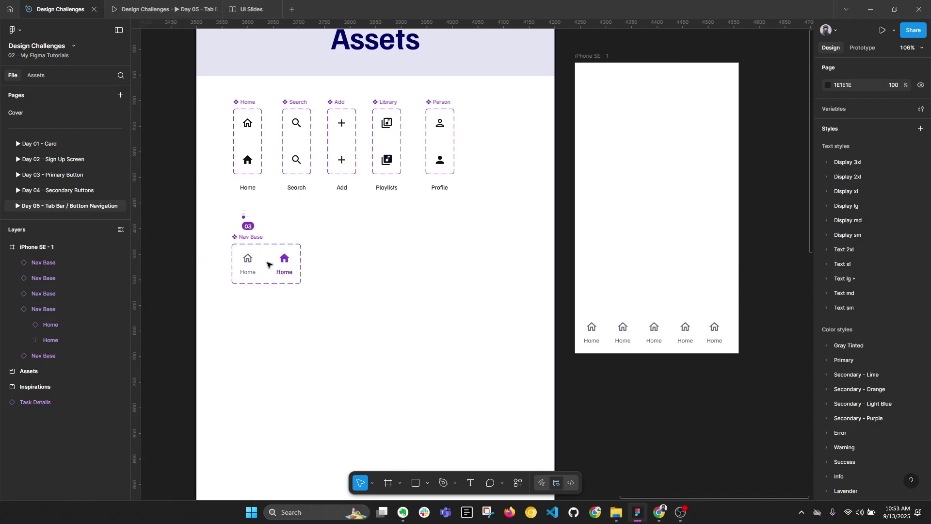
scroll(252, 261, "up", 5)
left_click(252, 262)
left_click(302, 258, "shift")
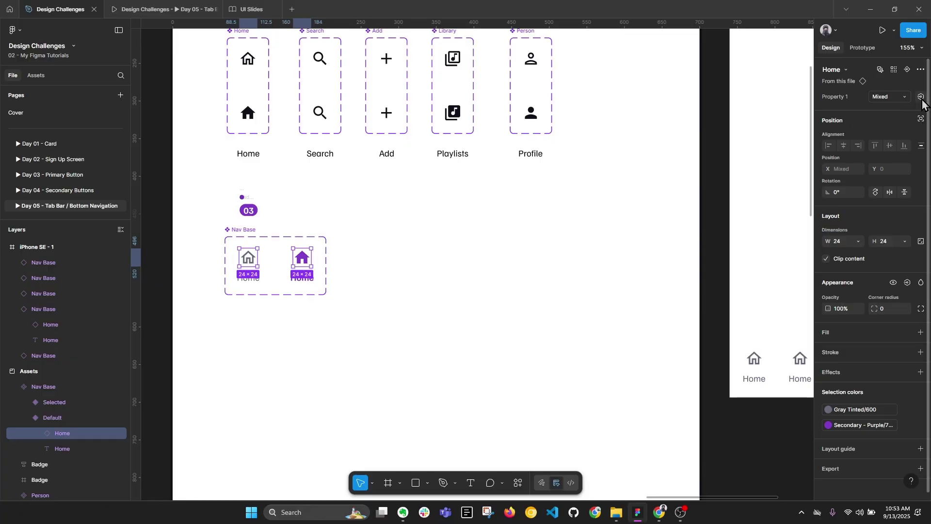
left_click(921, 98)
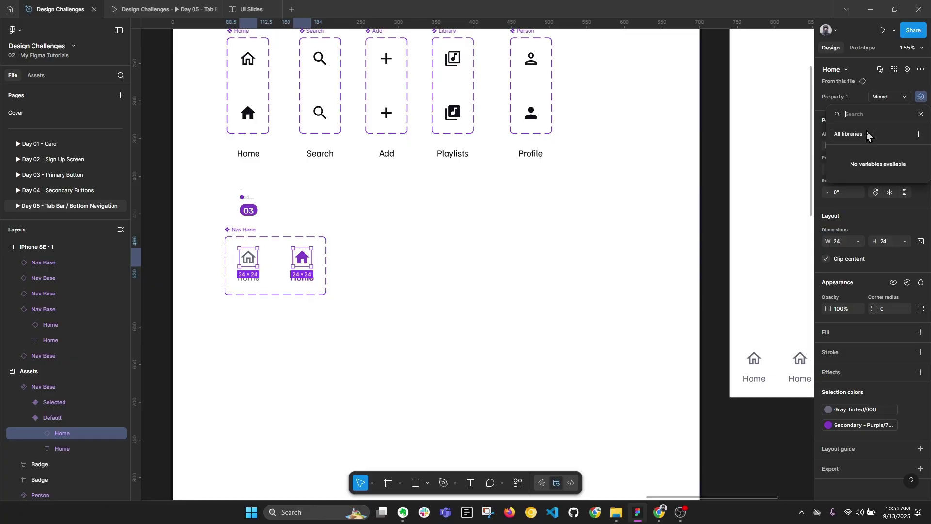
left_click(917, 135)
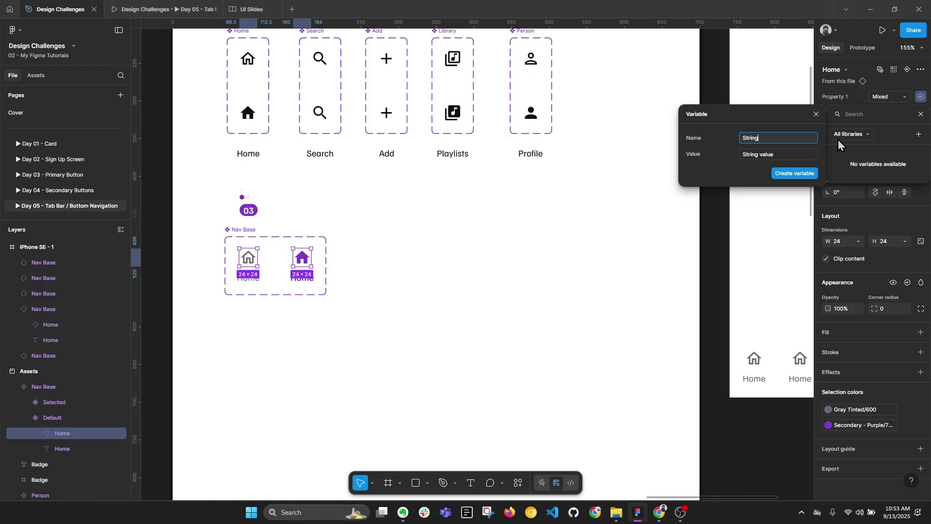
left_click(816, 116)
left_click(920, 114)
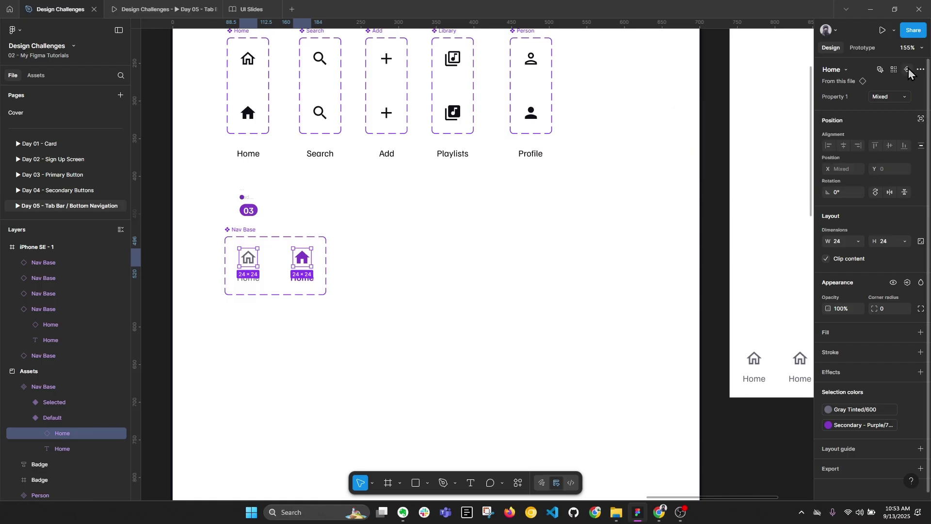
Try to create an instance swap property named Instance, with Home as its value, from the home icons in both Nav Base variants
left_click(908, 72)
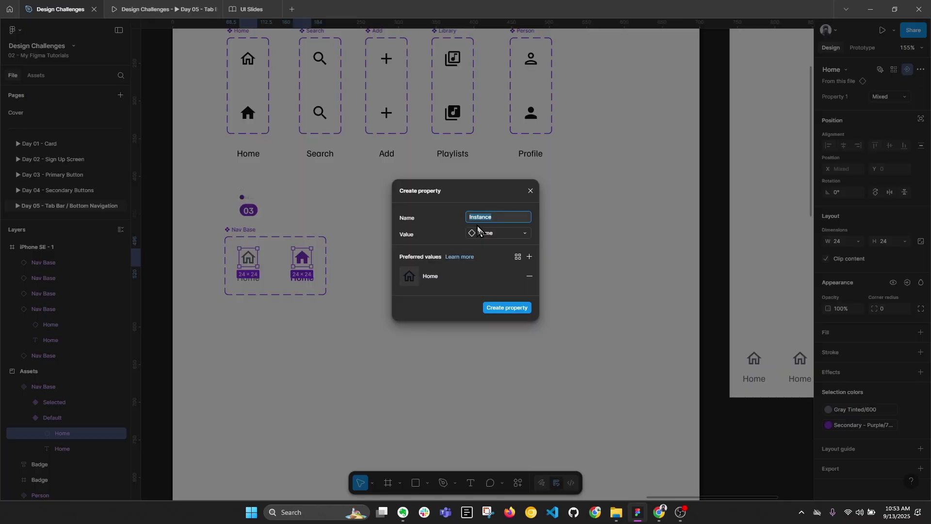
left_click(518, 310)
scroll(322, 276, "up", 3)
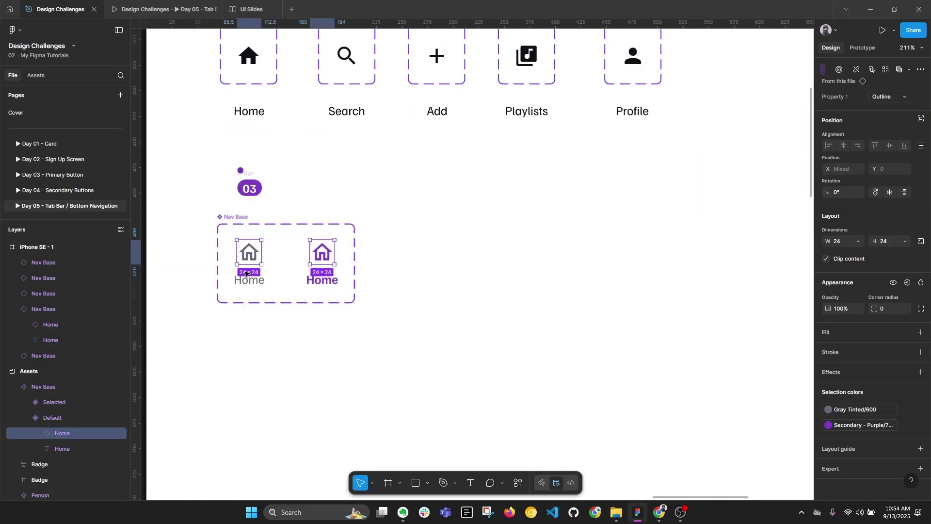
left_click(325, 262, "shift")
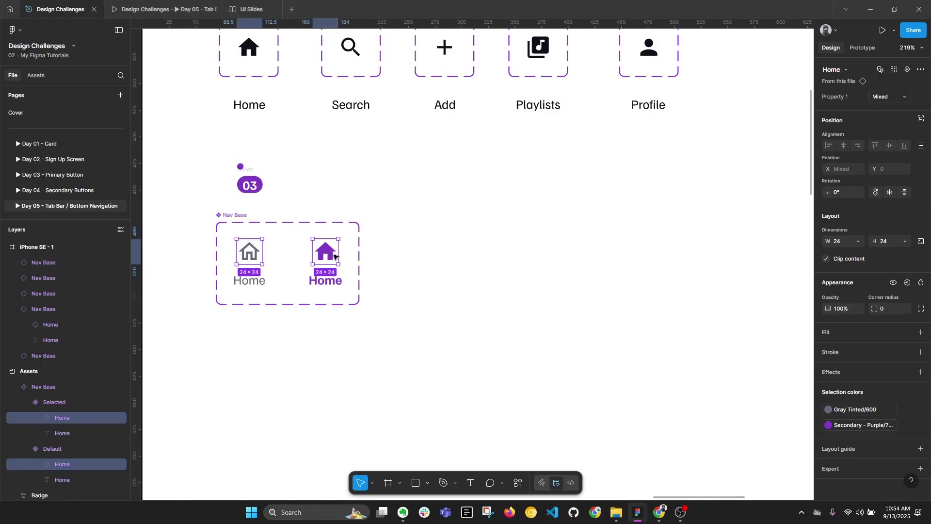
Select the Home labels in both Nav Base variants, try to create a text property with the value Label, and undo it
left_click(250, 282)
left_click(321, 282, "shift")
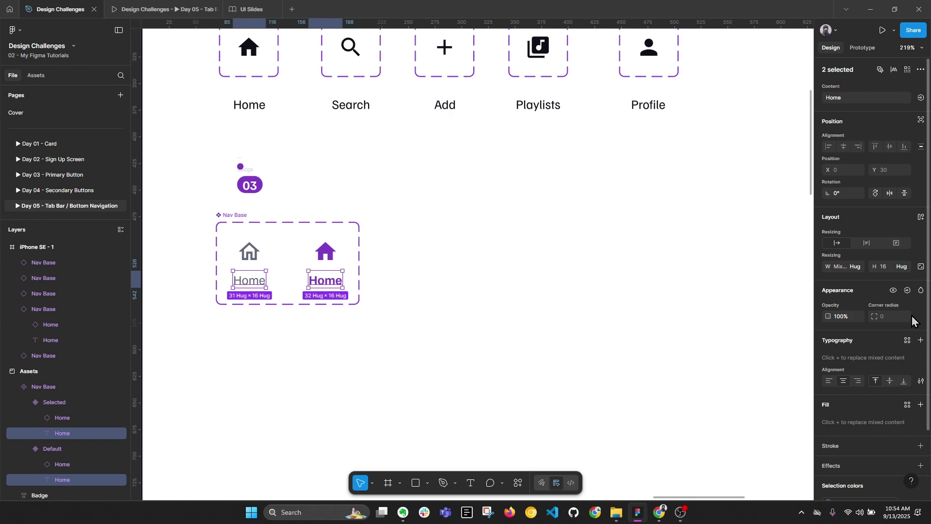
left_click(921, 99)
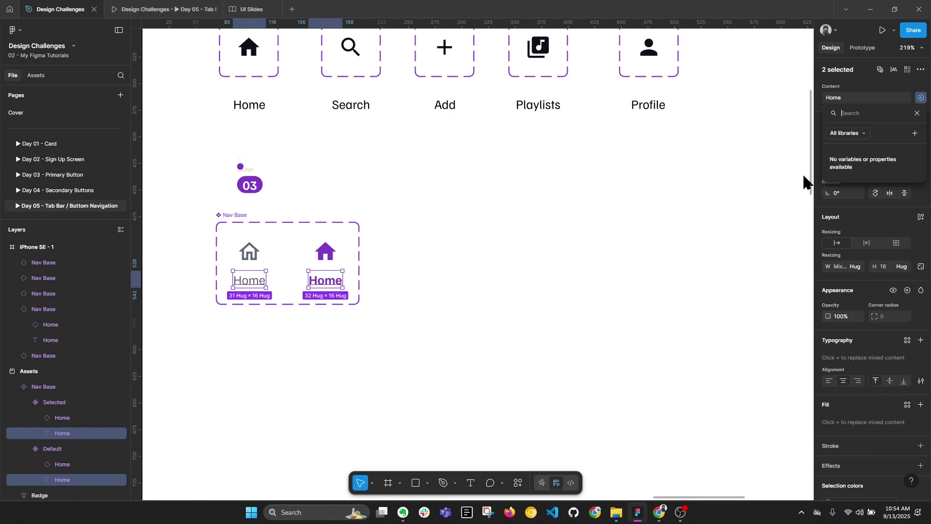
left_click(915, 133)
left_click(764, 173)
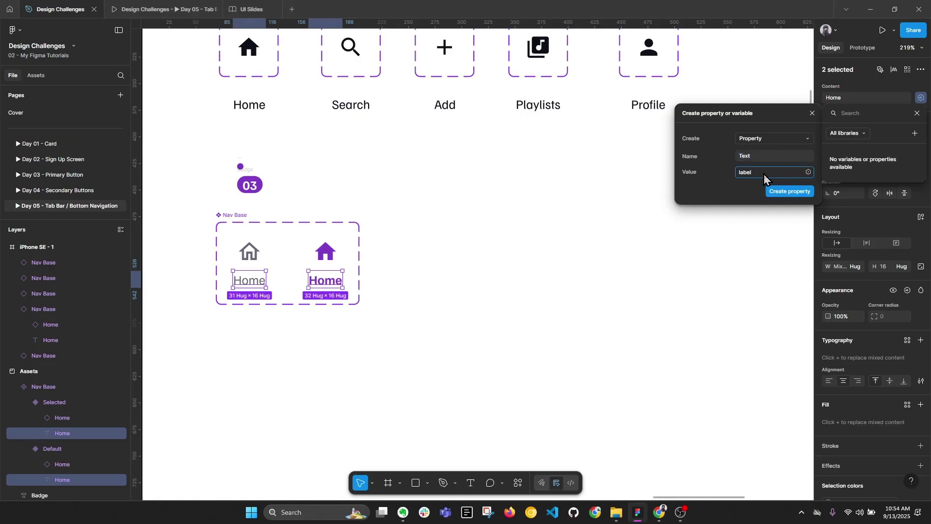
type("L")
mouse_move(803, 196)
left_mouse_down()
mouse_move(776, 144)
mouse_move(778, 160)
mouse_move(830, 201)
mouse_move(790, 198)
mouse_move(781, 185)
mouse_move(792, 202)
left_mouse_up()
left_click(790, 198)
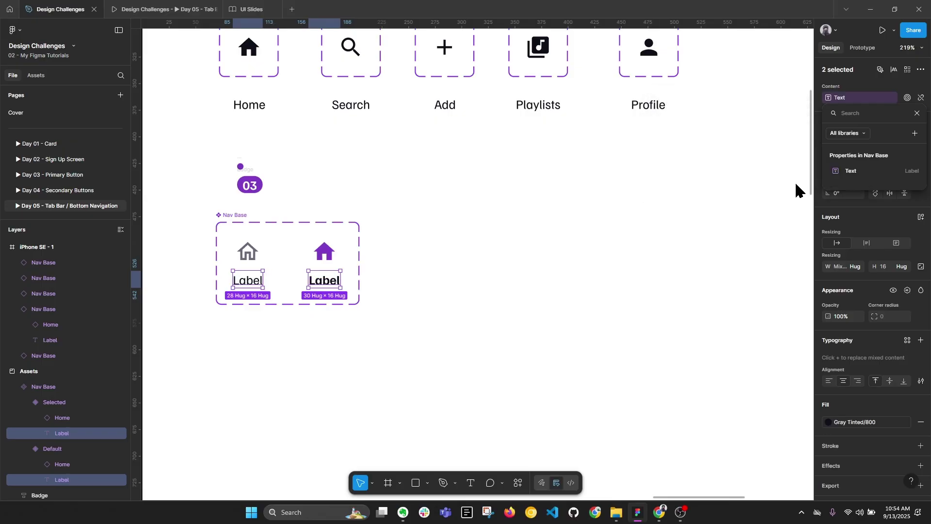
key("ctrl+z")
Create a component property named Text with the value Label for the labels in both Nav Base variants
left_click(913, 132)
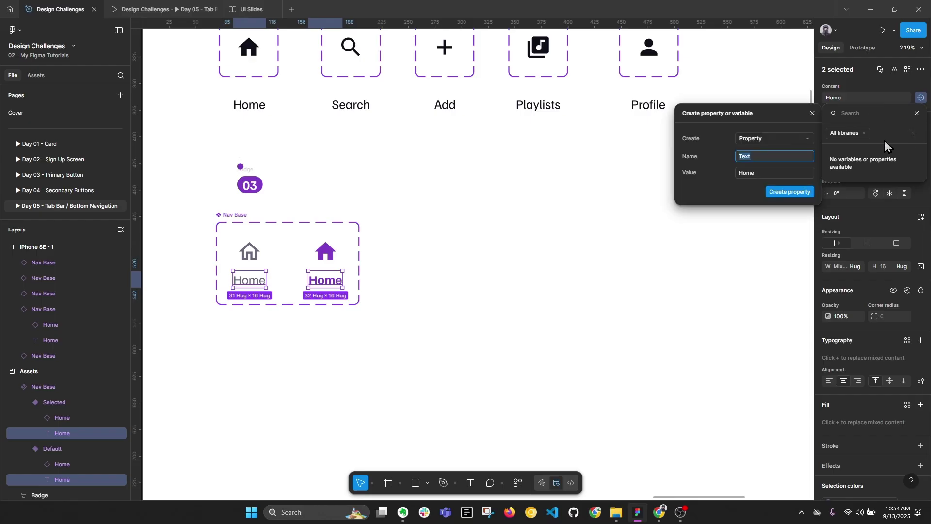
left_click(753, 138)
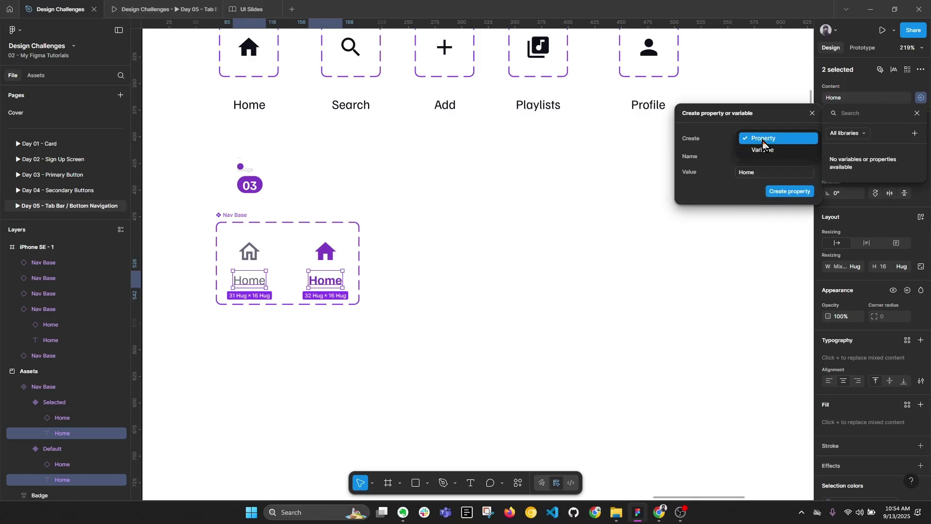
left_click(721, 135)
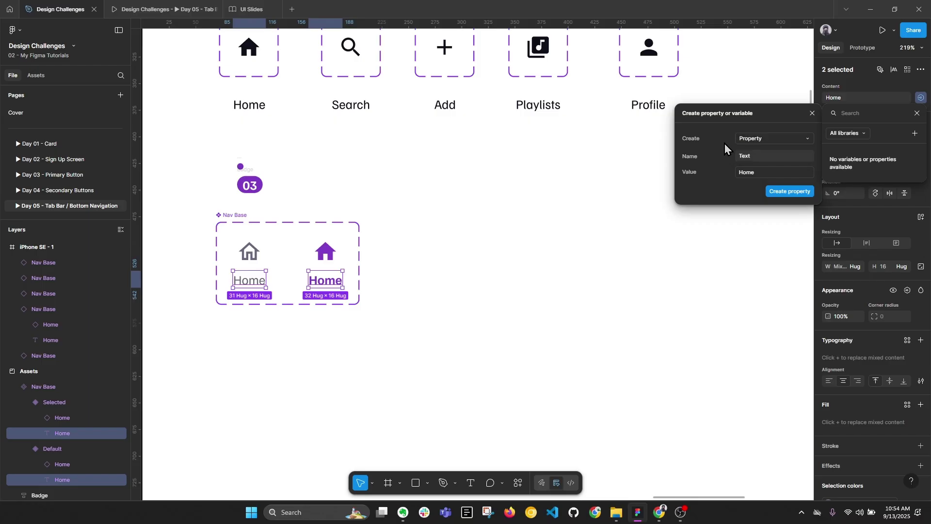
left_click(754, 171)
type("Label")
left_click(795, 194)
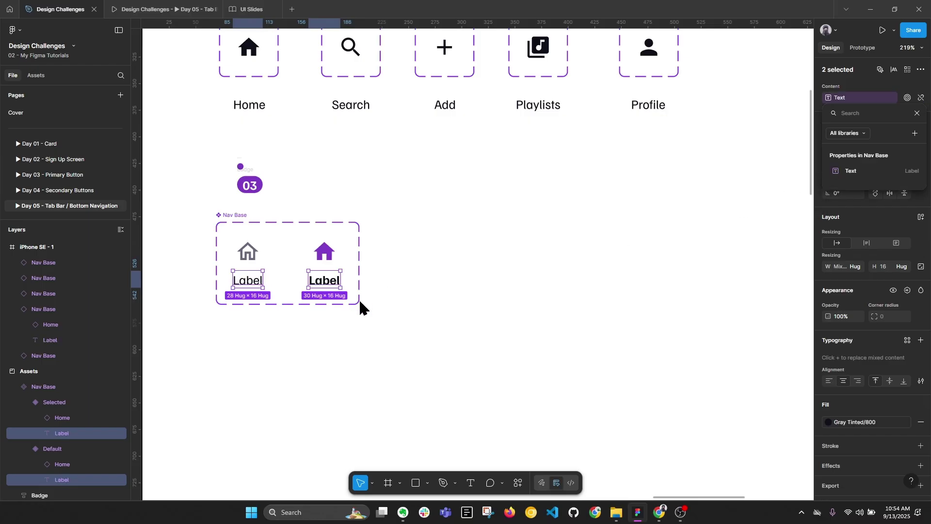
Set the State of the first Nav Base instance in the iPhone SE frame to Selected
scroll(191, 247, "down", 5)
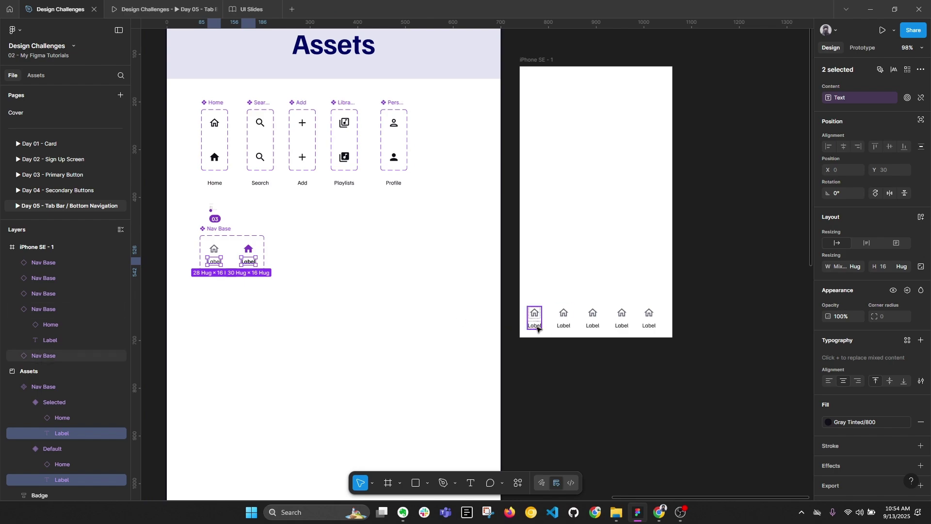
left_click(535, 324)
left_click(902, 97)
left_click(872, 108)
Recolour the Gray Tinted/800 label in the Selected Nav Base variant with the Secondary - Purple style used by its icon
scroll(213, 265, "up", 3)
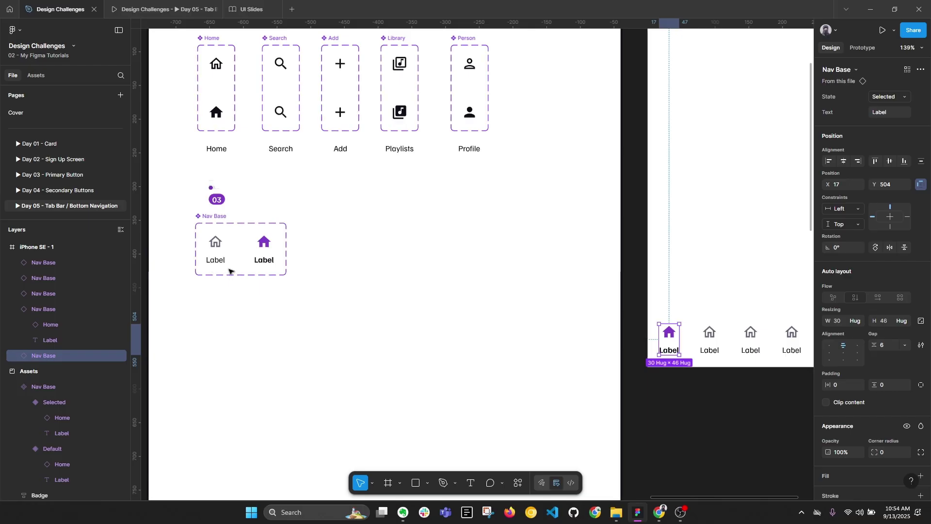
left_click(257, 263)
scroll(256, 263, "up", 4)
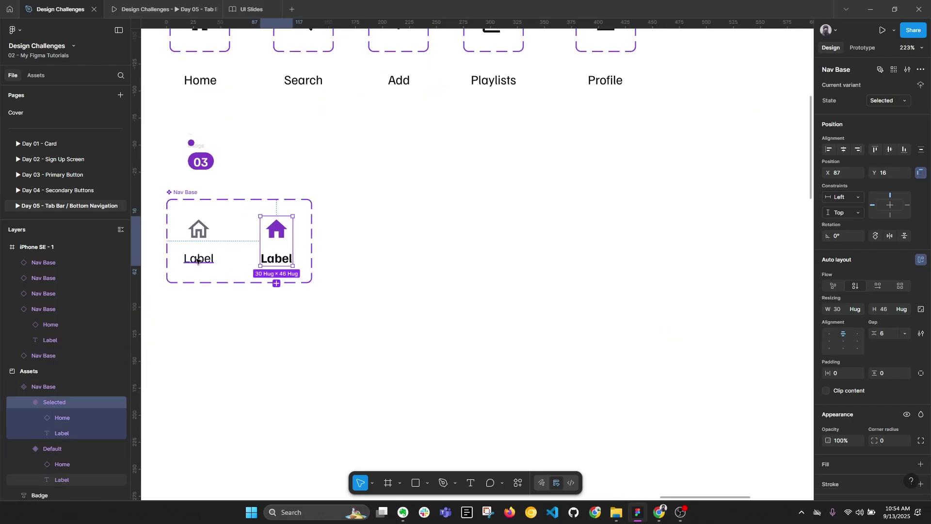
scroll(861, 427, "down", 3)
scroll(860, 422, "down", 1)
left_click(859, 409)
scroll(761, 426, "down", 5)
scroll(749, 463, "down", 2)
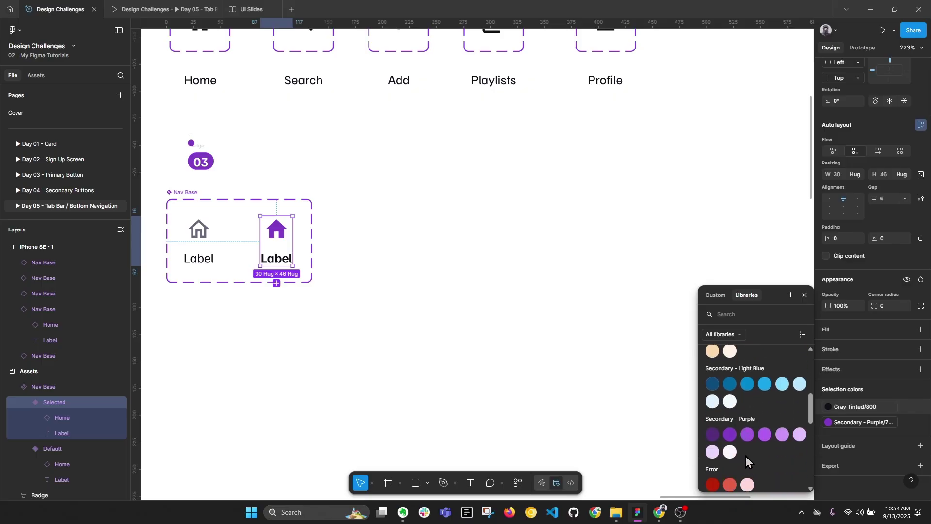
left_click(729, 435)
scroll(339, 301, "down", 5)
left_click(557, 337)
scroll(612, 339, "up", 3)
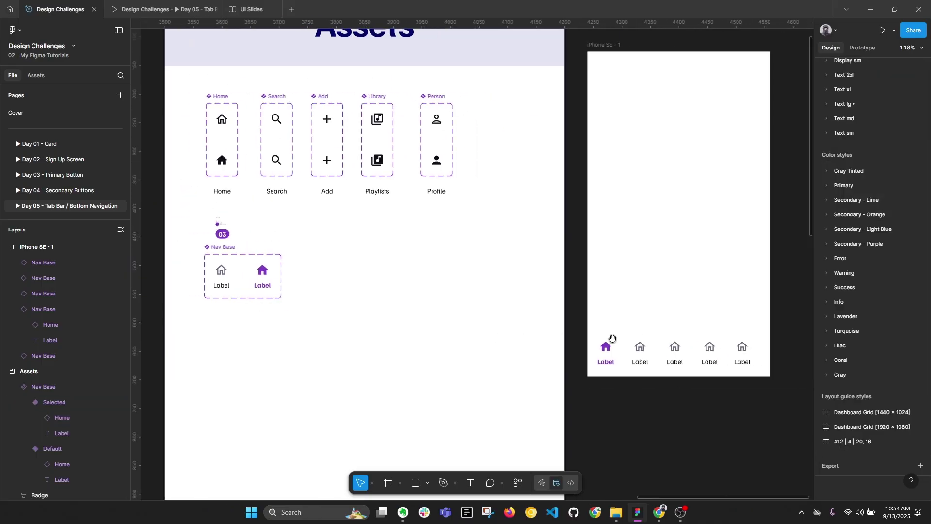
Try to rename the Home icon component set as "5 Home" and undo the rename
left_click(638, 349)
double_click(638, 347)
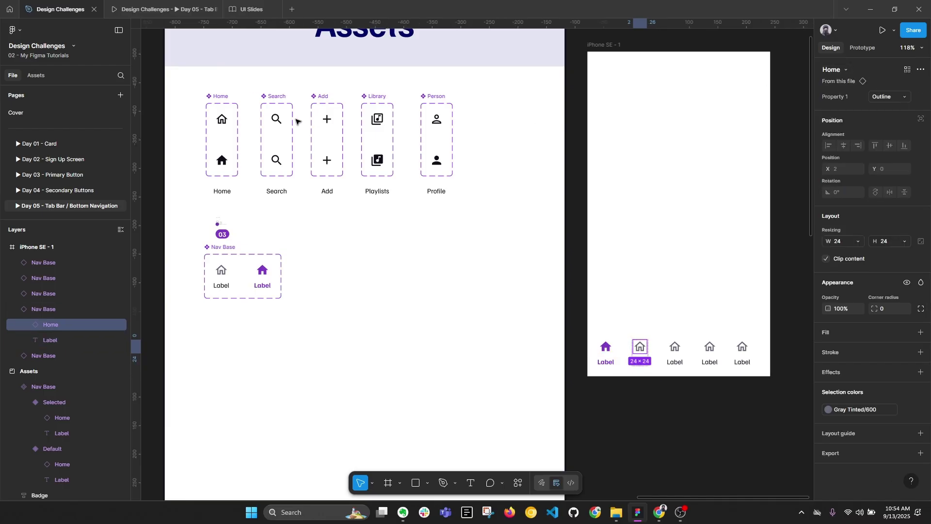
scroll(197, 103, "up", 1)
left_click(216, 97)
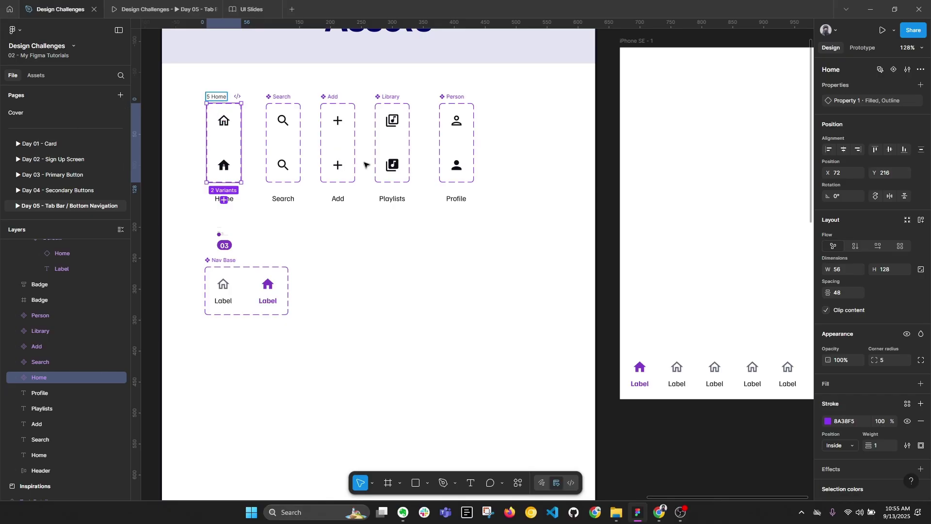
key("ctrl+z")
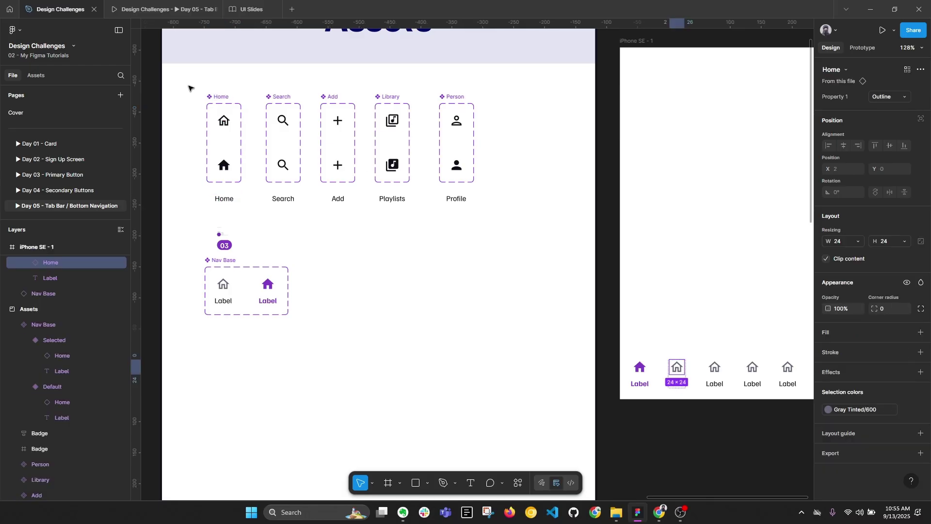
key("ctrl+z")
key("ctrl+z")
key("ctrl+z")
Space the five icon component sets evenly at 32 px and batch-rename them with the prefix 5 before their current names
left_click_drag(157, 86, 459, 182)
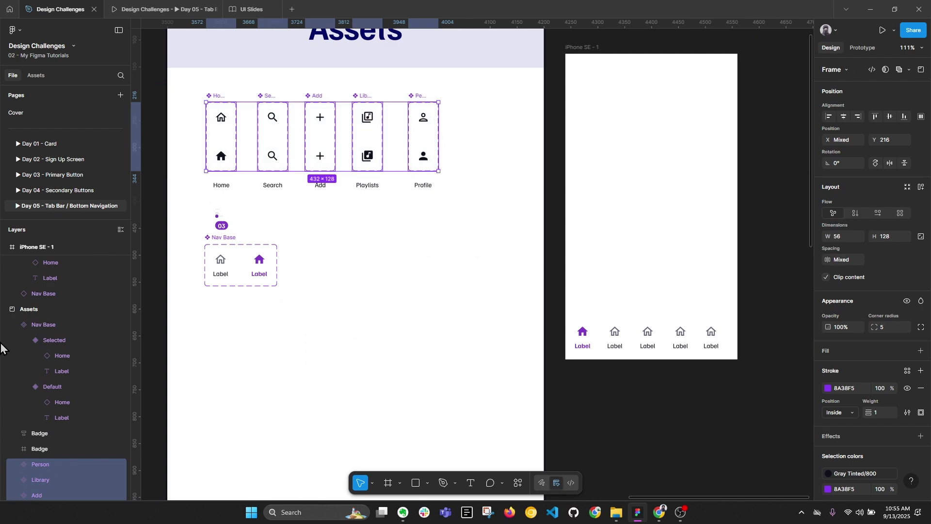
left_click(432, 165)
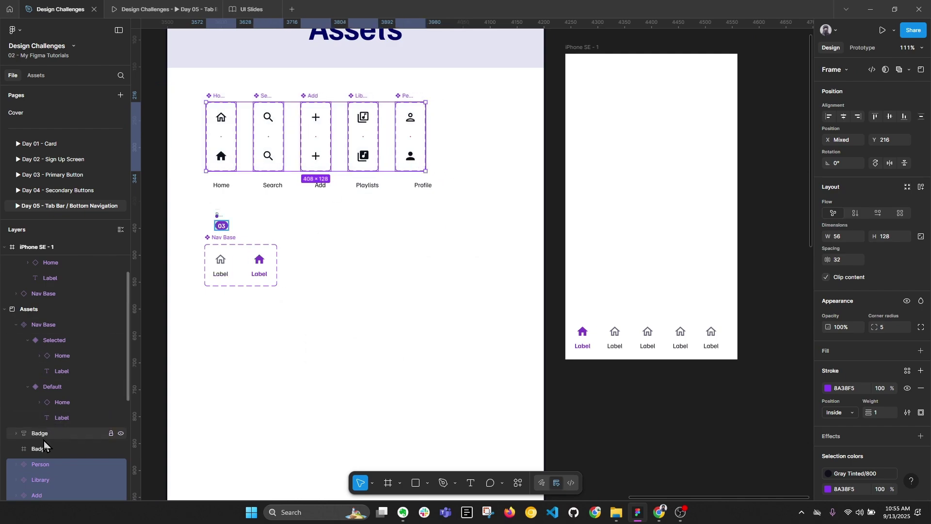
right_click(42, 467)
left_click(72, 294)
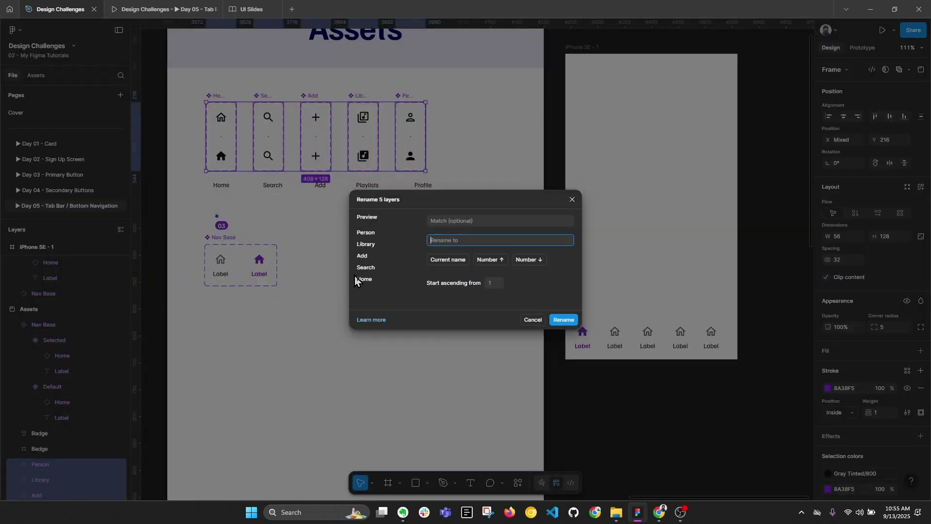
type("5")
left_click(451, 261)
left_click(564, 319)
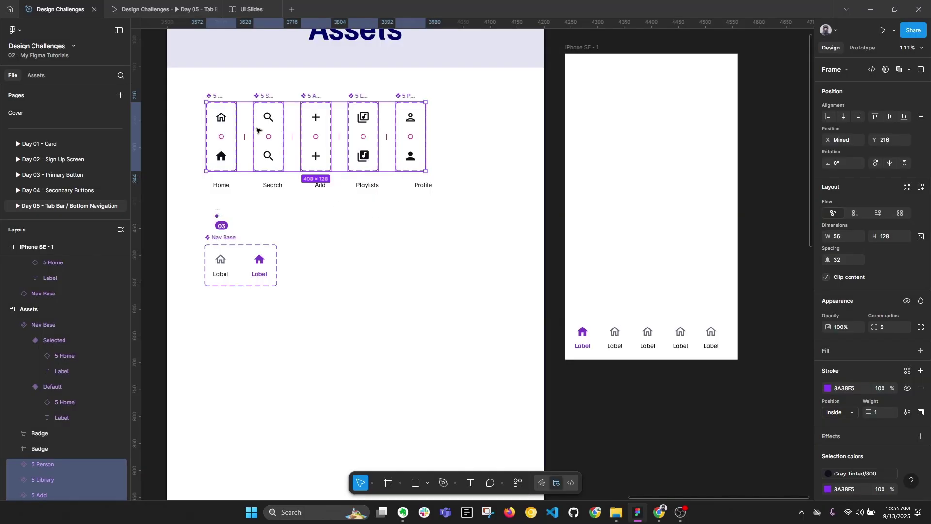
Swap the second Nav Base instance's home icon in the iPhone SE frame for the 5 Search icon
double_click(614, 331)
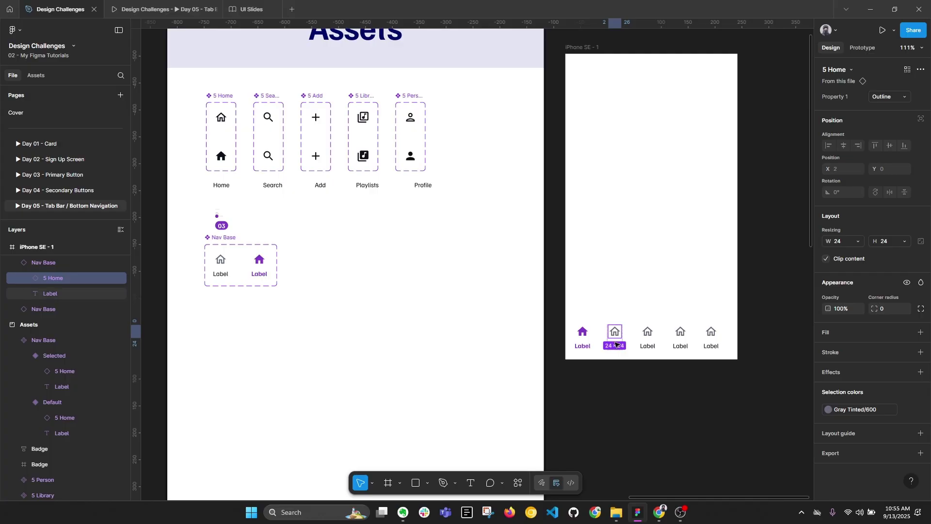
left_click(848, 75)
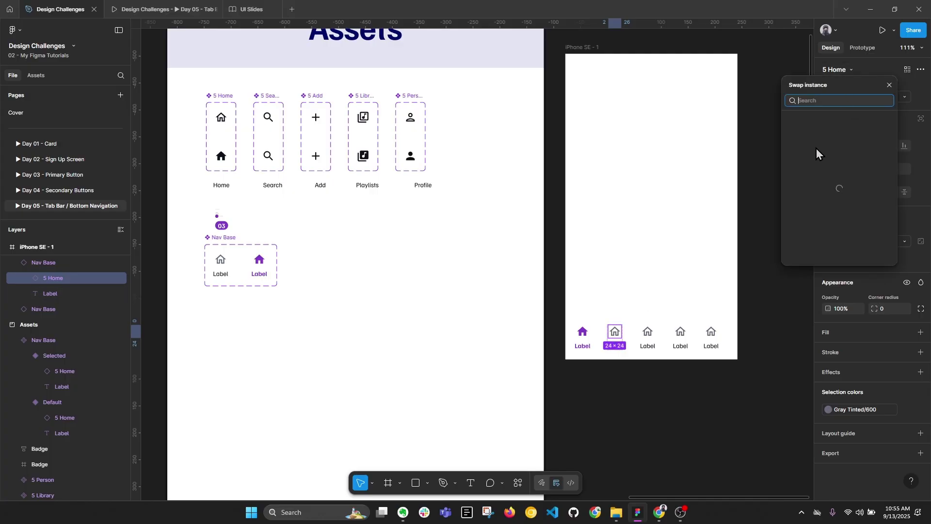
left_click(817, 150)
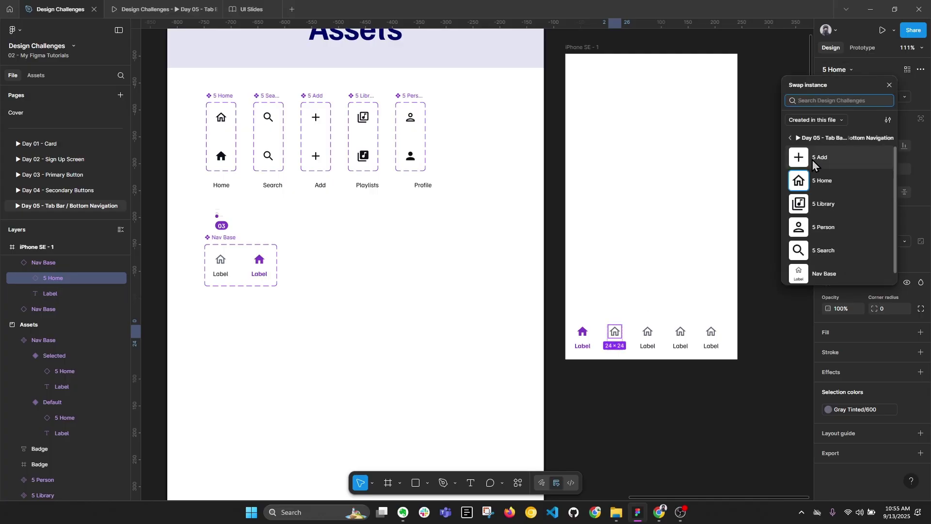
left_click(826, 250)
Swap the home icon in the third Nav Base instance of the iPhone SE frame for the 5 Add icon
left_click(648, 333)
left_click(648, 333)
left_click(836, 69)
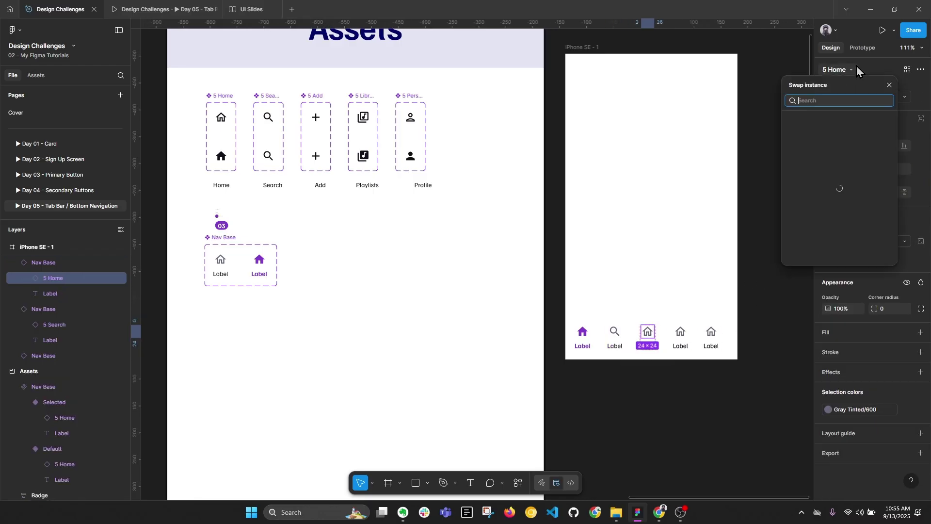
left_click(831, 166)
left_click(819, 157)
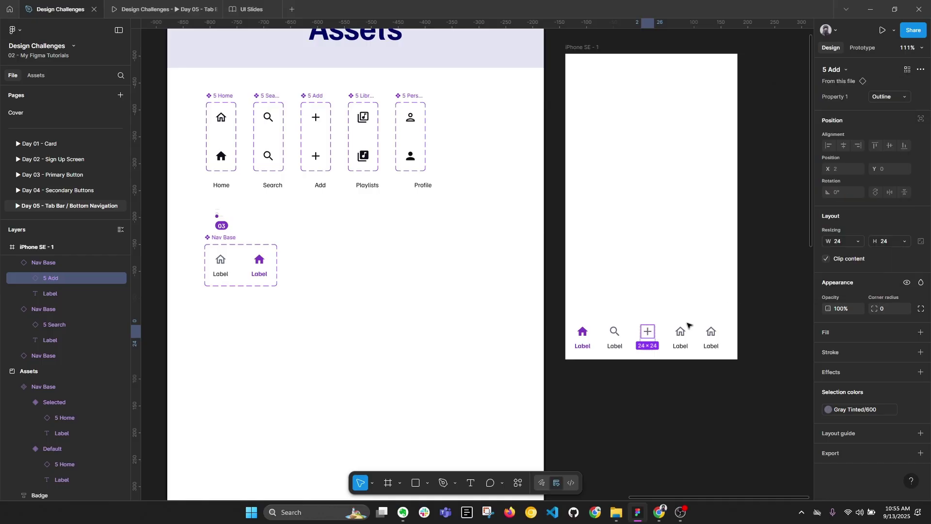
Swap the home icon in the fourth Nav Base instance of the iPhone SE frame for the 5 Library icon
left_click(679, 332)
left_click(680, 333)
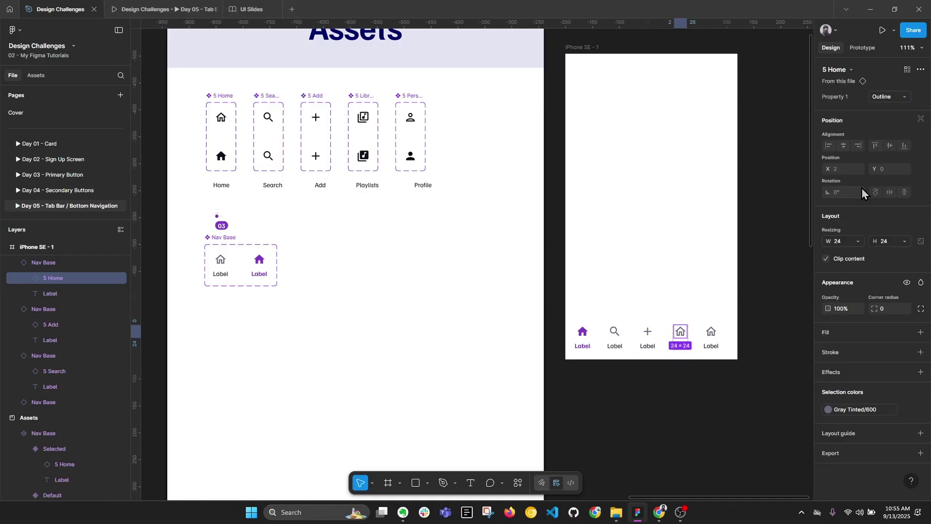
left_click(836, 70)
left_click(824, 203)
Swap the home icon in the fifth Nav Base instance of the iPhone SE frame for the 5 Person icon
left_click(709, 332)
left_click(709, 332)
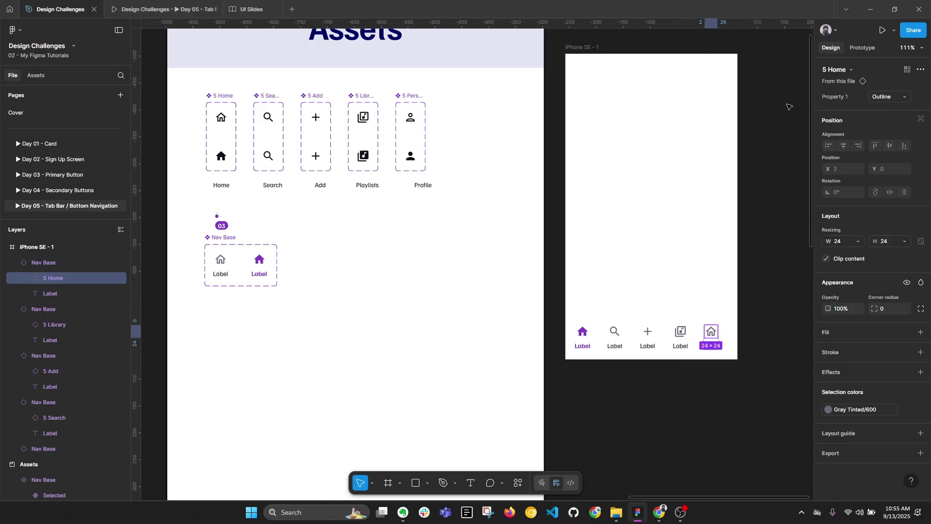
left_click(834, 69)
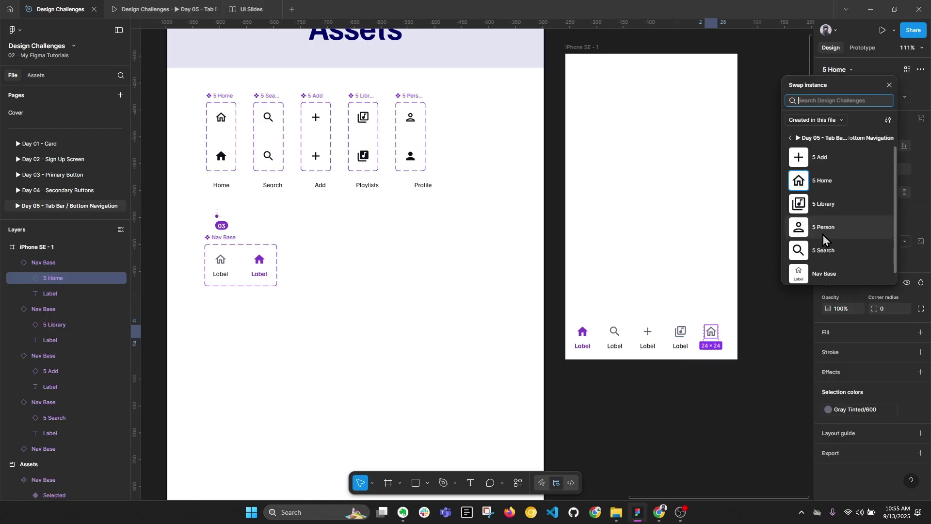
left_click(823, 230)
left_click(746, 358)
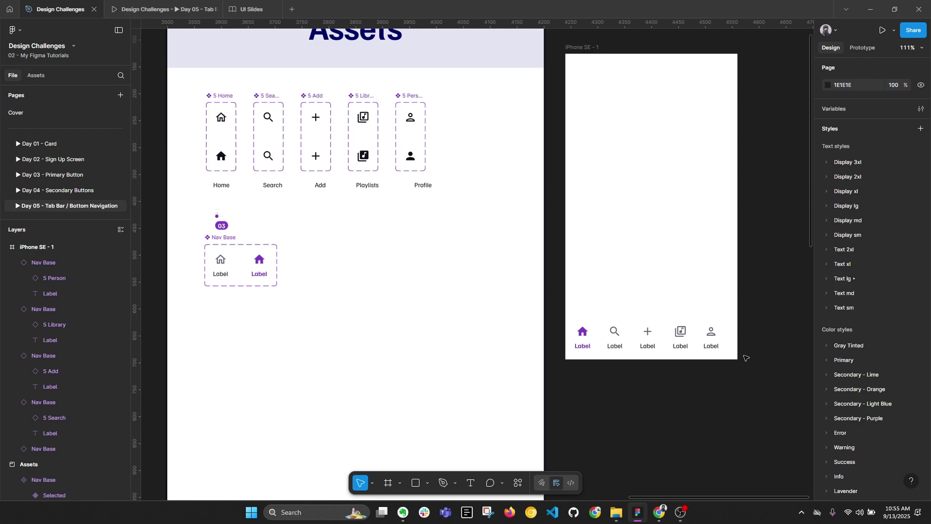
Set the text property of the Nav Base instance with the search icon to Search
scroll(607, 325, "right", 5)
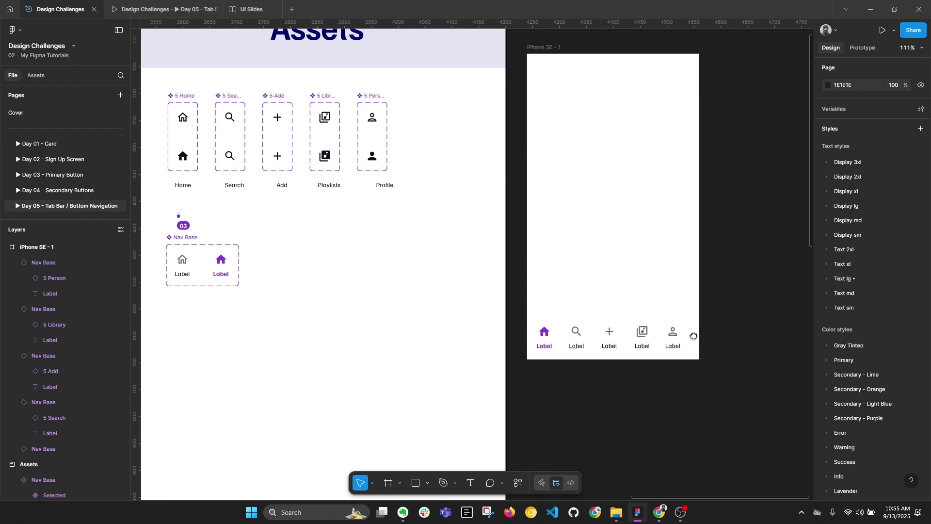
scroll(368, 318, "up", 5)
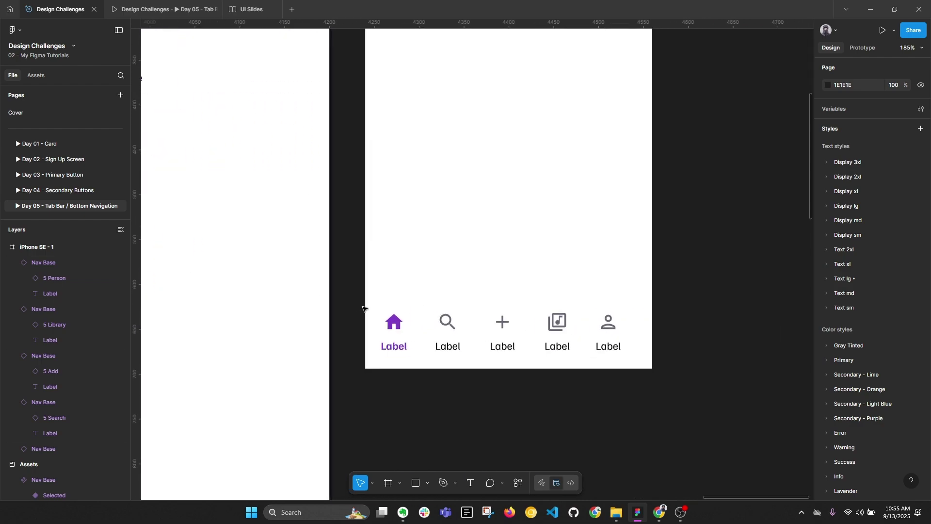
scroll(606, 323, "down", 3)
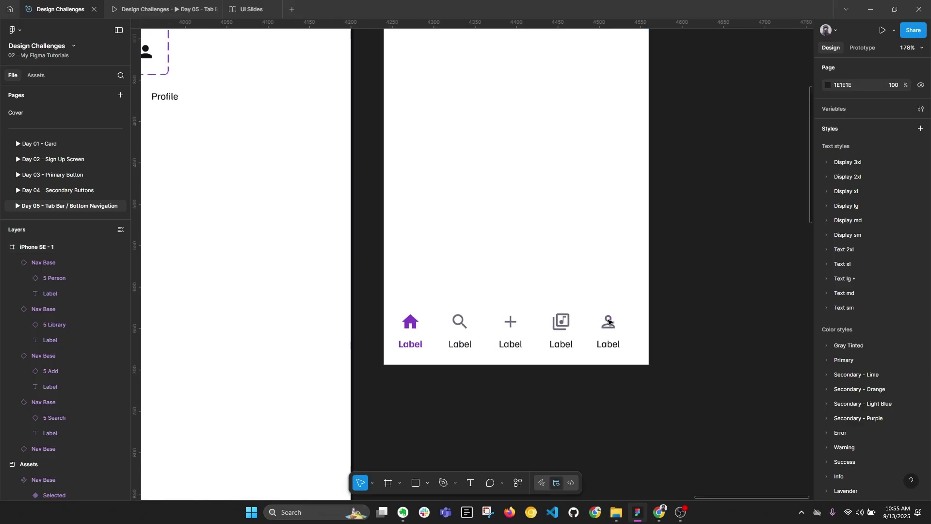
double_click(475, 342)
scroll(643, 328, "down", 5)
left_click(697, 399)
left_click(326, 220)
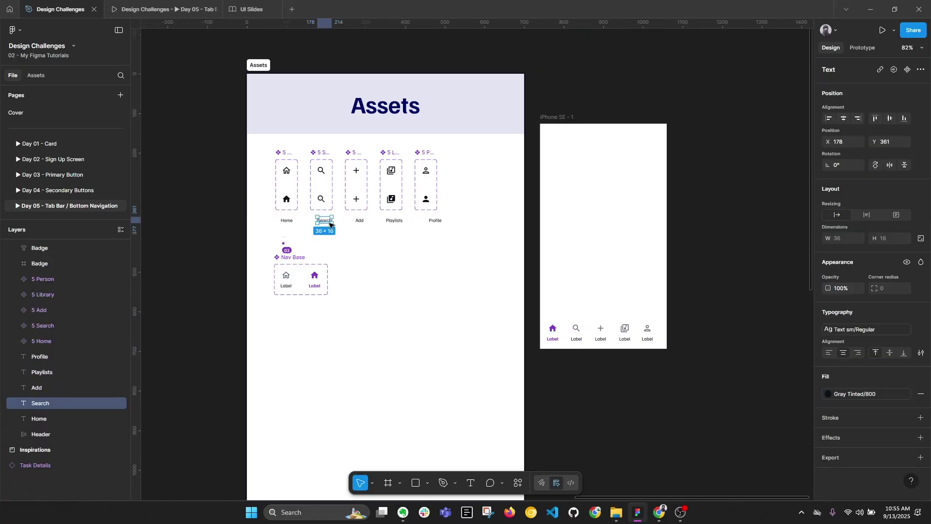
left_click(576, 333)
left_click(892, 115)
type("Search")
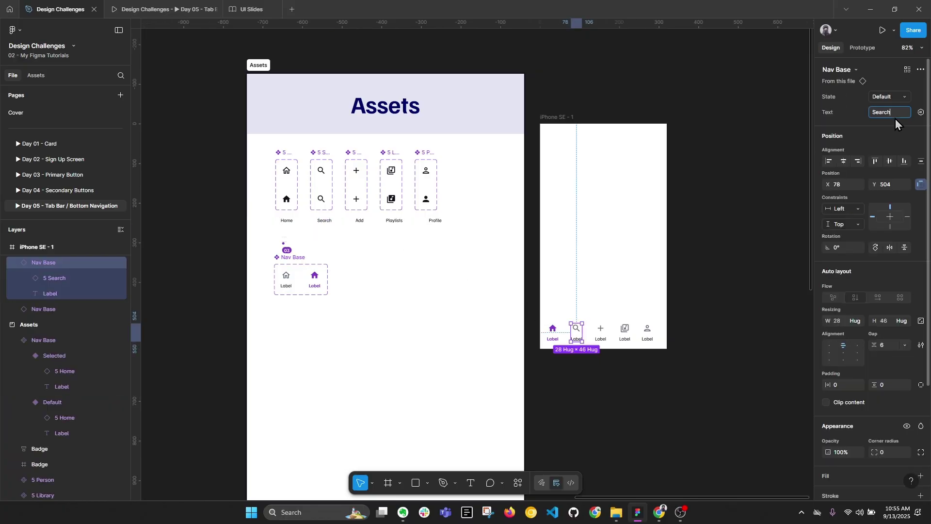
Set the text property of the Nav Base instance with the plus icon to Add
left_click(360, 221)
left_click(600, 333)
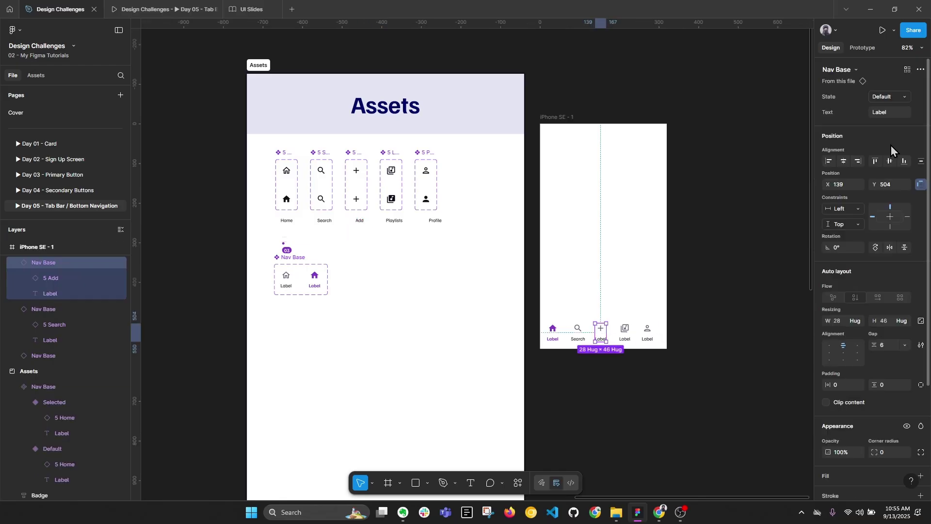
left_click(897, 114)
type("Add")
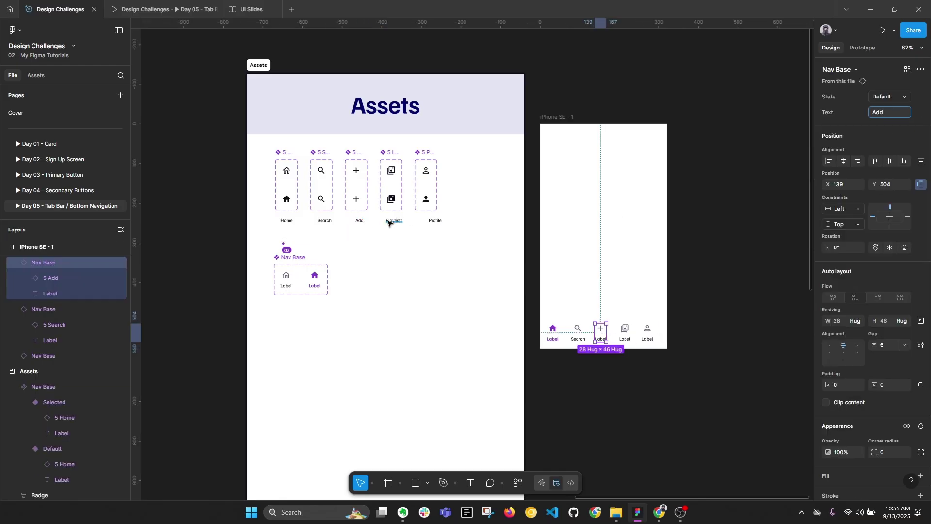
Set the text property of the Nav Base instance with the library icon to Playlists
left_click(387, 221)
left_click(624, 334)
left_click(897, 114)
type("Playlists")
Set the text property of the Nav Base instance with the person icon to Profile and collapse all layers
left_click(437, 219)
left_click(439, 219)
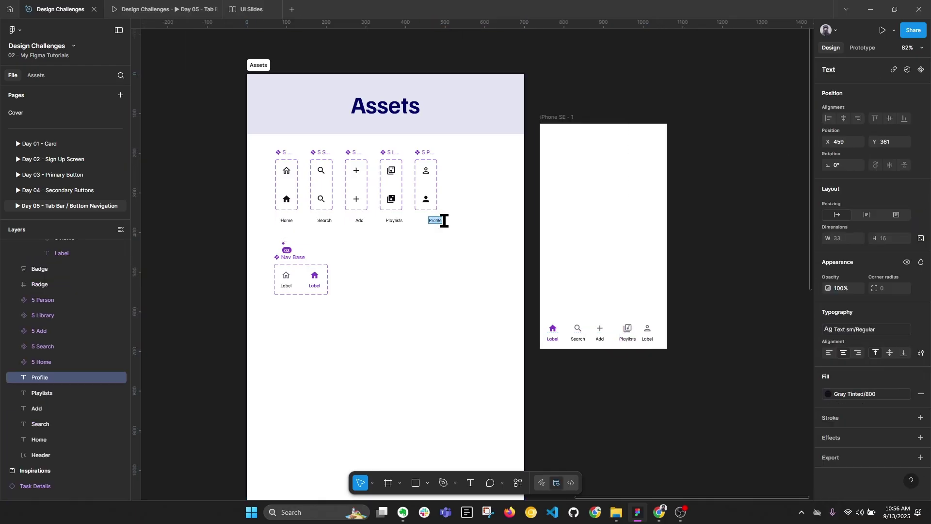
key("Escape")
left_click(649, 333)
left_click(899, 115)
type("Profile")
key("Escape")
scroll(668, 339, "up", 3, "ctrl")
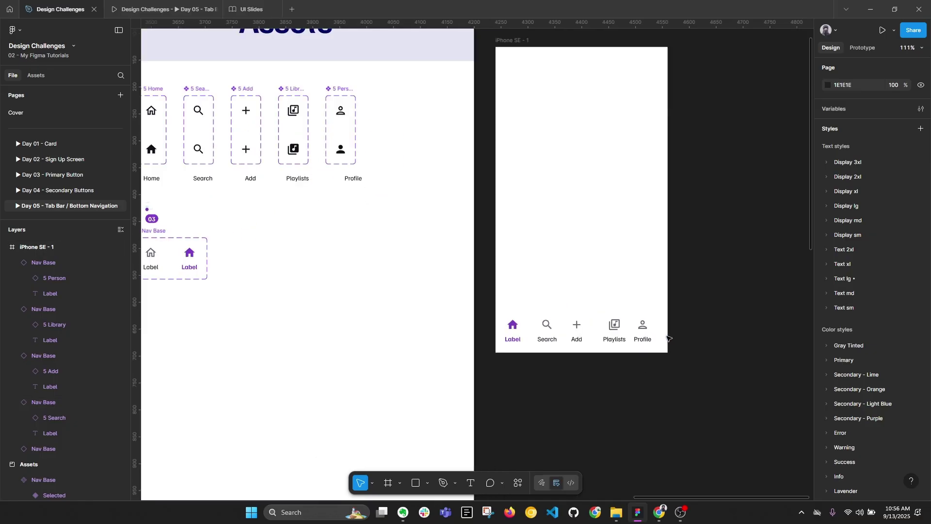
key("alt+l")
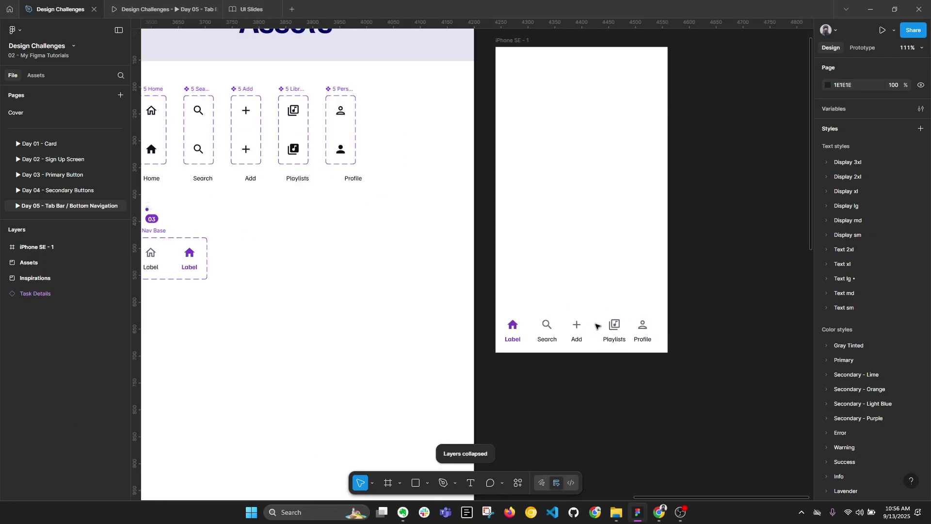
Examine how badges sit on the navigation icons in the Inspirations section's reference bars
left_click(614, 330)
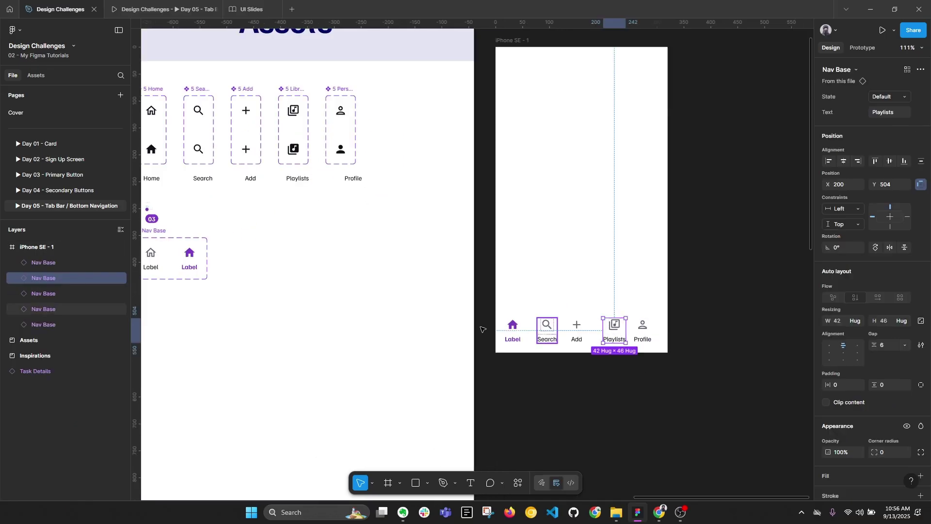
scroll(420, 292, "left", 6)
scroll(382, 301, "down", 3, "ctrl")
scroll(382, 302, "up", 5, "ctrl")
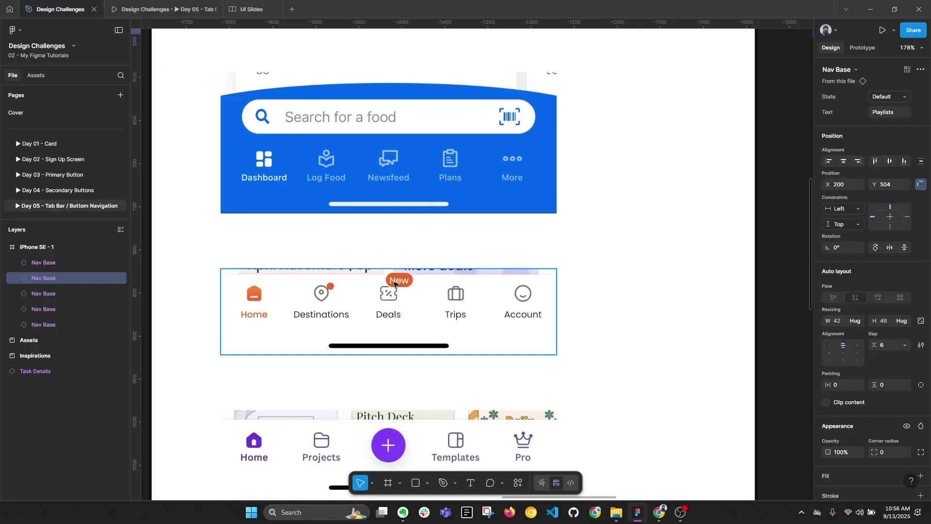
scroll(393, 283, "down", 5)
left_click_drag(566, 228, 365, 385)
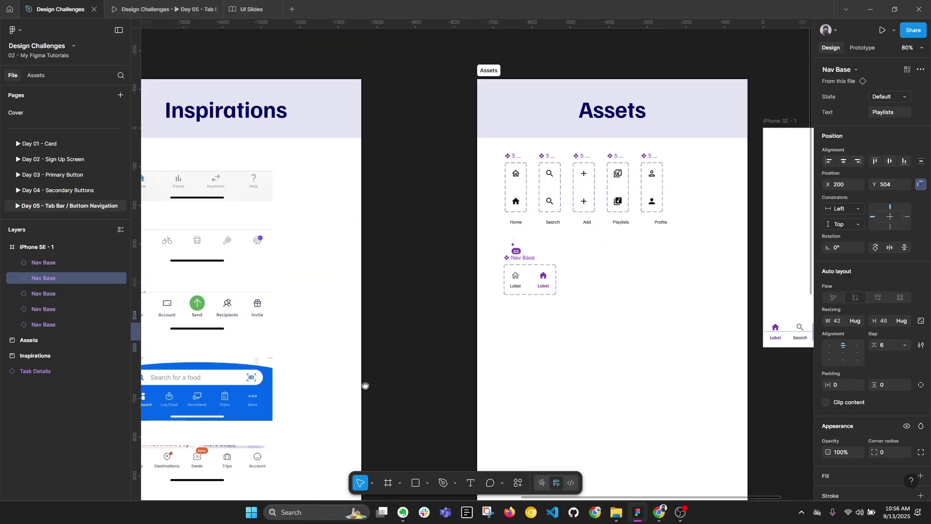
scroll(601, 242, "up", 8)
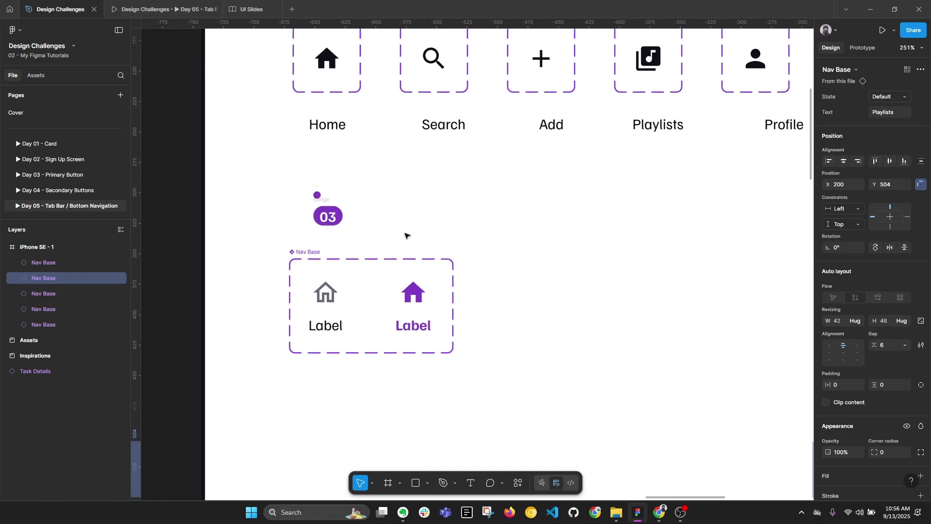
Rename the small dot badge frame above Nav Base as Badge / Dot
left_click(284, 173)
left_click(287, 190, "shift")
scroll(287, 189, "up", 3)
scroll(278, 194, "up", 3)
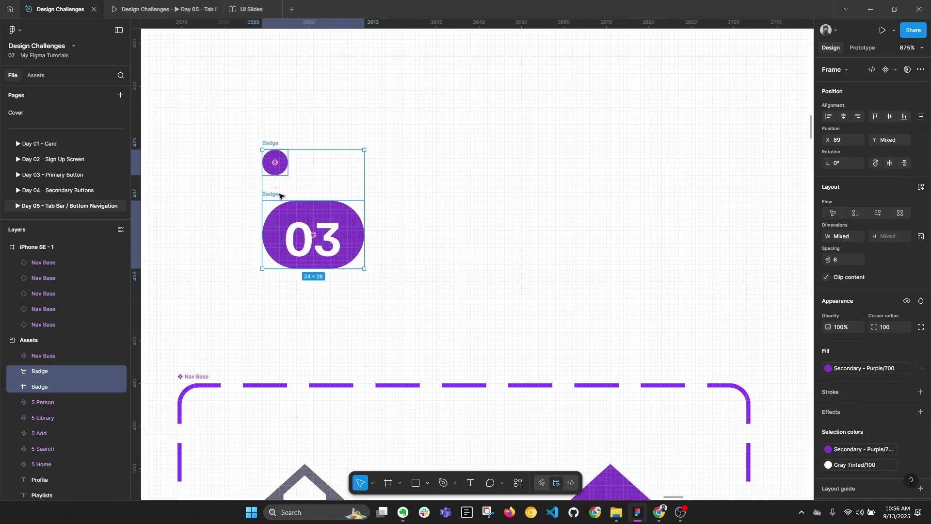
left_click(270, 144)
double_click(281, 144)
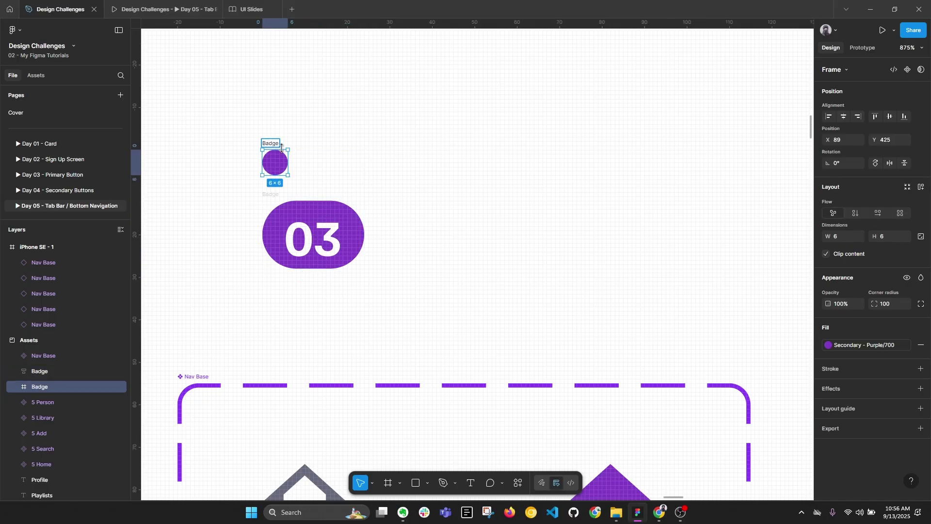
type("/ Dot")
key("Return")
Rename the badge frame containing 03 as Badge / Number
left_click(281, 194)
double_click(280, 194)
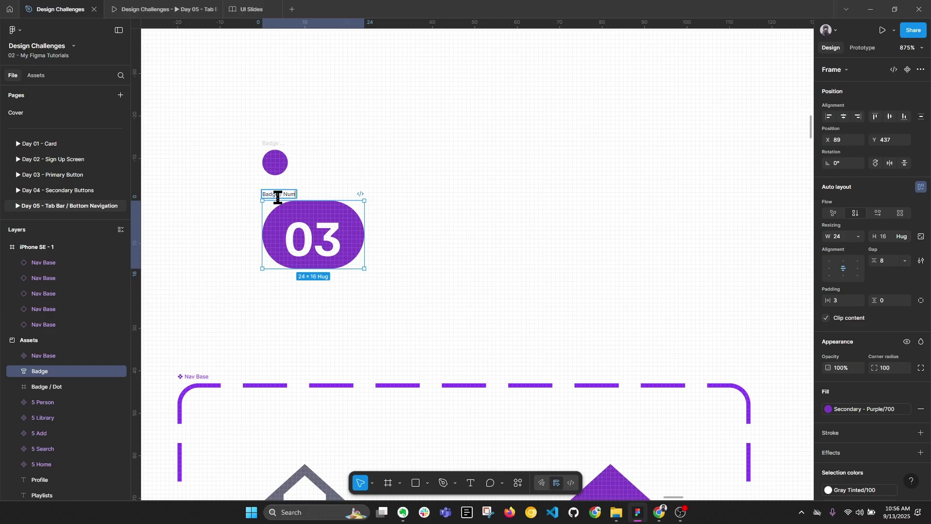
key("Return")
Combine the dot and number badge frames into one component set
left_click_drag(214, 124, 509, 279)
left_click(895, 70)
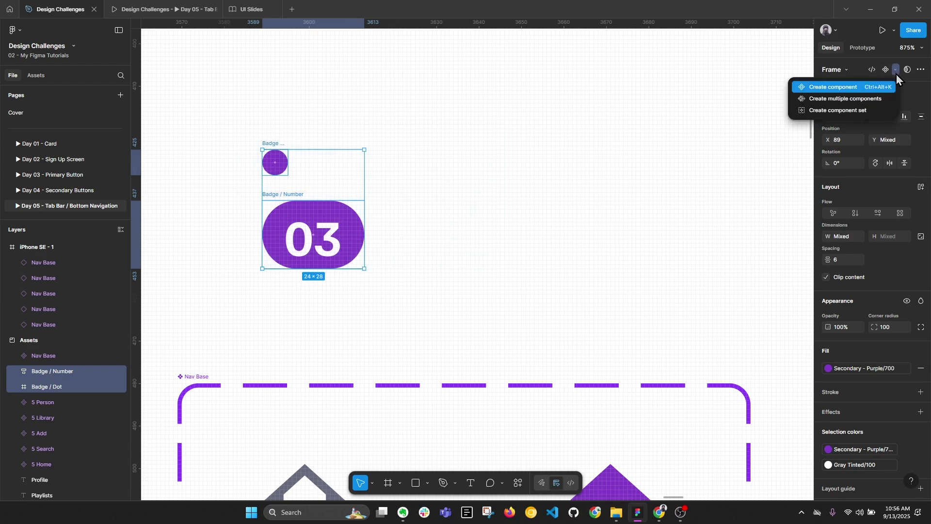
left_click(893, 110)
Align the Badge and Nav Base component sets at X 78, with Nav Base lowered to Y 498
scroll(473, 205, "down", 3)
scroll(473, 206, "down", 3)
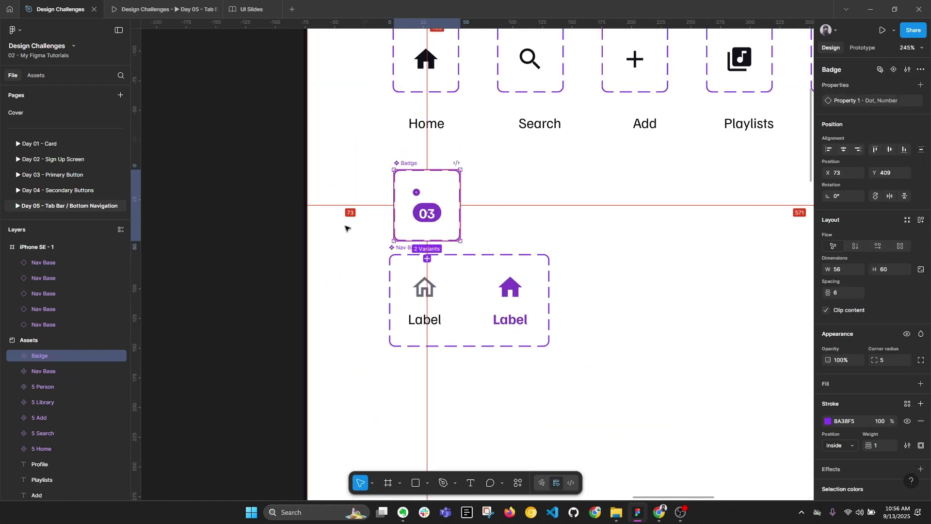
left_click_drag(409, 166, 415, 165)
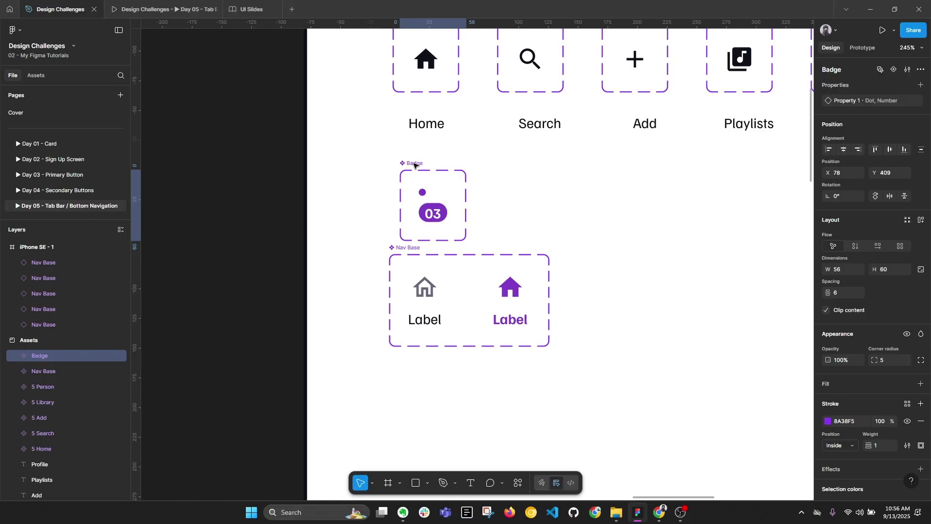
left_click_drag(396, 247, 402, 271)
left_click(392, 250)
scroll(454, 219, "up", 3)
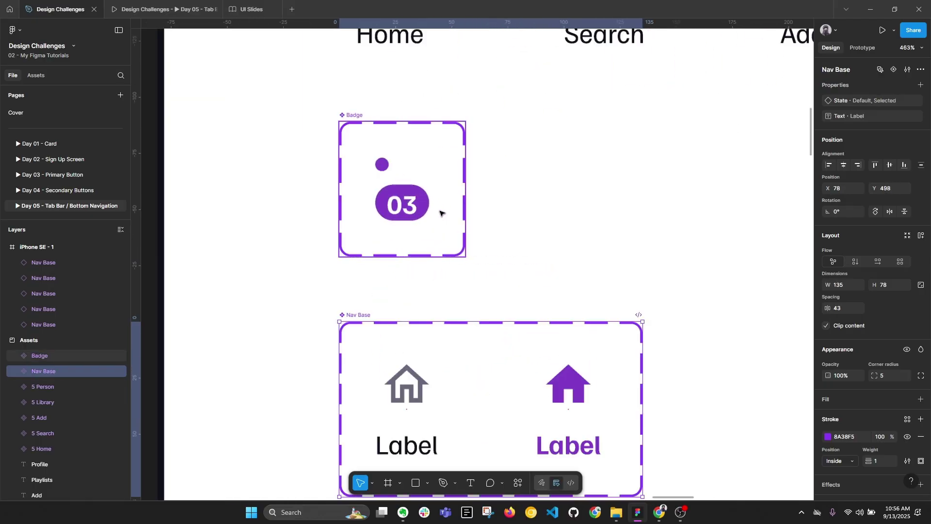
left_click(381, 165)
scroll(416, 192, "right", 3)
scroll(414, 193, "down", 2)
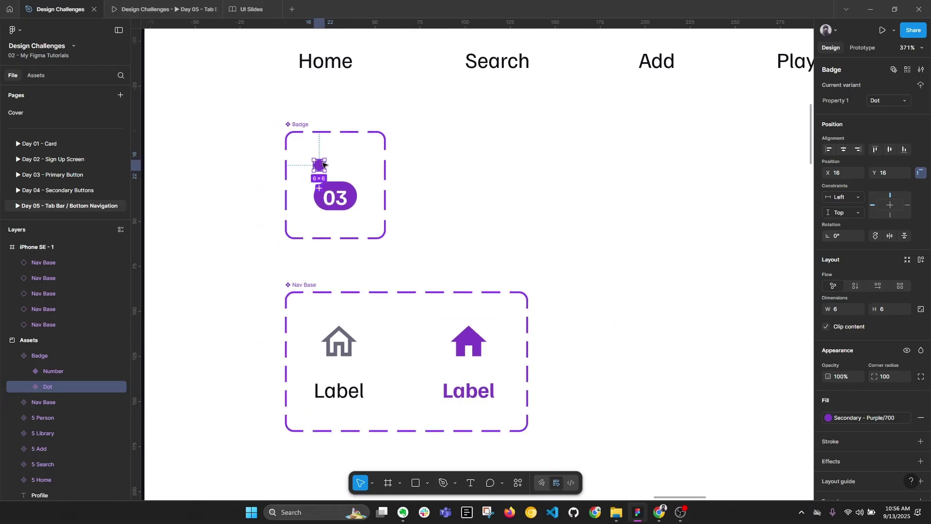
Recolour the label in the Default Nav Base variant with the Gray Tinted/600 style and collapse all layers
left_click(339, 359)
scroll(426, 287, "down", 2)
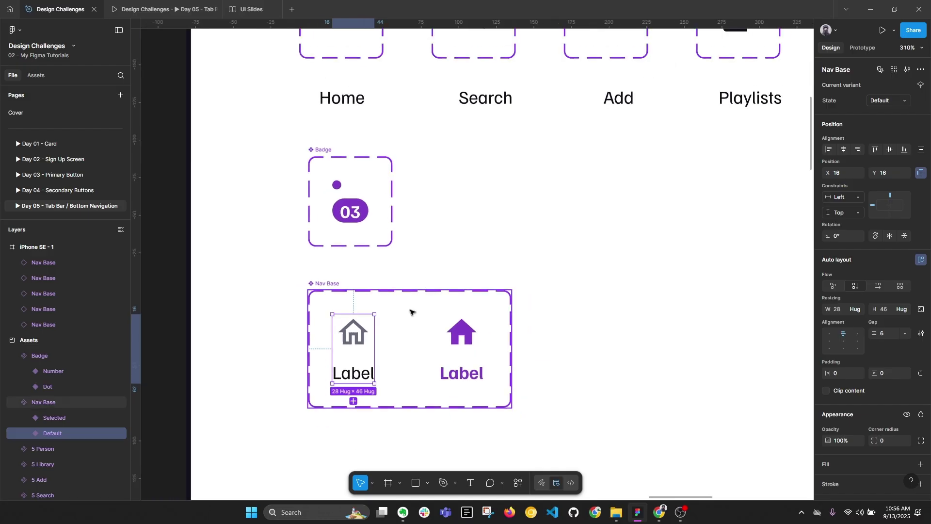
key("alt+l")
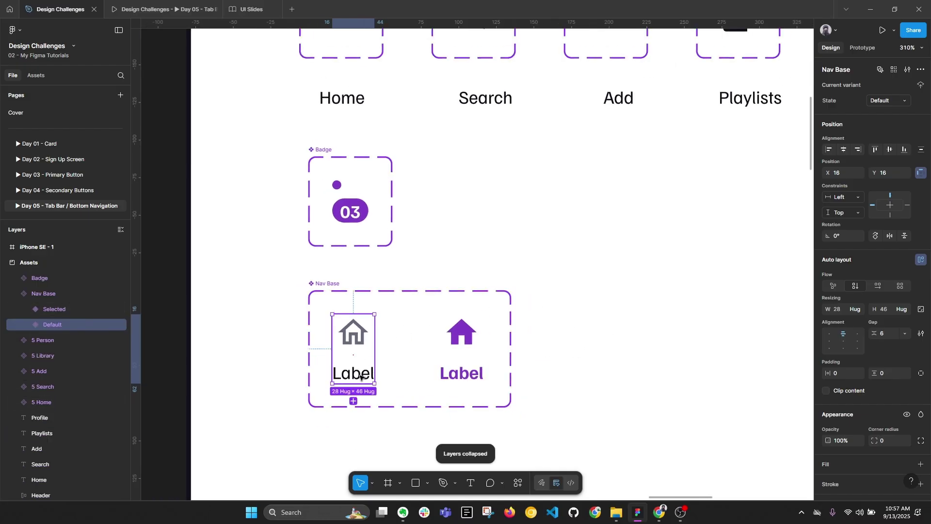
scroll(866, 424, "down", 3)
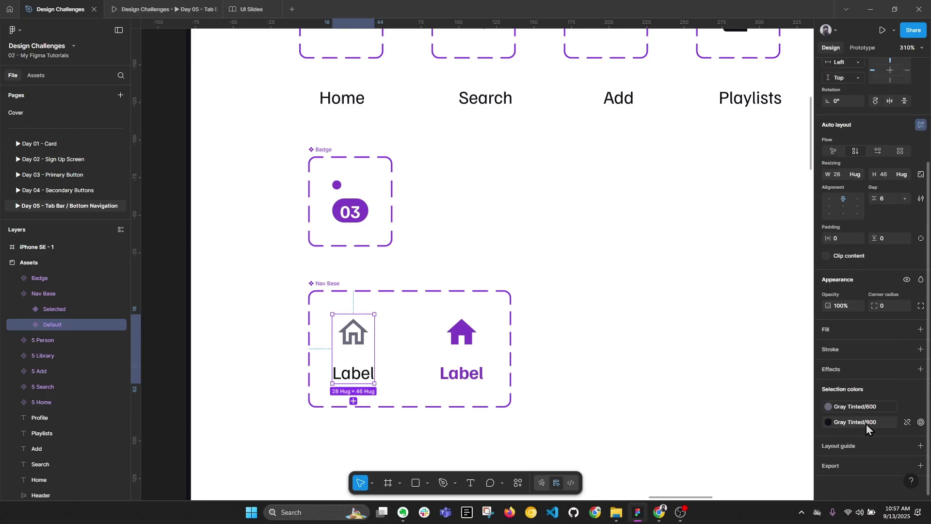
left_click(852, 423)
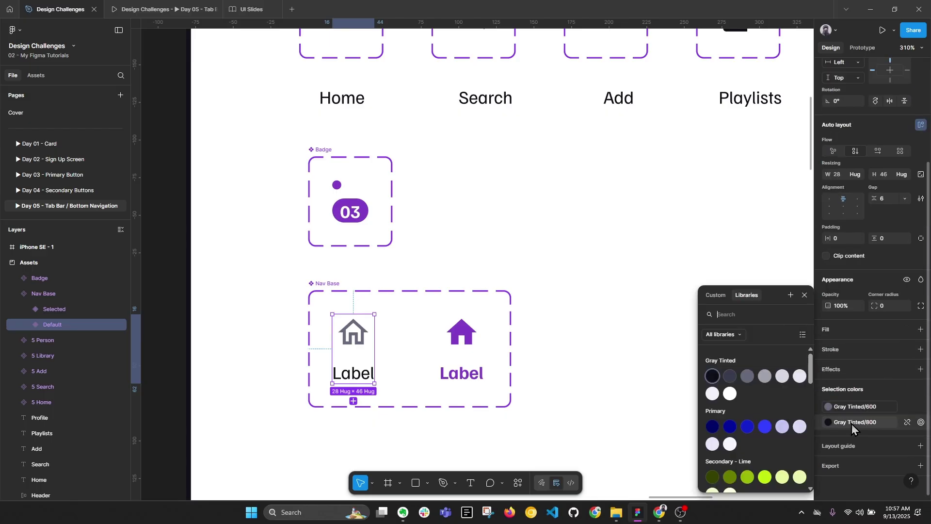
left_click(747, 377)
left_click(623, 397)
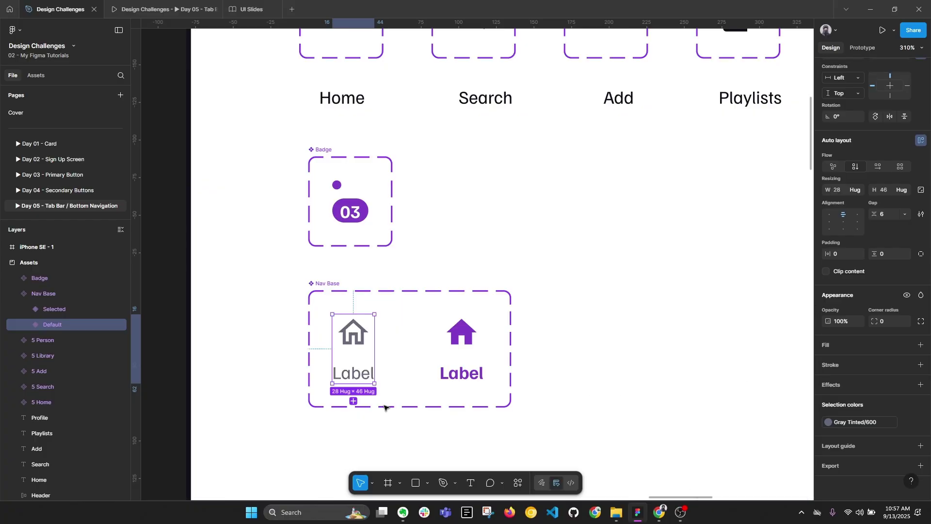
left_click(457, 433)
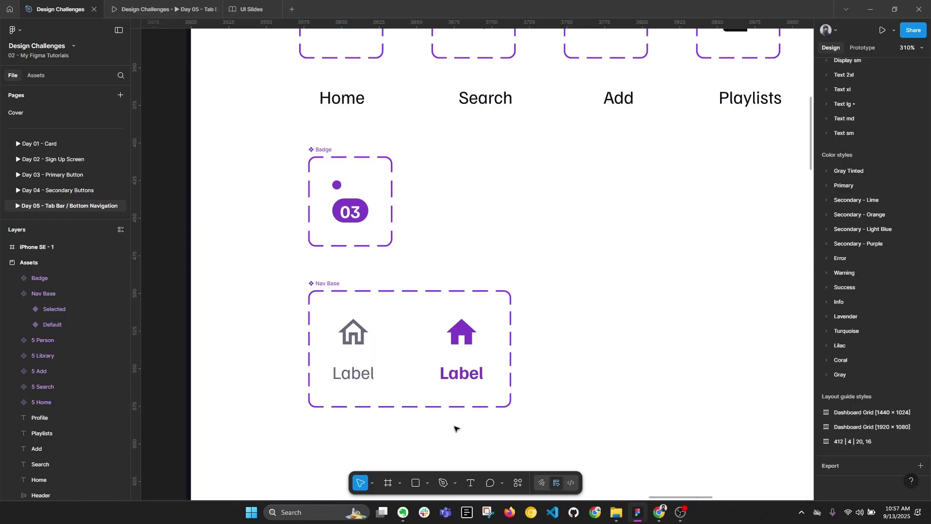
key("alt+l")
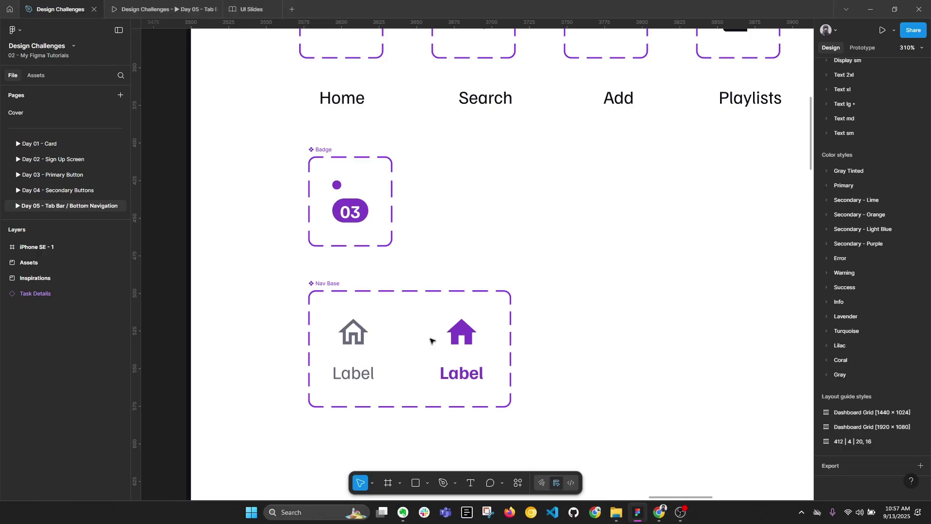
Place a copy of the dot badge inside the Default Nav Base variant
left_click(349, 355)
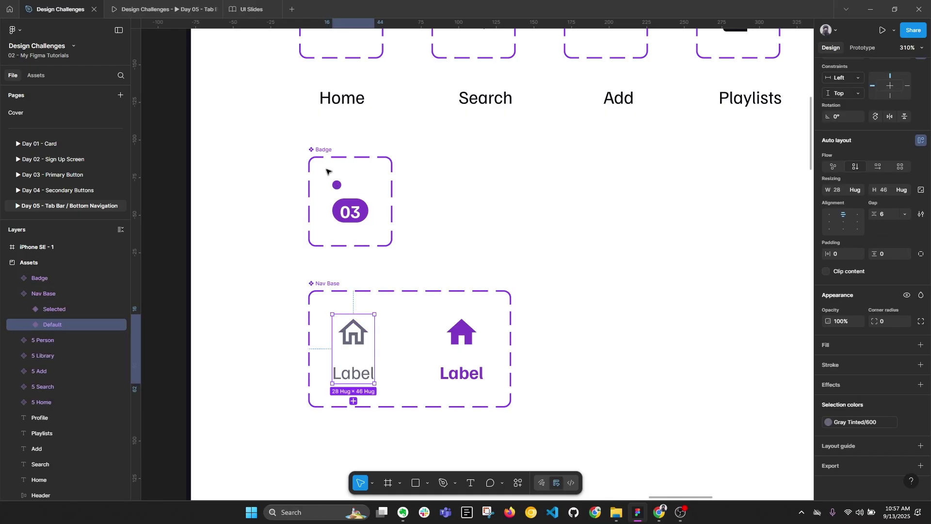
left_click(338, 187)
key("ctrl+c")
left_click(353, 359)
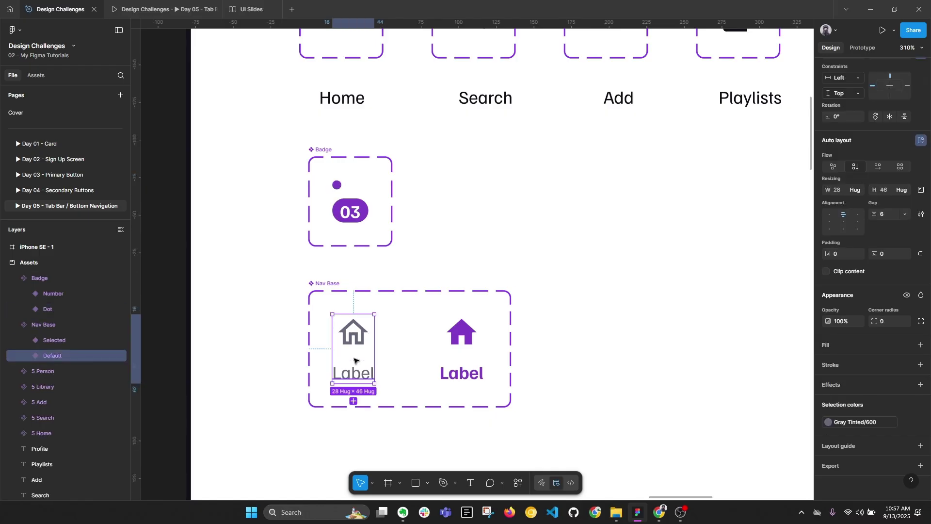
key("ctrl+v")
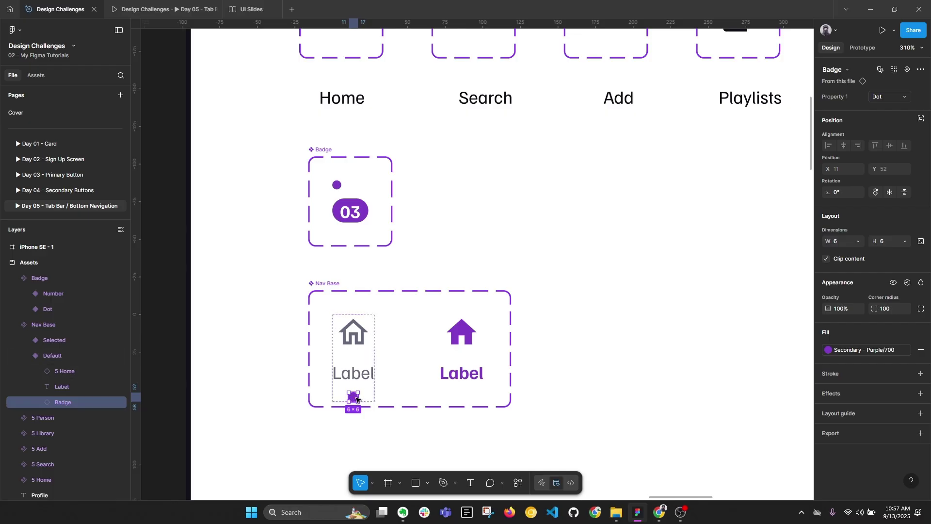
Make the badge in the Default variant ignore auto layout and align it to the variant's top edge
left_click_drag(356, 399, 376, 344)
key("ctrl+z")
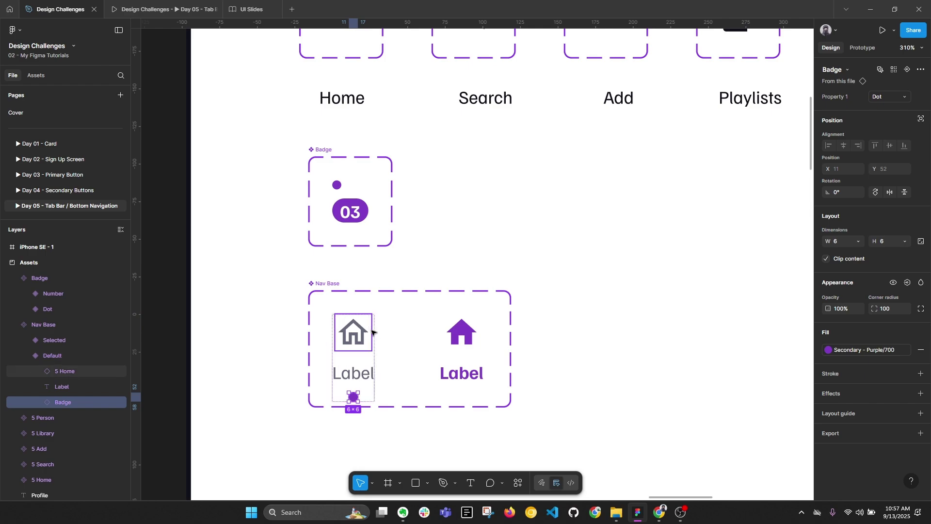
left_click(921, 120)
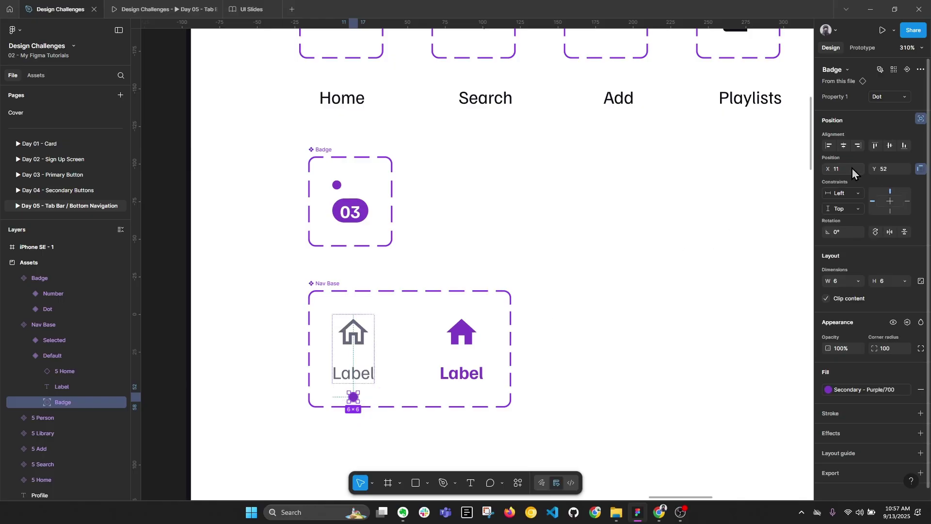
left_click(875, 146)
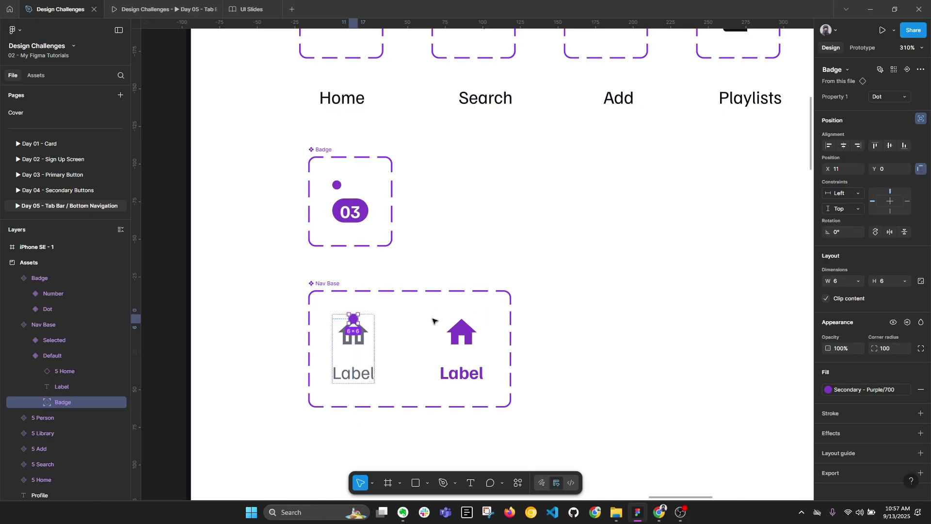
Add a black 000000 inside stroke with weight 1 to the home icon in the Default Nav Base variant
scroll(376, 342, "up", 1)
scroll(371, 343, "up", 1)
scroll(369, 342, "up", 5)
left_click(384, 355)
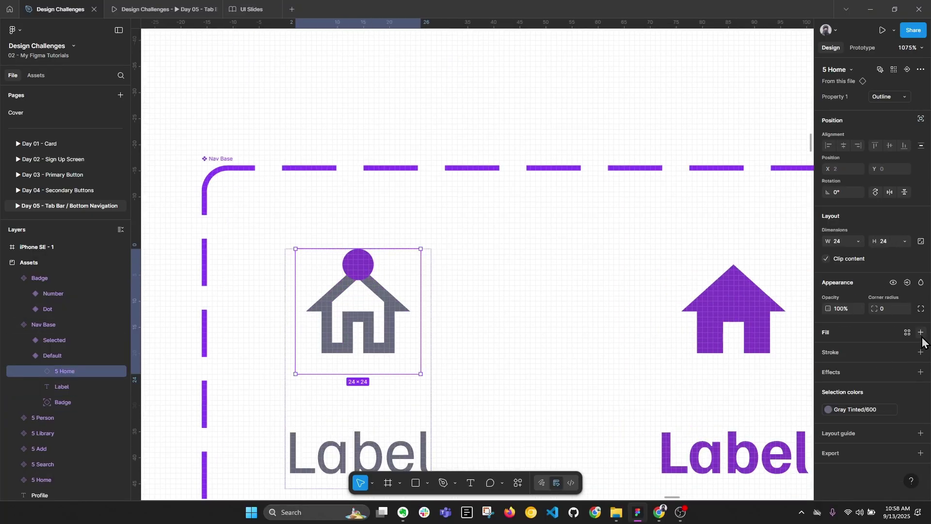
left_click(921, 352)
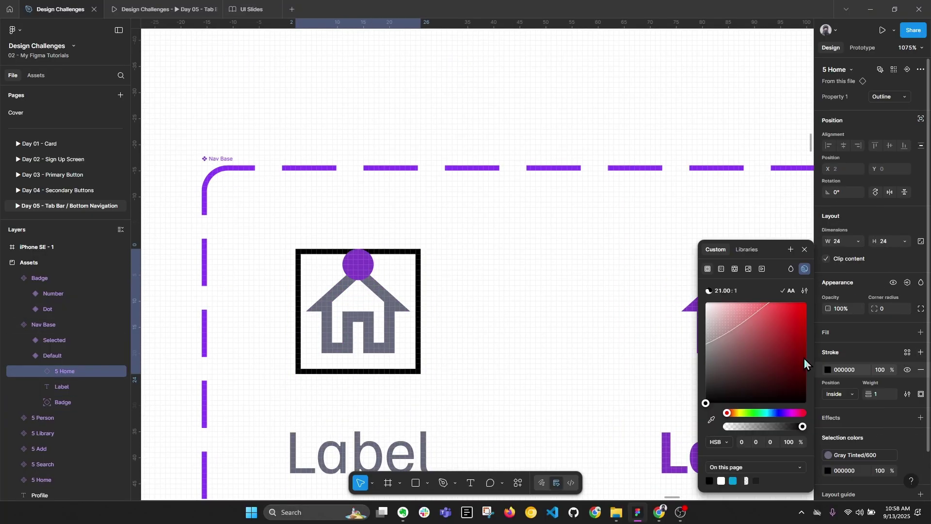
left_click(454, 347)
left_click(420, 361)
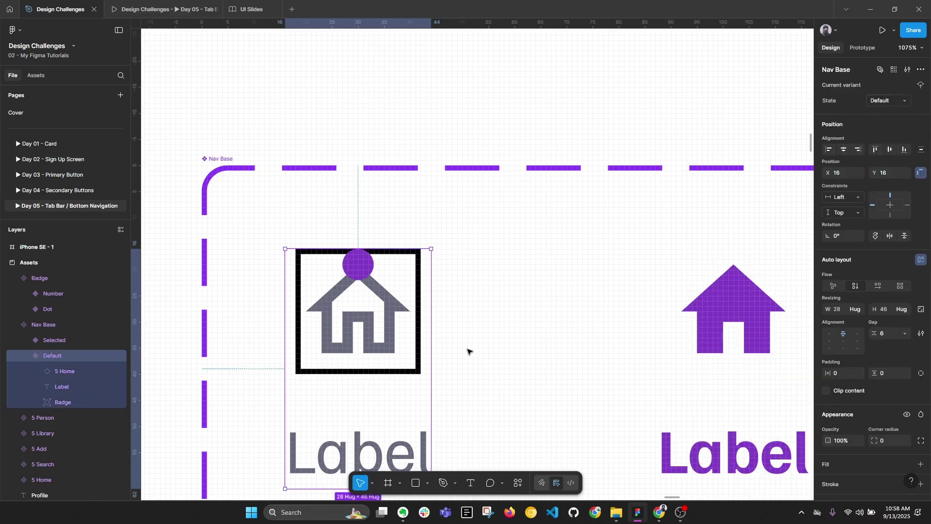
Align the dot badge with the right edge of the home icon in the Default variant
scroll(468, 339, "down", 2)
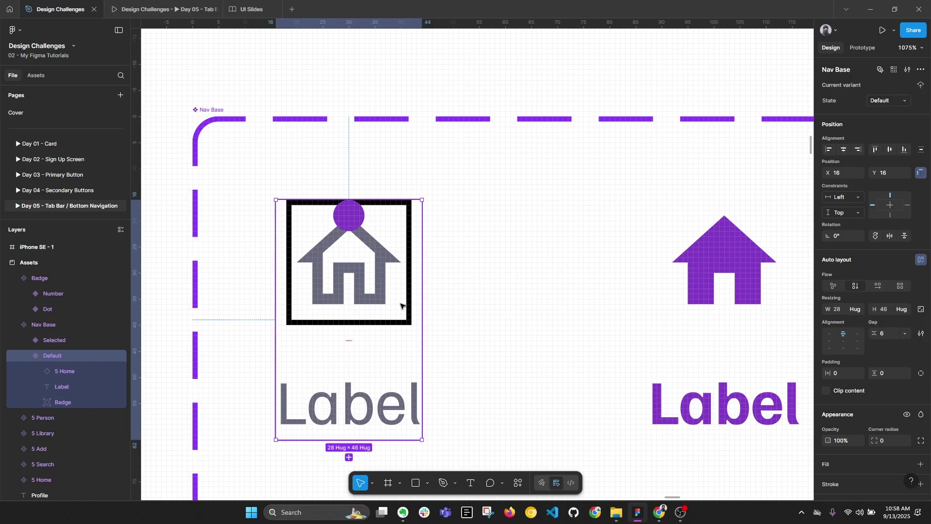
left_click(401, 306)
key("alt+l")
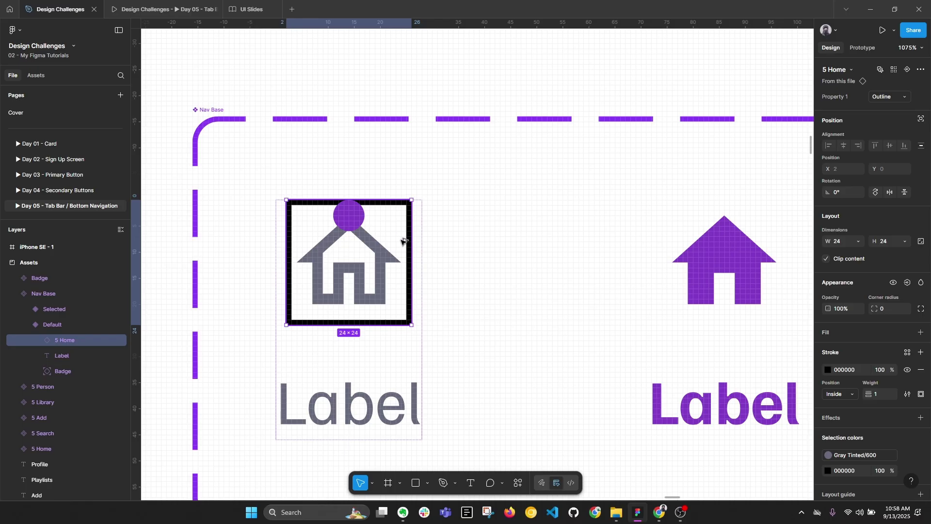
key("alt+l")
key("Tab")
key("Tab")
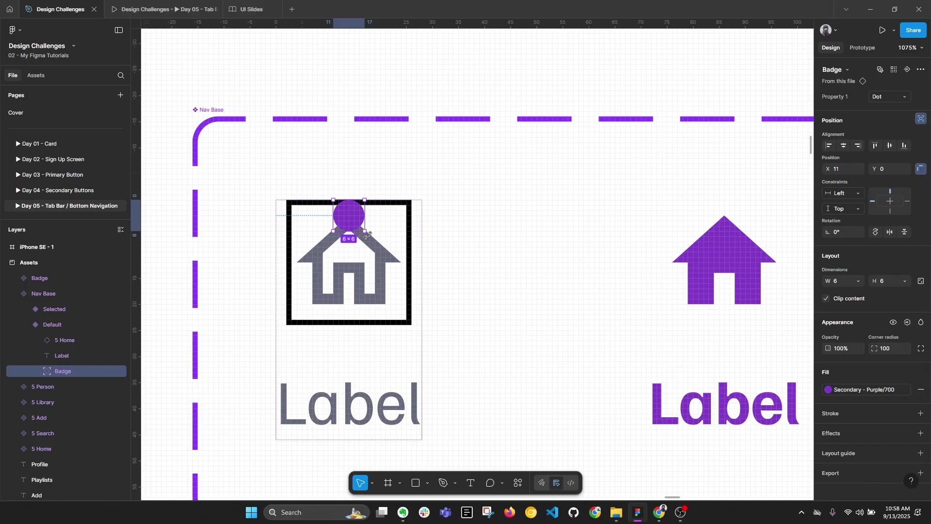
left_click(394, 235, "shift")
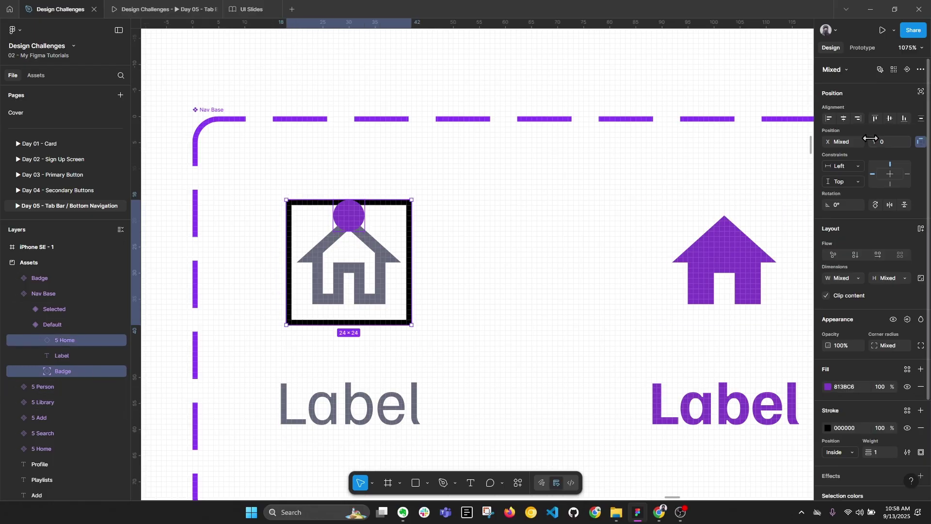
left_click(859, 120)
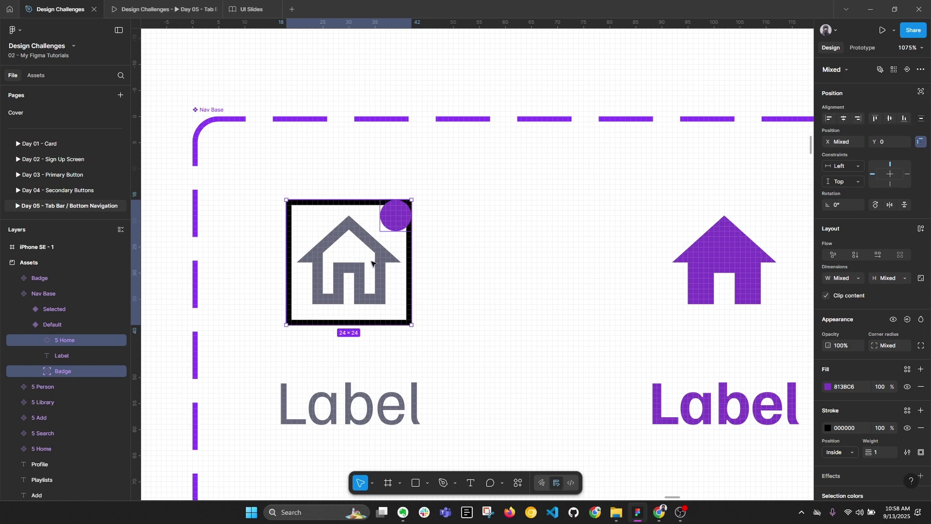
Set the badge's horizontal constraint to Center and check its distances within the Default variant
left_click(399, 216)
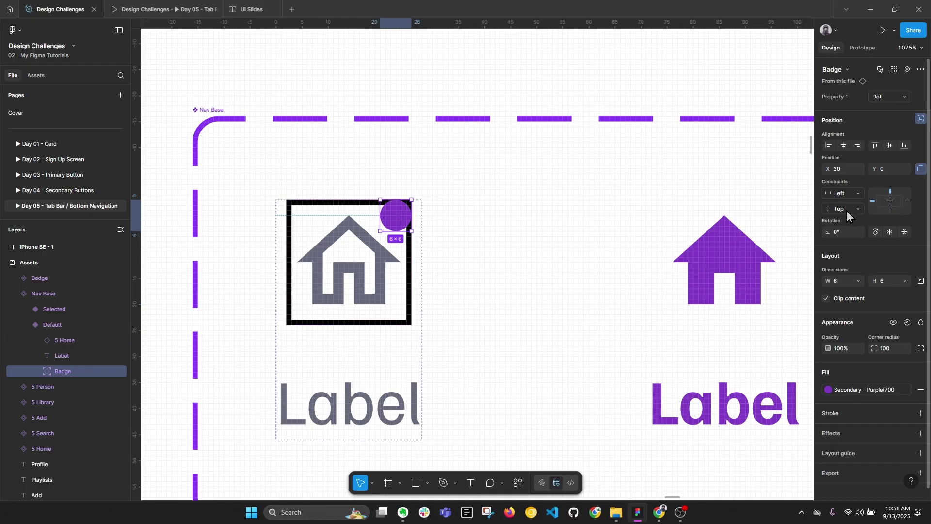
left_click(847, 210)
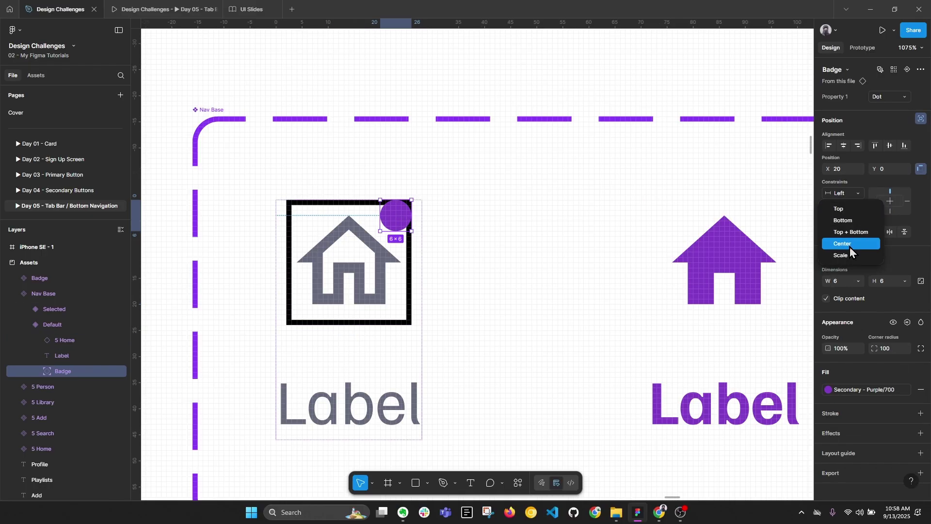
left_click(853, 193)
left_click(853, 193)
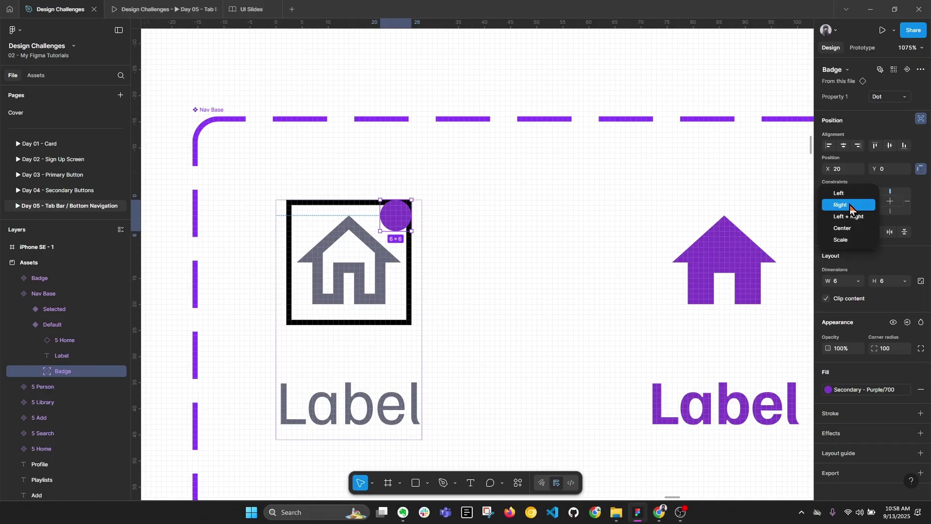
left_click(851, 229)
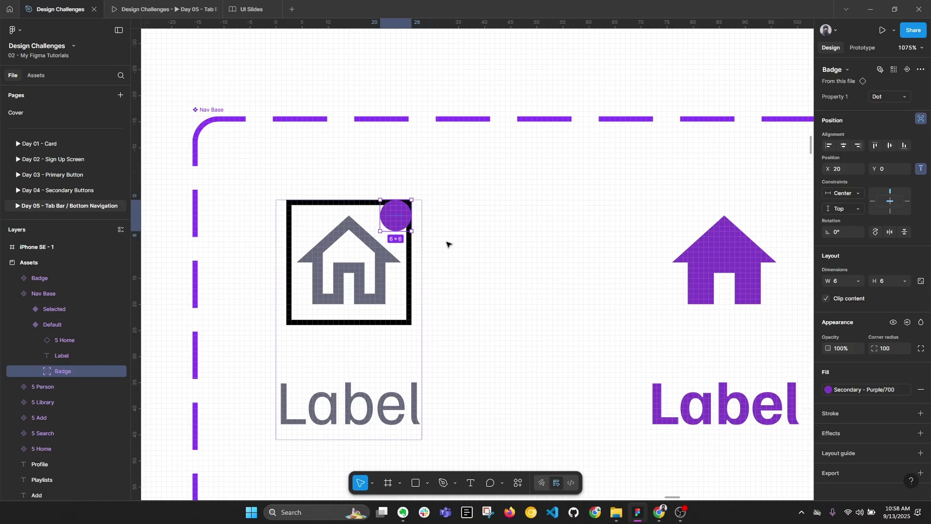
key("alt")
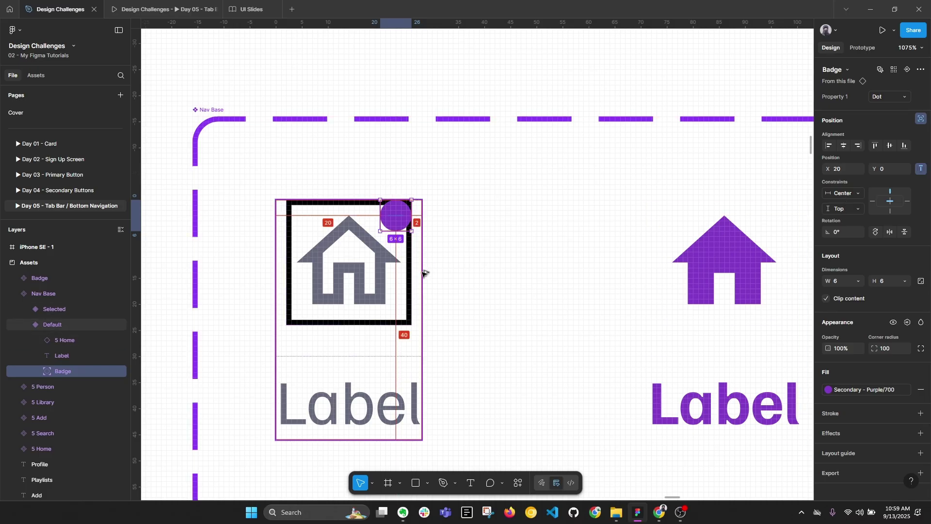
Remove the black stroke from the home icon in the Default Nav Base variant
left_click(451, 276)
left_click(401, 226)
scroll(401, 226, "down", 3, "ctrl")
left_click(368, 250)
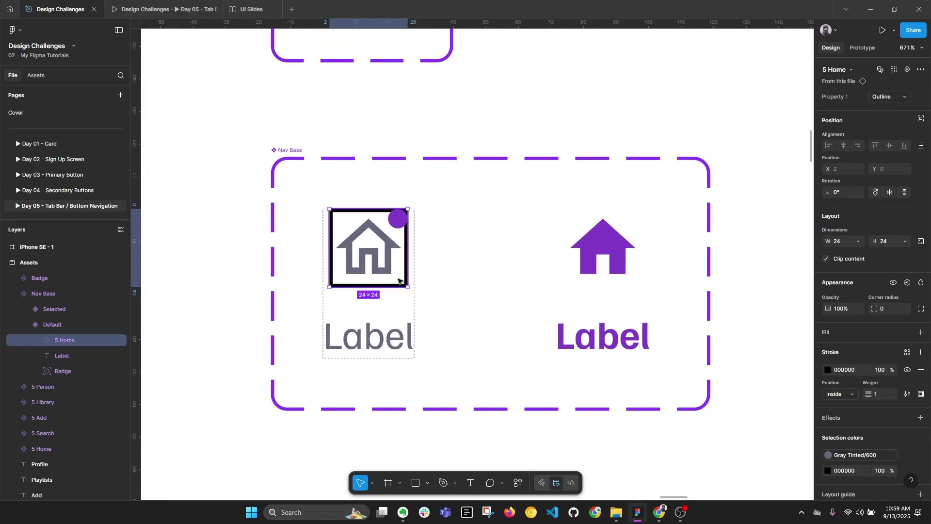
scroll(872, 403, "down", 2)
left_click(921, 321)
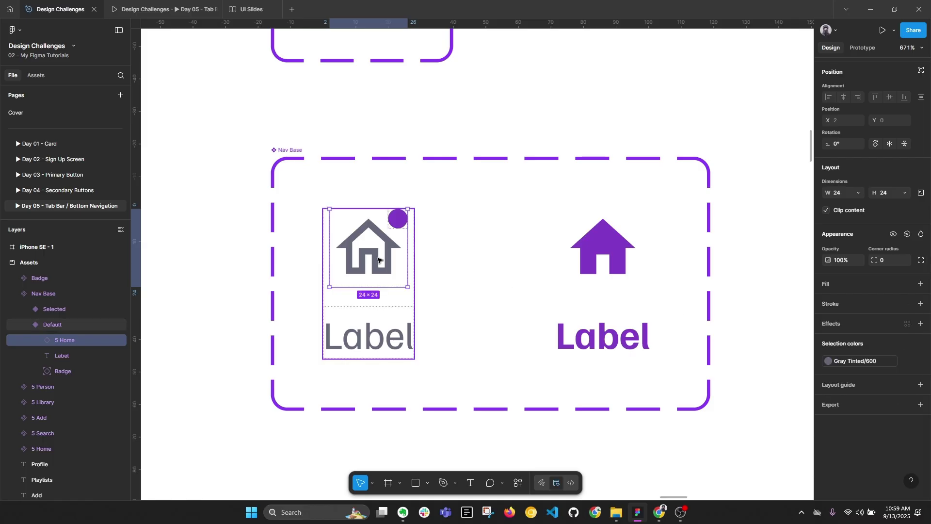
Copy the Default variant's dot badge into the Selected Nav Base variant and collapse the layers
left_click(401, 221)
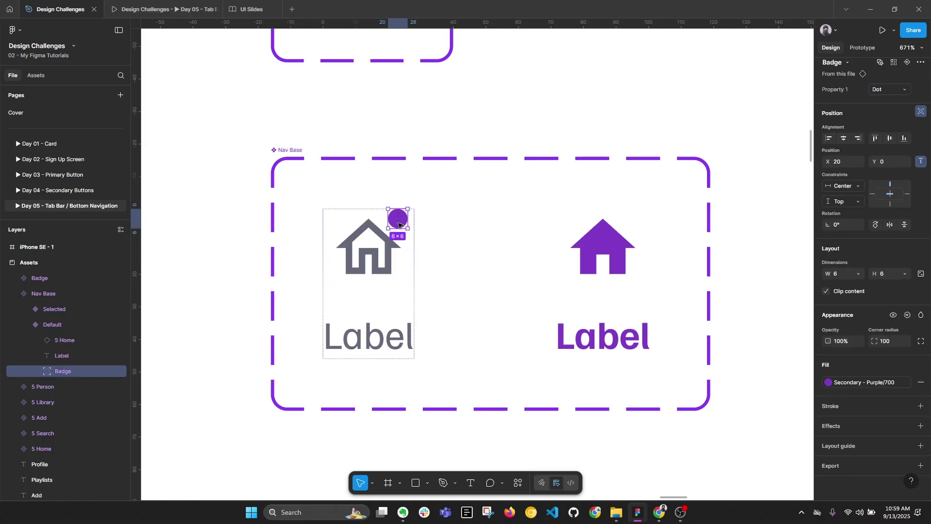
left_click(634, 256)
key("alt")
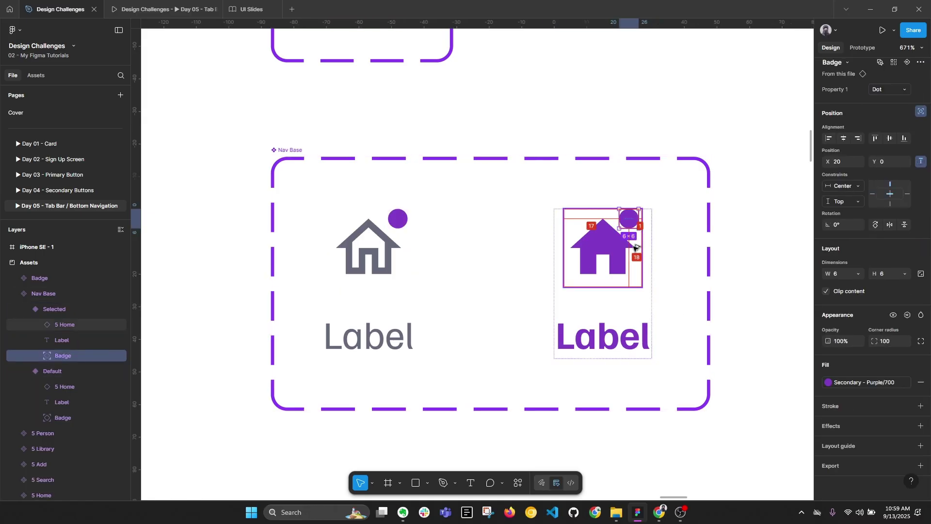
key("alt+l")
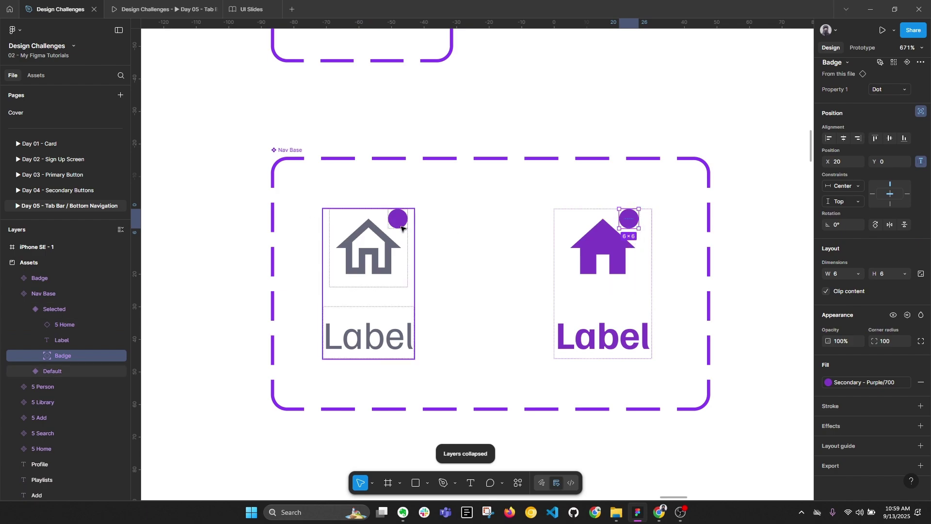
Delete the dot badge from the Selected Nav Base variant
scroll(409, 239, "down", 5)
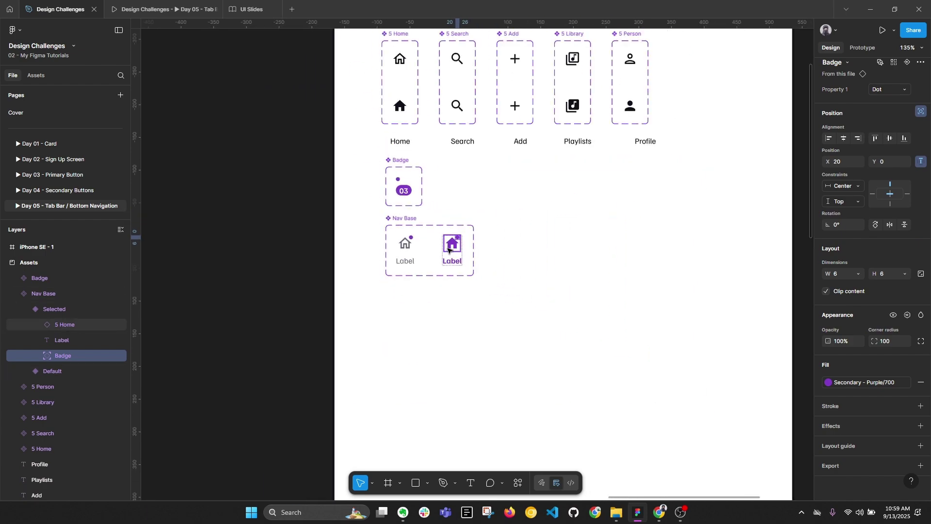
scroll(448, 250, "up", 4)
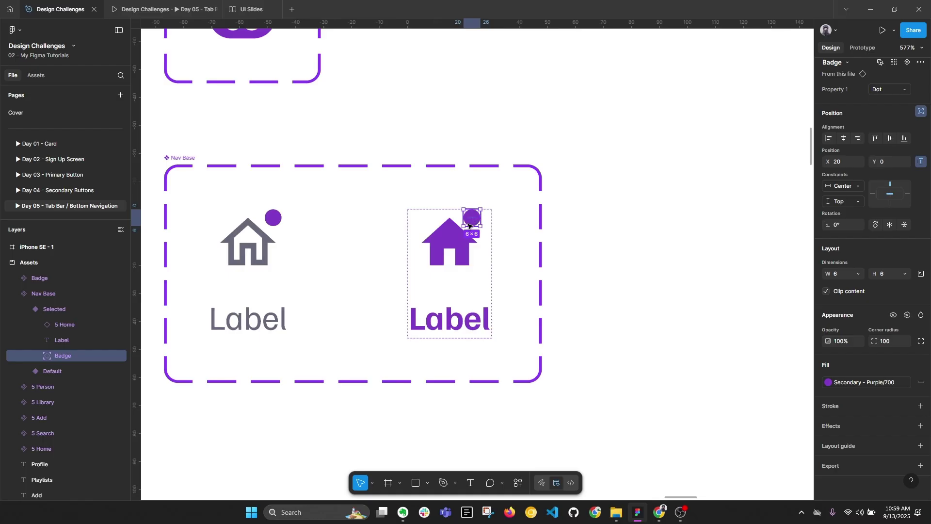
key("Escape")
Examine how the badge appears on the navigation items in the iPhone SE frame
scroll(473, 225, "down", 7)
left_click_drag(613, 272, 386, 307)
scroll(577, 342, "up", 3)
scroll(563, 309, "down", 2)
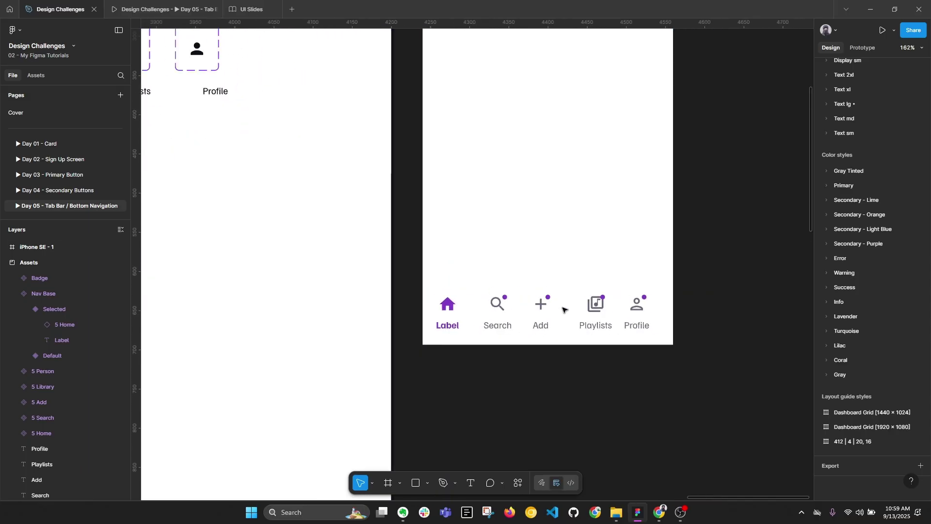
scroll(555, 310, "down", 5)
scroll(558, 318, "up", 2)
scroll(561, 318, "up", 2)
left_click_drag(293, 260, 524, 295)
scroll(271, 262, "up", 3)
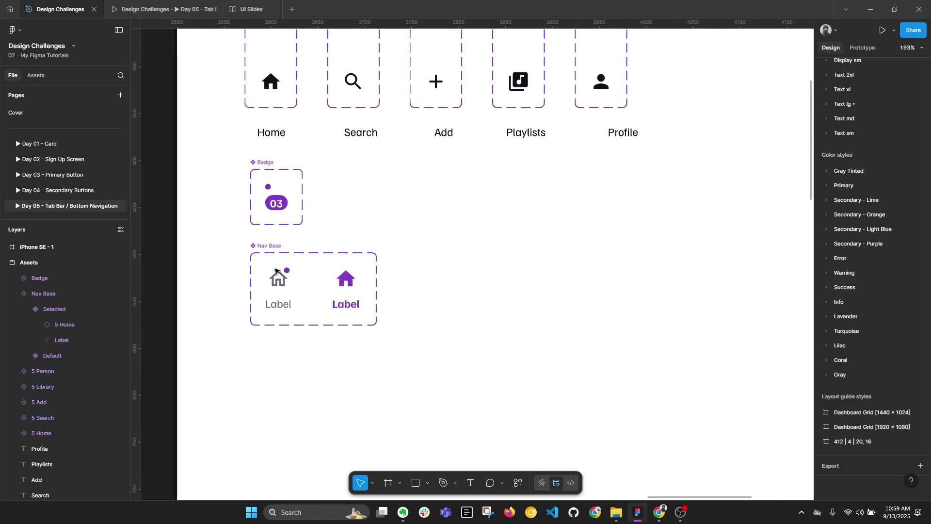
Create a Show Badge visibility property with the value True for the badge in the Default Nav Base variant
left_click(286, 271)
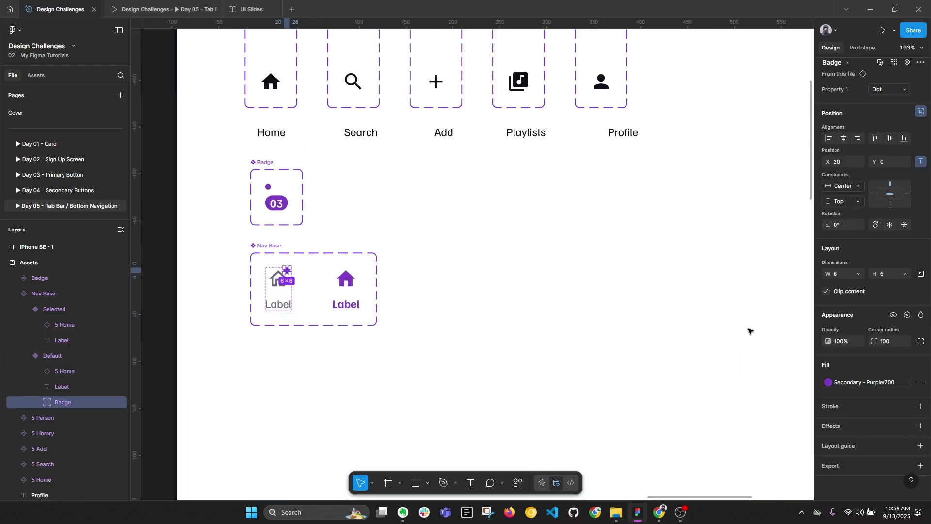
left_click(907, 317)
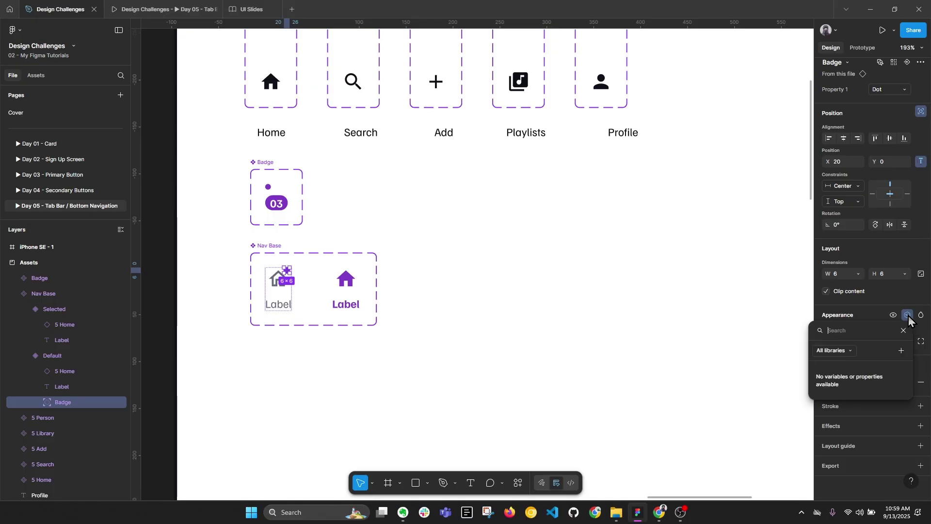
left_click(900, 350)
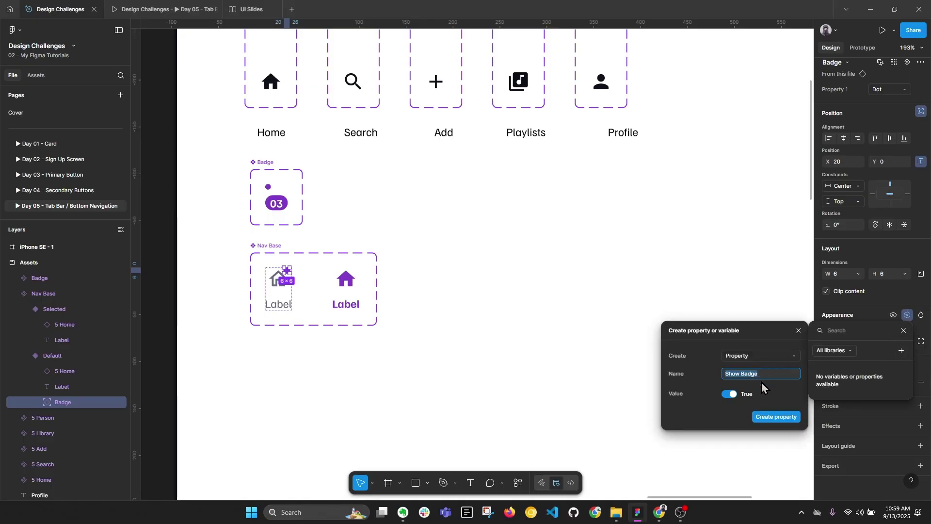
left_click(776, 417)
Turn off Show Badge for the Search, Add and Profile navigation items, and collapse all layers
scroll(631, 354, "down", 2)
scroll(442, 314, "right", 6)
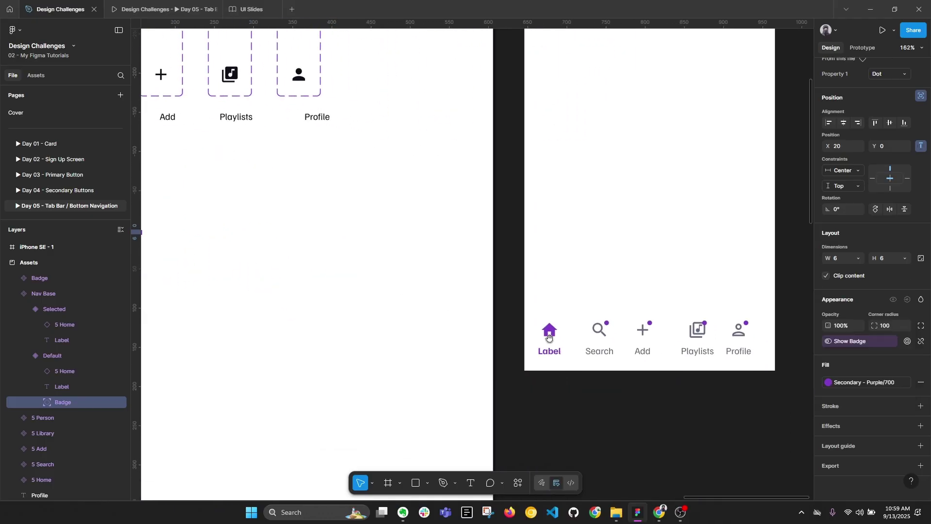
left_click(599, 334)
left_click(643, 340, "shift")
left_click(738, 332, "shift")
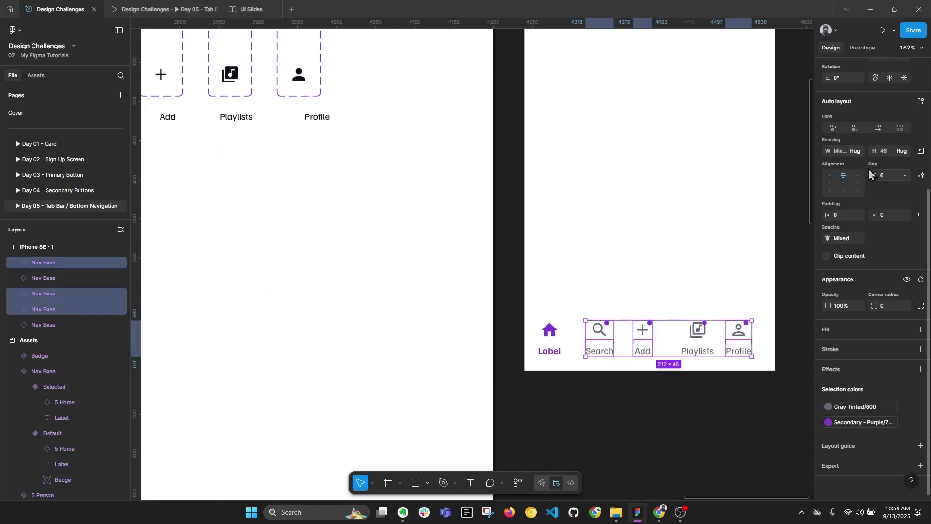
left_click(876, 128)
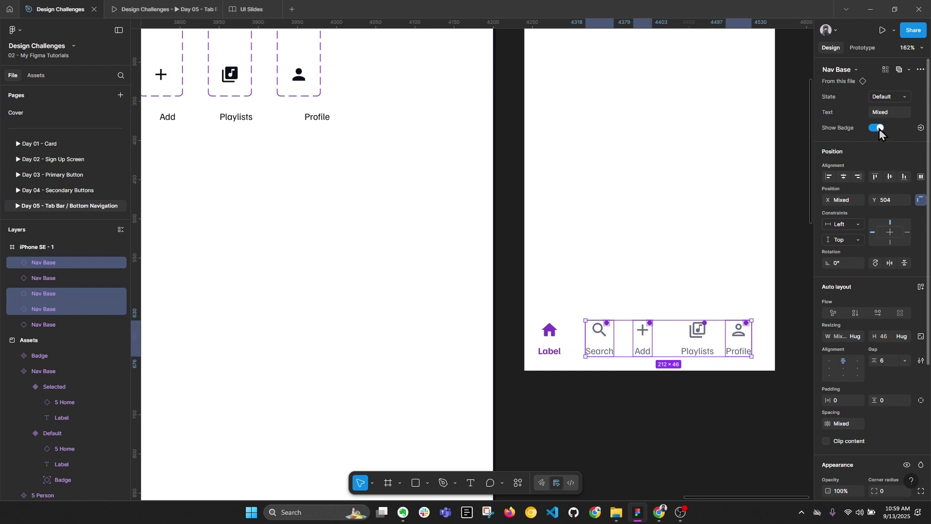
left_click(719, 407)
key("alt+l")
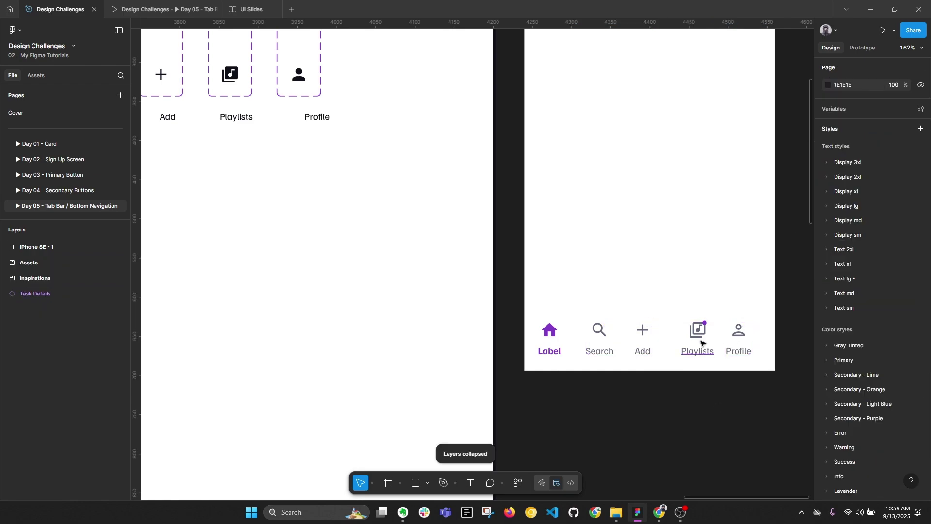
Try the Number variant for the badge in the Default Nav Base variant
scroll(703, 334, "up", 5)
scroll(715, 316, "up", 5)
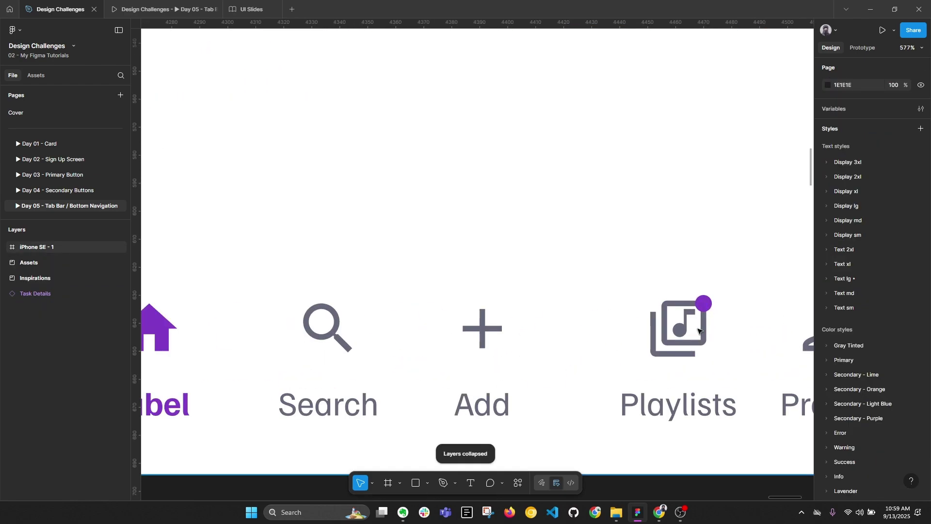
scroll(759, 313, "down", 8)
scroll(759, 313, "down", 10)
scroll(315, 242, "up", 10)
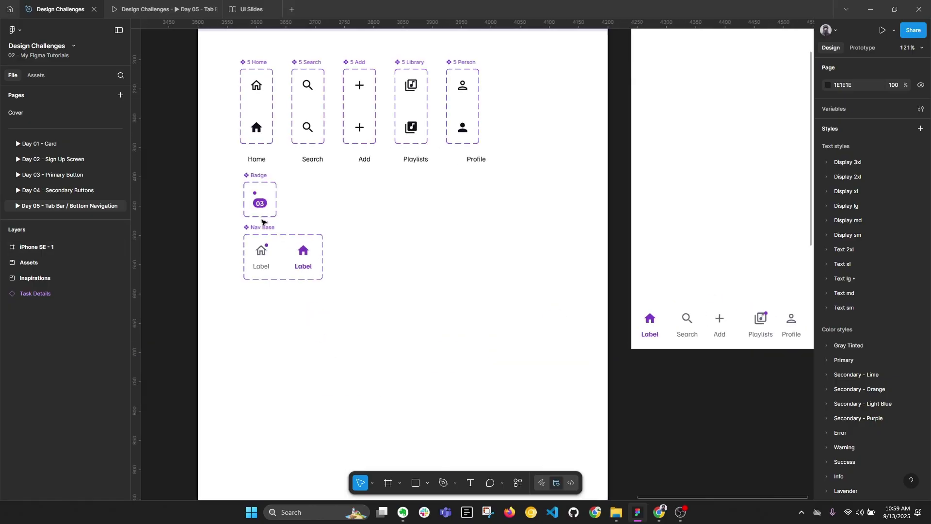
left_click(273, 273)
left_click(274, 273)
left_click(888, 97)
left_click(880, 108)
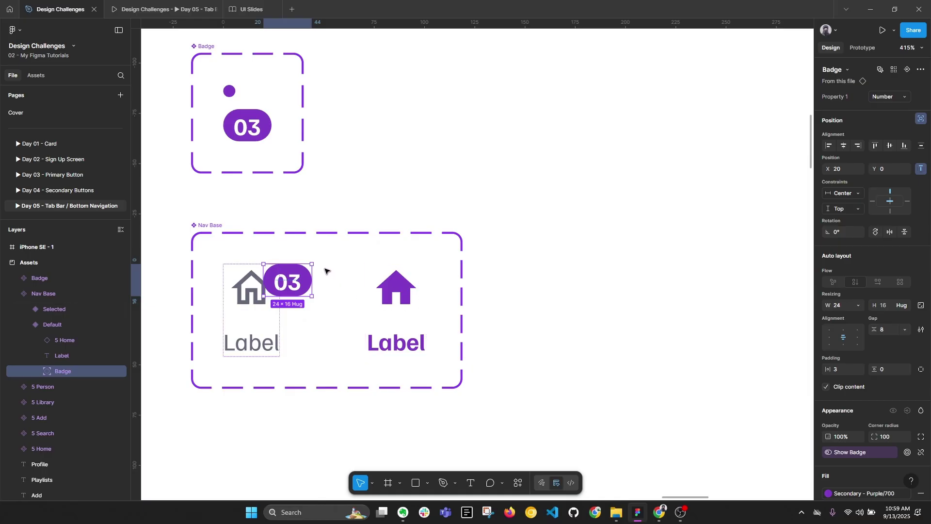
scroll(324, 271, "down", 2)
scroll(324, 270, "down", 5)
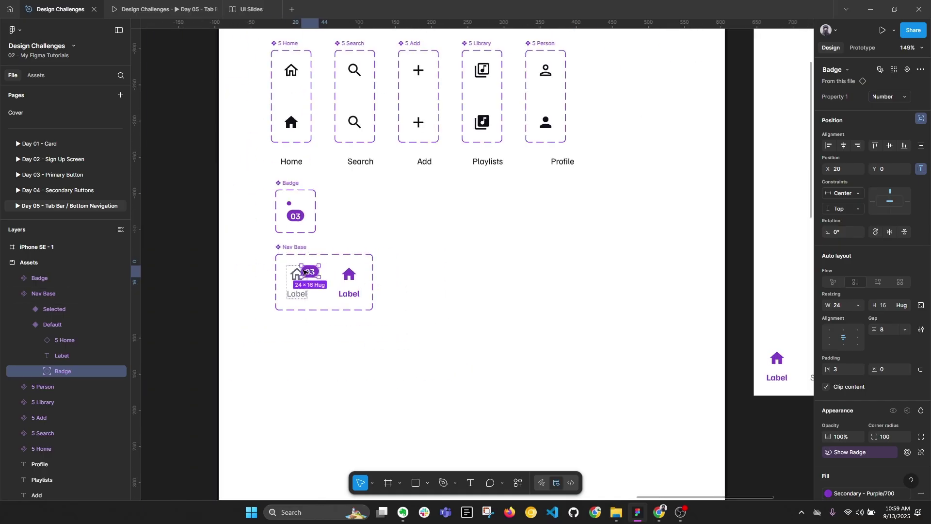
scroll(293, 278, "up", 5)
key("ctrl+z")
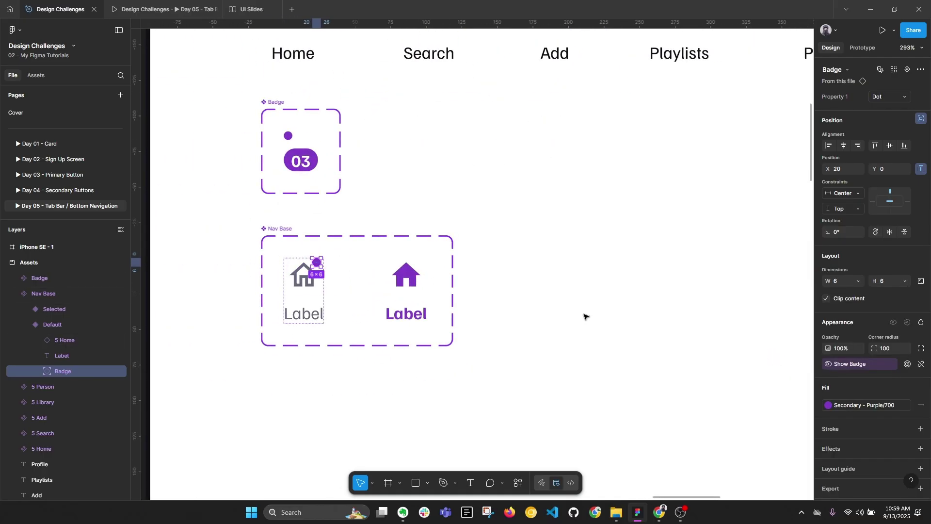
Add a black inside stroke of weight 1 around the home icon in the Default Nav Base variant
scroll(316, 264, "up", 7)
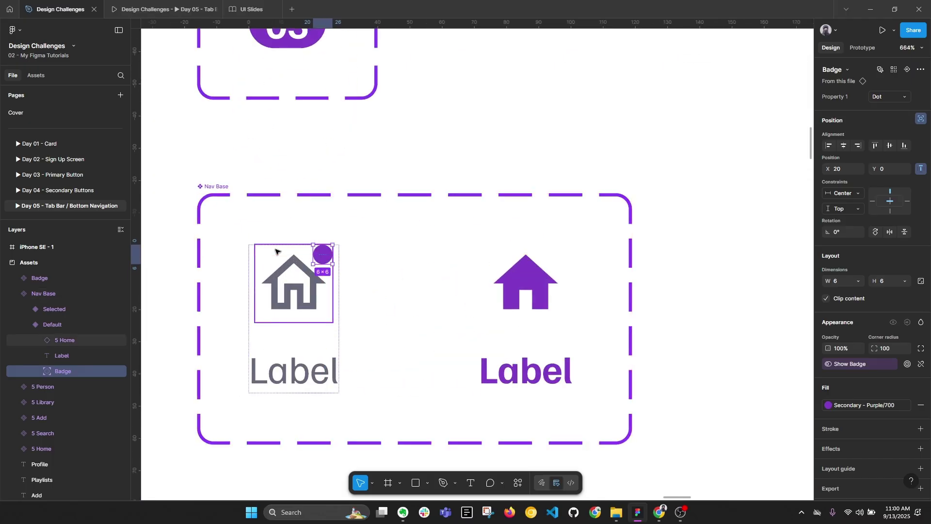
left_click(293, 286)
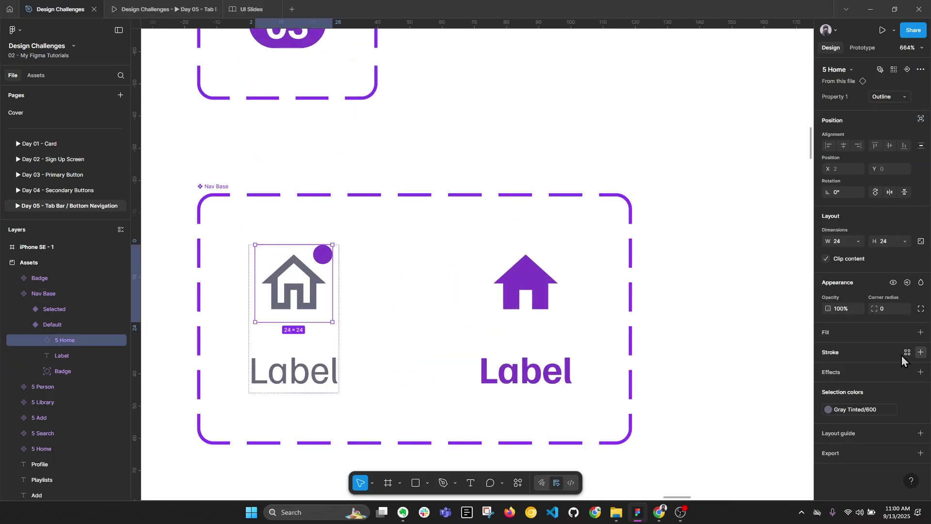
left_click(921, 352)
scroll(286, 262, "up", 3)
Move the dot badge in the Default Nav Base variant up 3 px to Y -3
left_click(361, 266)
double_click(336, 252)
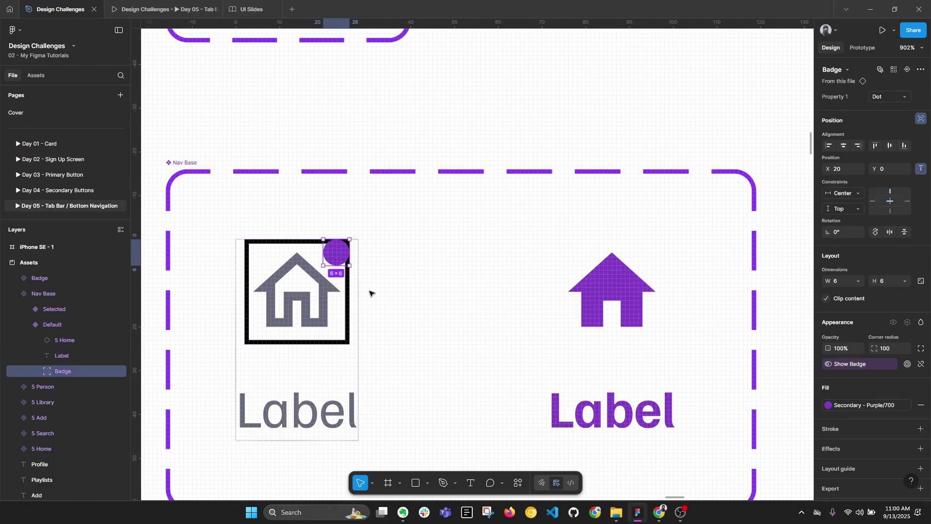
key("Up")
key("Up")
key("Up")
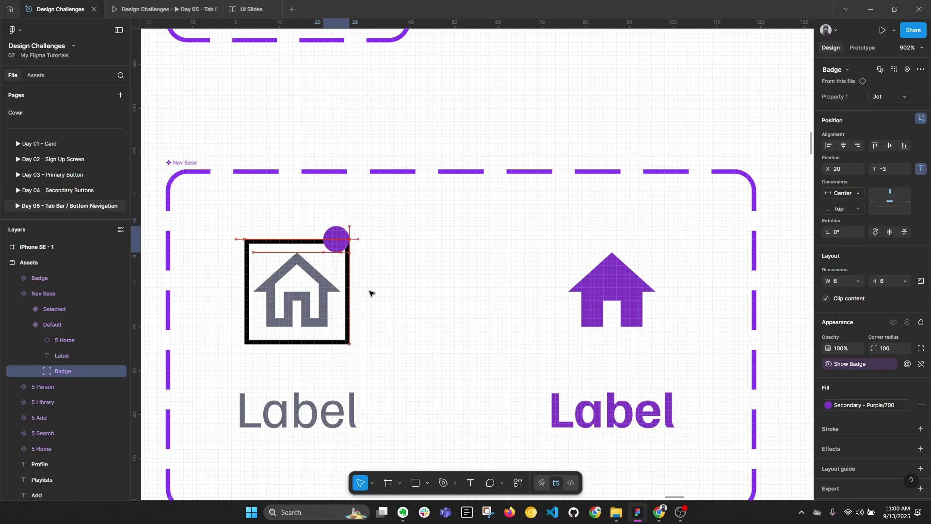
Remove the stroke from the Default variant's home icon and check the badge on the Playlists item in the iPhone SE frame
left_click(325, 290)
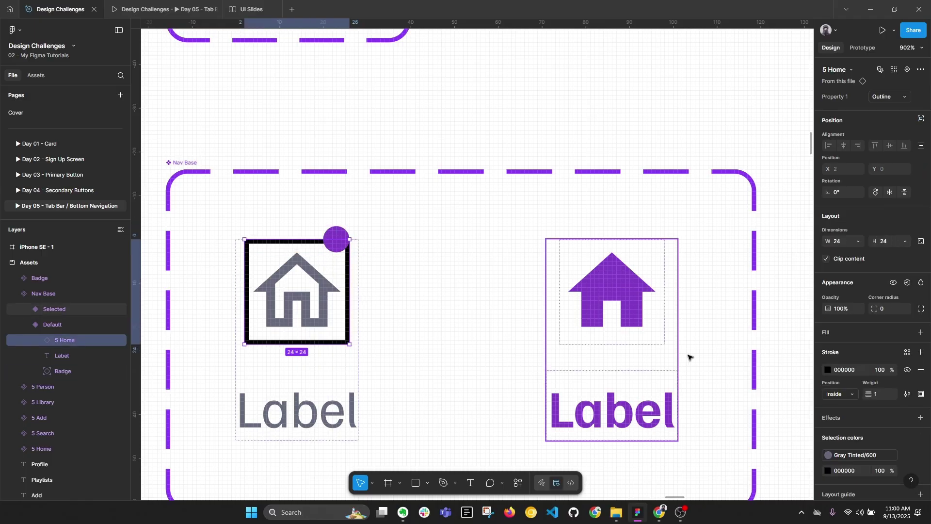
left_click(921, 370)
scroll(611, 322, "down", 10)
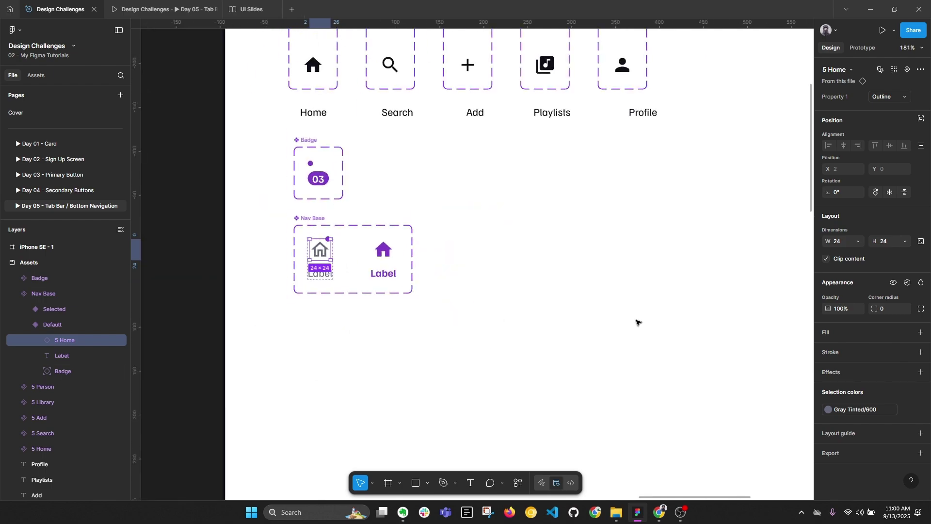
scroll(451, 321, "up", 5)
scroll(646, 307, "up", 5)
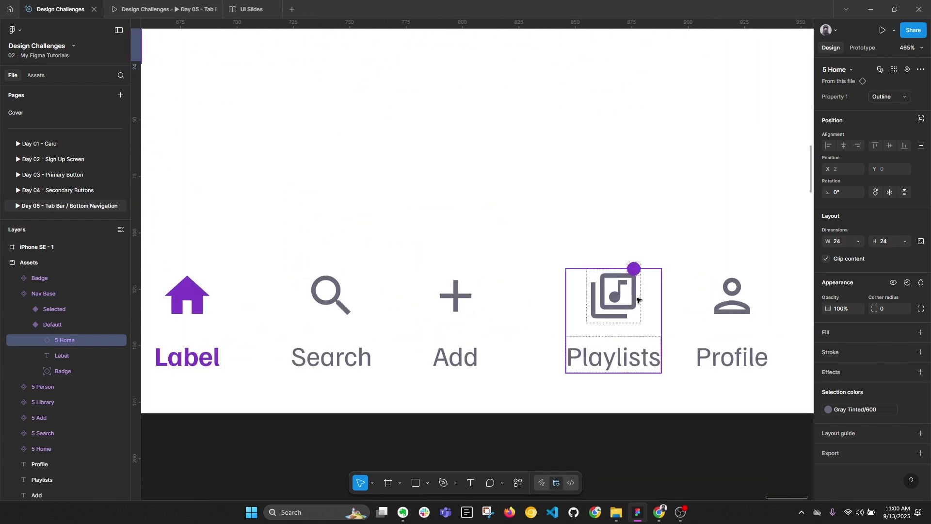
key("Escape")
Move the dot badge in the Default Nav Base variant to X 23, Y -3, and collapse the layers
scroll(692, 340, "down", 8)
scroll(308, 243, "up", 8)
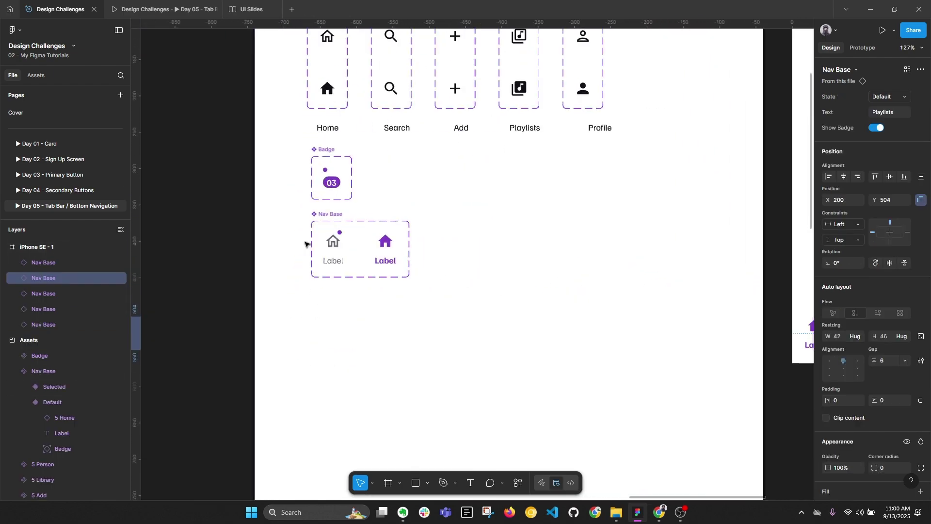
left_click(335, 236)
left_click(333, 238)
scroll(333, 236, "up", 3)
left_click_drag(333, 236, 342, 236)
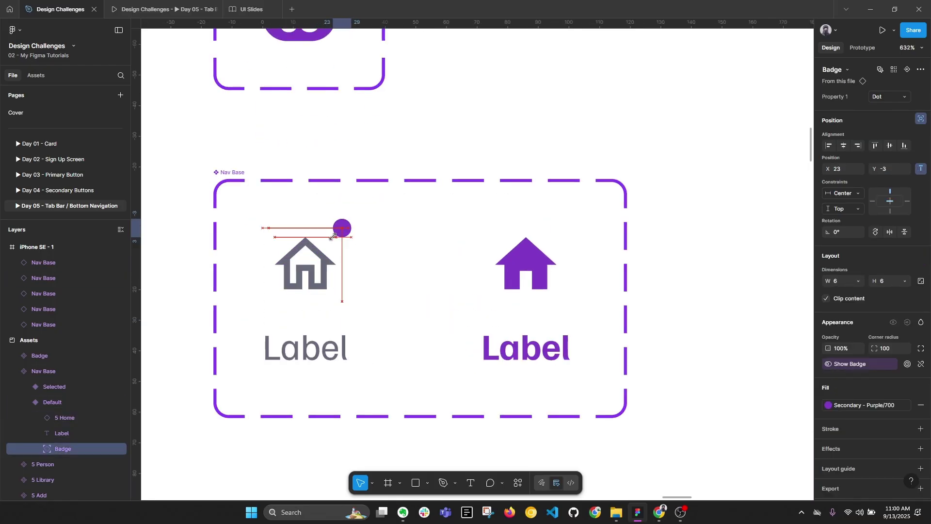
key("alt+l")
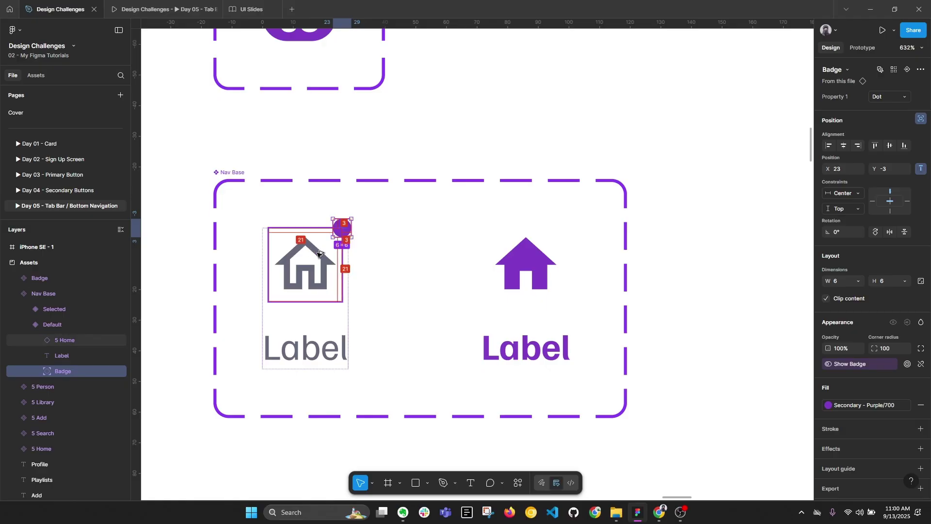
Outline the Default variant's home icon with a black stroke to check the badge's placement, and remove the stroke
scroll(326, 260, "up", 3)
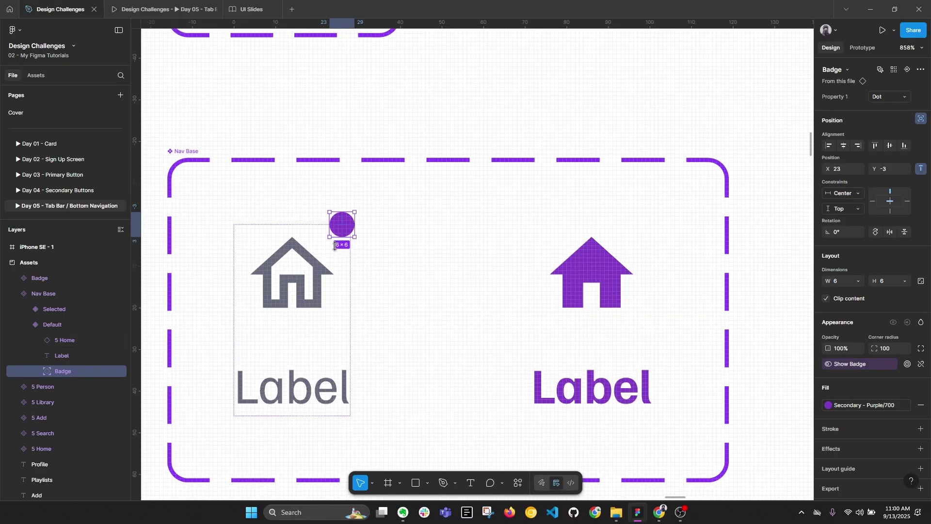
left_click(325, 259)
left_click(920, 352)
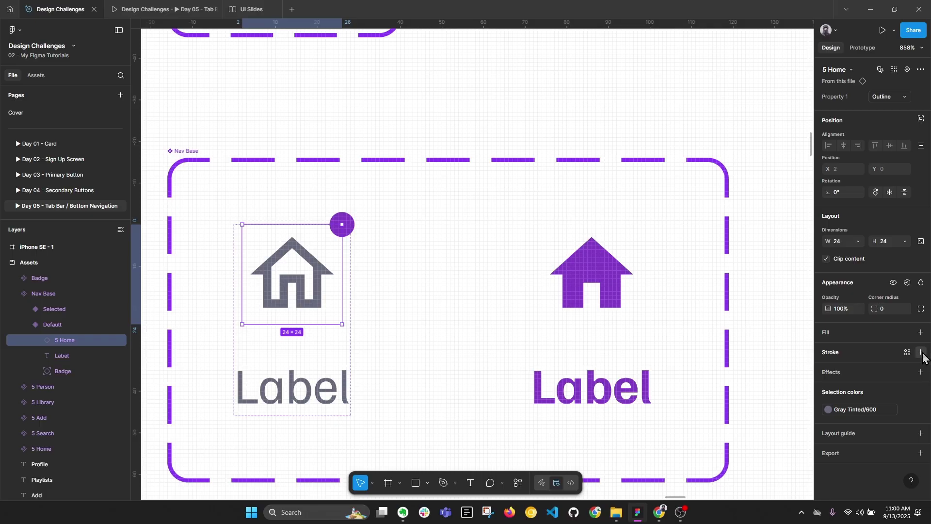
left_click(827, 369)
scroll(342, 255, "up", 3)
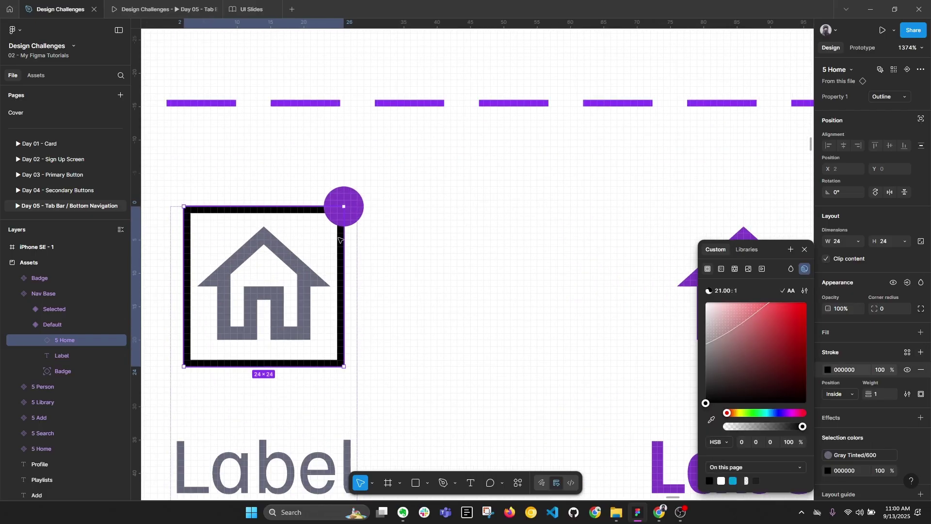
left_click(920, 374)
Select the five navigation items in the iPhone SE frame and collapse the layers
scroll(422, 242, "down", 10)
left_click_drag(780, 348, 432, 375)
left_click(459, 332)
scroll(473, 346, "up", 5)
left_click_drag(281, 281, 629, 356)
key("alt+l")
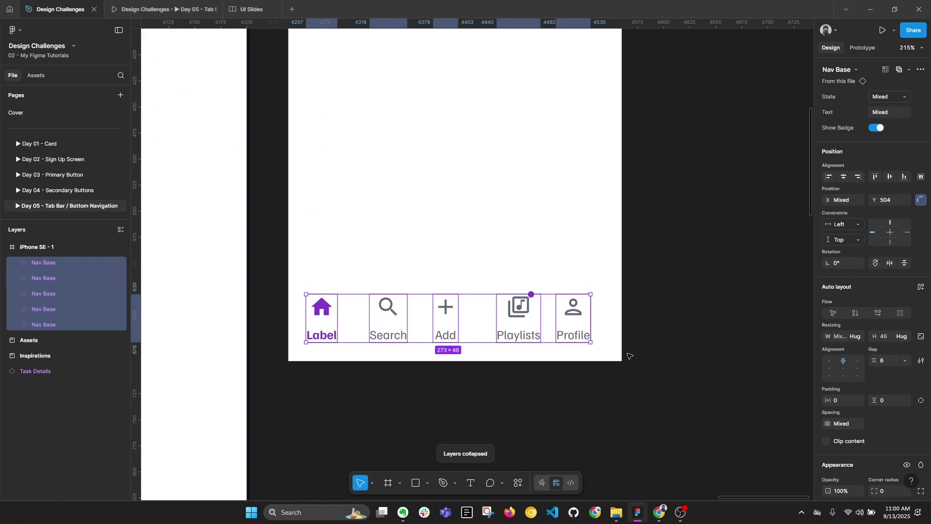
Distribute the five selected navigation items with even horizontal spacing and set their spacing to 8
left_click(583, 336)
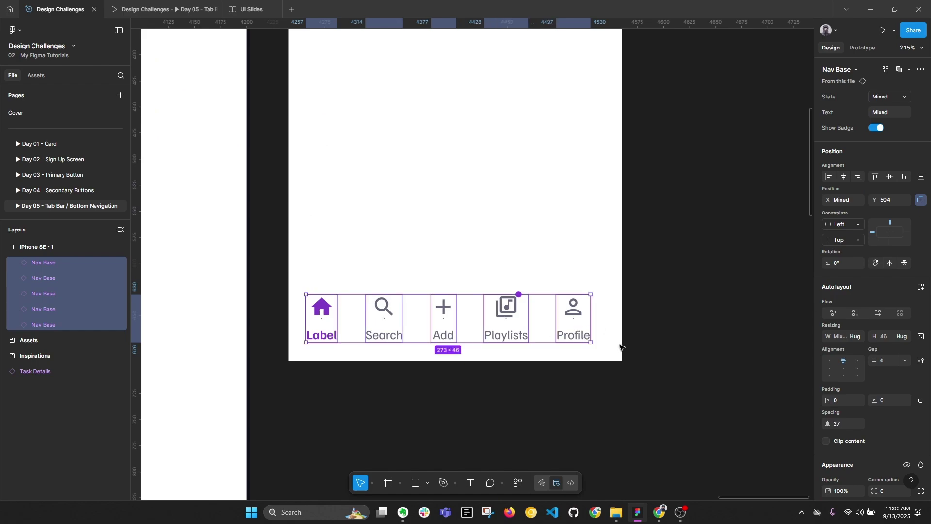
key("ctrl+z")
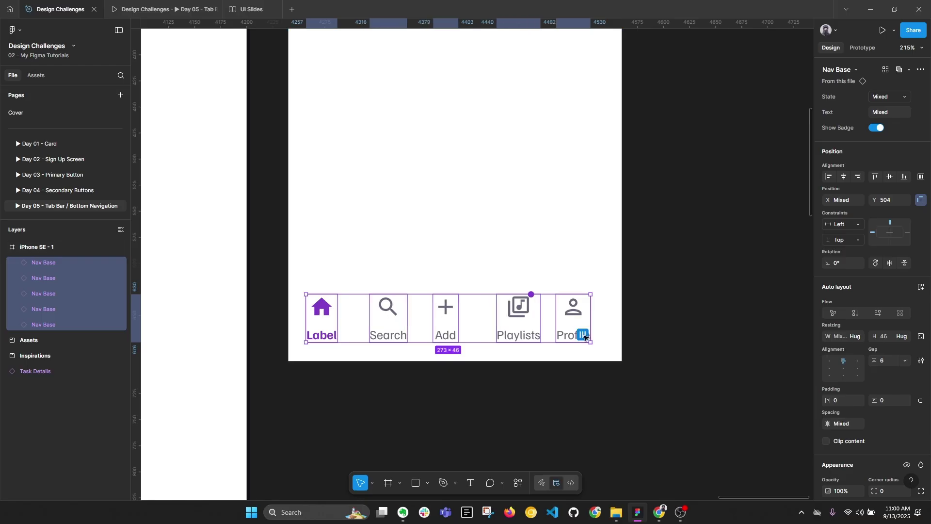
left_click(920, 70)
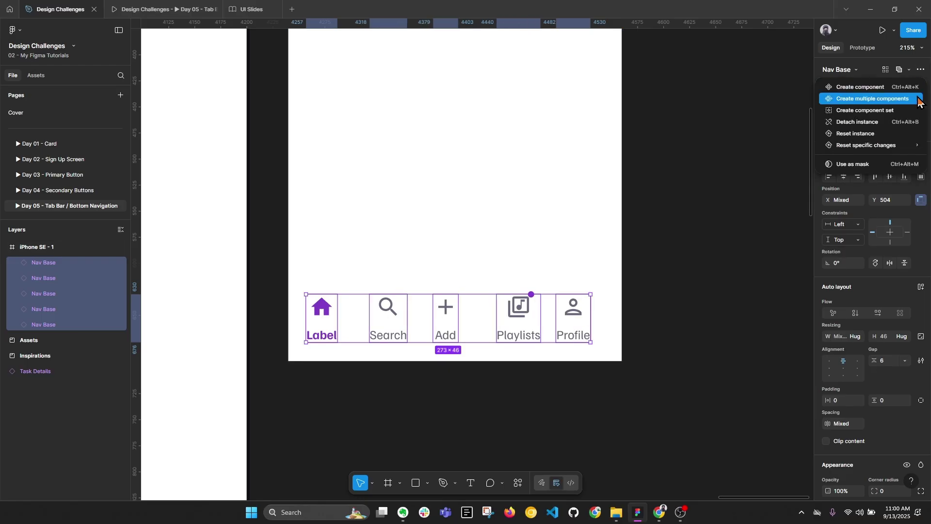
left_click(920, 71)
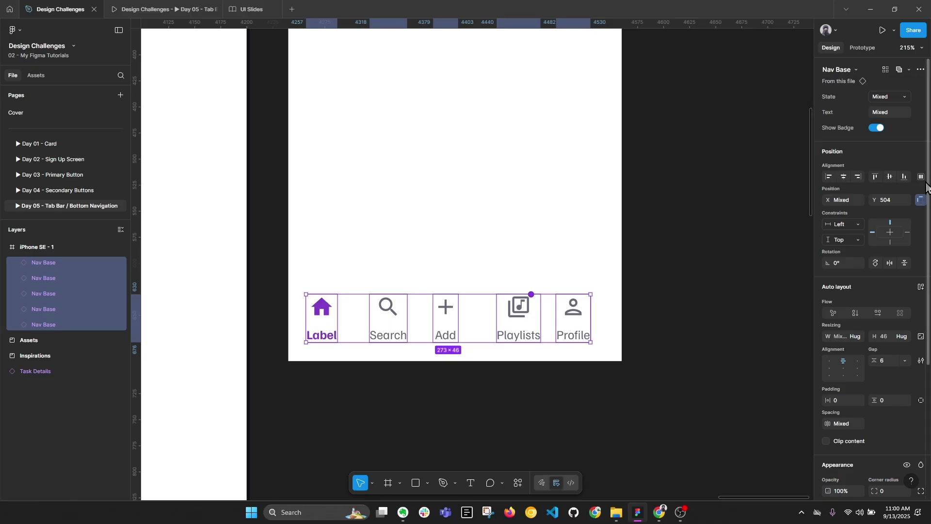
left_click(920, 177)
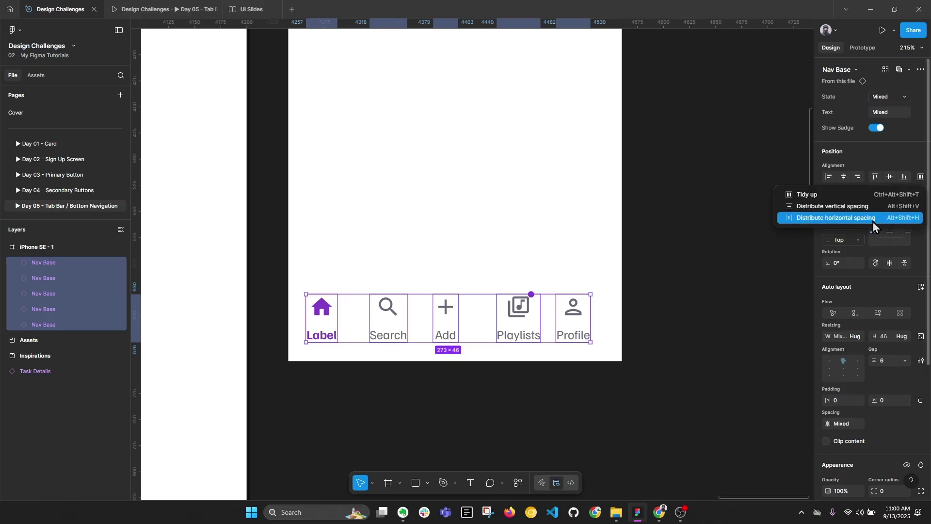
left_click(835, 219)
left_click(843, 427)
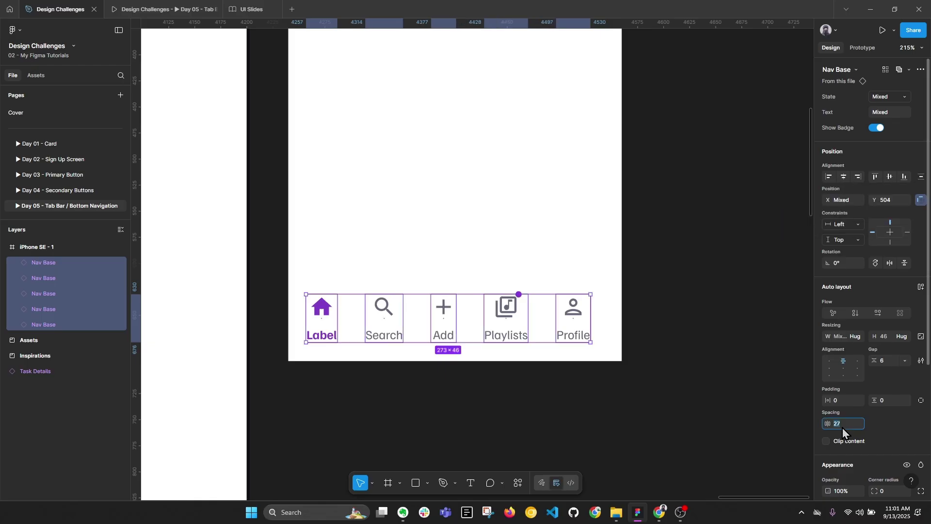
type("8")
key("Return")
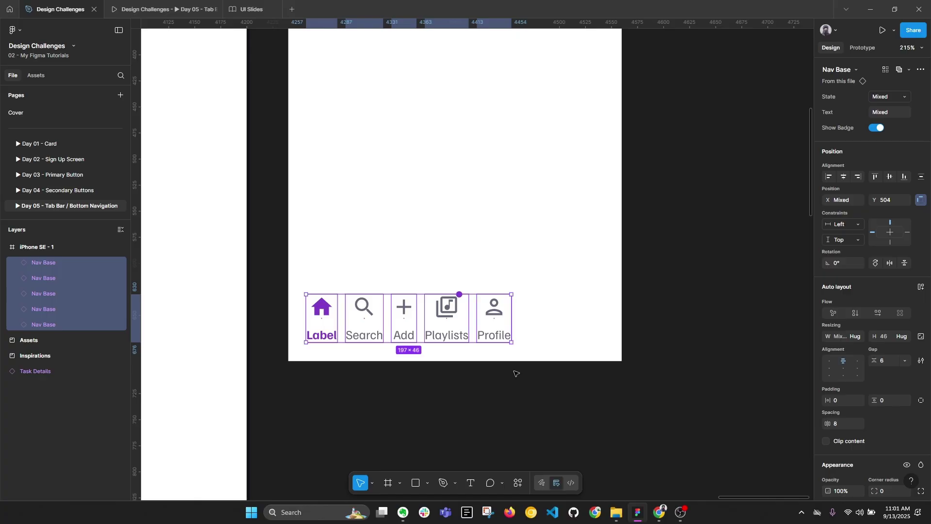
Examine the width of each navigation item in the iPhone SE frame and select all five together
left_click(325, 331)
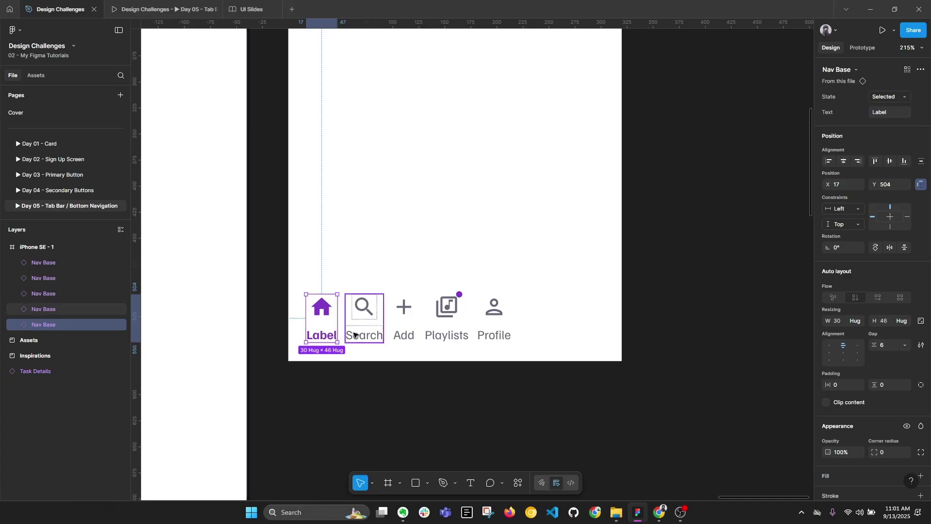
left_click(353, 334)
left_click(416, 334)
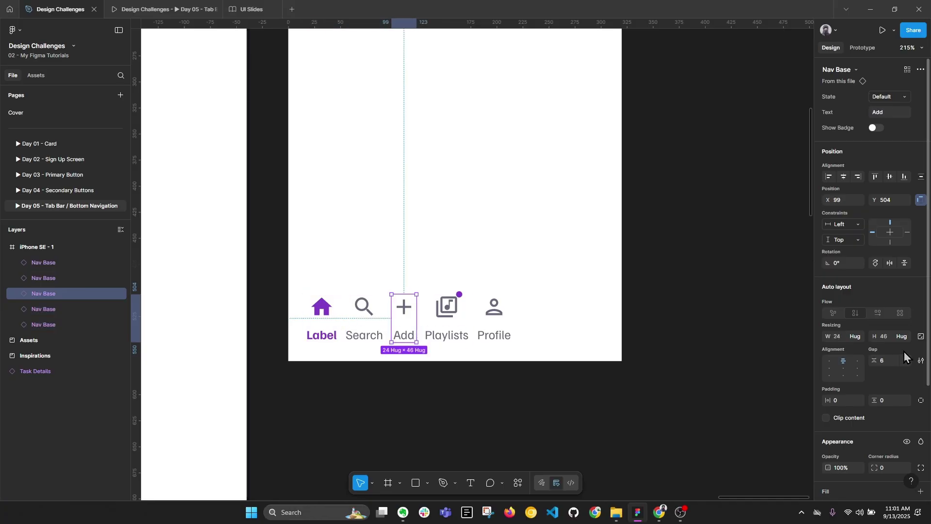
key("Escape")
left_click_drag(365, 324, 572, 377)
key("alt+l")
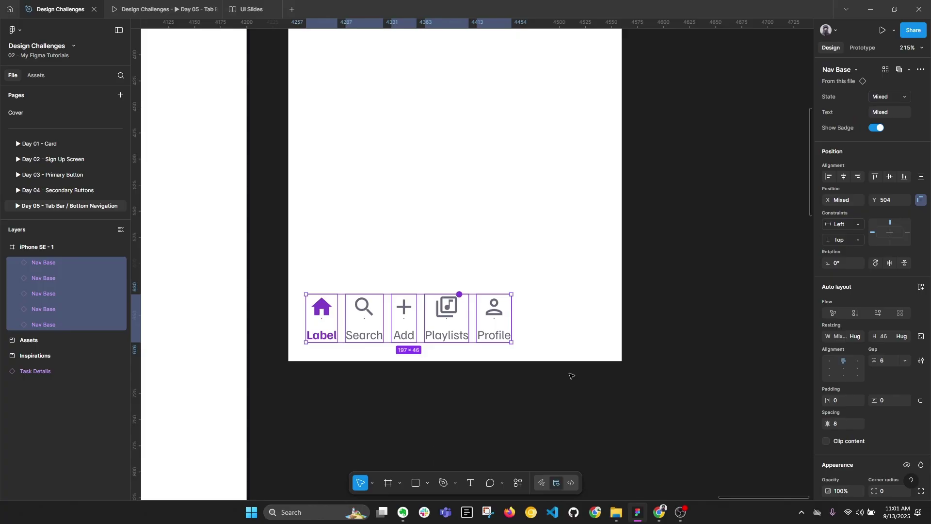
left_click(415, 336)
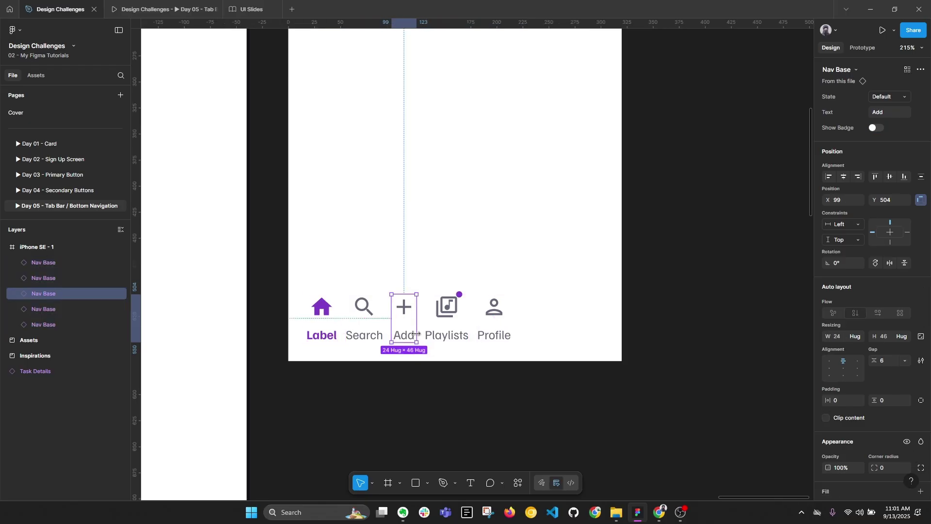
left_click(316, 320)
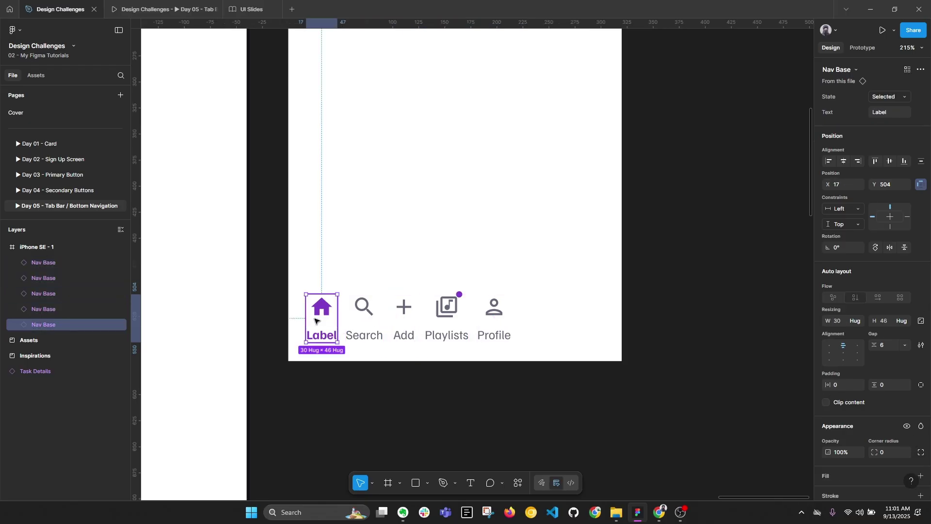
left_click(438, 316)
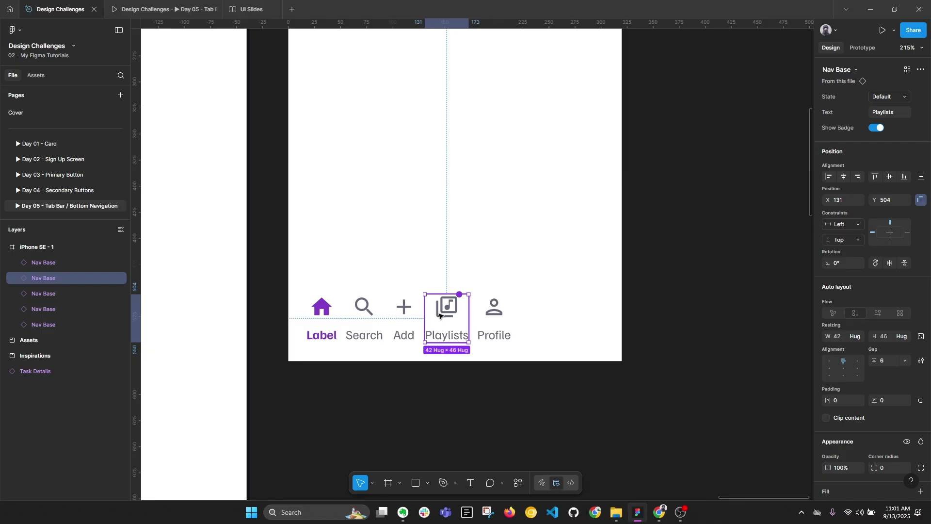
left_click(491, 317)
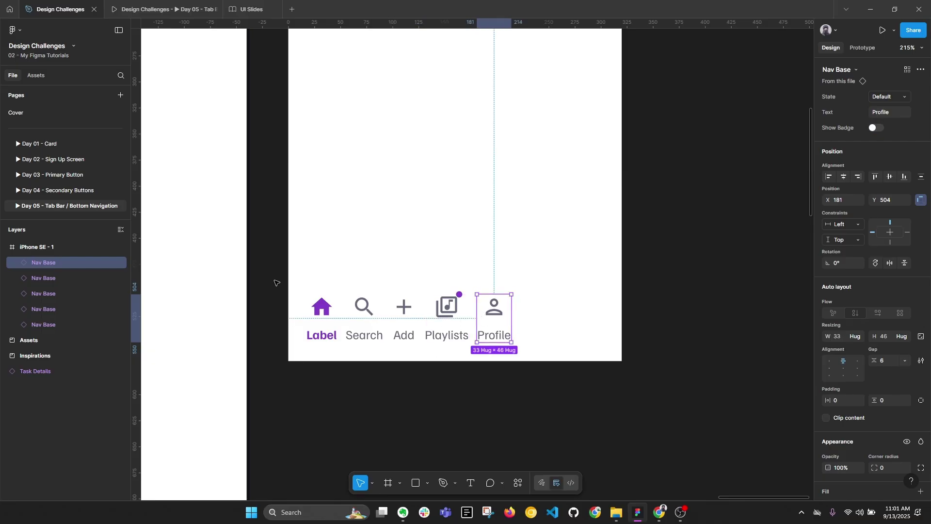
left_click_drag(277, 284, 573, 361)
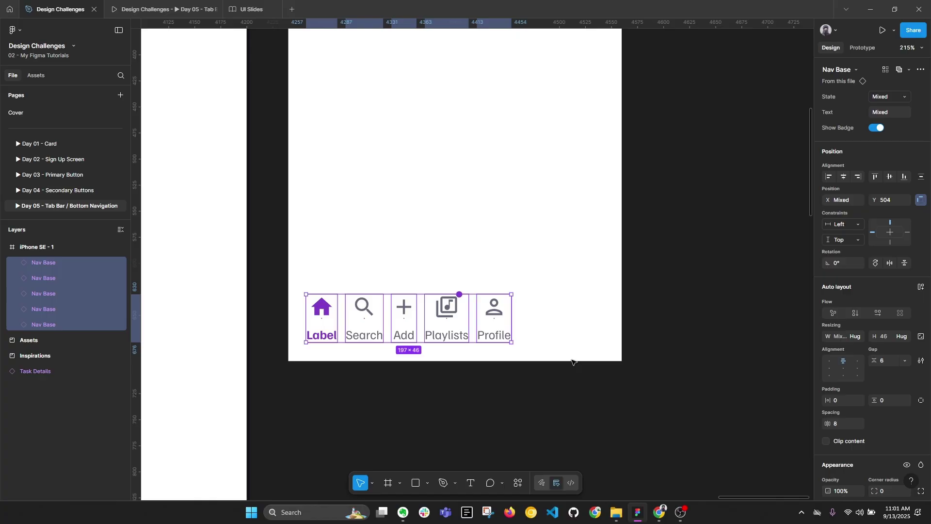
scroll(646, 312, "down", 5)
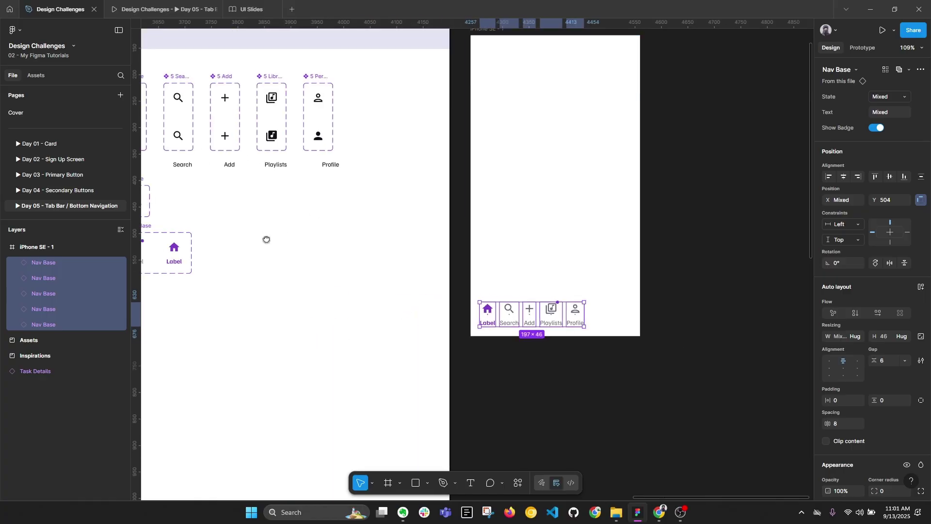
Select the Default and Selected variants of the Nav Base component set to inspect them together
scroll(271, 248, "left", 3)
left_click(260, 256)
left_click(298, 258, "shift")
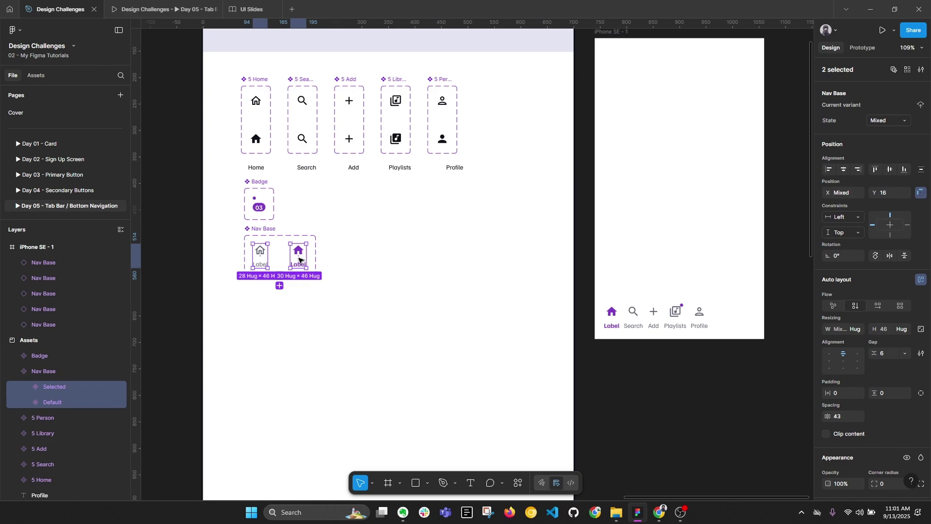
Change the label of the first, selected-state navigation item in the iPhone SE frame to "Home"
left_click(610, 316)
scroll(558, 318, "up", 4)
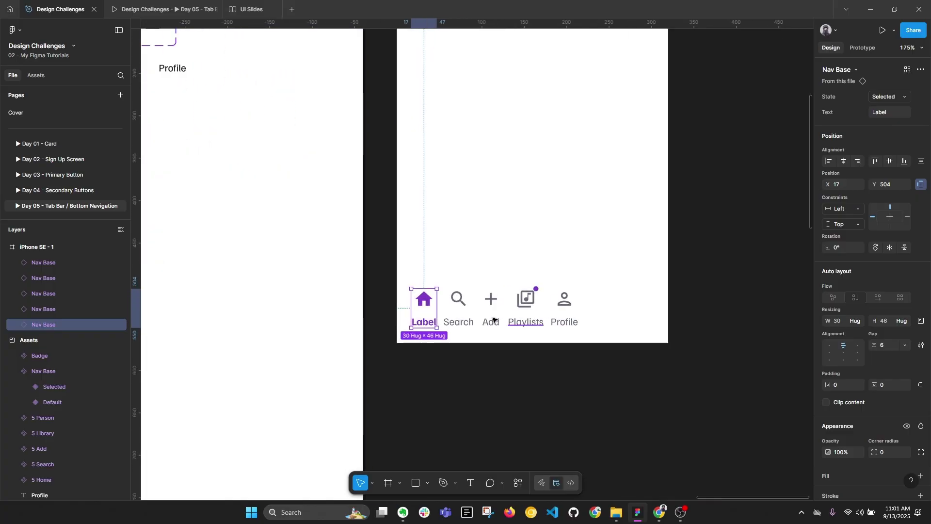
key("alt+l")
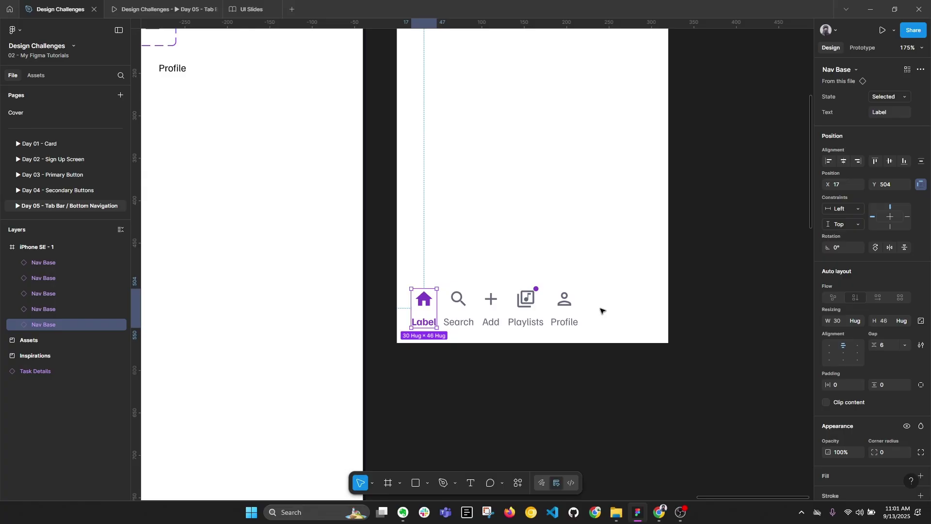
double_click(421, 321)
double_click(419, 324)
type("Home")
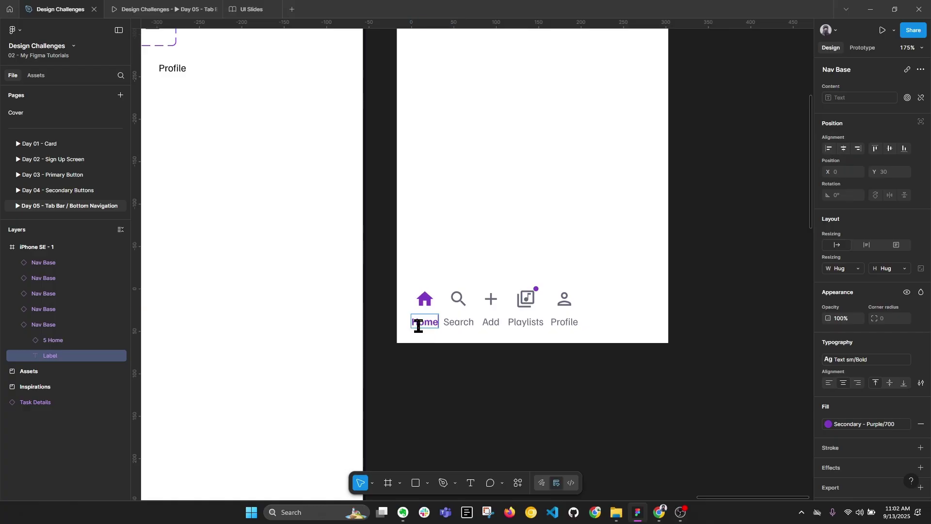
left_click(465, 370)
Wrap the five navigation items in a horizontal auto layout frame
left_click_drag(395, 282, 628, 346)
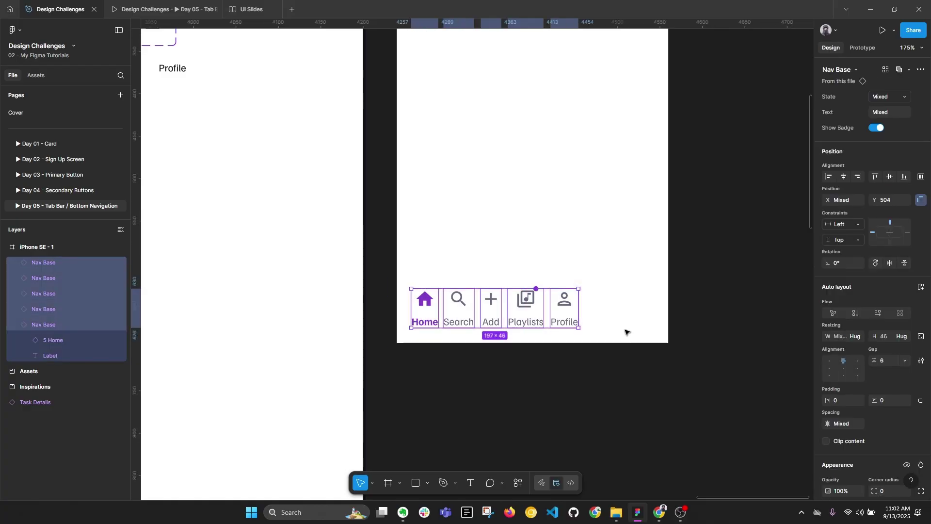
left_click(571, 320)
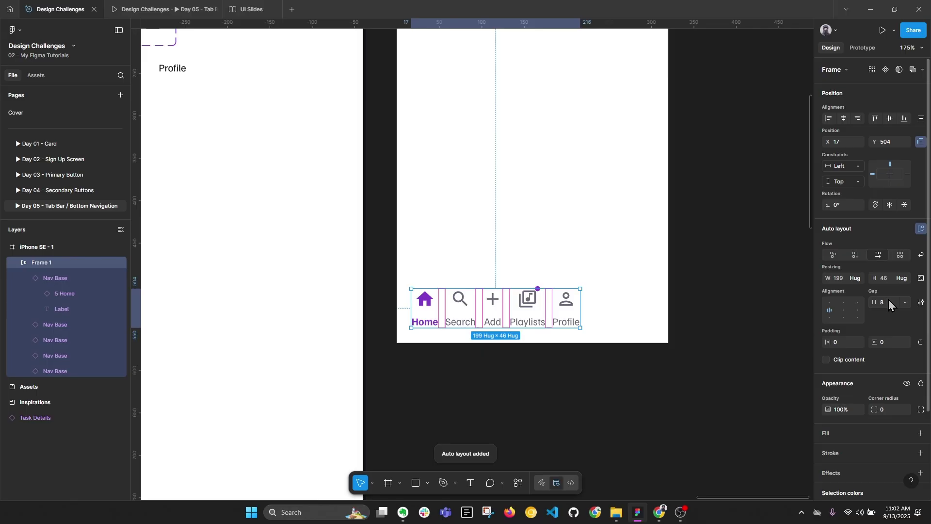
left_click(453, 399)
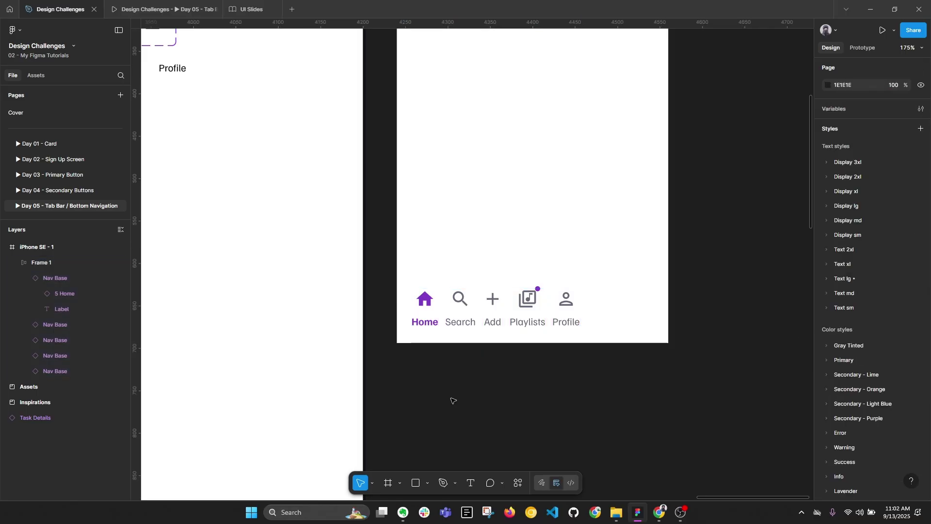
Add a columns layout guide to the iPhone SE frame with a count of 4
scroll(453, 399, "down", 5)
left_click(432, 153)
scroll(453, 191, "up", 5)
scroll(640, 222, "down", 2)
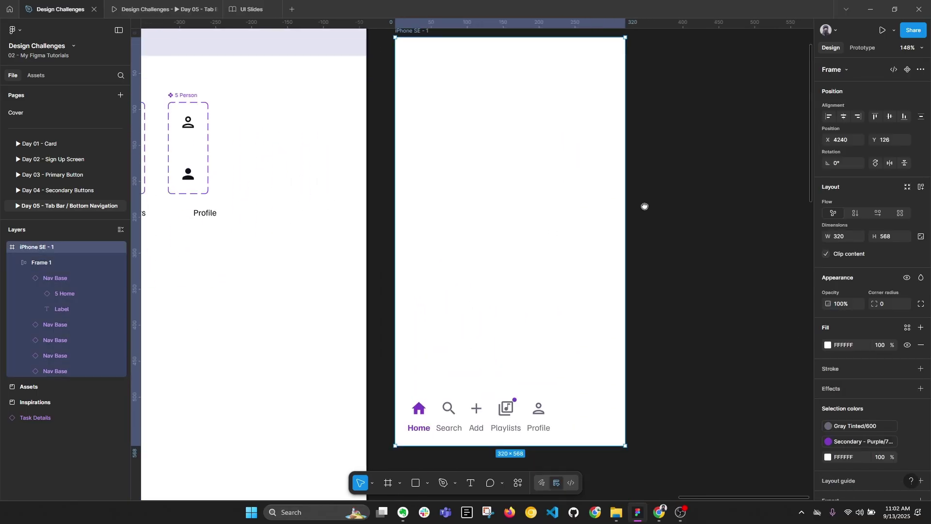
scroll(884, 383, "down", 1)
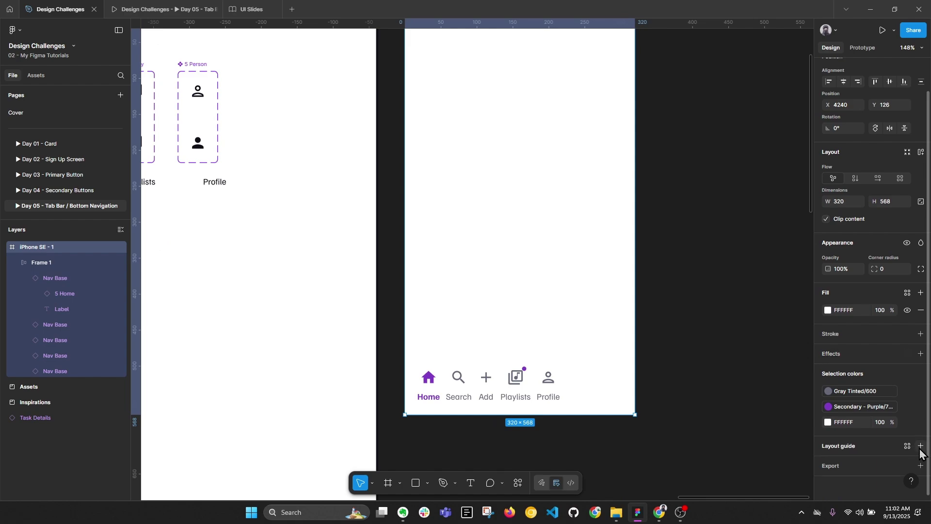
left_click(920, 465)
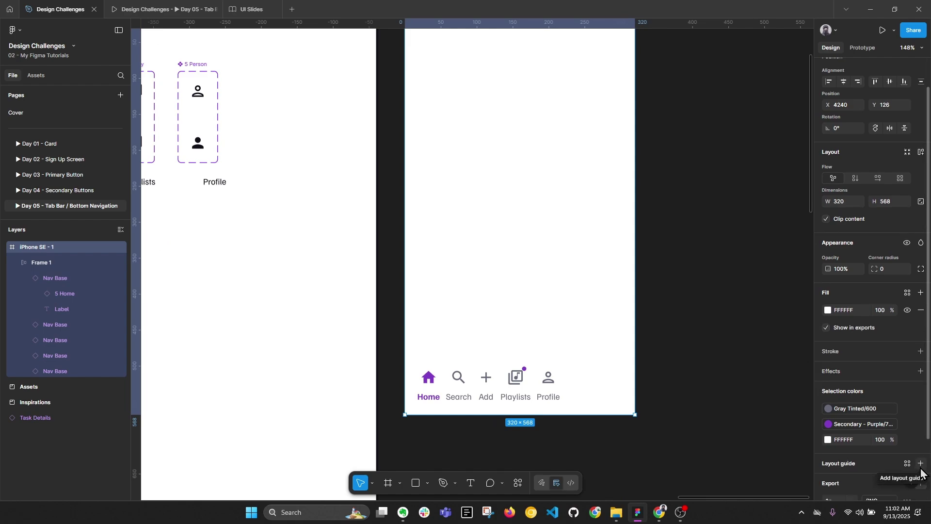
scroll(915, 425, "down", 1)
left_click(920, 445)
left_click(716, 446)
left_click(733, 472)
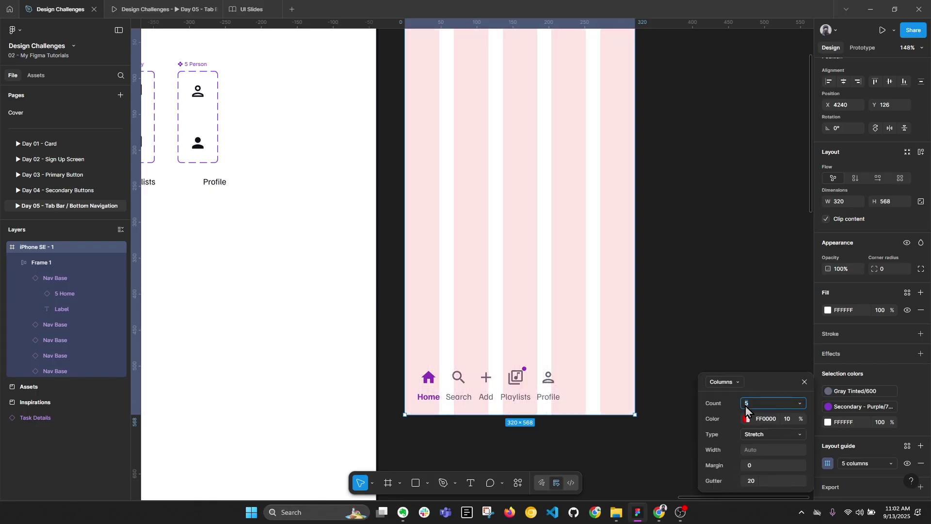
type("4")
key("Return")
Set the column guide's margin to 20 and hide the guide on the iPhone SE frame
left_click(755, 467)
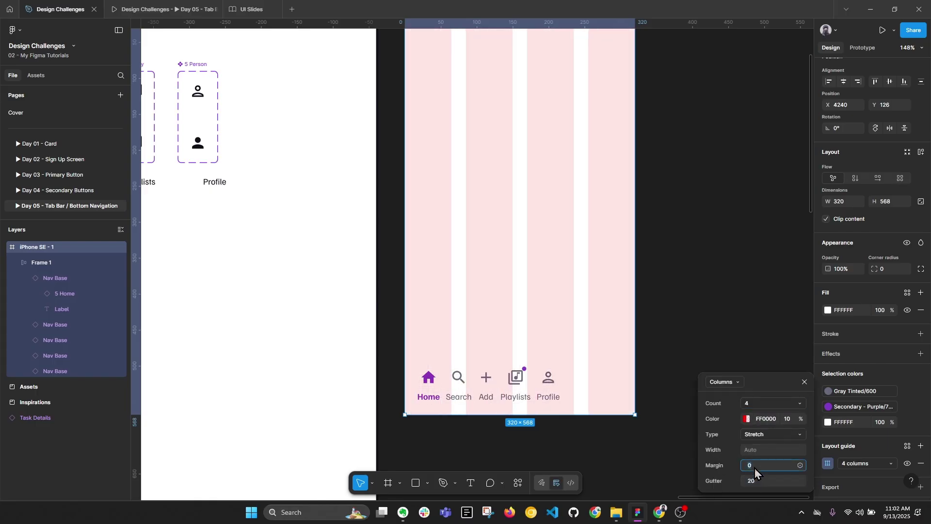
type("20")
key("Return")
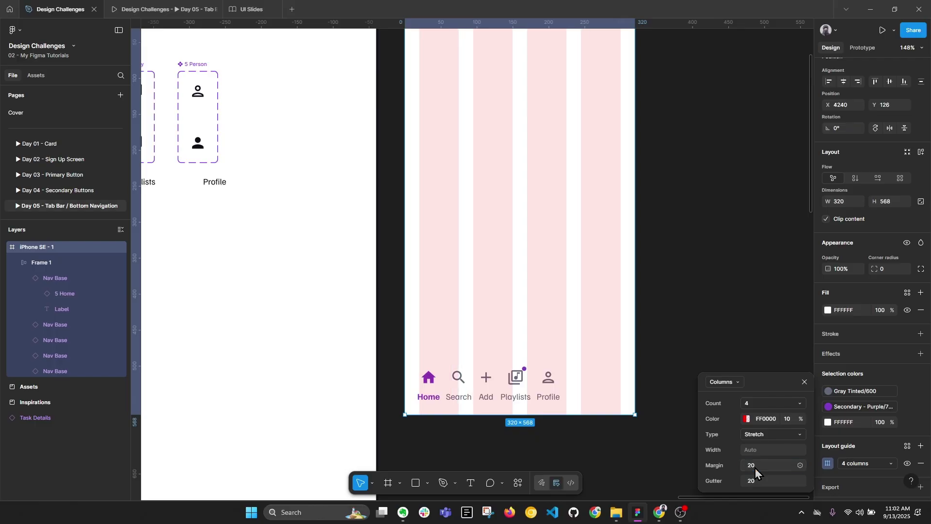
left_click(441, 397)
left_click(802, 382)
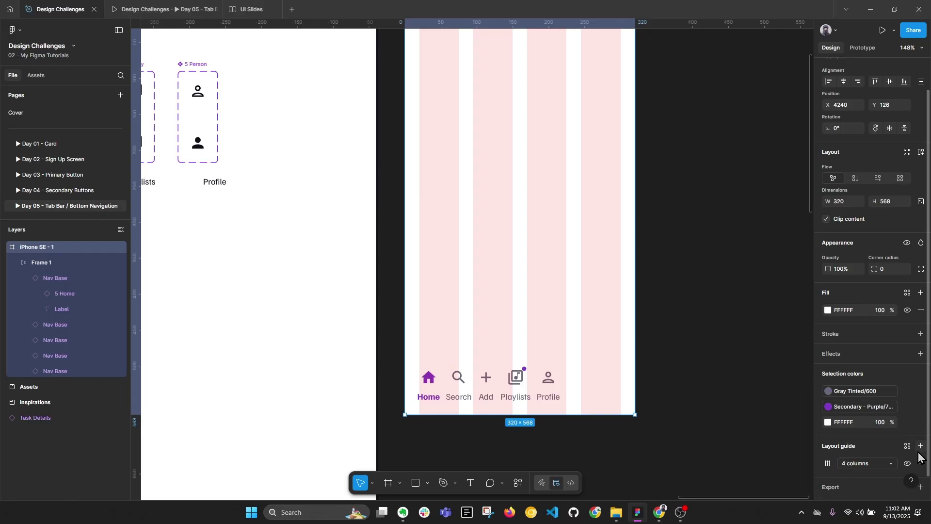
left_click(906, 463)
Set the navigation auto layout frame's horizontal padding to 24
left_click(461, 377)
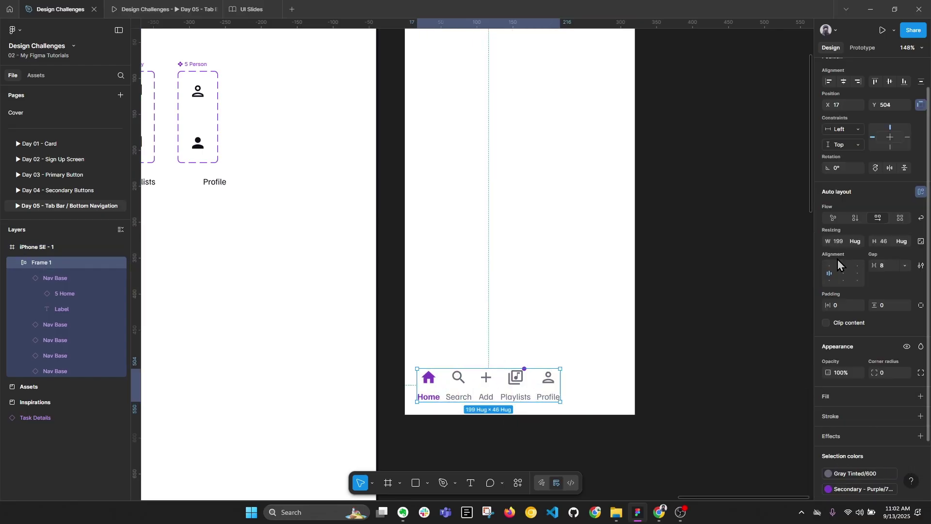
left_click(842, 305)
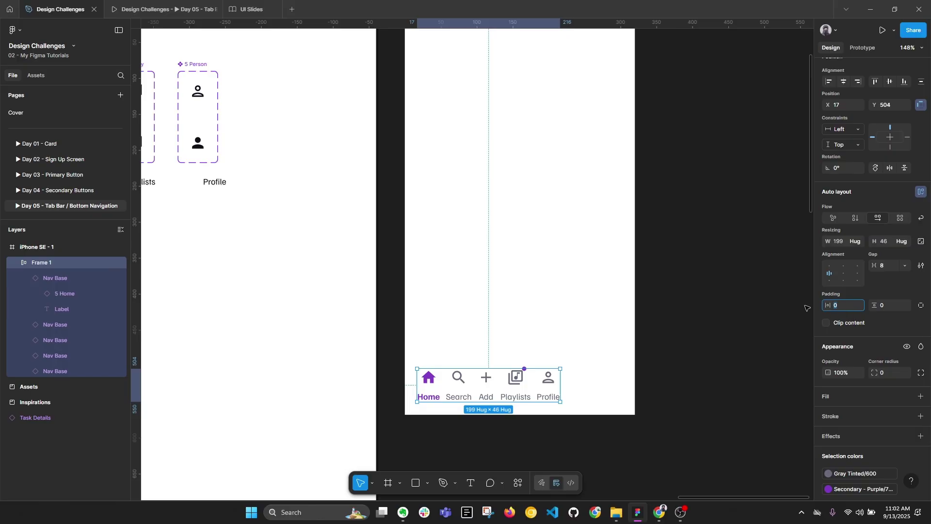
type("24")
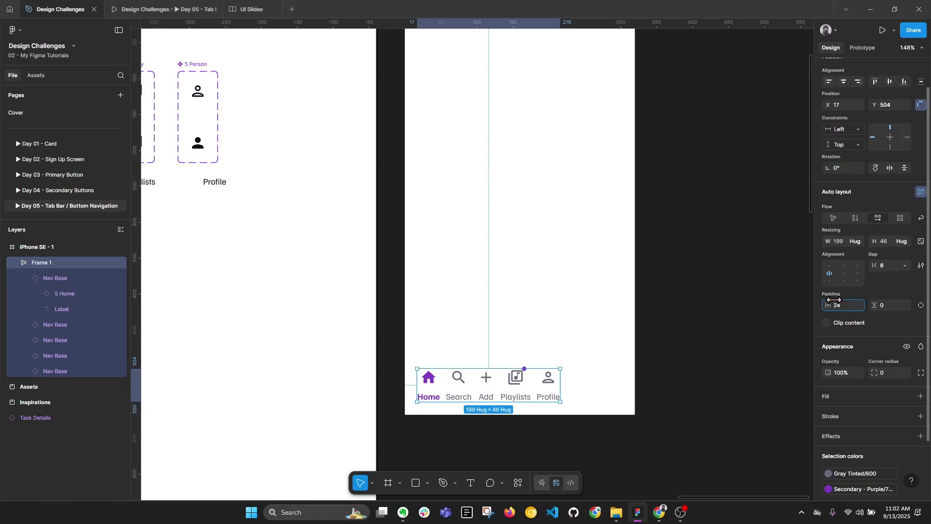
key("Return")
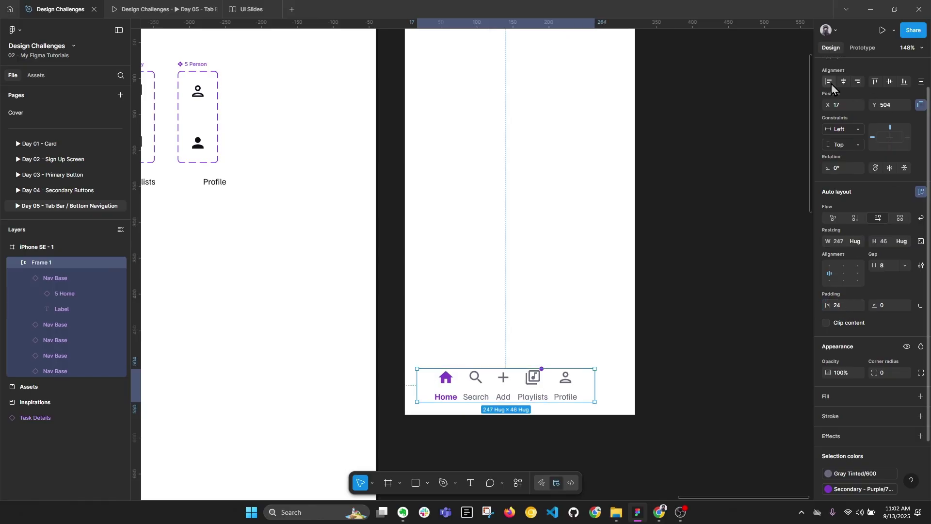
Align the navigation frame to the bottom-left corner of the iPhone SE frame and widen it to 320
left_click(831, 83)
left_click(907, 85)
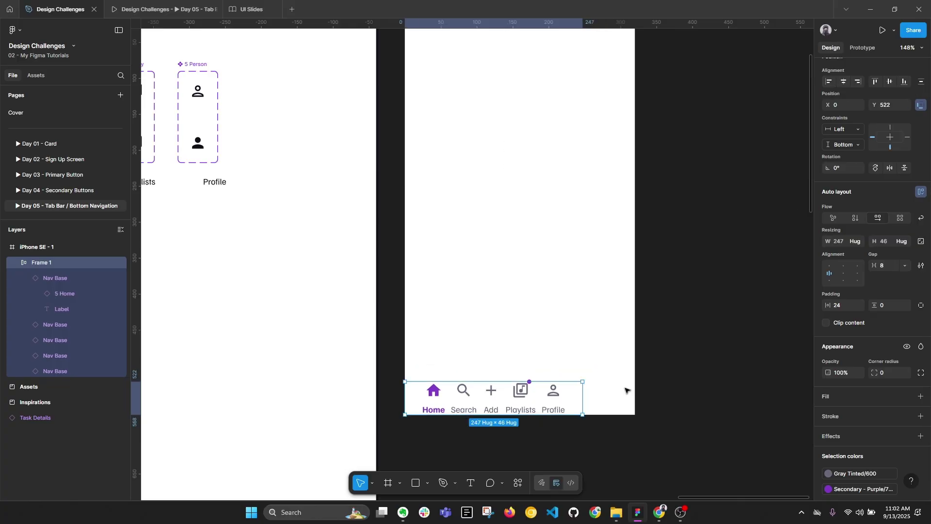
left_click_drag(583, 394, 635, 394)
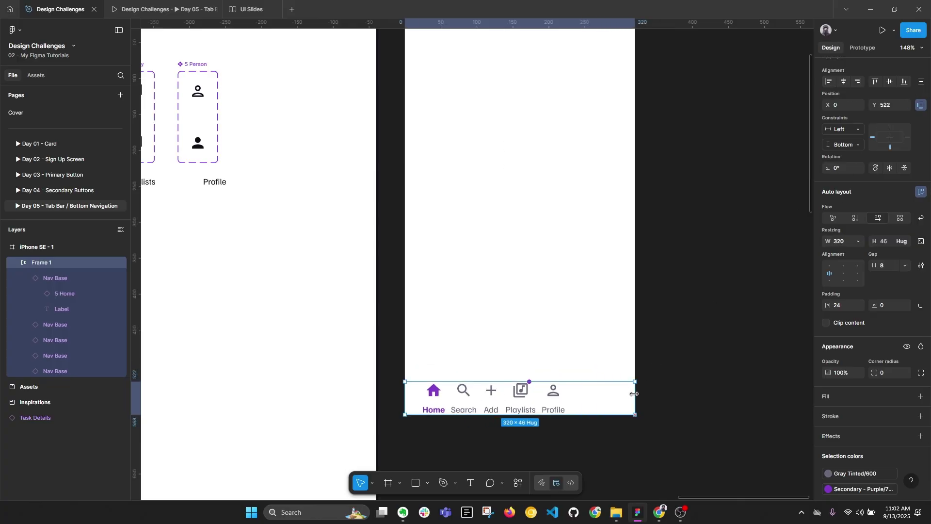
key("alt+l")
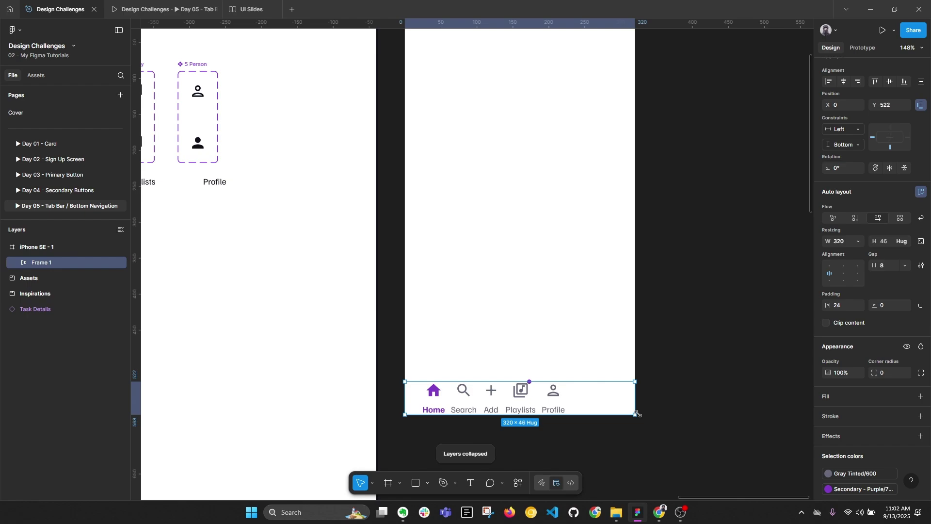
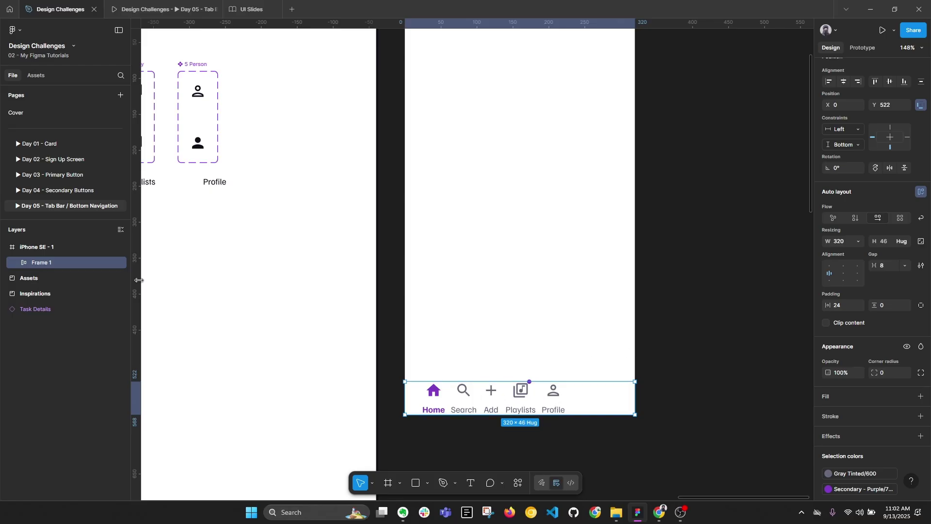
Rename the navigation auto layout frame "Bottom Navigation" and collapse the layers
key("Return")
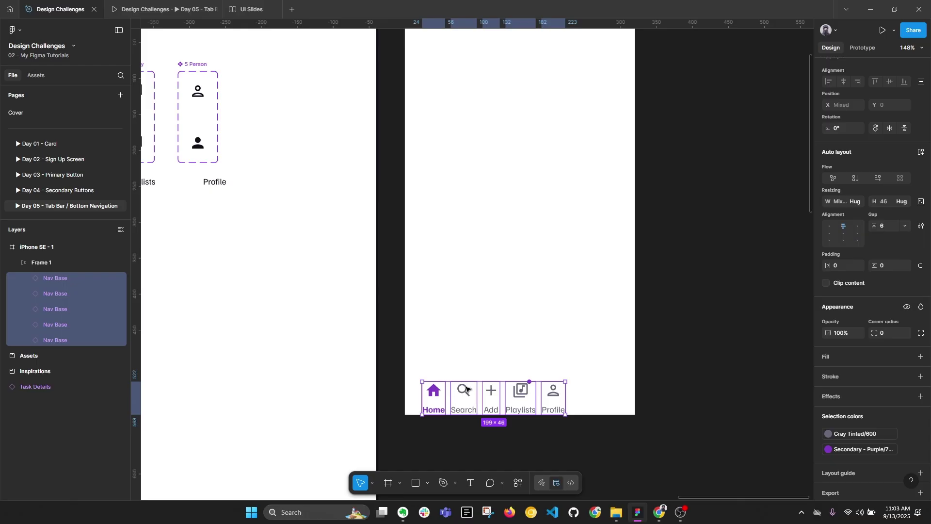
left_click(32, 265)
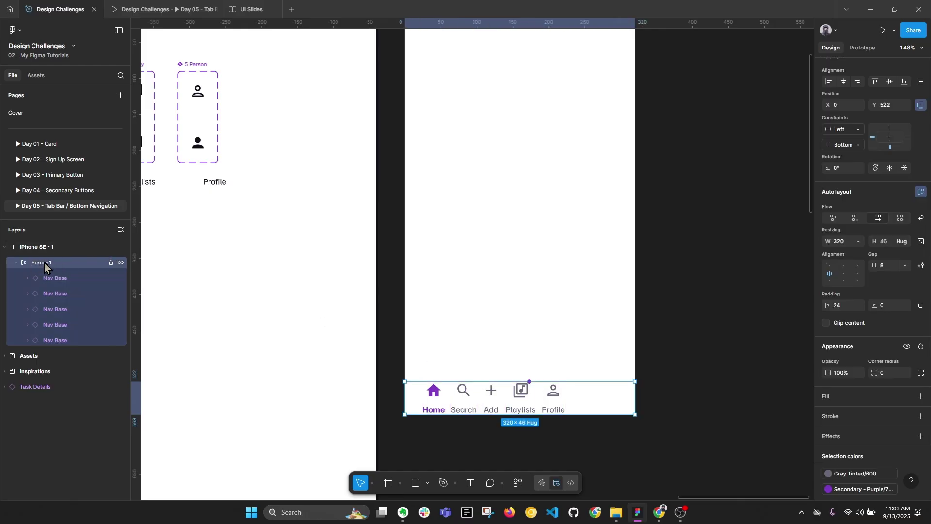
double_click(44, 263)
type("Bottom Navgation")
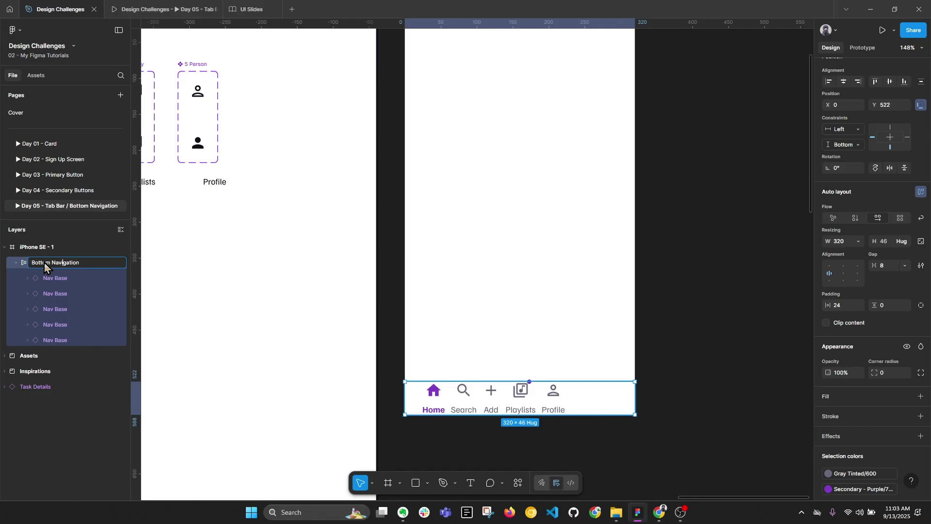
type("i")
key("Return")
key("alt+l")
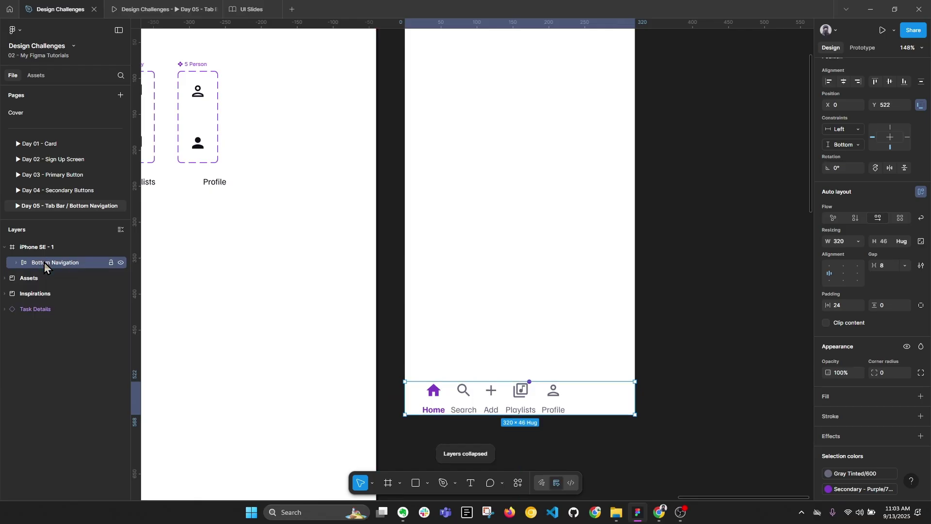
Try the Fill container width on the five Nav Base items in Bottom Navigation, and undo it
key("Return")
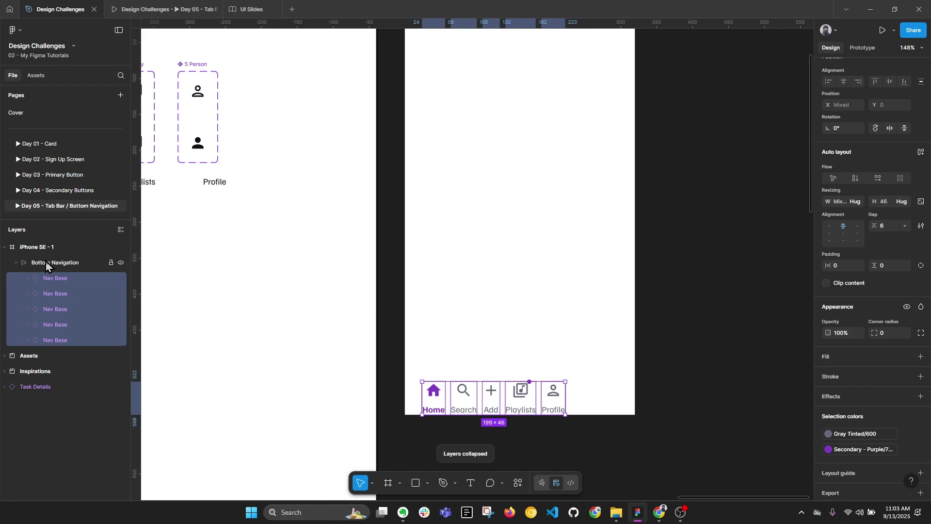
left_click(859, 201)
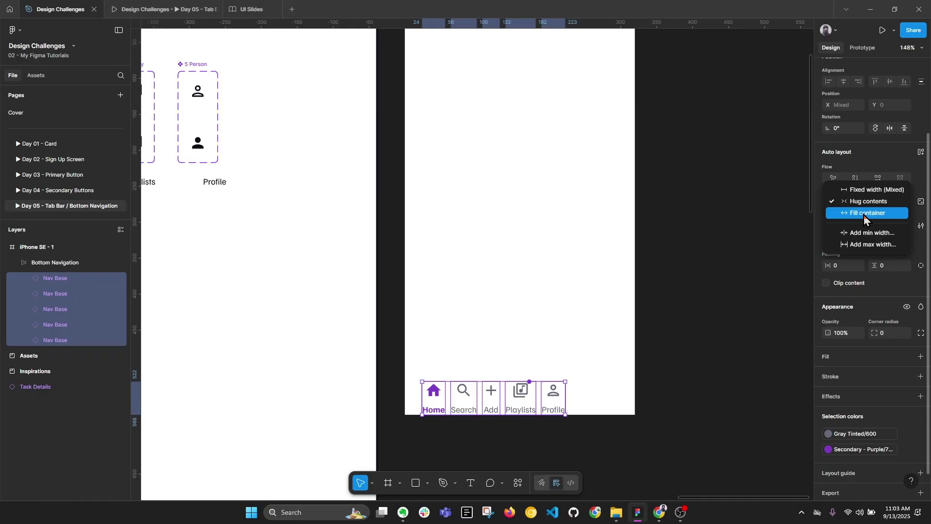
left_click(863, 213)
left_click(404, 356)
scroll(404, 357, "down", 1)
scroll(404, 357, "down", 2)
key("ctrl+z")
scroll(439, 398, "up", 5)
key("ctrl+z")
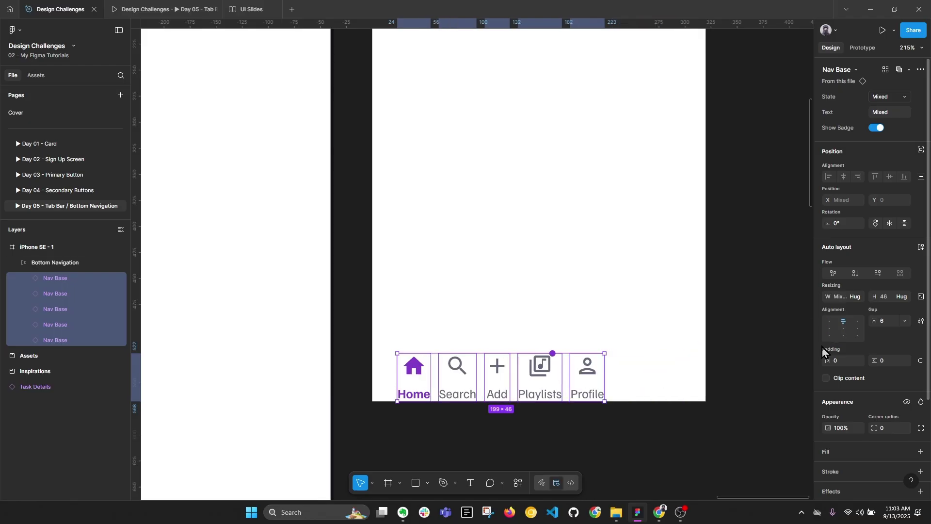
Try an Auto gap between the items of the Bottom Navigation frame, and undo it
left_click(756, 368)
left_click(651, 380)
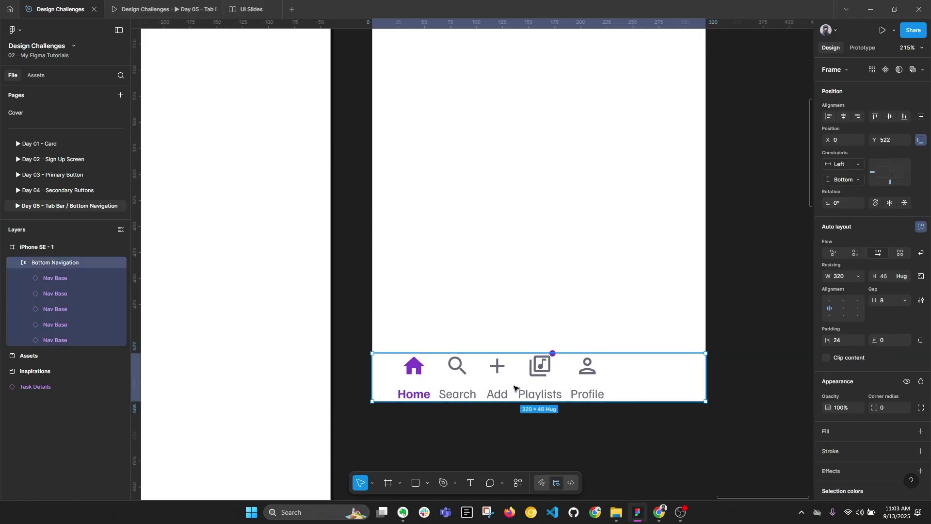
left_click(887, 302)
type("auto")
key("Return")
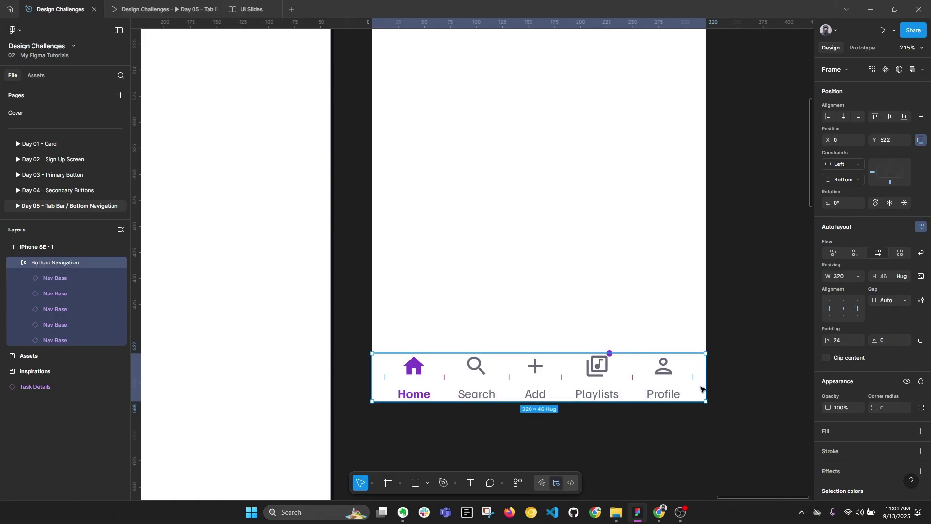
left_click(760, 423)
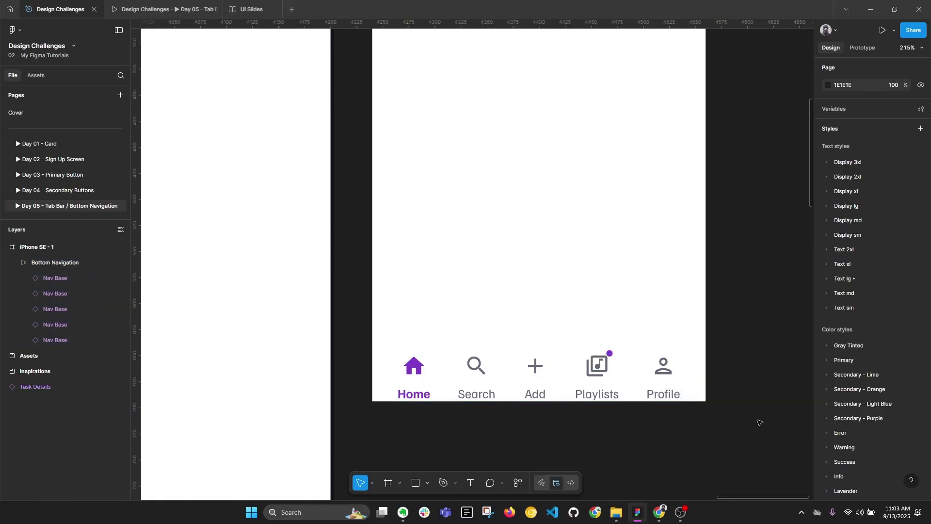
key("ctrl+z")
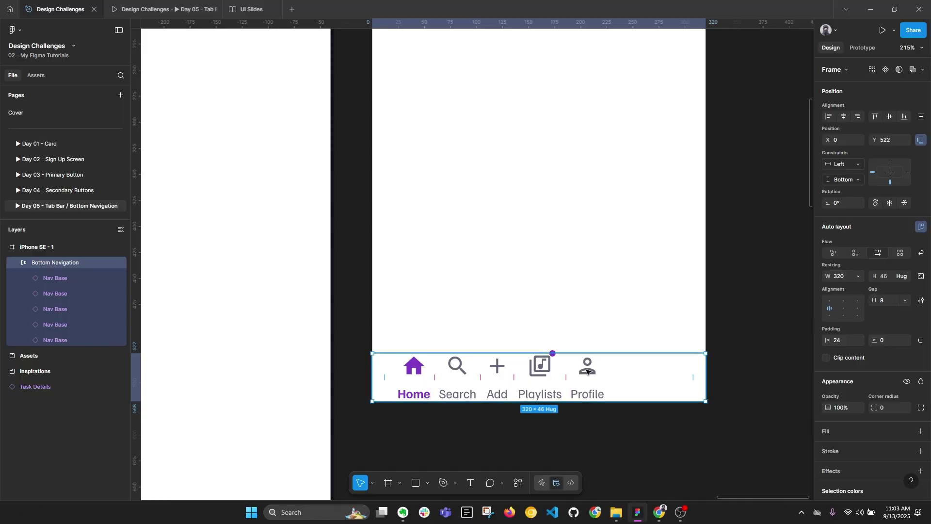
Set the width of the five Nav Base items in Bottom Navigation to Fill container, then collapse the layers
left_click(845, 278)
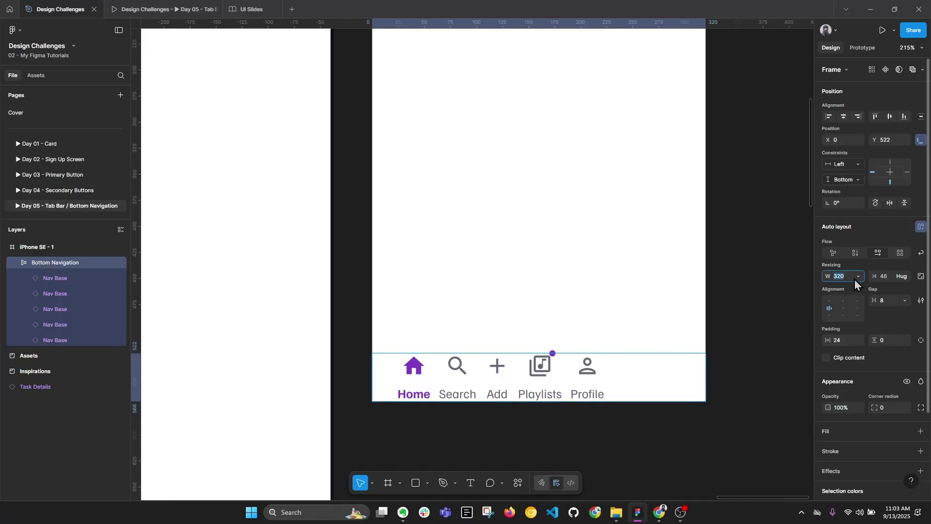
left_click(61, 278)
left_click(65, 339, "shift")
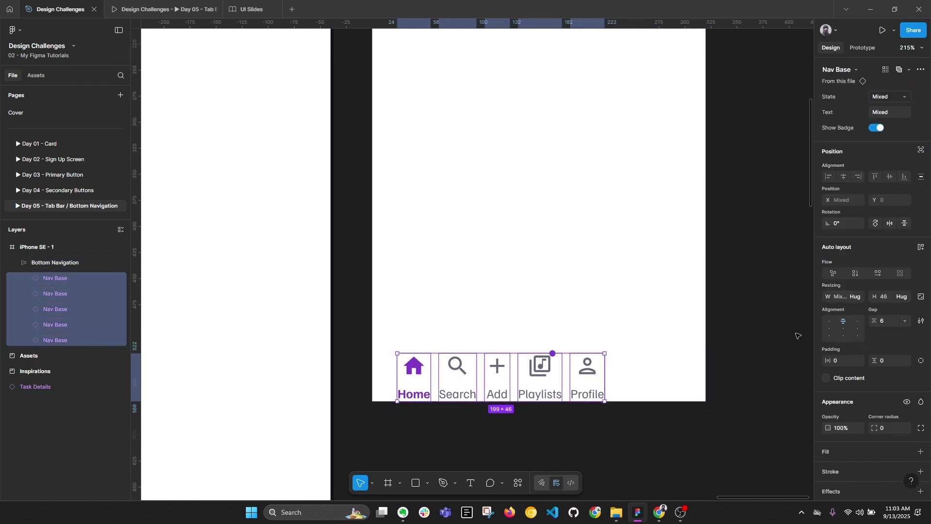
left_click(857, 296)
left_click(855, 305)
left_click(757, 368)
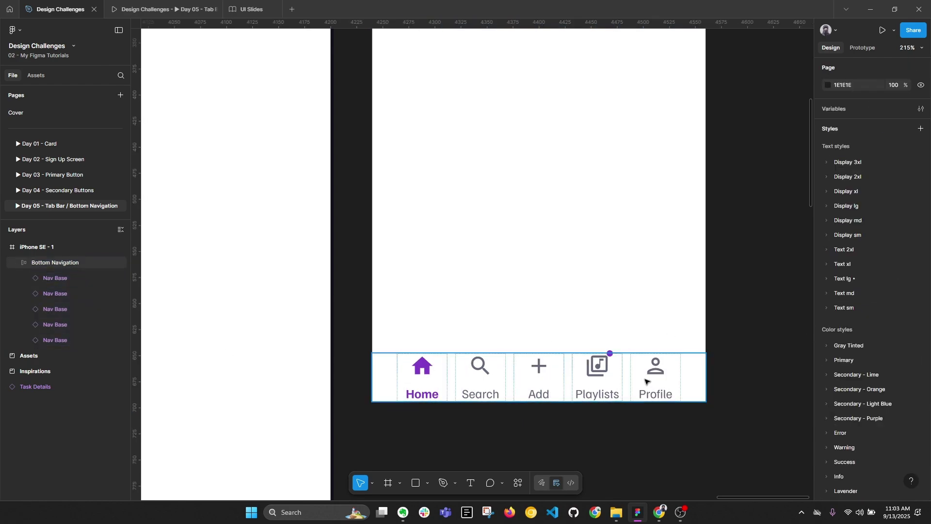
double_click(650, 383)
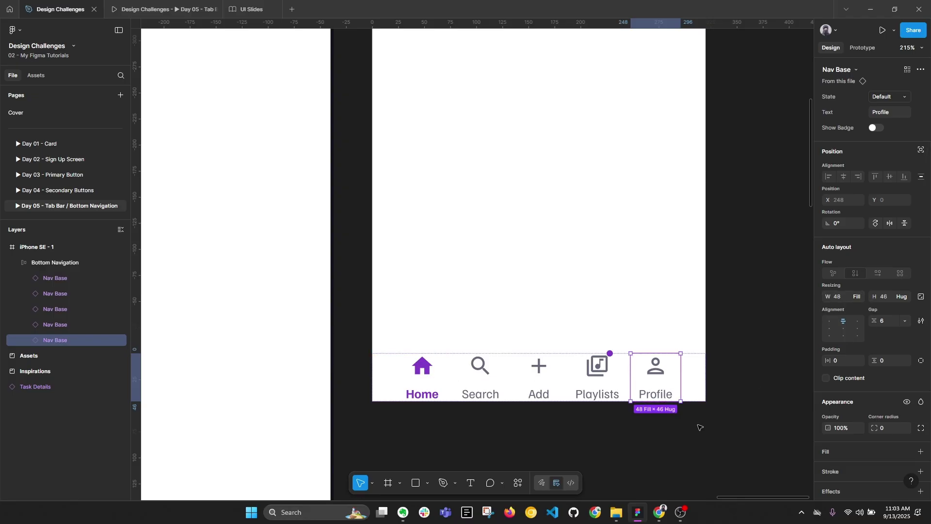
left_click(713, 439)
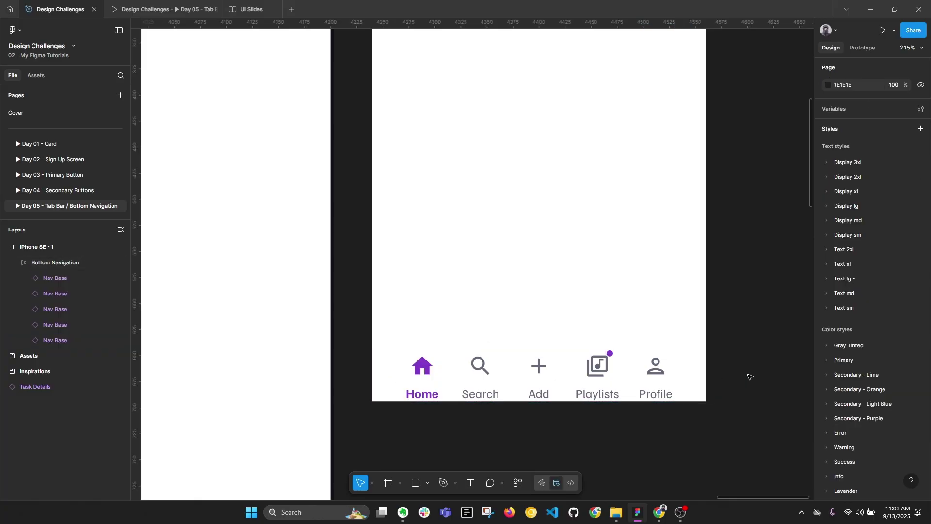
double_click(678, 371)
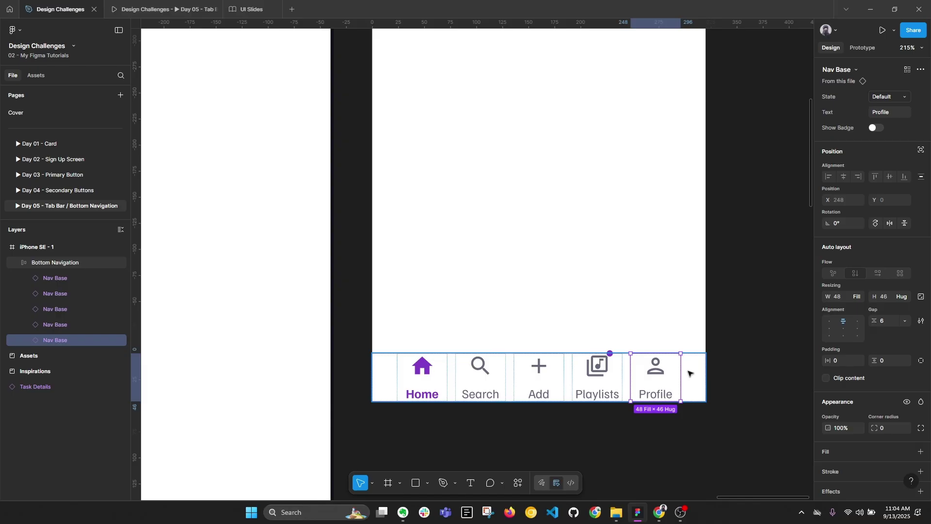
scroll(594, 339, "down", 3)
left_click(718, 339)
key("alt+l")
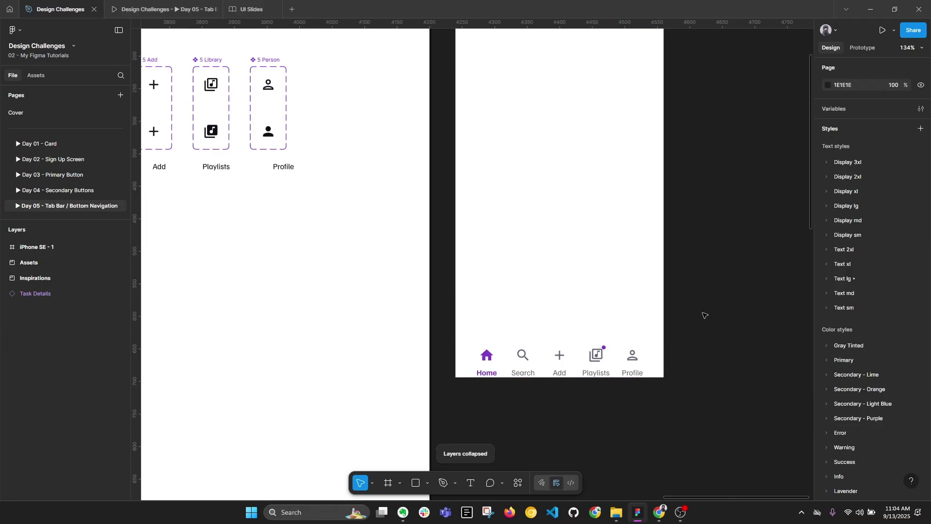
Check the size settings of the Bottom Navigation frame and of the Selected variant in the Nav Base component set
scroll(679, 321, "up", 2)
scroll(708, 292, "down", 1)
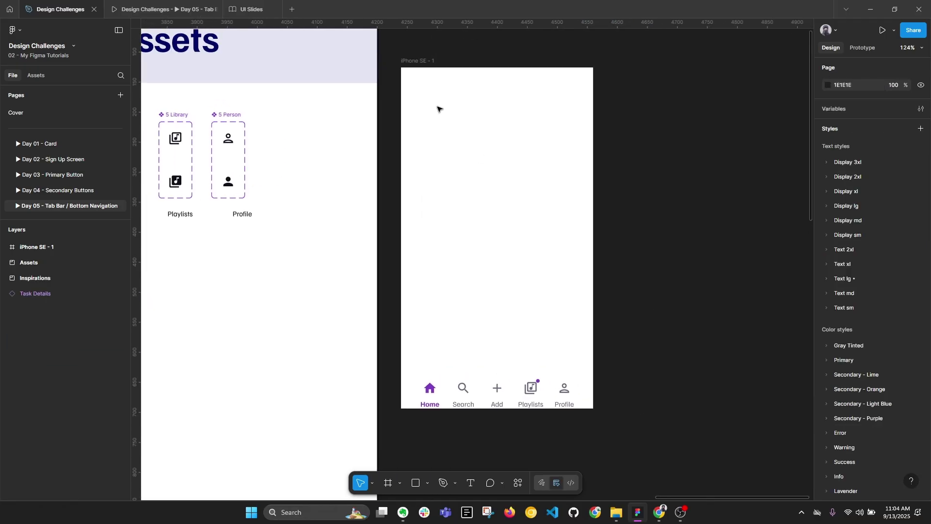
left_click(519, 383)
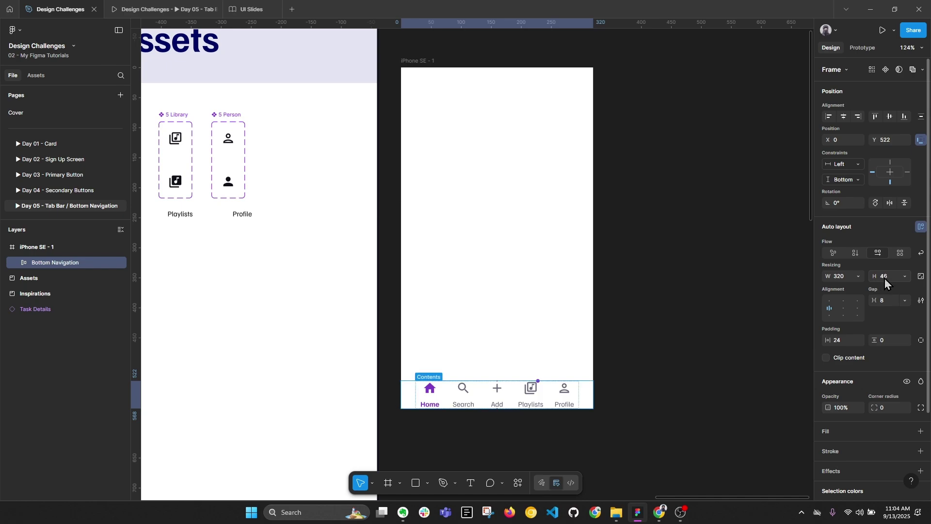
scroll(224, 147, "left", 5)
scroll(224, 147, "down", 2)
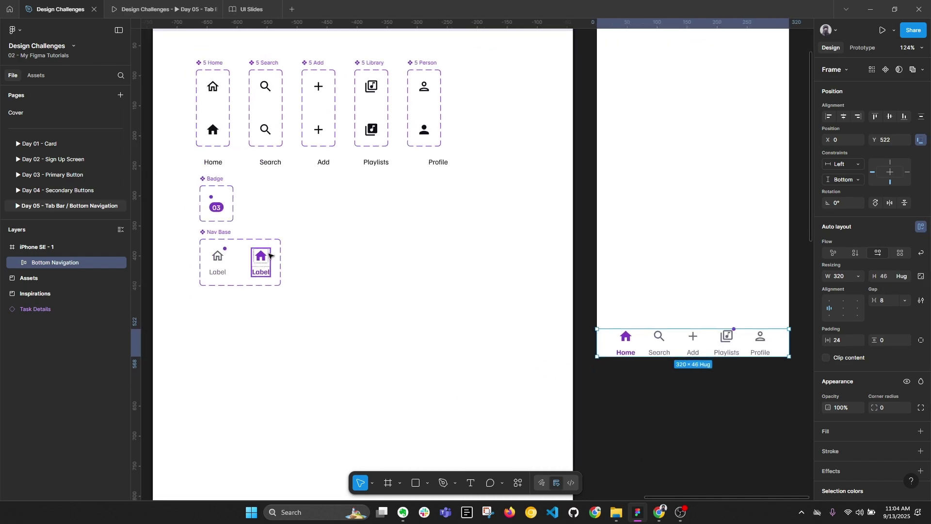
left_click(269, 253)
scroll(485, 352, "right", 4)
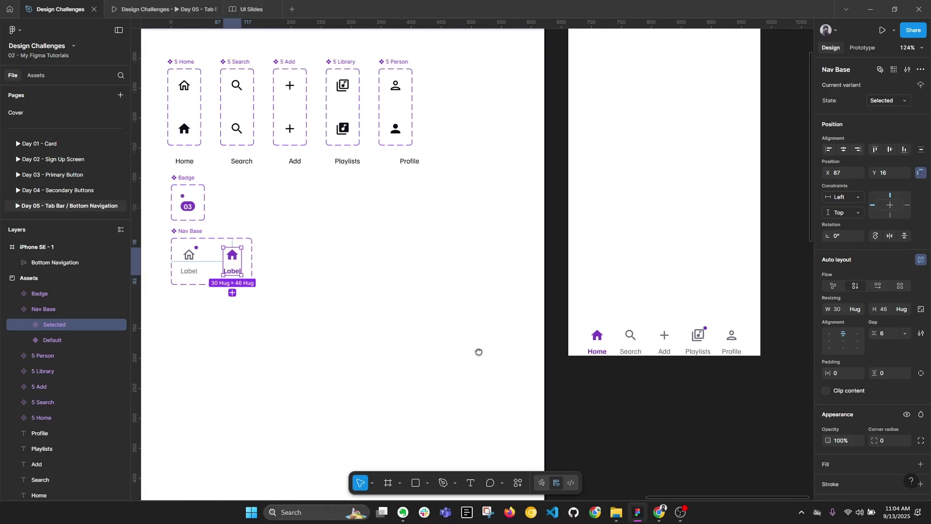
Set the Bottom Navigation frame's height to 64 and align it to the bottom of the iPhone SE frame
left_click(650, 349)
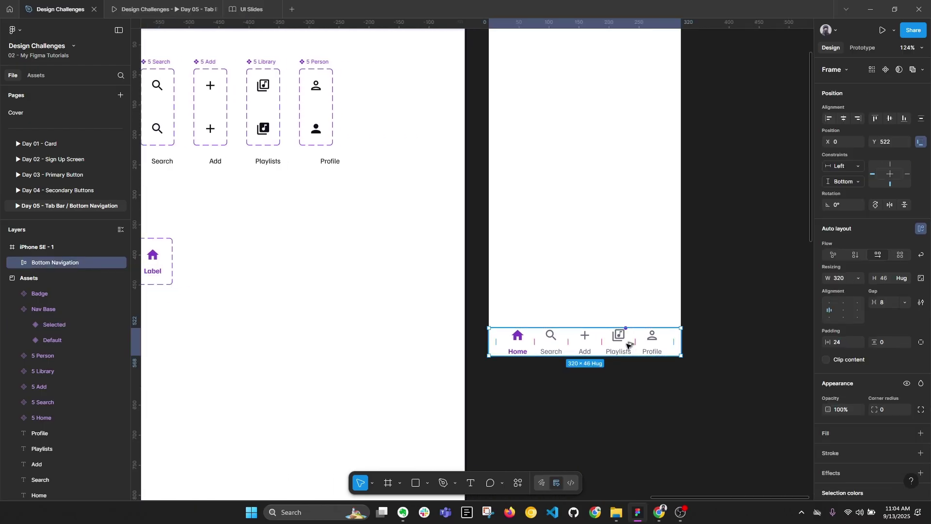
key("alt+l")
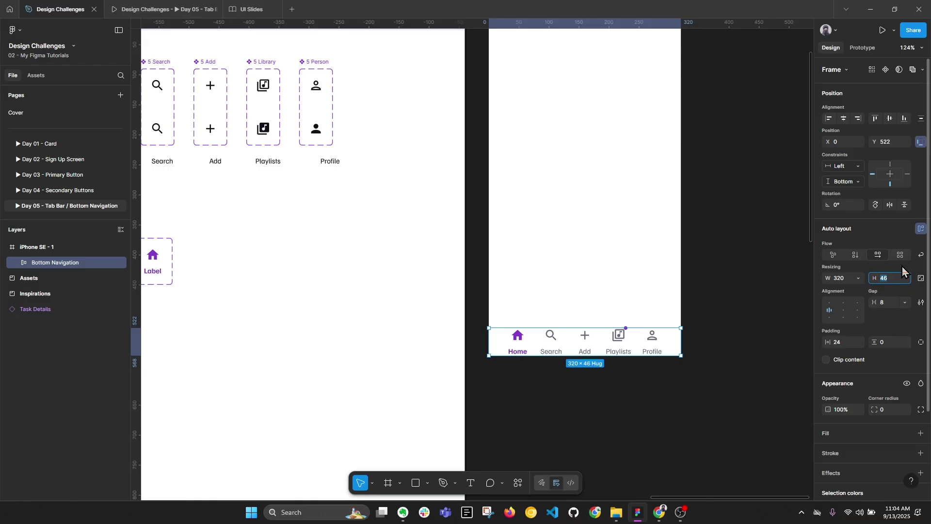
key("Return")
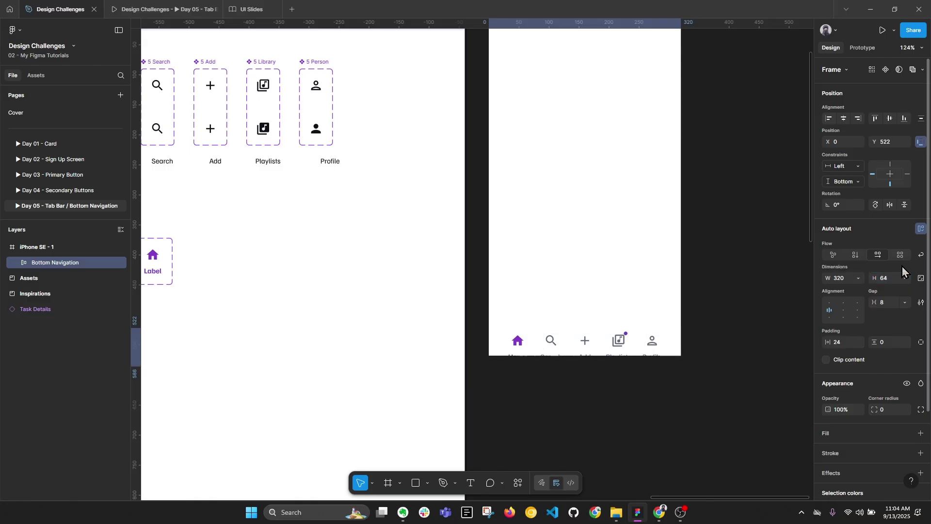
left_click(903, 119)
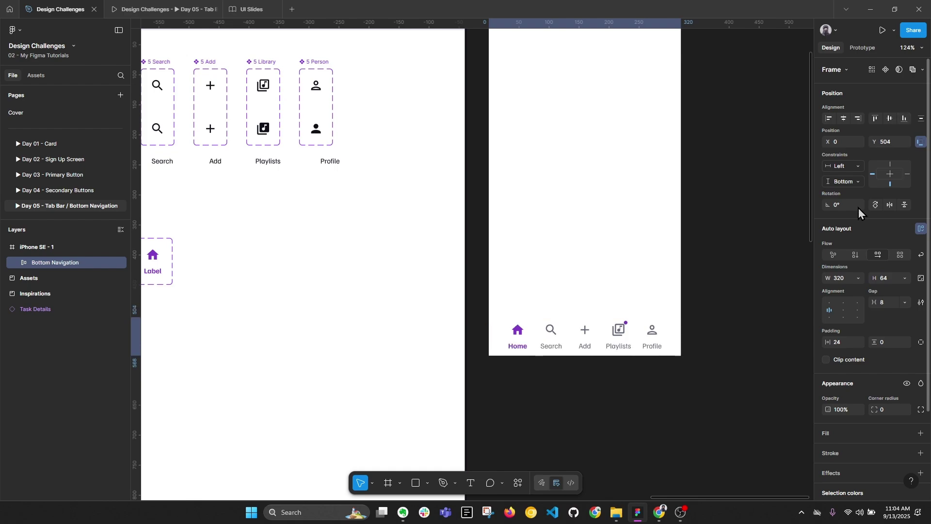
scroll(738, 370, "up", 1)
left_click(737, 369)
scroll(669, 340, "down", 3)
left_click(606, 373)
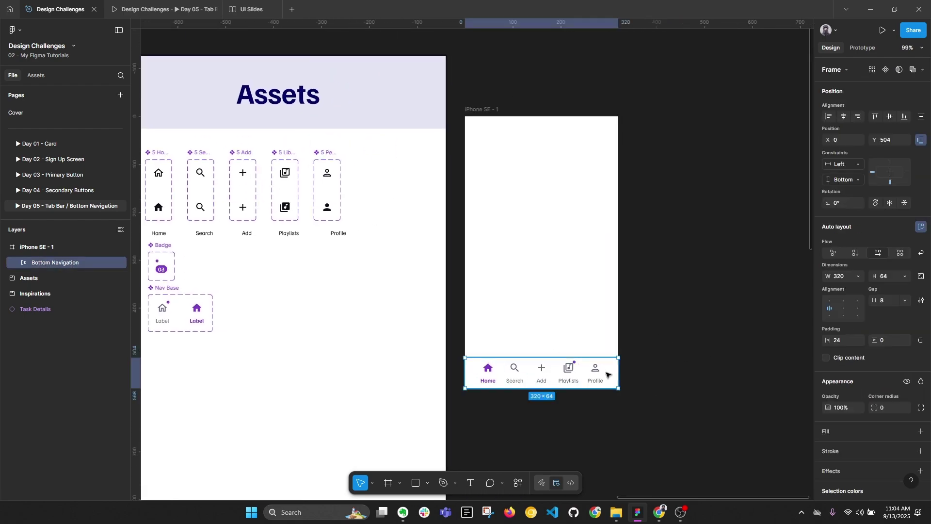
Draw a rectangle about 128 × 101 above the navigation bar and place its layer behind Bottom Navigation
left_click(689, 374)
key("r")
left_click_drag(502, 284, 564, 332)
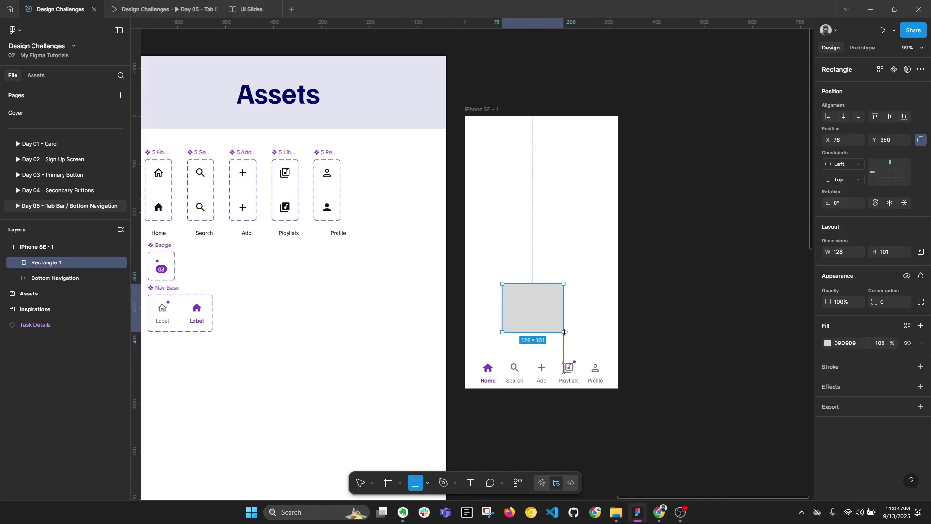
key("ctrl+bracketleft")
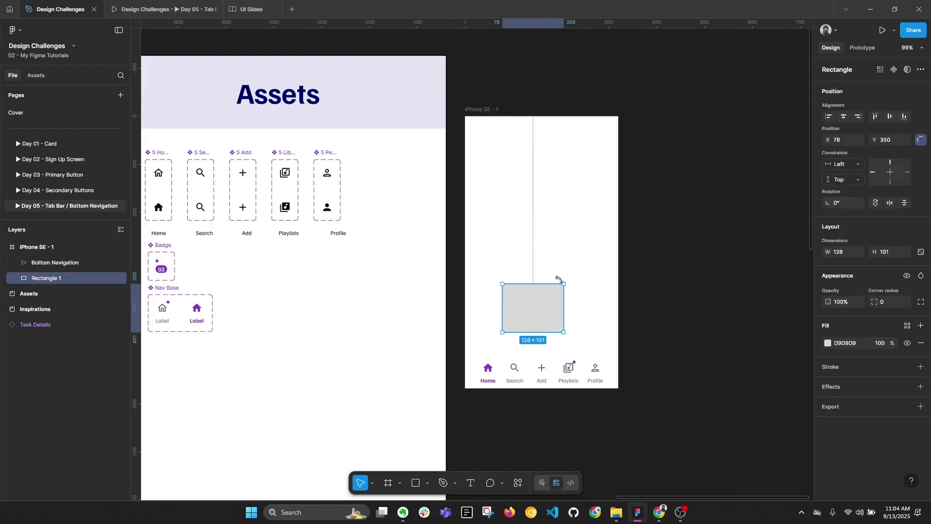
Move the rectangle down to Y 462 so that it overlaps the Bottom Navigation frame
key("shift+Down")
key("shift+Down")
key("shift+Down")
key("shift+Down")
key("shift+Down")
key("shift+Down")
key("shift+Down")
key("shift+Down")
key("Down")
key("Down")
key("Down")
key("Down")
key("Down")
key("Down")
key("Down")
key("Down")
key("Down")
key("Down")
key("Down")
key("Down")
key("Down")
key("Down")
key("Down")
key("Down")
key("Down")
key("Down")
key("Down")
key("Down")
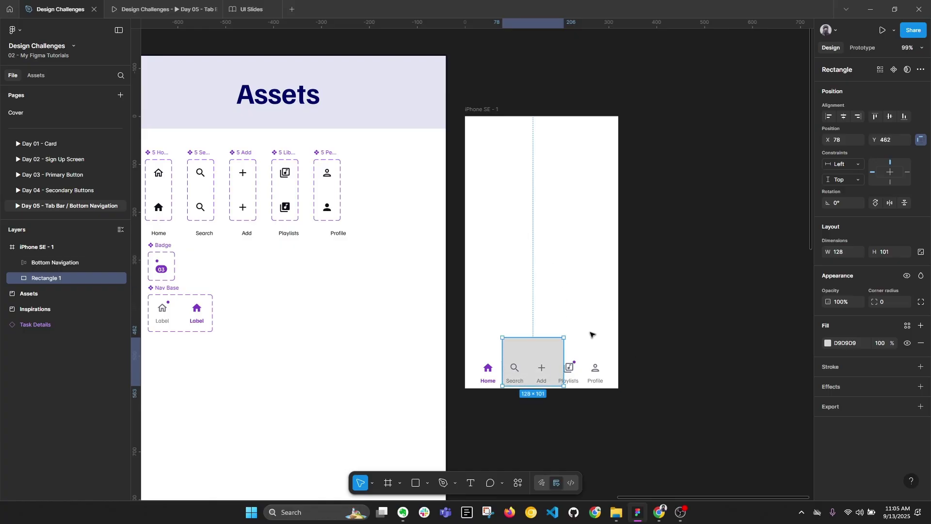
Add a fill to the Bottom Navigation frame using the Gray Tinted/100 color style
left_click(592, 372)
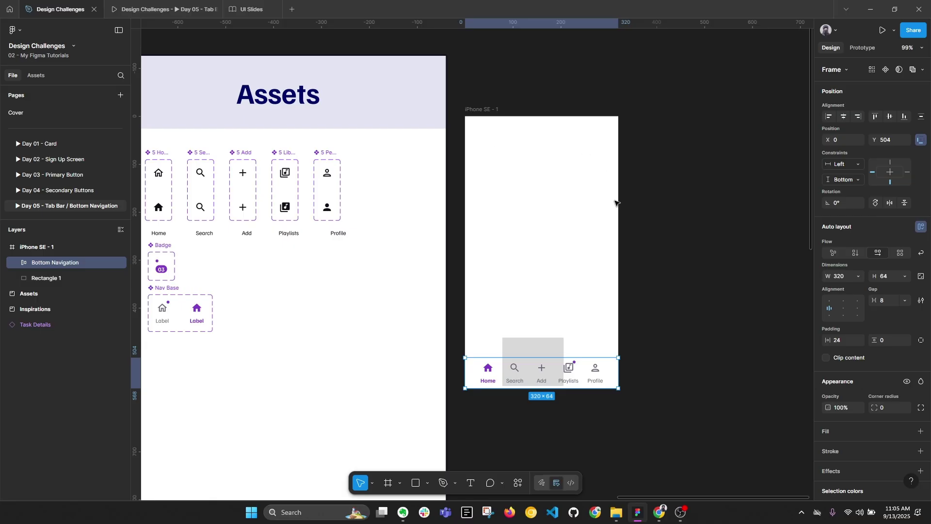
key("Escape")
left_click(592, 372)
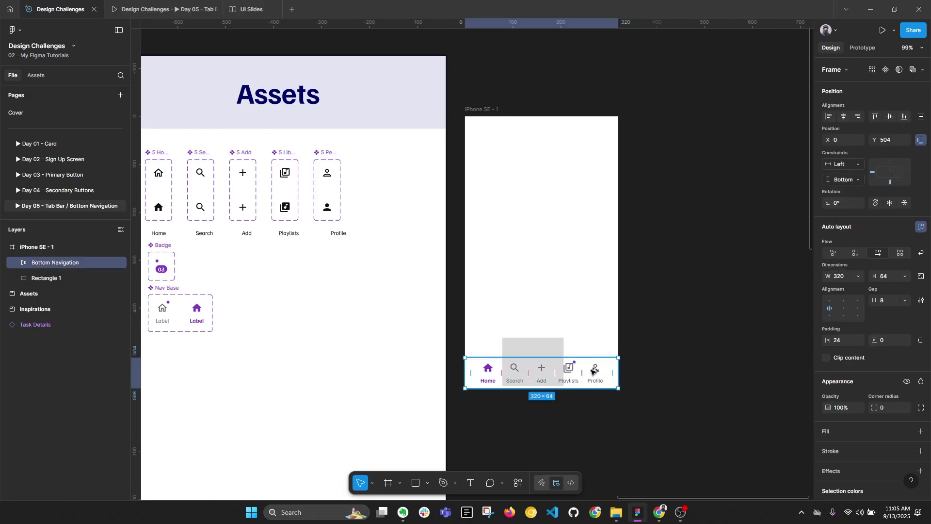
key("alt+l")
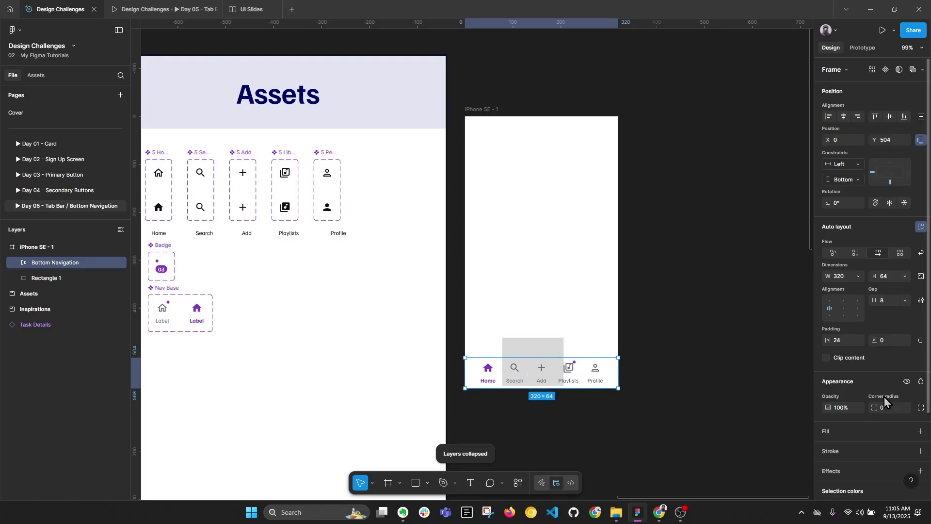
scroll(883, 400, "down", 2)
left_click(920, 334)
left_click(828, 352)
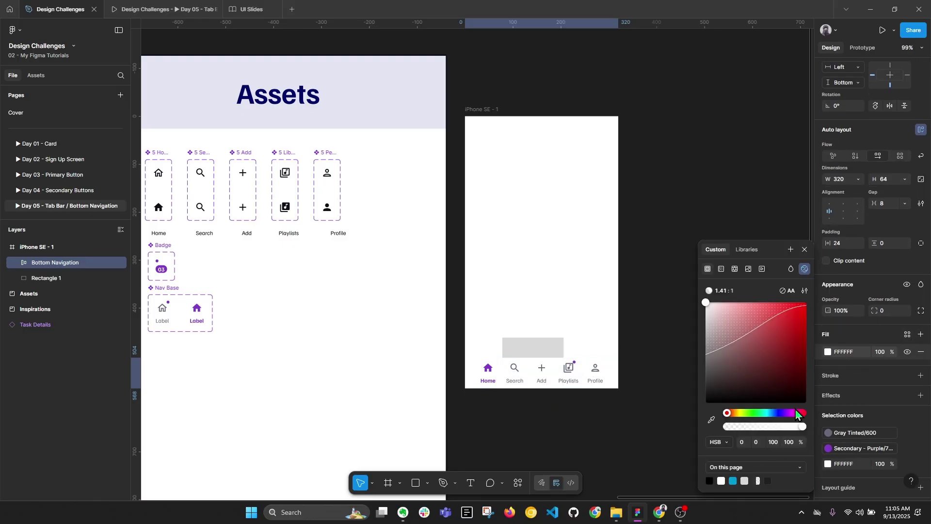
left_click(905, 335)
left_click(733, 394)
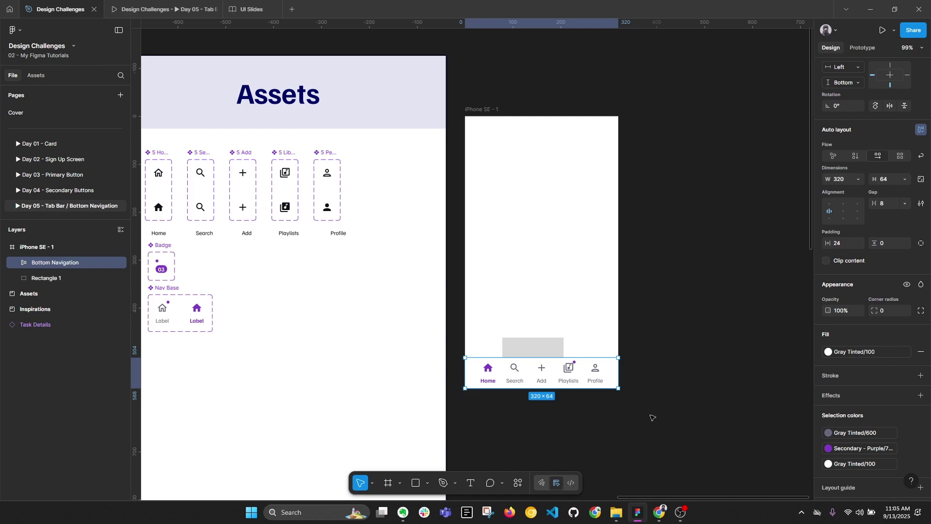
left_click(652, 418)
Switch to the browser and compare the Material 2 bottom navigation page with the Material 3 navigation bar overview, including the differences section
left_click(660, 512)
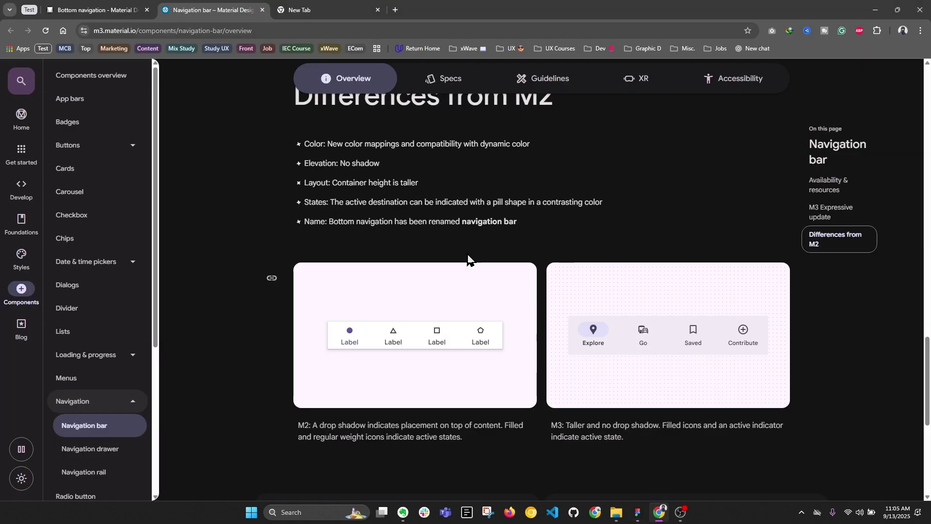
left_click(93, 11)
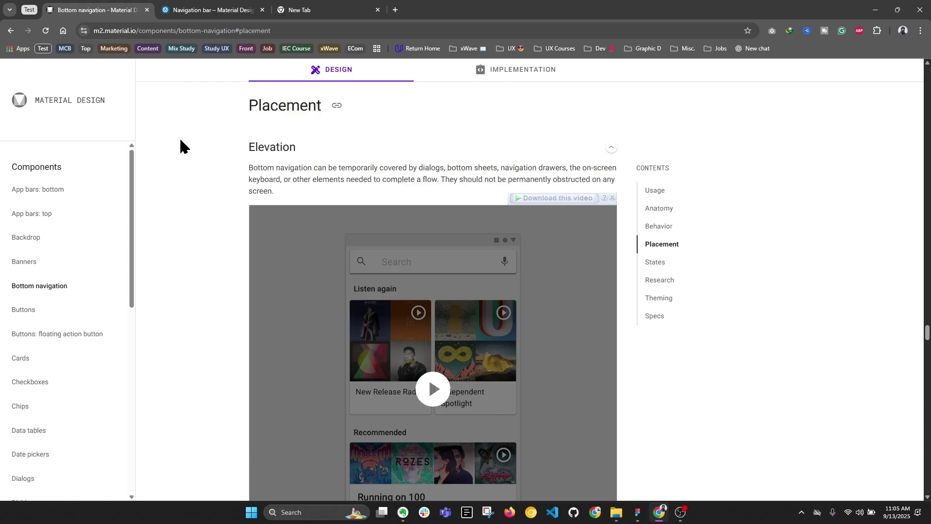
key("ctrl+Tab")
key("ctrl+shift+Tab")
scroll(289, 158, "up", 10)
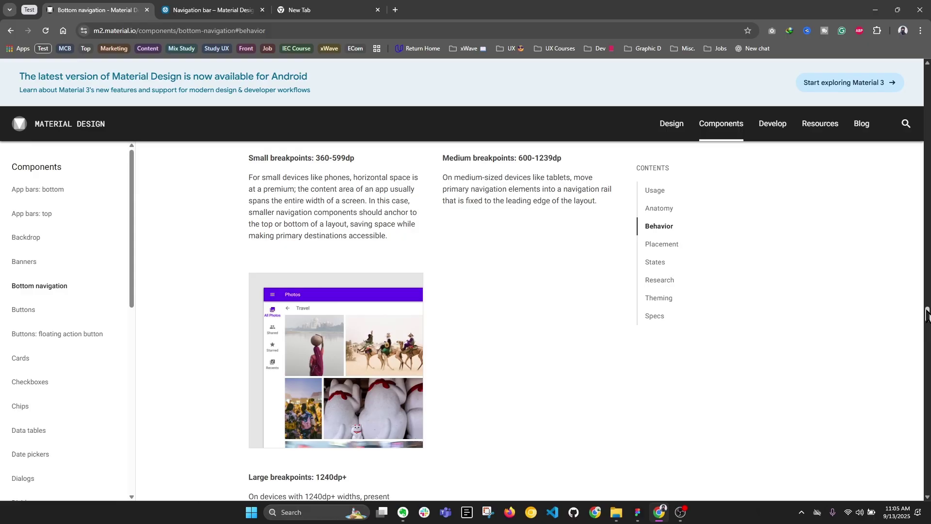
left_click_drag(927, 313, 926, 73)
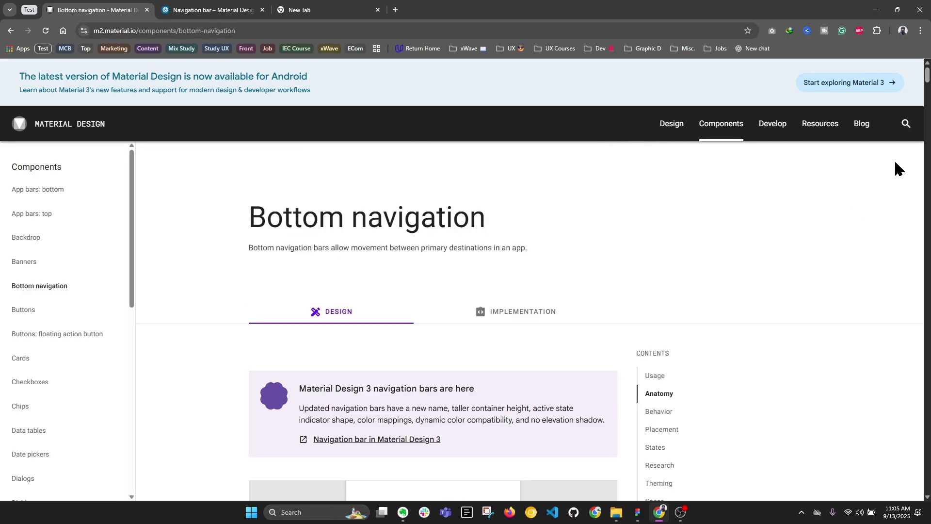
left_click(250, 5)
scroll(350, 206, "up", 5)
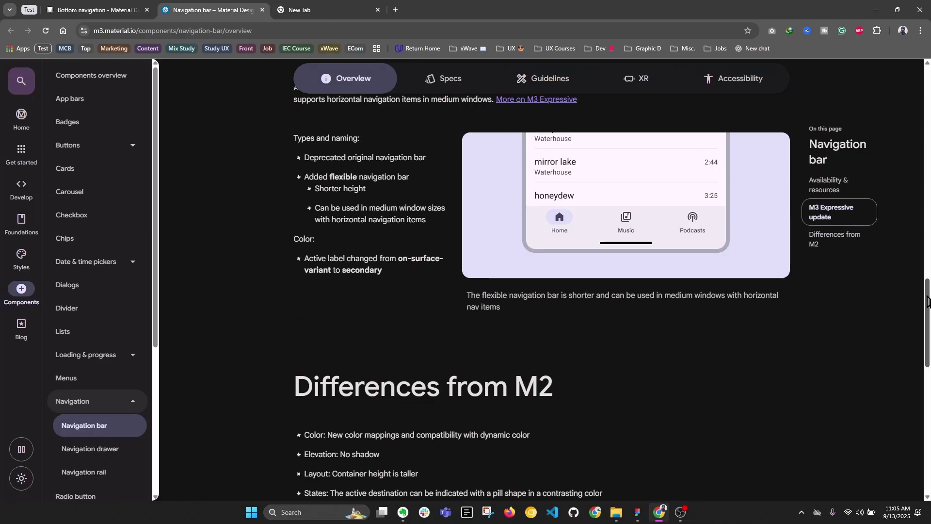
scroll(927, 301, "up", 15)
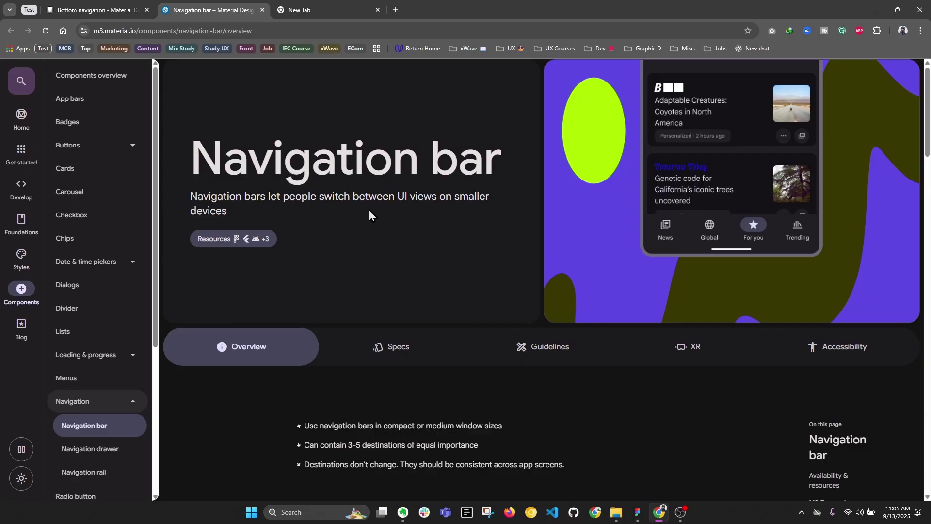
scroll(419, 243, "down", 12)
scroll(441, 277, "down", 10)
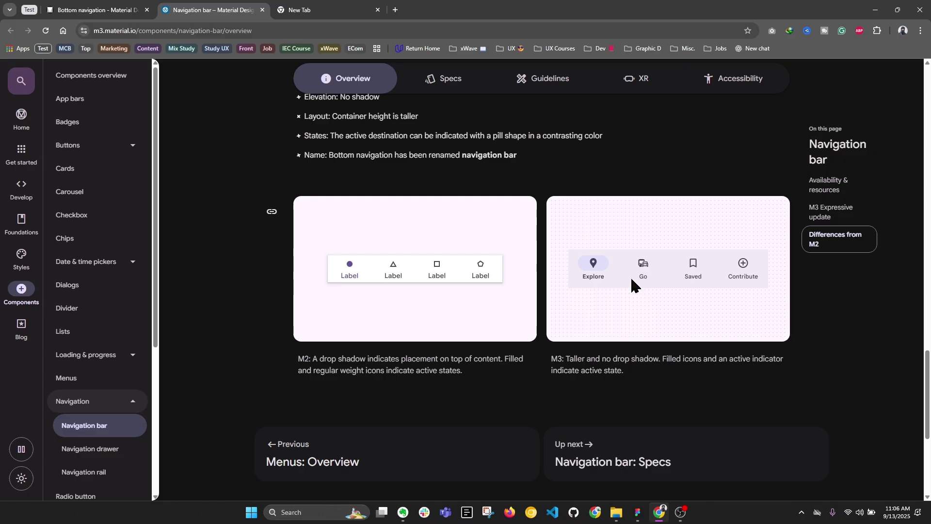
Return to Figma and set the iPhone SE frame's fill to the Gray Tinted/100 color style
left_click(638, 512)
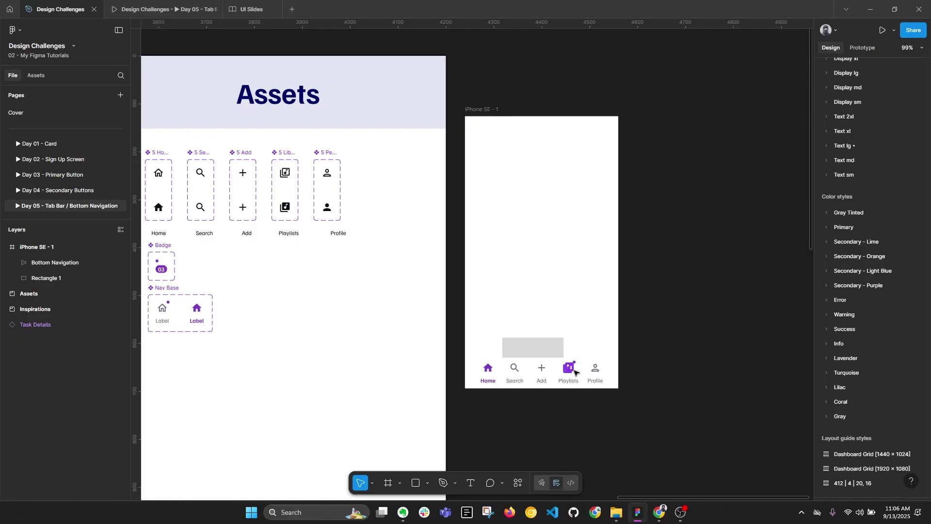
scroll(606, 376, "up", 5)
left_click(674, 374)
scroll(681, 339, "down", 3)
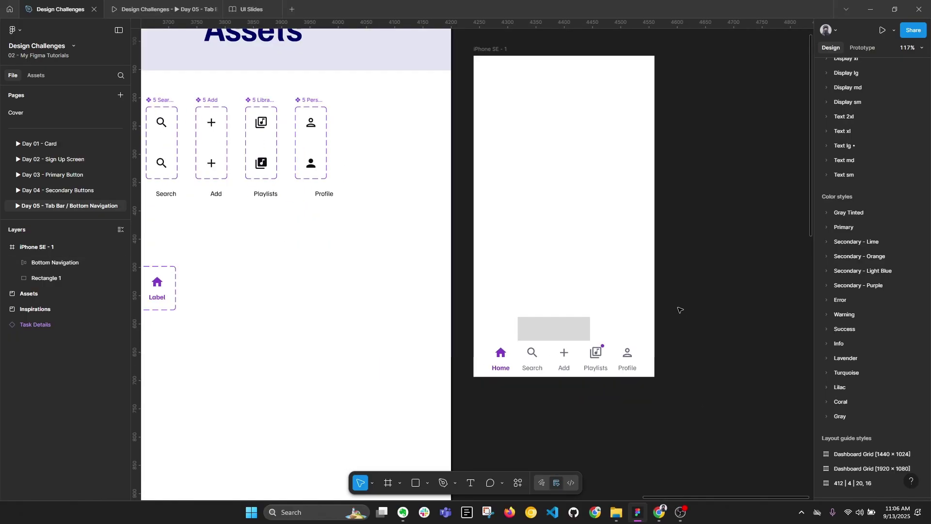
left_click(508, 87)
left_click(907, 281)
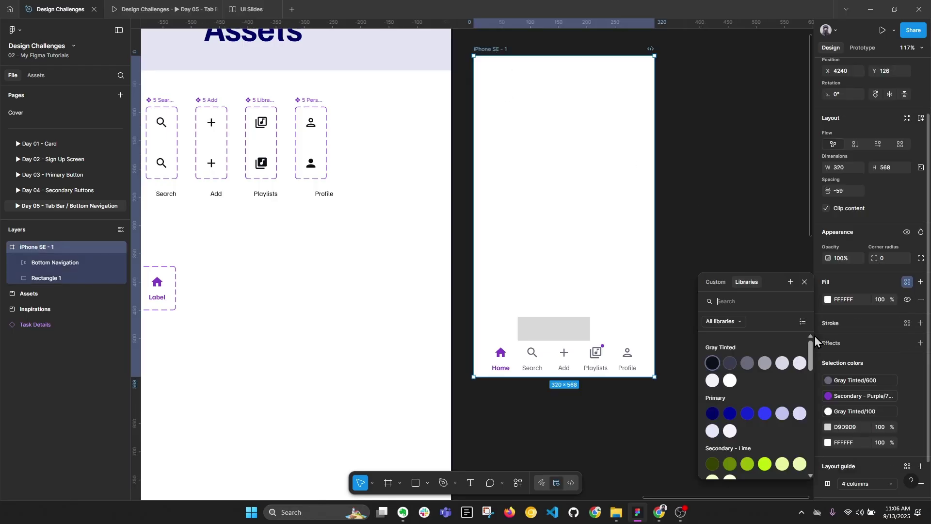
left_click(729, 380)
left_click(630, 357)
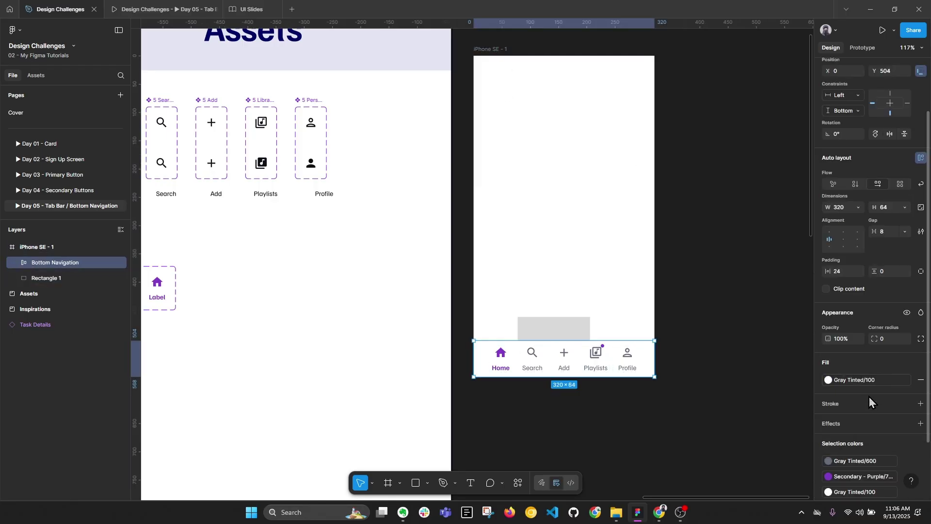
scroll(708, 398, "right", 3)
left_click(631, 422)
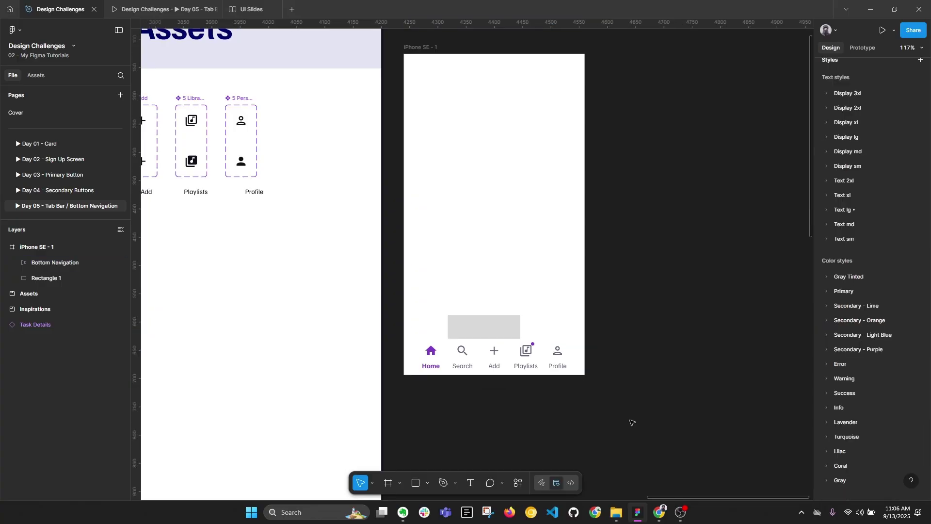
left_click(499, 329)
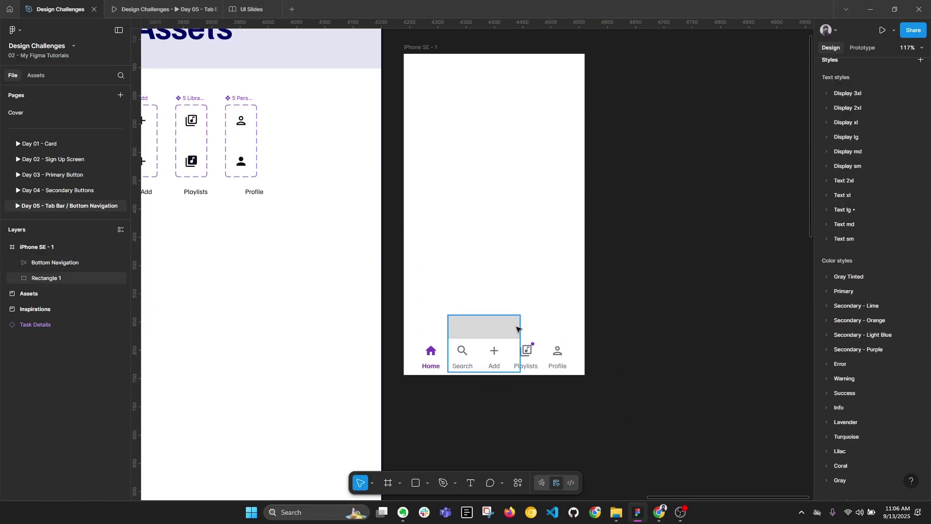
left_click_drag(500, 328, 488, 229)
left_click(776, 415)
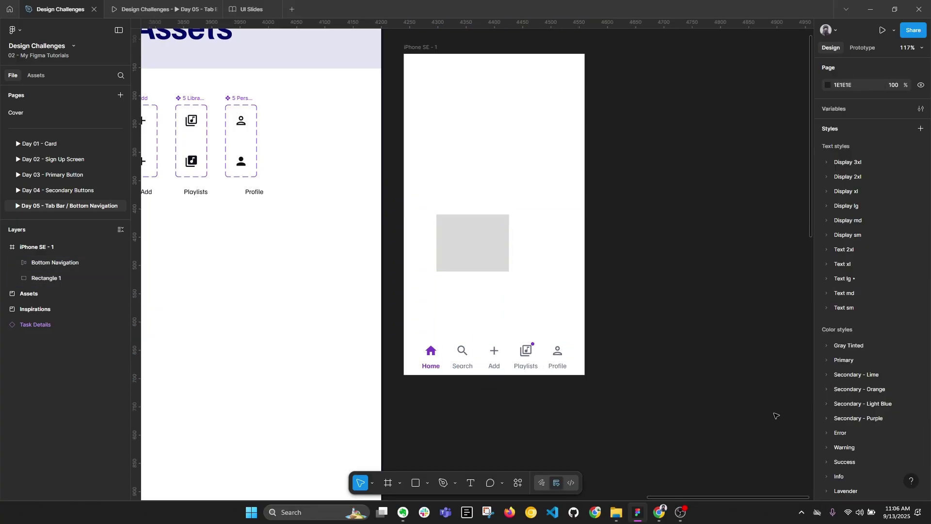
key("ctrl+z")
key("ctrl+z")
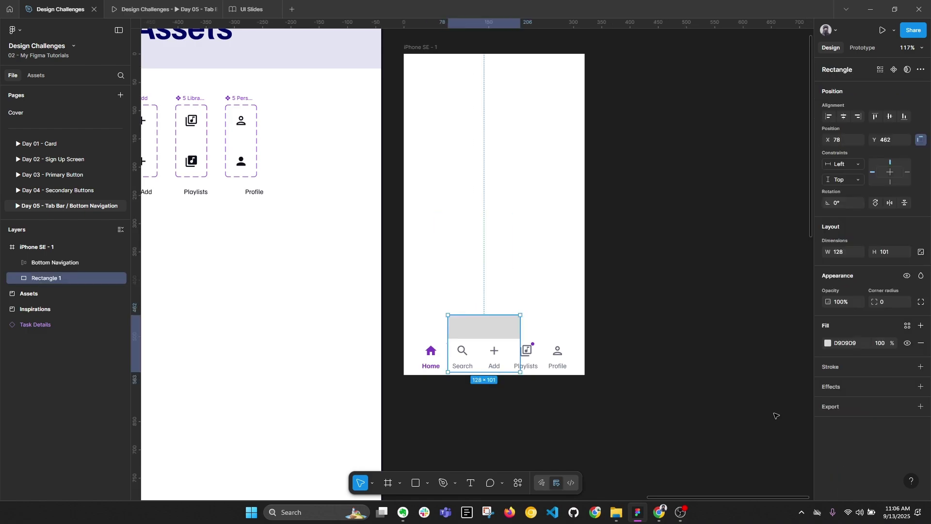
Widen the gray rectangle on both sides to about 252 px, with its left edge at about X 44
left_click_drag(448, 332, 429, 332)
left_click_drag(521, 332, 571, 329)
left_click(612, 349)
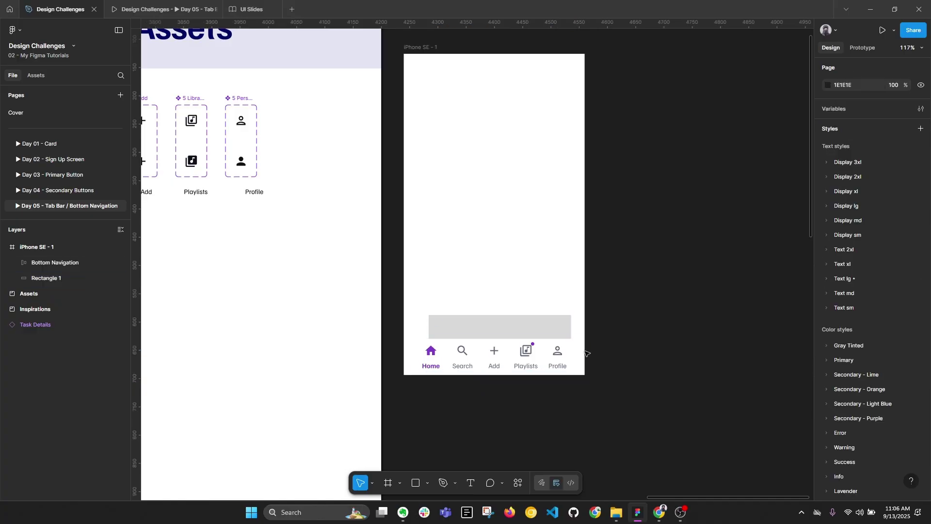
Add a drop shadow effect to the Bottom Navigation frame
left_click(574, 355)
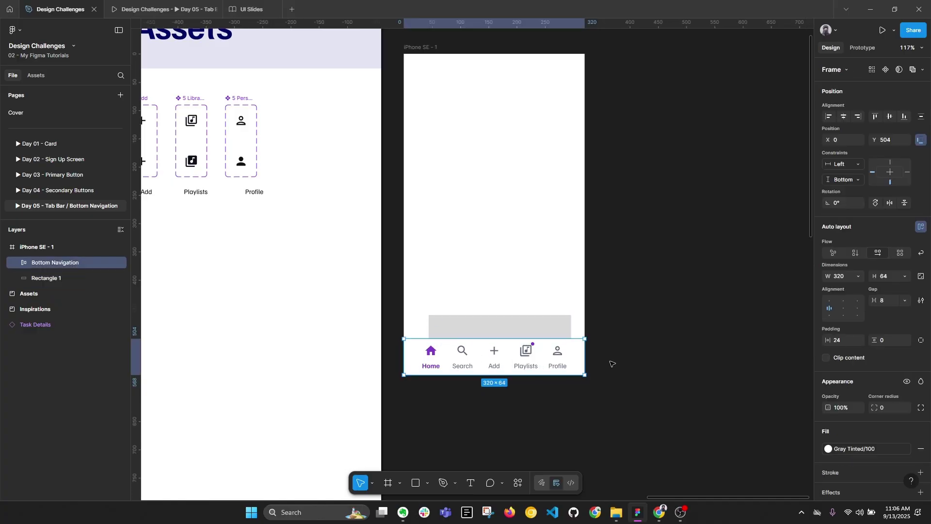
scroll(531, 359, "up", 3)
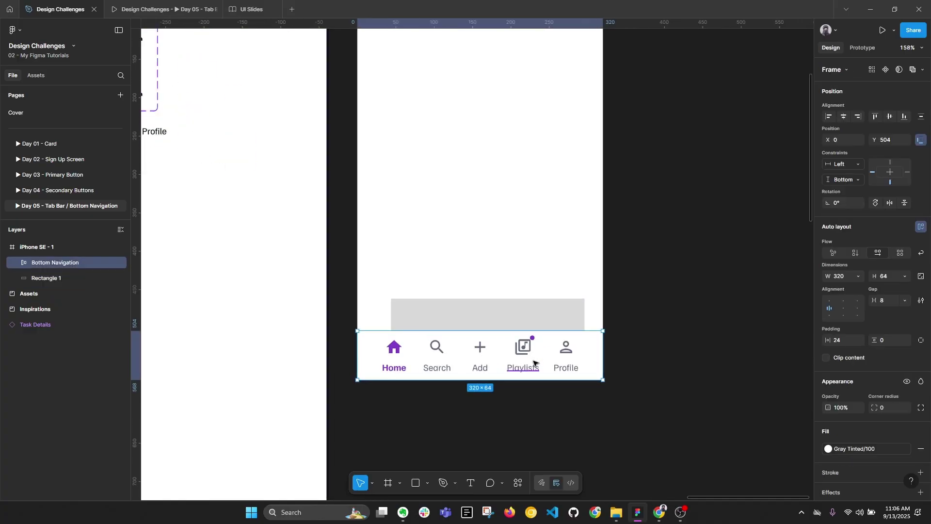
scroll(895, 414, "down", 3)
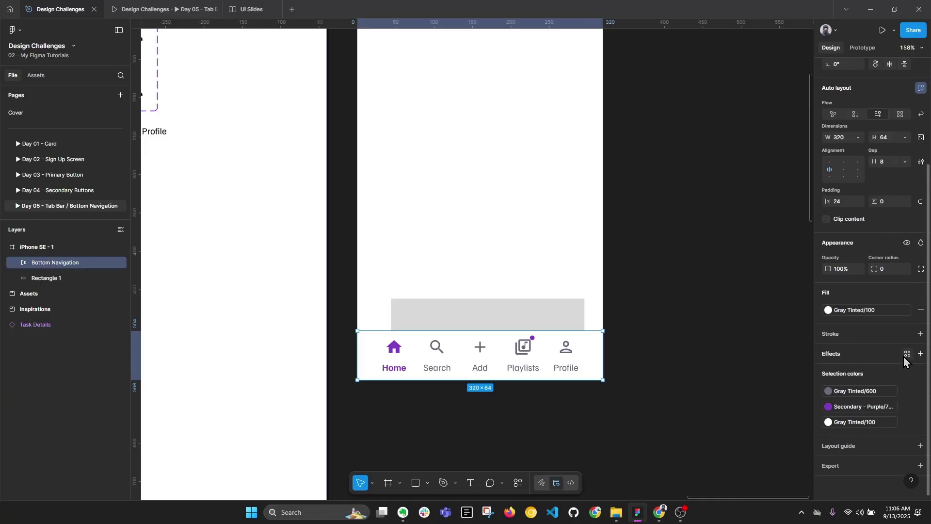
left_click(906, 355)
left_click(921, 353)
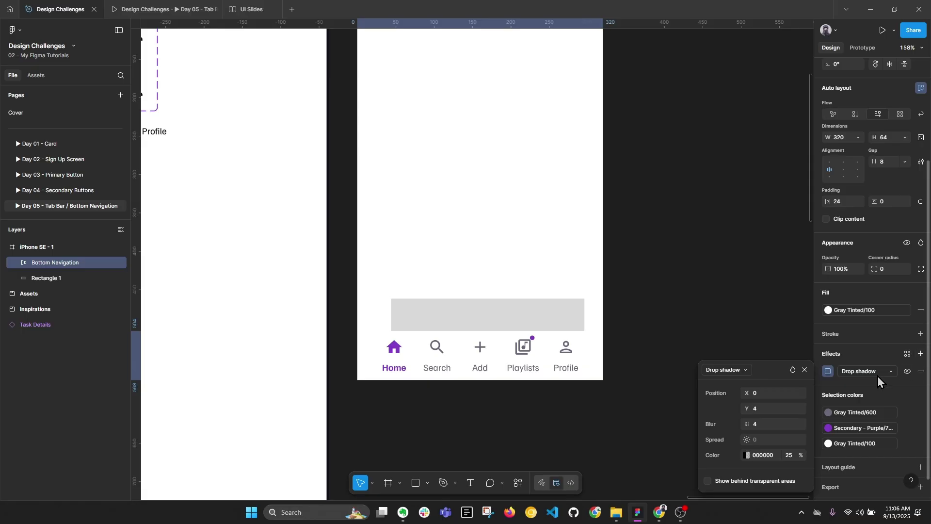
scroll(522, 425, "up", 3)
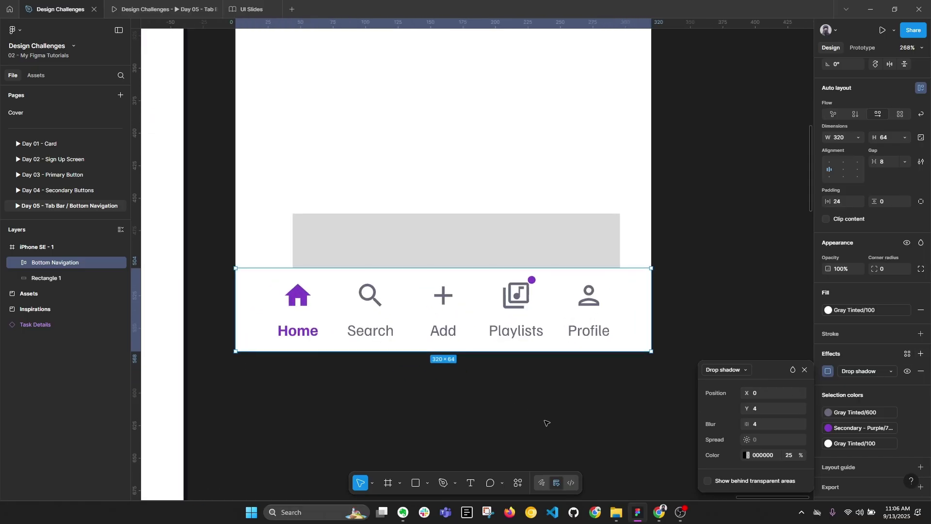
scroll(544, 427, "up", 3)
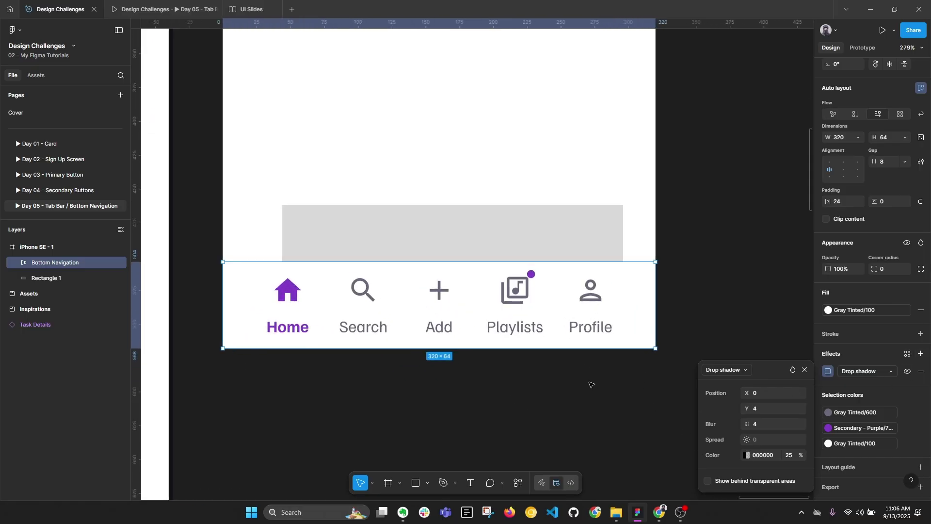
Set the drop shadow's Y offset to -4 and its blur to 8
left_click(757, 412)
key("Left")
type("-")
key("Return")
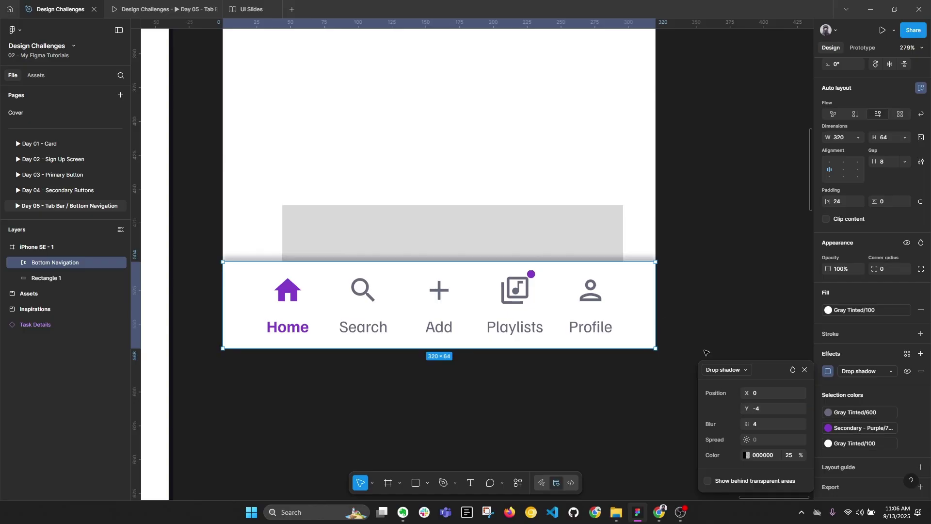
left_click(762, 423)
type("8")
key("Return")
Set the drop shadow's Y offset to -3 and its blur to 6
left_click(764, 408)
key("BackSpace")
type("3")
key("Return")
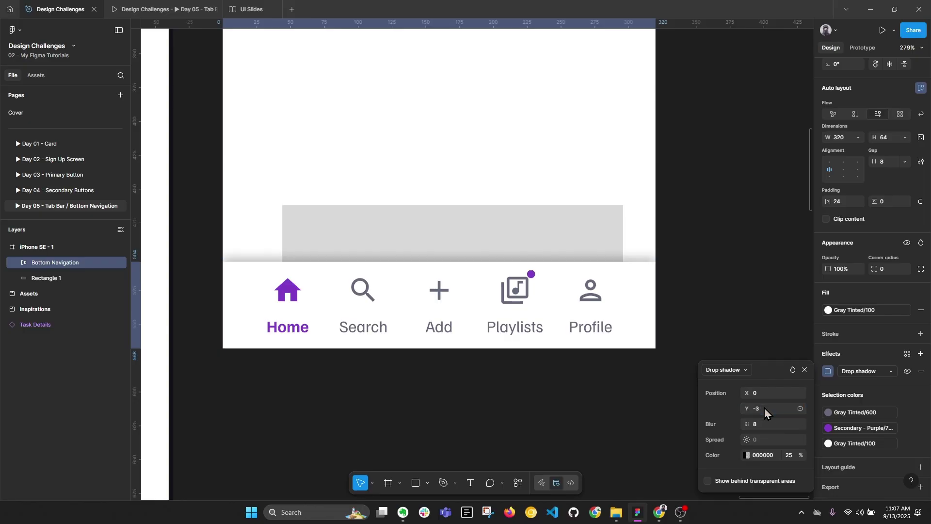
left_click(765, 424)
type("6")
key("Return")
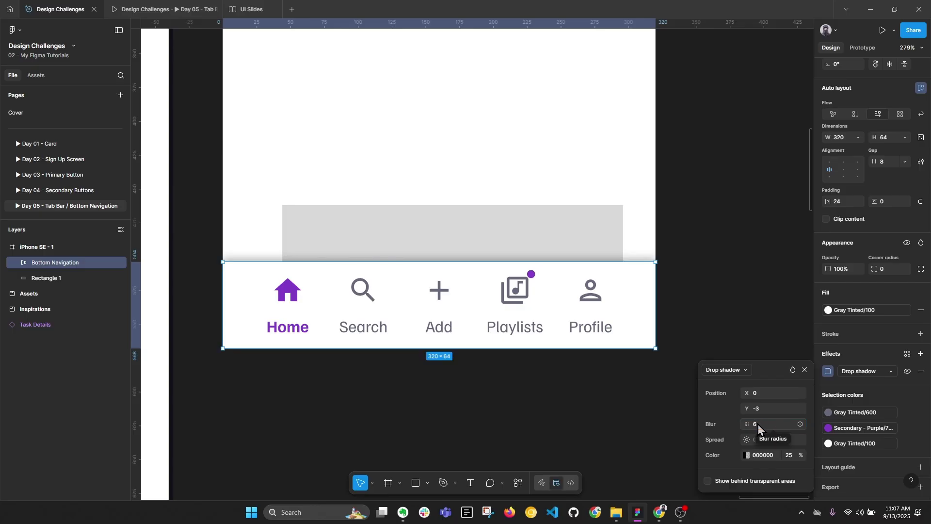
Change the drop shadow color to gray 868686 and adjust its opacity
left_click(746, 457)
left_click_drag(599, 379, 574, 356)
left_click(793, 458)
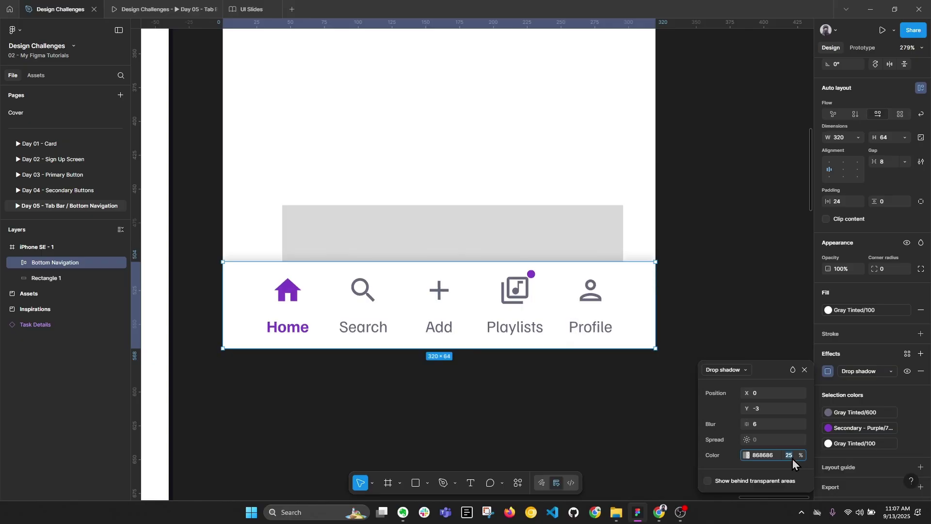
type("2")
key("Return")
left_click(669, 466)
Hide the gray rectangle behind the Bottom Navigation in the iPhone SE frame
left_click(499, 241)
scroll(501, 240, "down", 3)
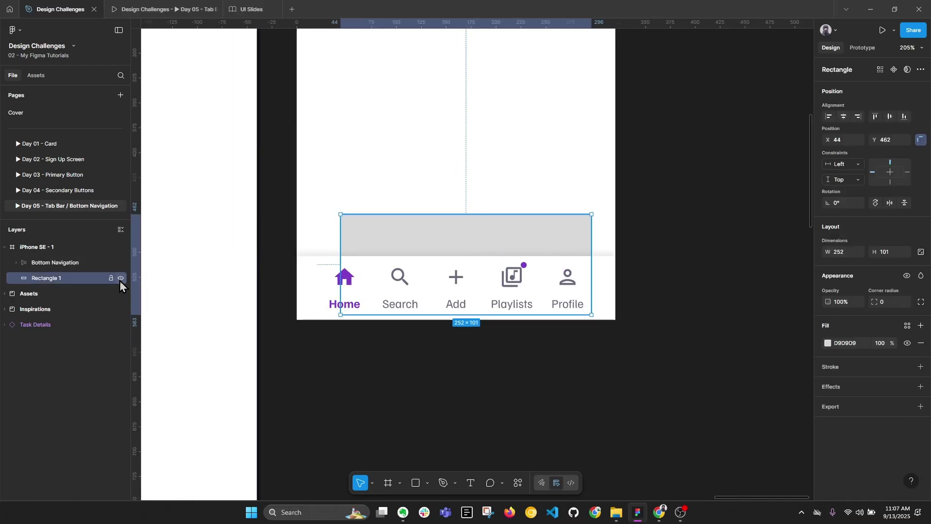
left_click(538, 404)
key("alt+l")
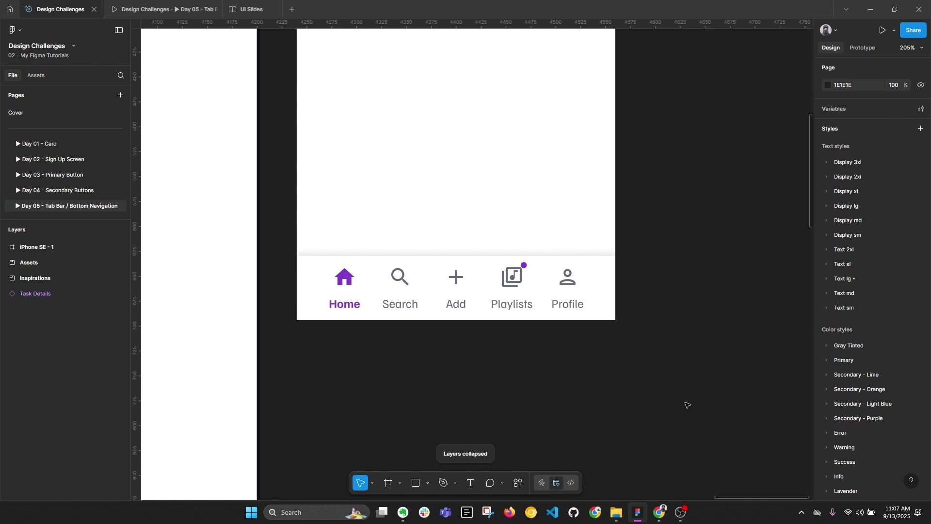
key("ctrl+z")
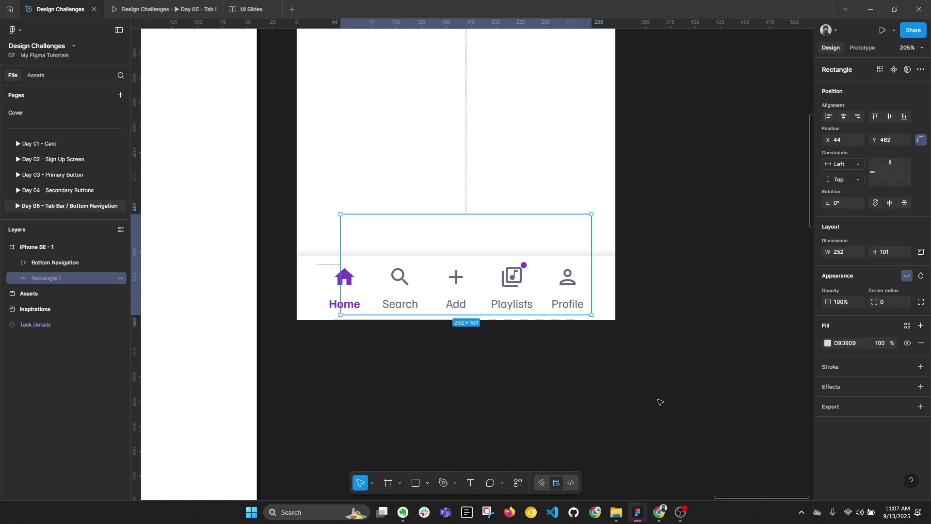
Duplicate the iPhone SE - 1 frame
scroll(666, 402, "down", 5)
left_click(509, 122)
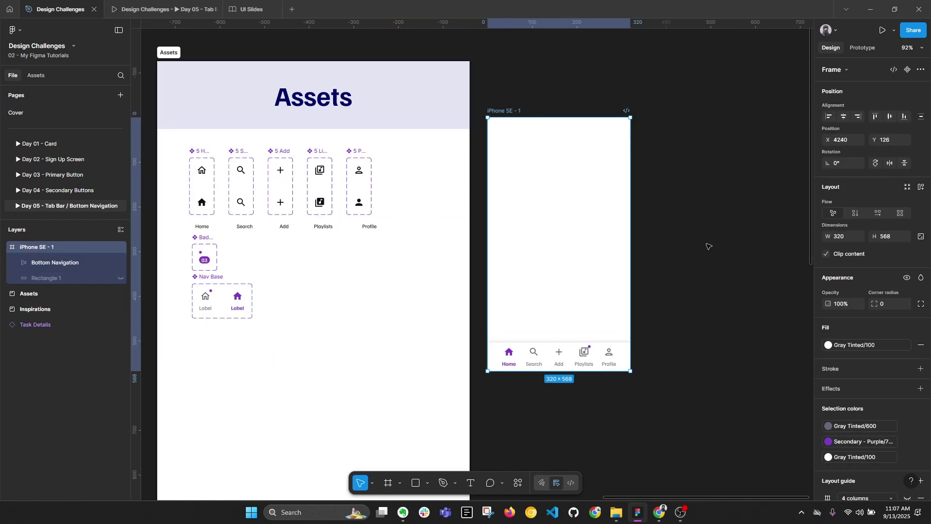
key("ctrl+d")
scroll(721, 279, "right", 3)
Remove the drop shadow from the duplicate's Bottom Navigation and set its fill to the Gray Tinted/200 color style
left_click(557, 391)
scroll(557, 391, "up", 3)
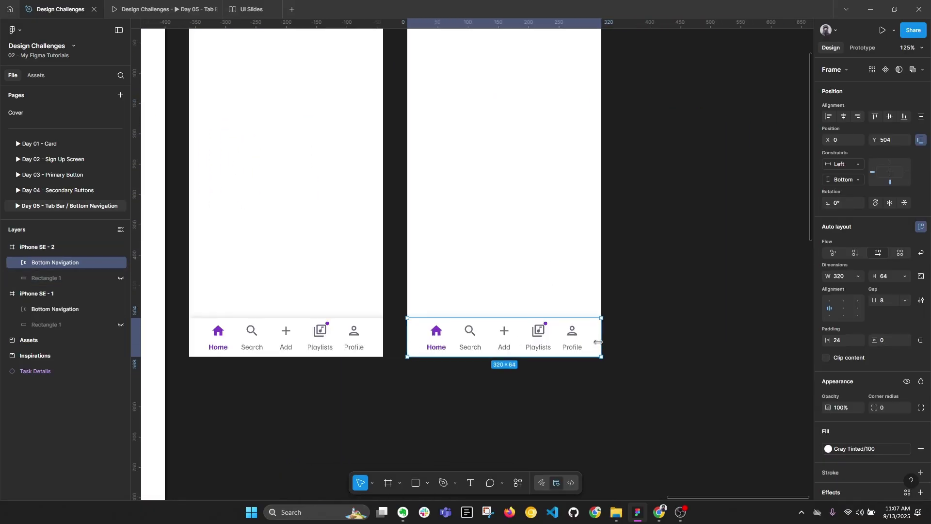
scroll(923, 431, "down", 4)
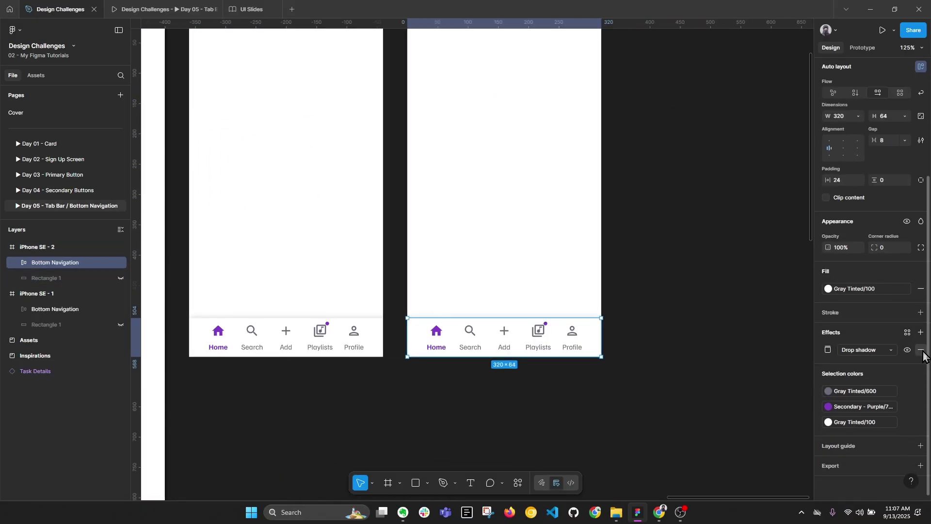
left_click(828, 288)
left_click(713, 394)
left_click(692, 402)
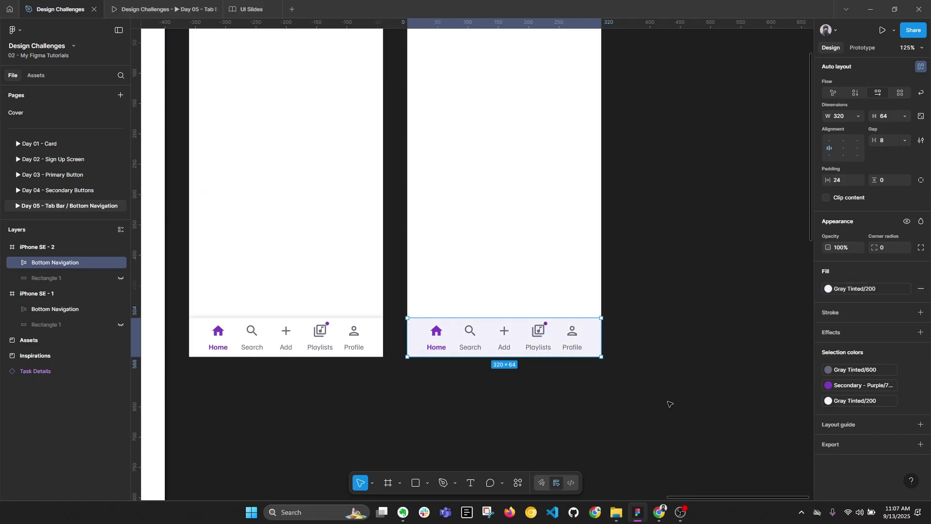
left_click(621, 412)
key("alt+l")
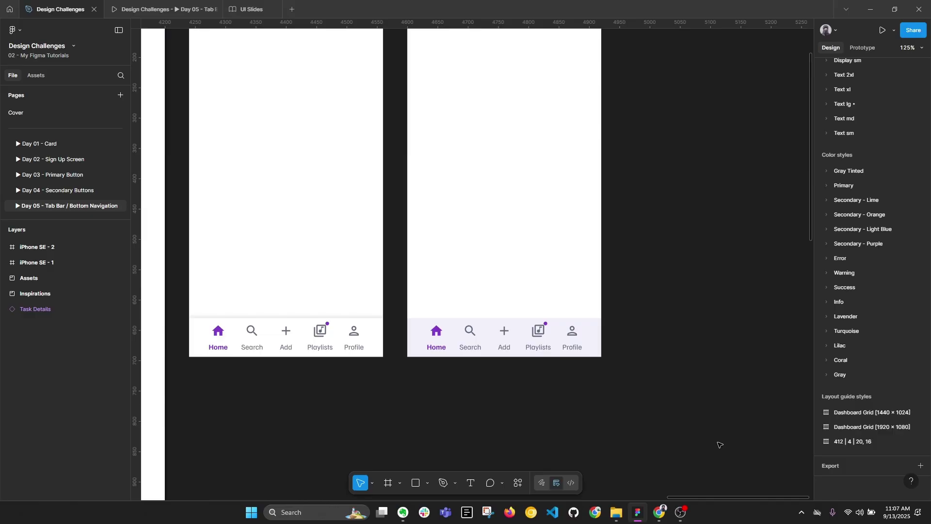
Examine the tab bar examples on the Inspirations board and the two bottom navigation variants
left_click(587, 352)
key("alt+l")
scroll(619, 378, "down", 5)
scroll(617, 370, "left", 10)
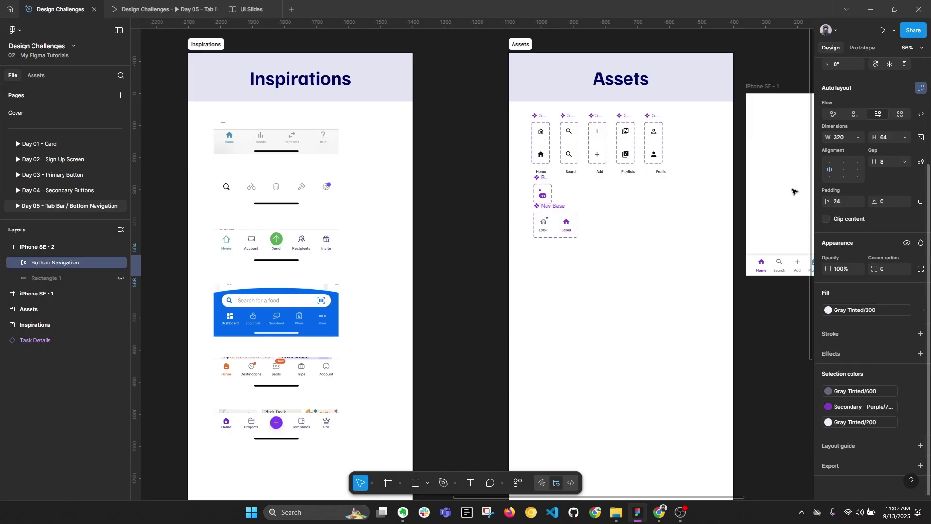
left_click_drag(775, 329, 359, 376)
scroll(441, 328, "up", 3)
scroll(442, 328, "up", 4)
scroll(468, 306, "down", 5)
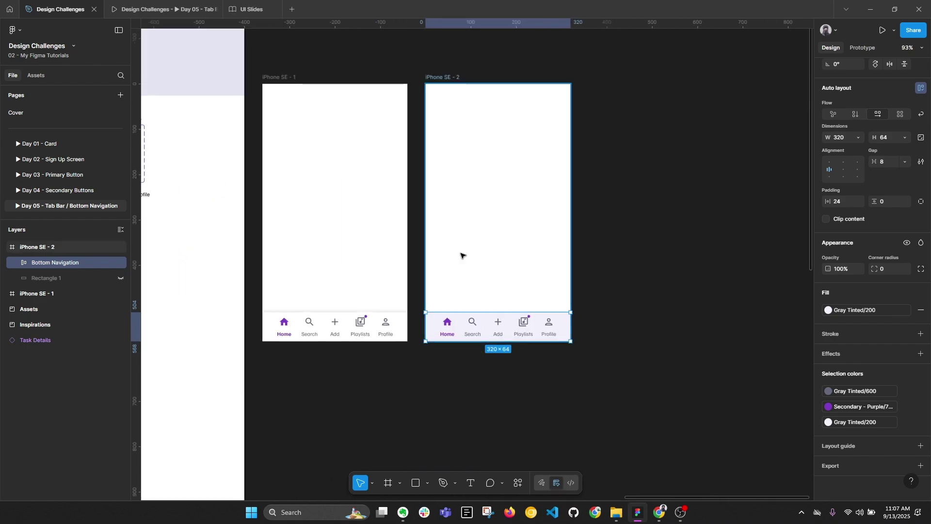
Duplicate the iPhone SE - 2 frame to create a third screen
left_click(452, 82)
key("ctrl+d")
scroll(630, 321, "right", 3)
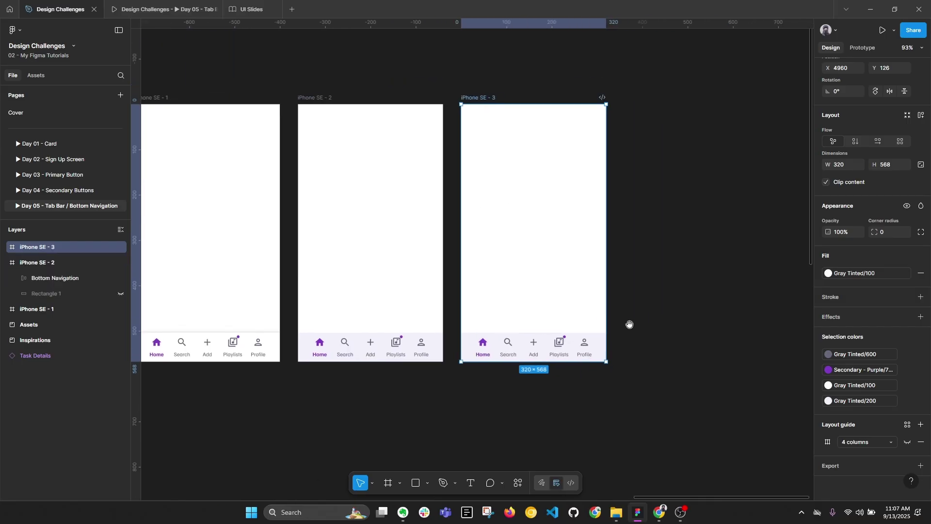
Set the fill of the third screen's Bottom Navigation to the Gray Tinted/100 color style
scroll(575, 349, "up", 5)
left_click(575, 346)
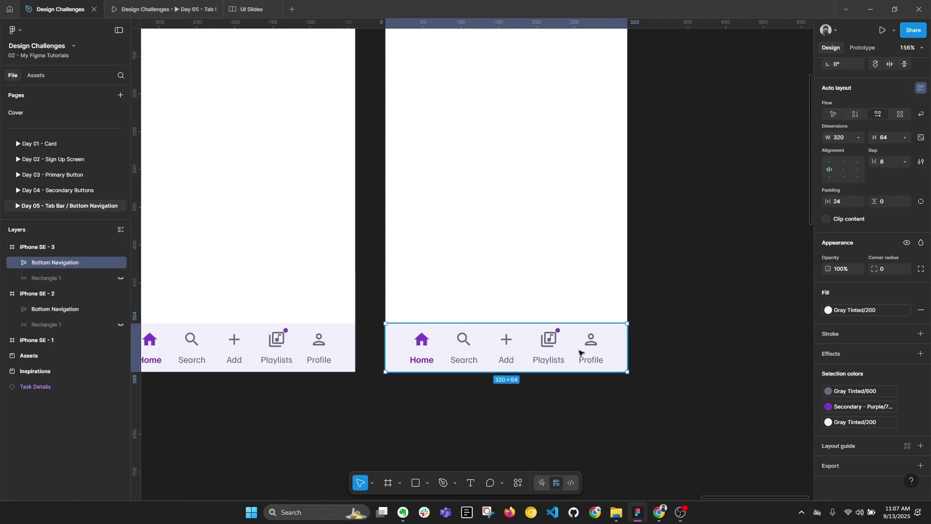
left_click(880, 312)
left_click(730, 394)
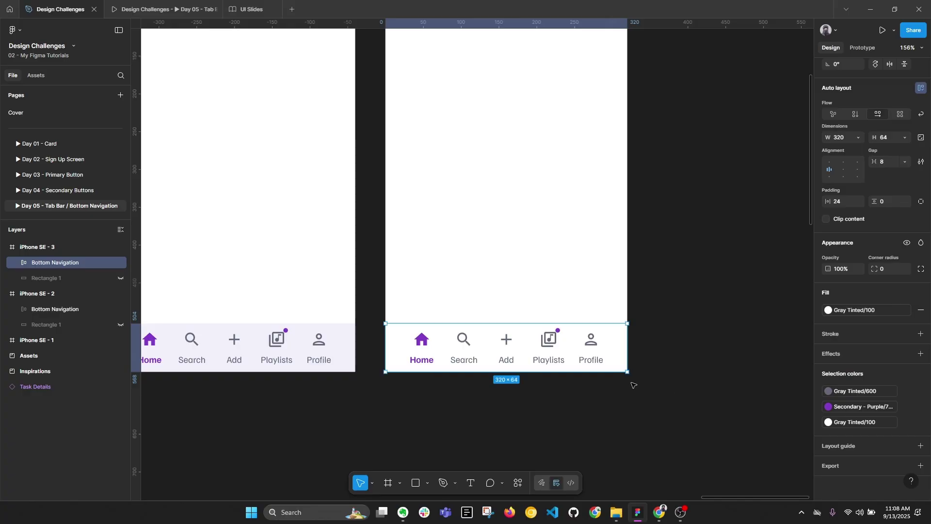
Add a stroke to the third screen's Bottom Navigation using the Gray Tinted/300 color style
scroll(558, 262, "up", 4)
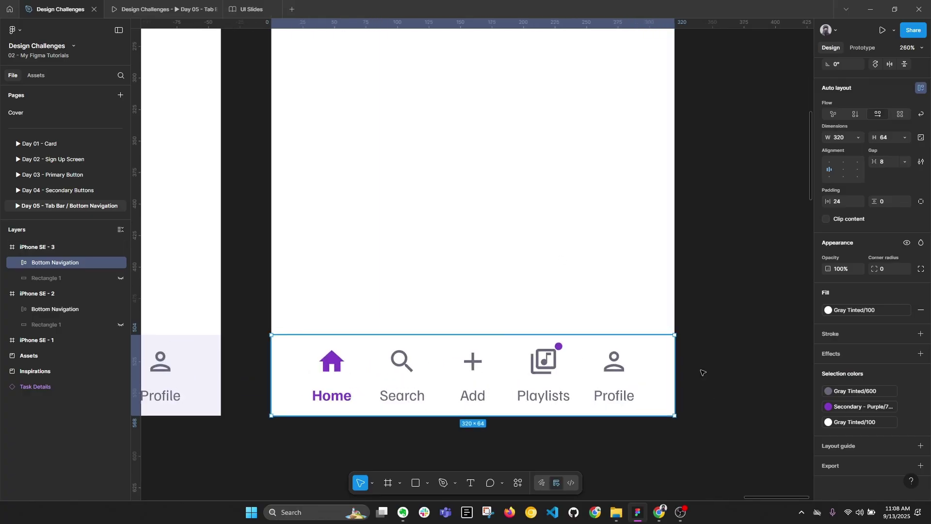
left_click(921, 334)
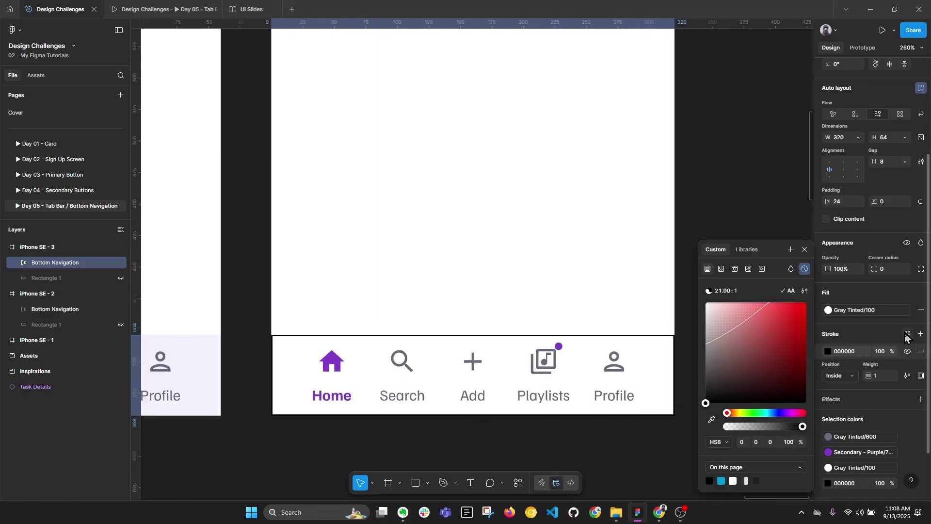
left_click(907, 333)
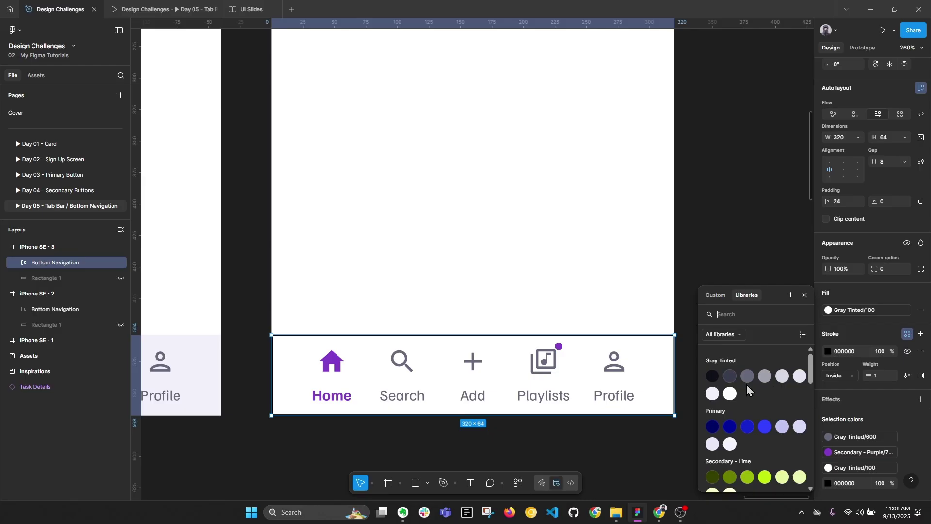
left_click(800, 376)
left_click(753, 436)
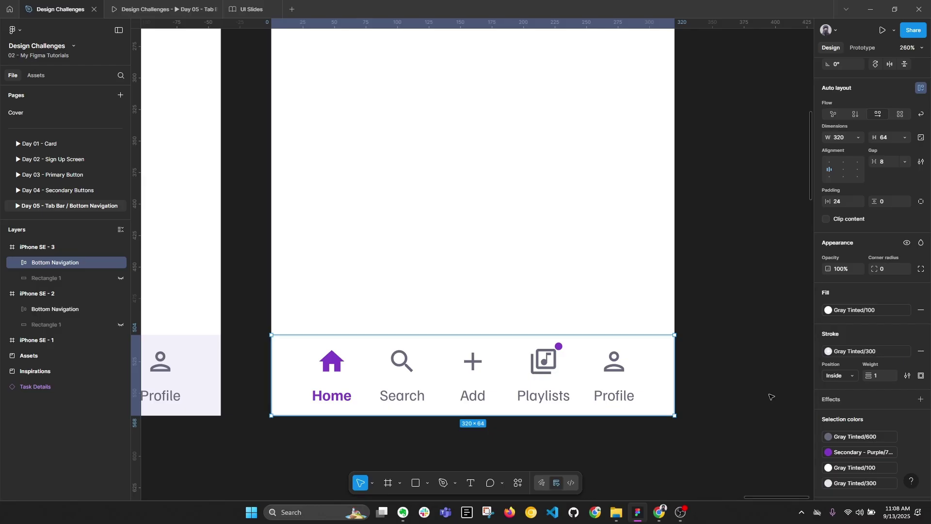
left_click(753, 436)
left_click(660, 384)
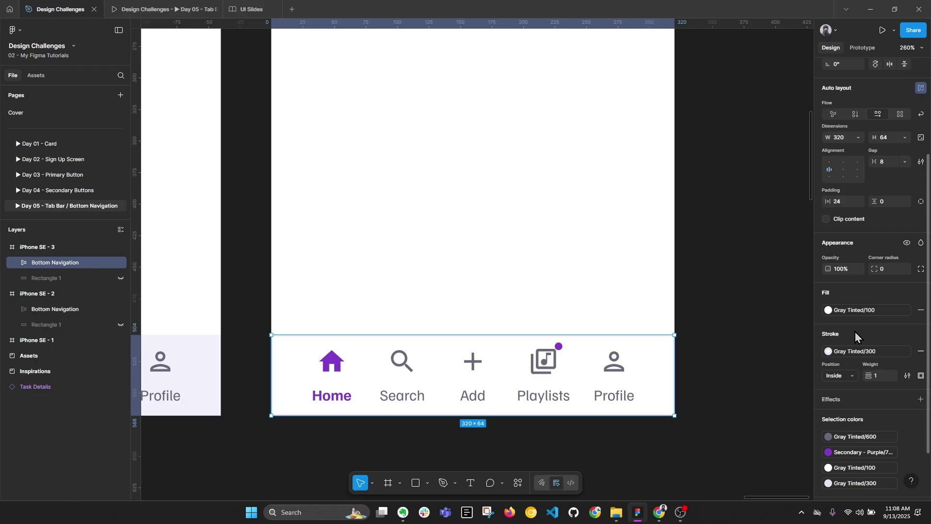
left_click(828, 351)
key("Escape")
left_click(769, 444)
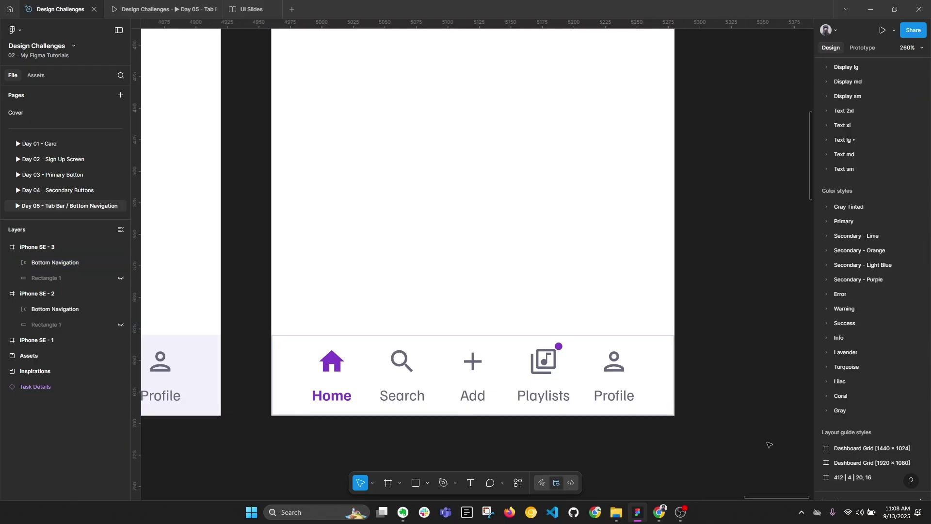
Restrict the stroke on the third screen's Bottom Navigation to its top side only
left_click(615, 381)
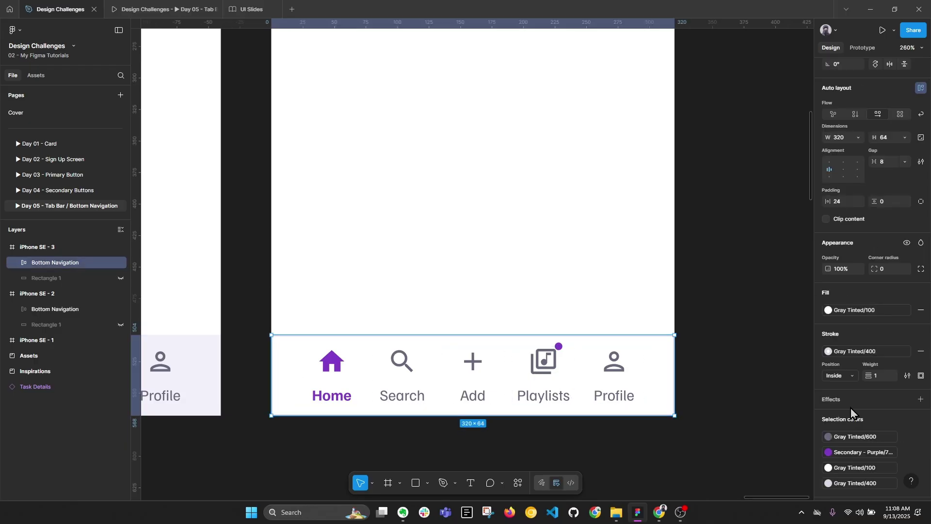
left_click(920, 376)
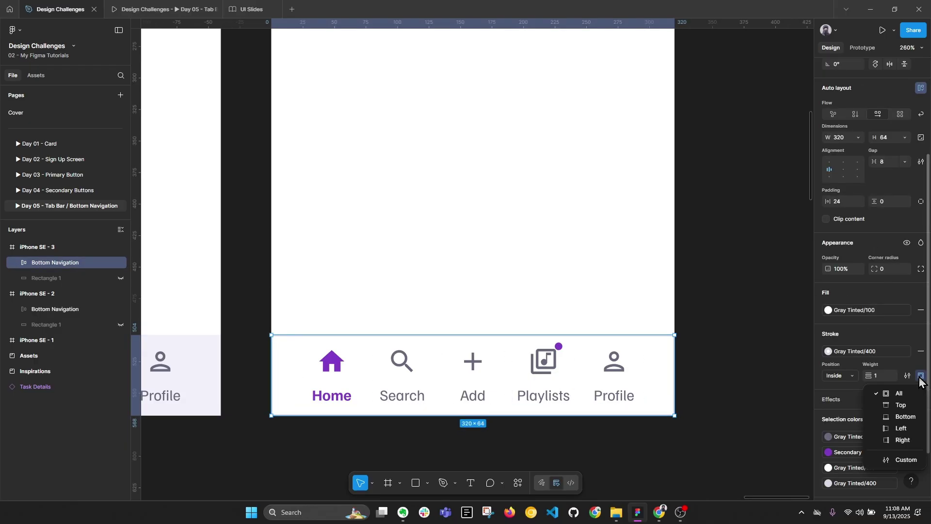
left_click(904, 406)
left_click(772, 411)
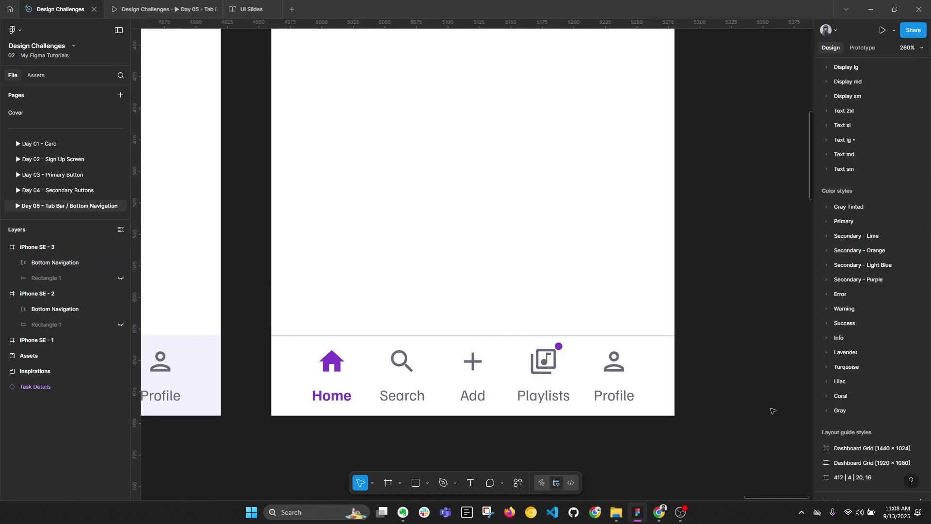
Set the height of the Bottom Navigation on all three iPhone SE screens to 72
scroll(772, 411, "down", 10)
left_click(495, 380)
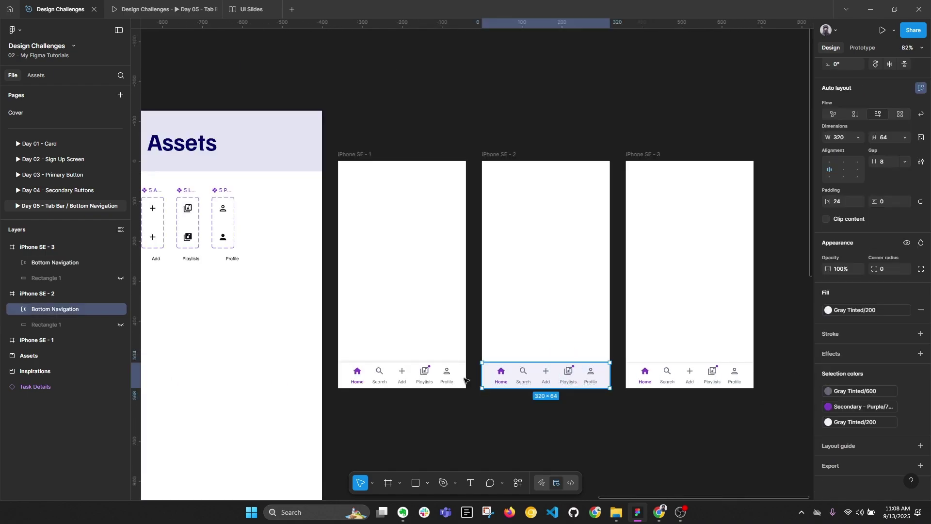
left_click(412, 383, "shift")
left_click(679, 383, "shift")
left_click(890, 139)
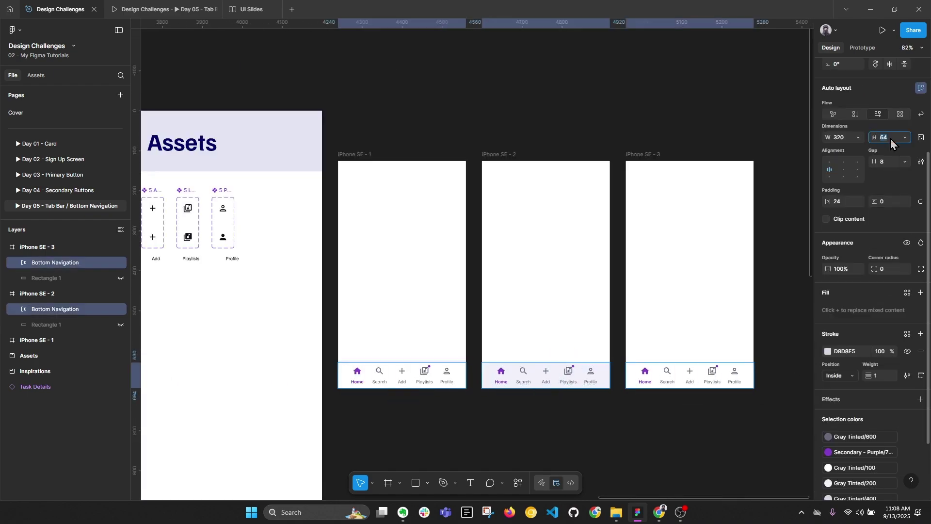
type("72")
key("Return")
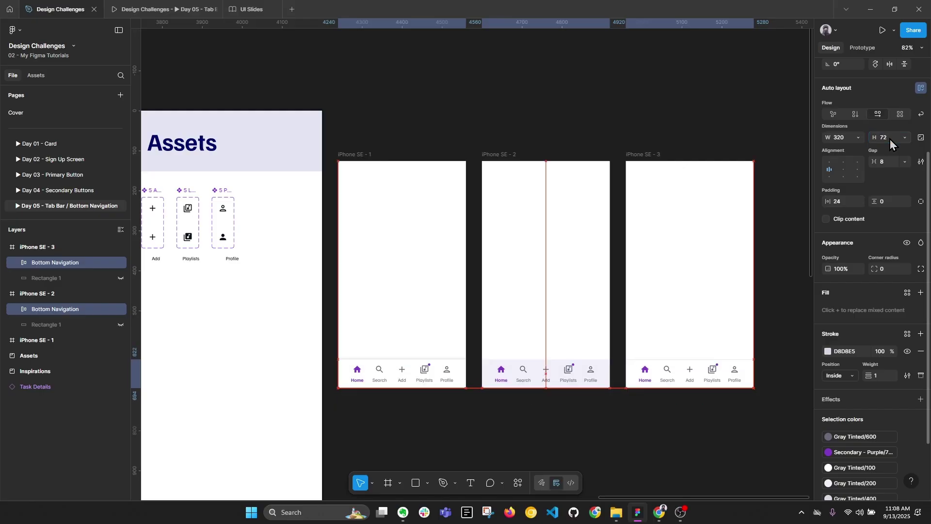
Set the auto layout gap of both Nav Base variants on the Assets board to 4
scroll(754, 409, "up", 5)
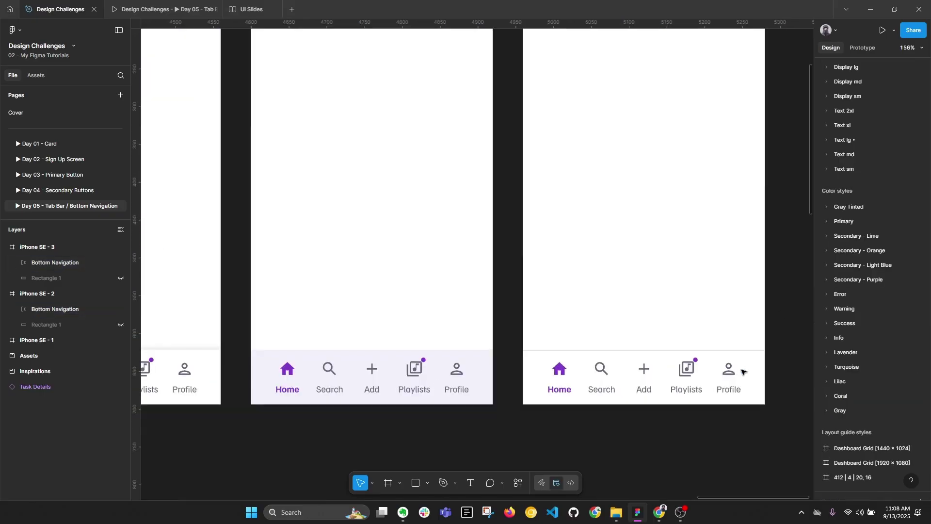
left_click(735, 381)
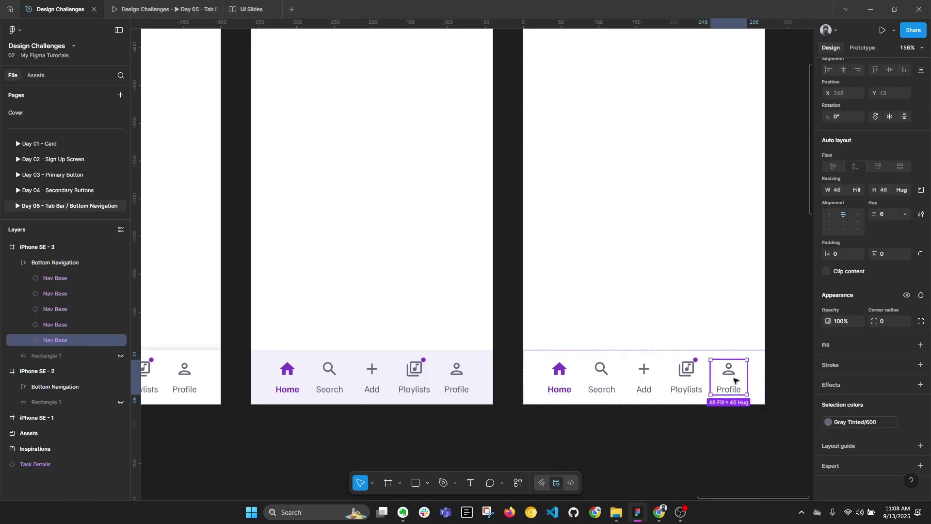
left_click(795, 379)
scroll(786, 376, "down", 5)
scroll(314, 287, "left", 3)
left_click_drag(297, 302, 185, 340)
left_click(885, 177)
key("Return")
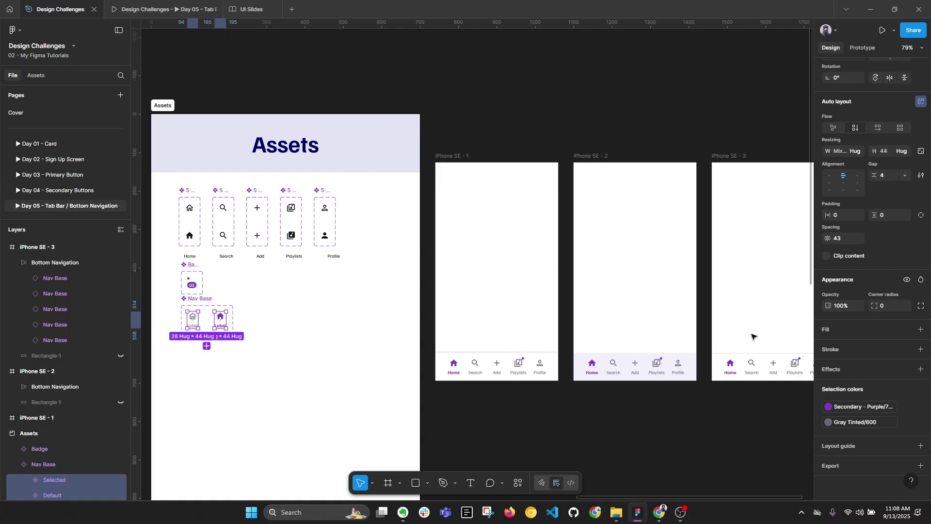
left_click(571, 429)
Deselect everything and collapse all the expanded layers
left_click(605, 369)
left_click(696, 407)
scroll(601, 353, "up", 5)
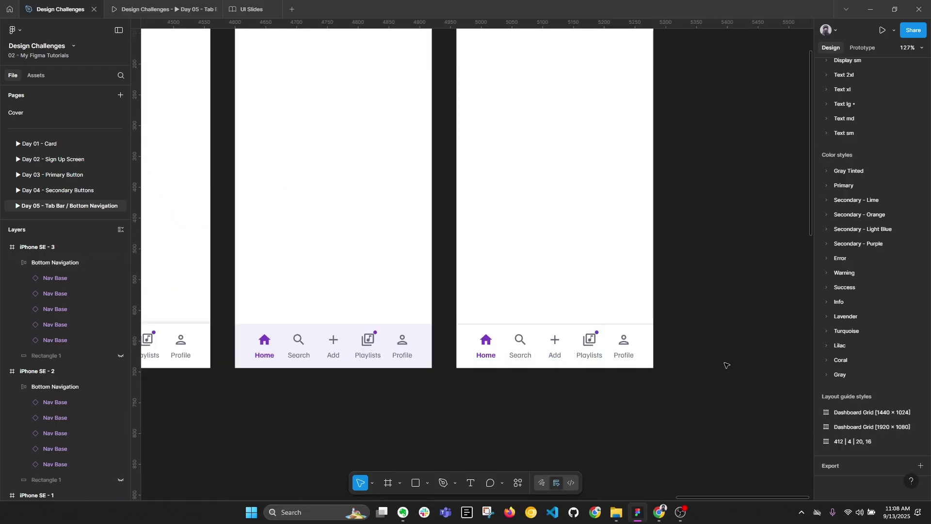
key("alt+l")
scroll(727, 361, "down", 5)
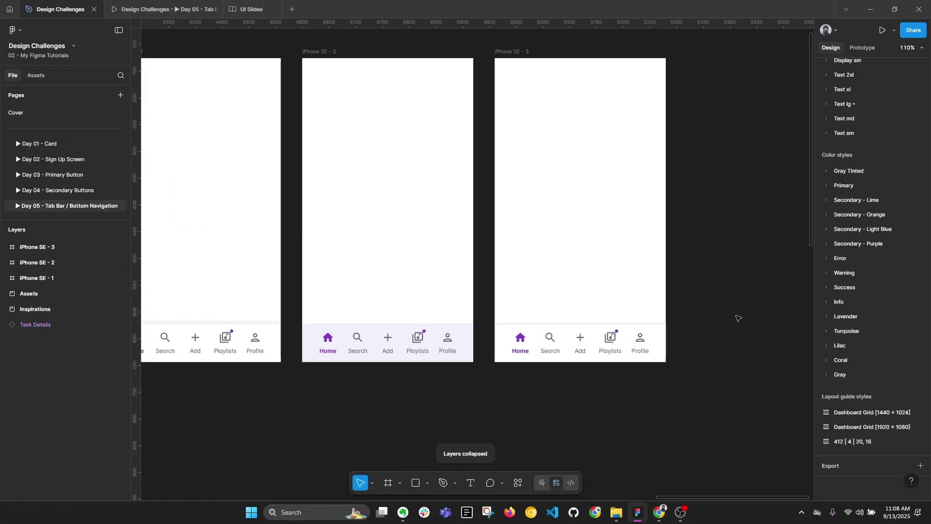
scroll(588, 322, "up", 2)
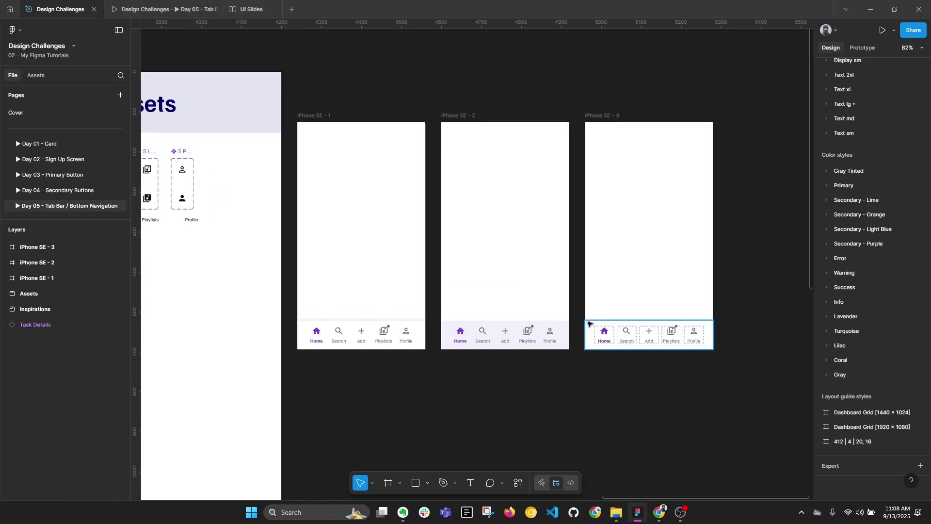
Place a copy of the third screen's Bottom Navigation on the Assets board, below the Nav Base component set
left_click(635, 334)
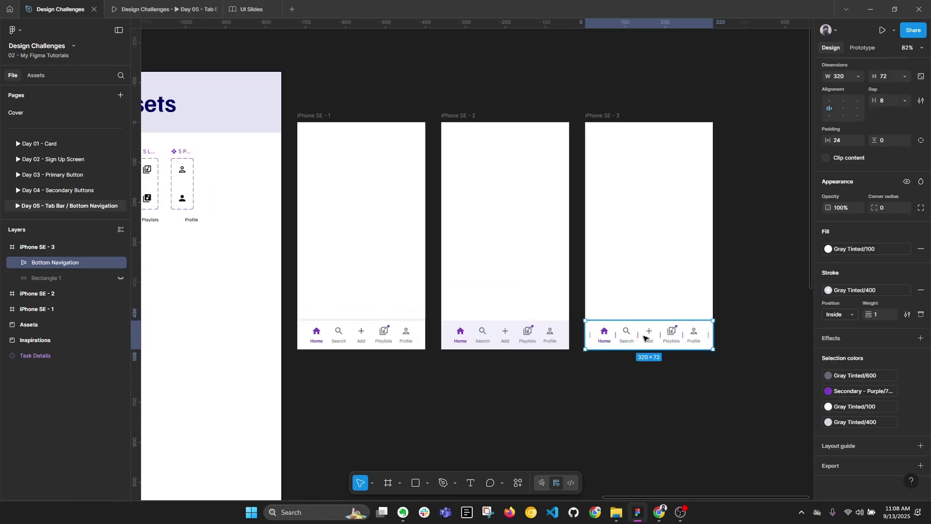
scroll(645, 338, "down", 2)
left_click_drag(626, 335, 219, 343)
scroll(296, 368, "up", 5)
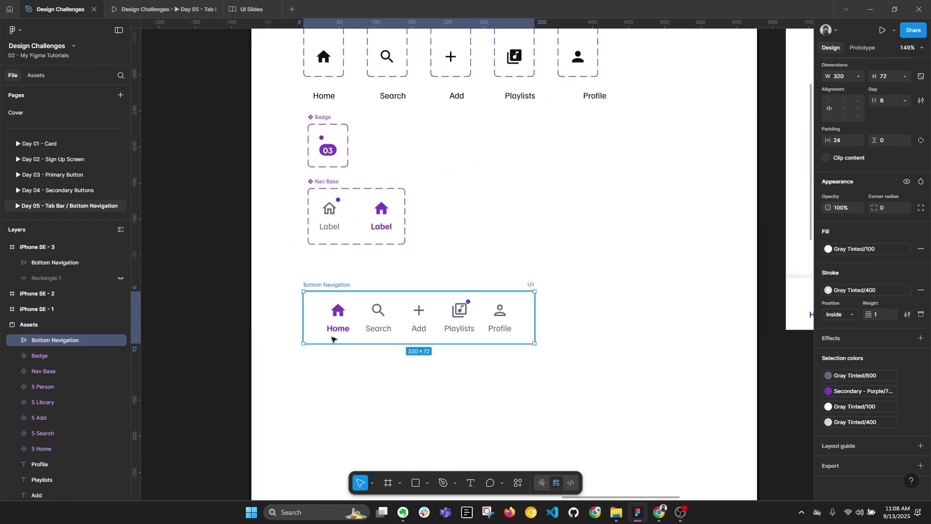
Rename the bottom navigation frame in the Assets section to "Bottom Navigation / Home"
scroll(334, 324, "up", 2)
double_click(334, 286)
left_click(344, 280)
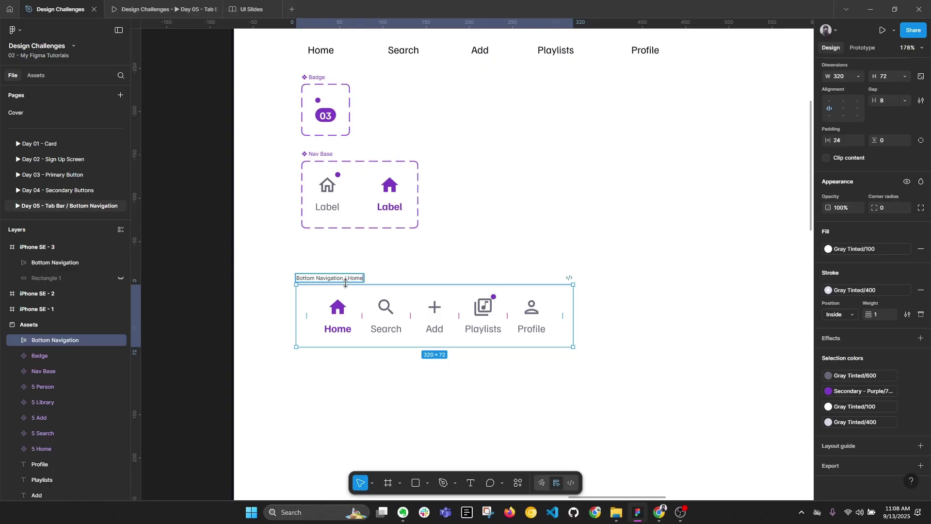
type("/ Home")
key("Return")
Duplicate the Home navigation bar directly below itself and rename the copy "Bottom Navigation / Search"
left_click_drag(346, 280, 347, 357)
double_click(347, 355)
left_click(362, 354)
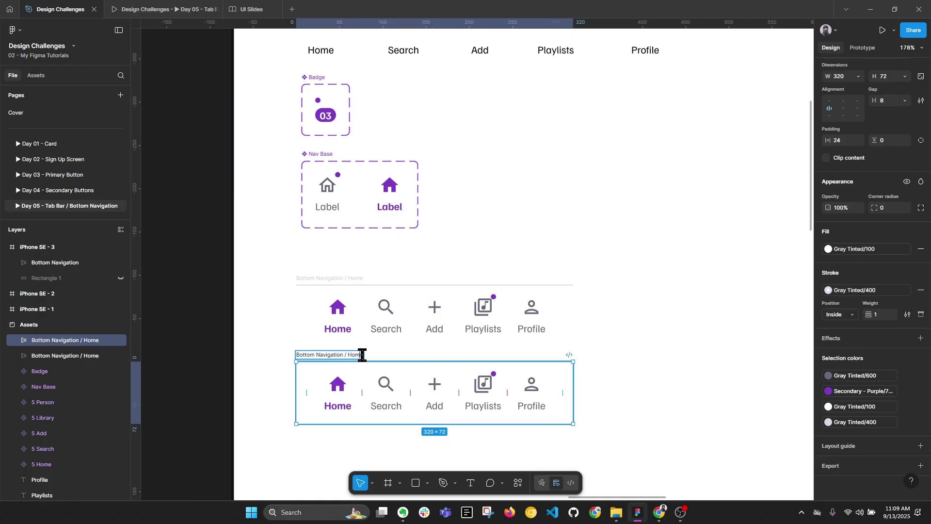
type("Search")
key("Return")
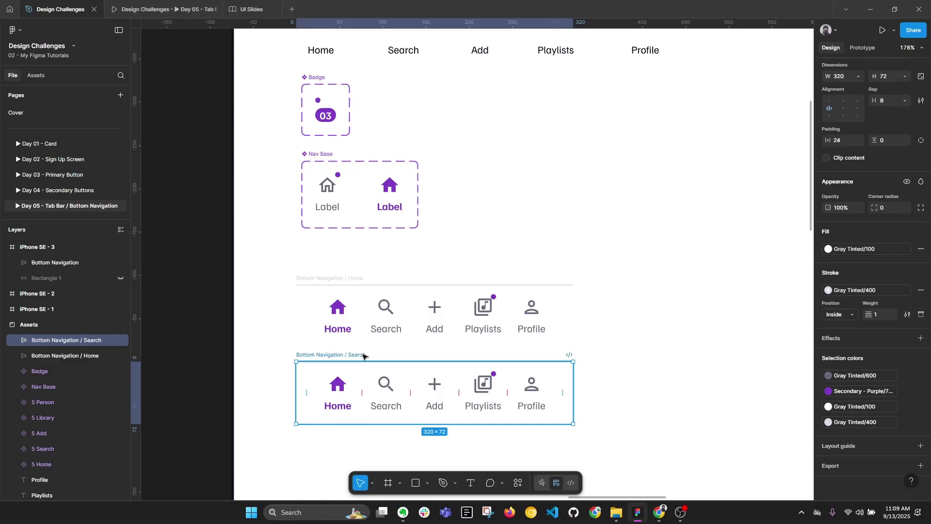
Duplicate the Search navigation bar below itself and rename the copy "Bottom Navigation / Add"
scroll(359, 353, "down", 3)
left_click_drag(322, 244, 324, 319)
double_click(328, 318)
left_click(334, 319)
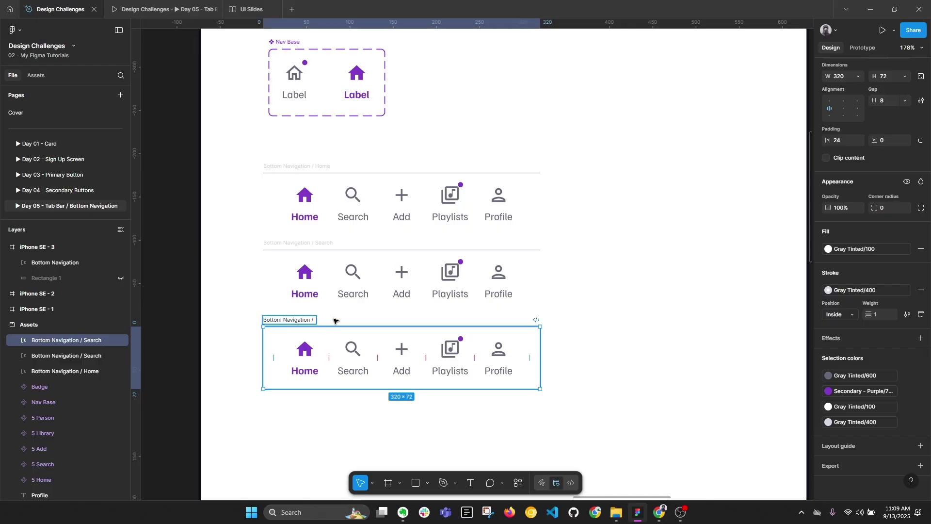
type("Add")
key("Return")
Duplicate the Add navigation bar below itself and rename the copy "Bottom Navigation / Playlists"
left_click_drag(322, 316, 318, 408)
scroll(316, 383, "down", 2)
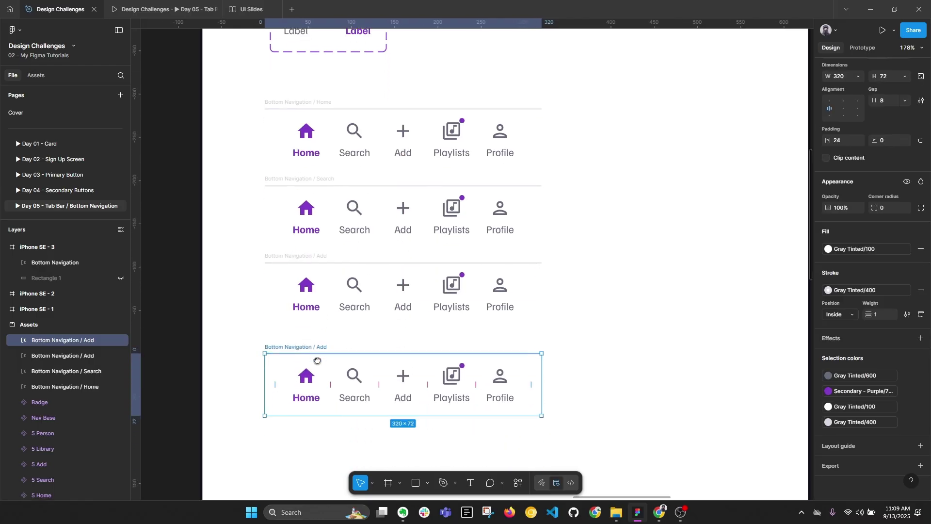
double_click(327, 347)
left_click(329, 349)
double_click(327, 349)
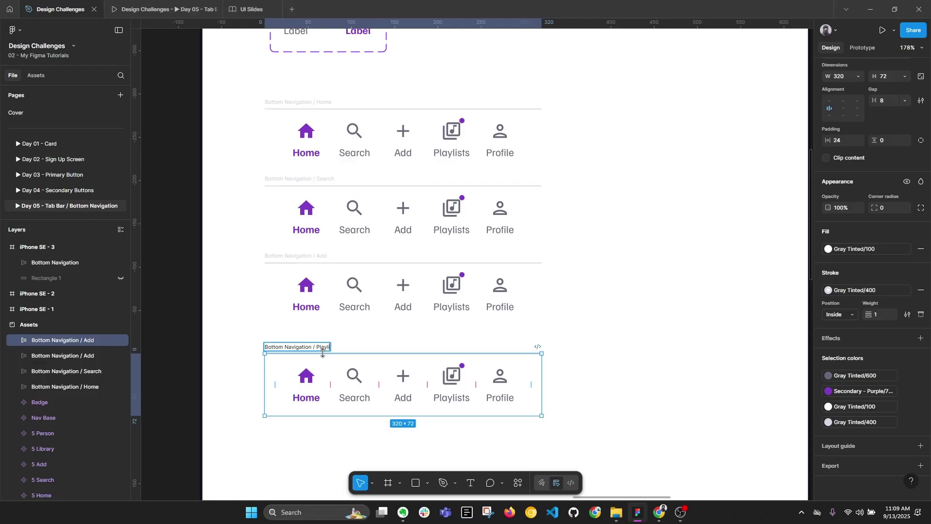
type("Playlists")
key("Return")
Duplicate the Playlists navigation bar below itself and rename the copy "Bottom Navigation / Profile"
mouse_move(318, 347)
left_mouse_down()
mouse_move(301, 262)
mouse_move(310, 343)
mouse_move(301, 357)
mouse_move(330, 356)
left_mouse_up()
double_click(302, 351)
key("BackSpace")
key("BackSpace")
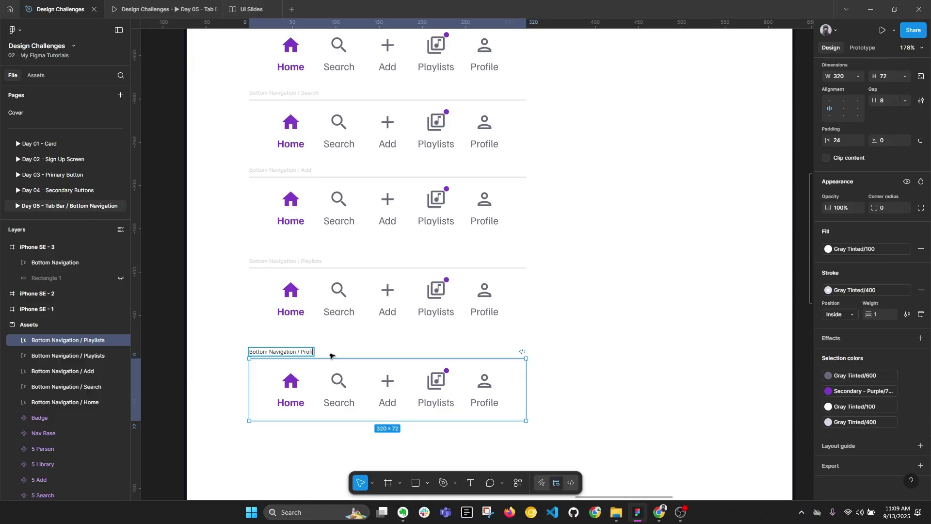
key("Return")
Set the Home tabs of the Search, Add, Playlists and Profile bars to the Default state and turn off their badges
left_click(290, 131)
scroll(305, 194, "down", 3)
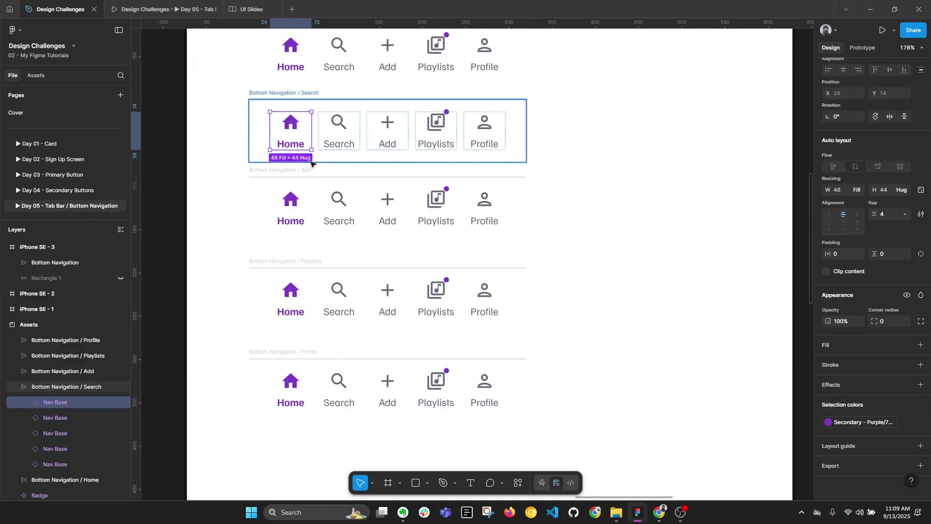
left_click(300, 209, "shift")
left_click(298, 271, "shift")
left_click(298, 339, "shift")
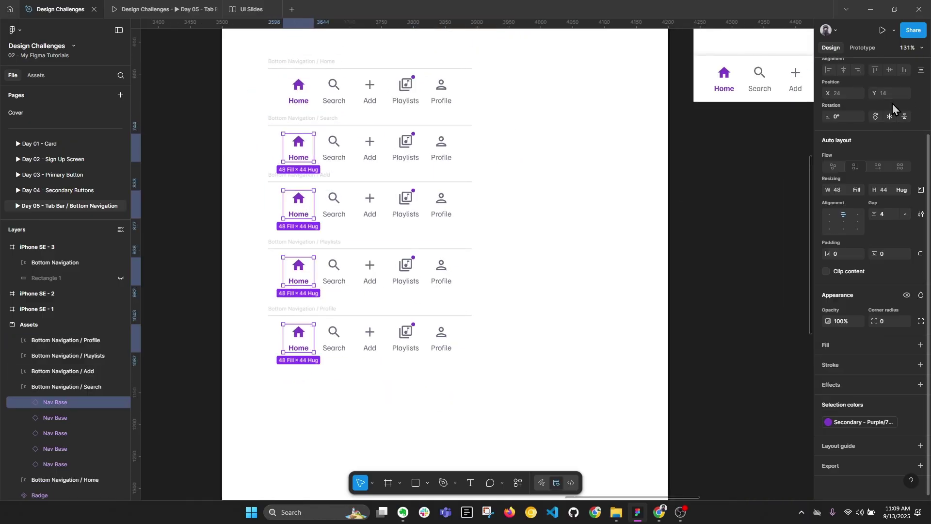
scroll(895, 111, "up", 2)
left_click(890, 97)
left_click(882, 85)
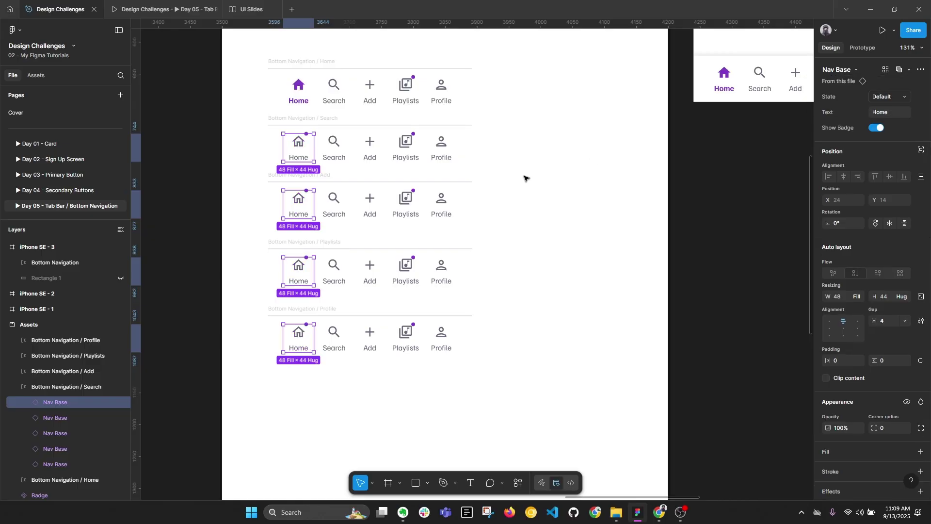
left_click(876, 128)
Set the Search tab in the Bottom Navigation / Search bar to the Selected state
left_click(327, 155)
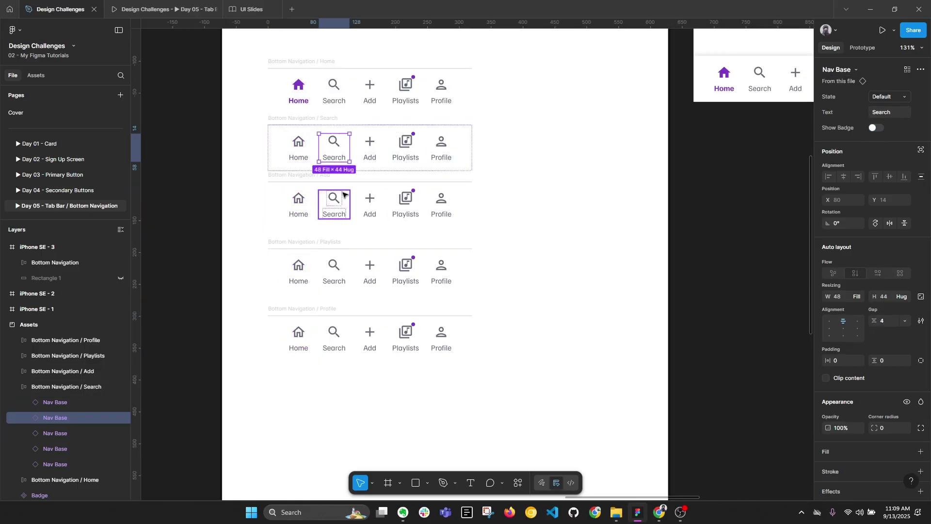
left_click(876, 128)
left_click(890, 97)
left_click(865, 108)
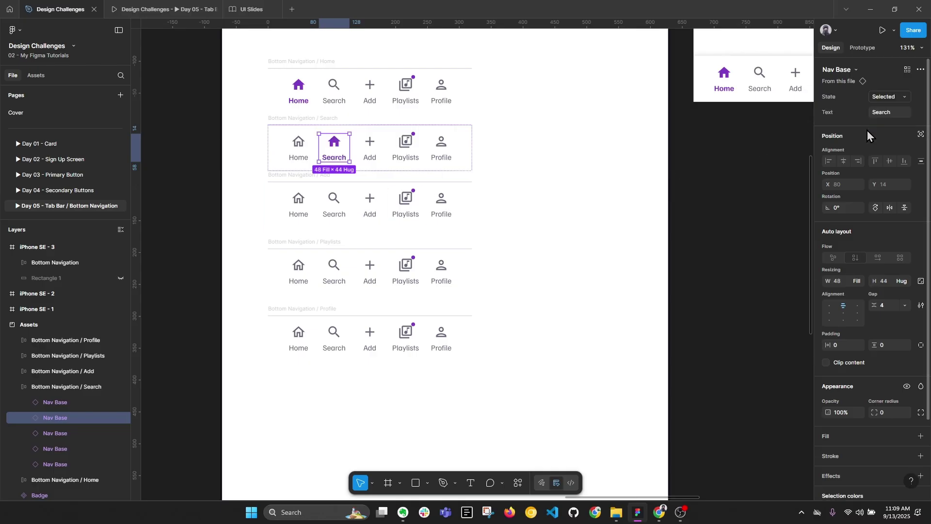
Swap the home icon in the selected Search tab for 5 Search and collapse the layers list
double_click(334, 144)
scroll(485, 242, "up", 2)
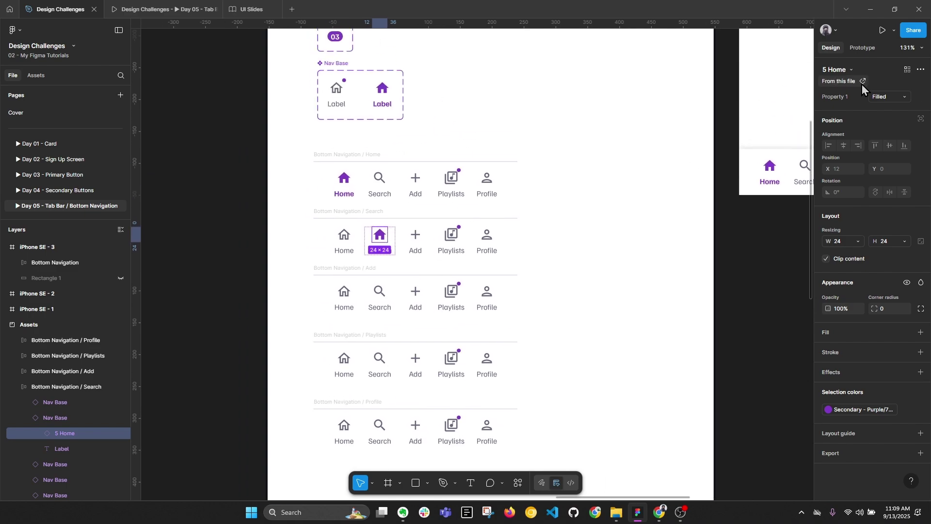
left_click(844, 71)
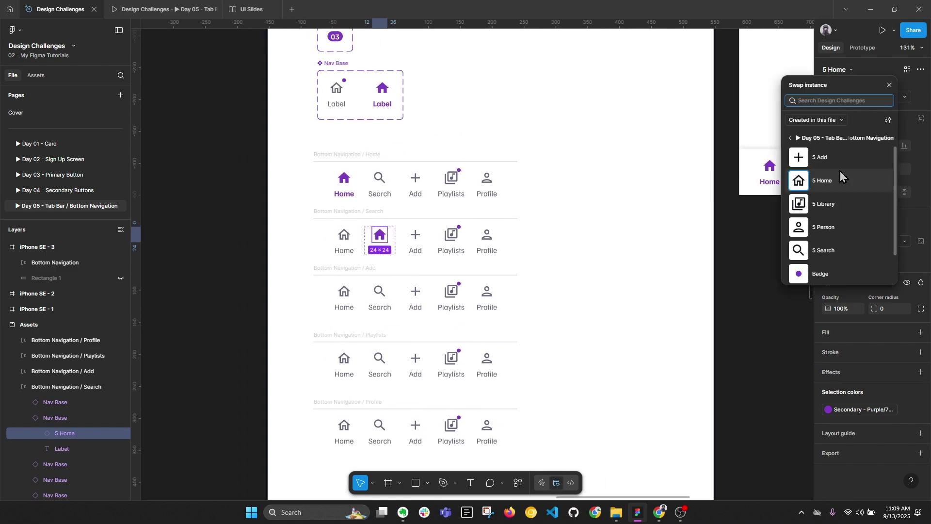
left_click(831, 251)
left_click(582, 281)
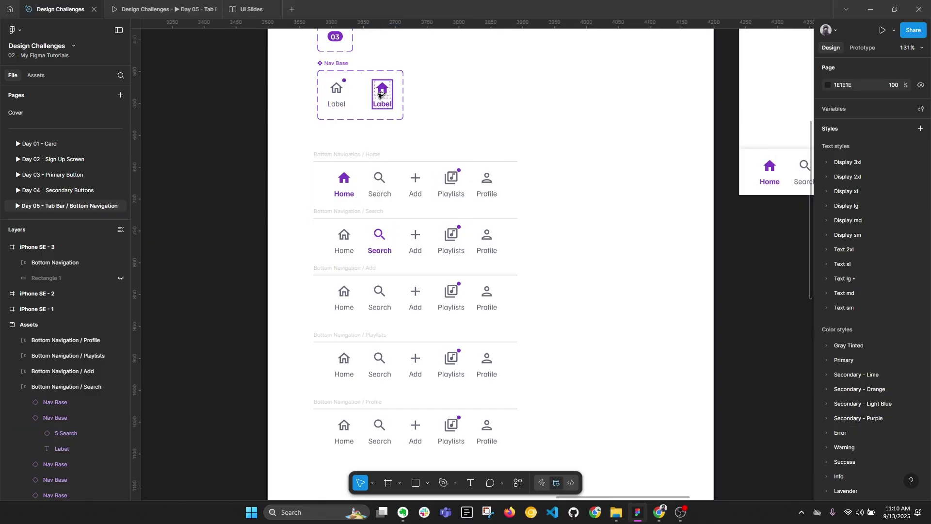
key("alt+l")
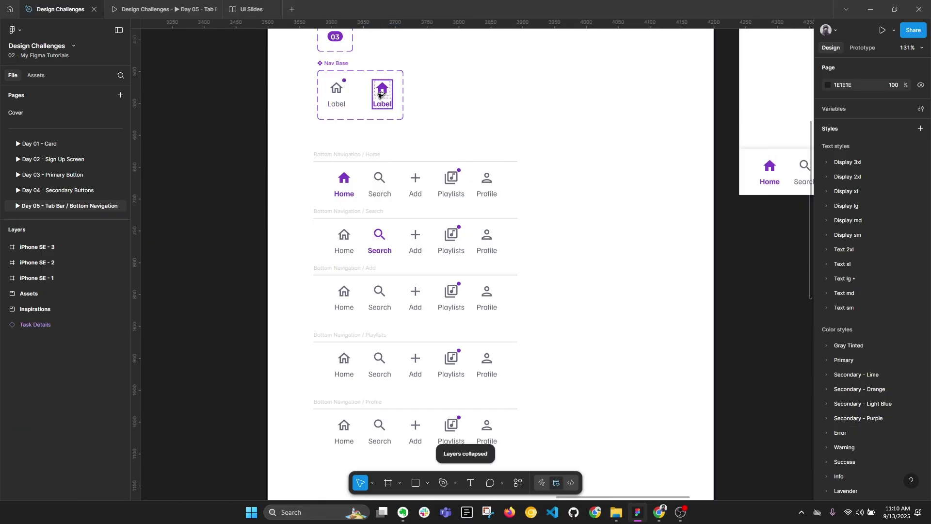
double_click(386, 236)
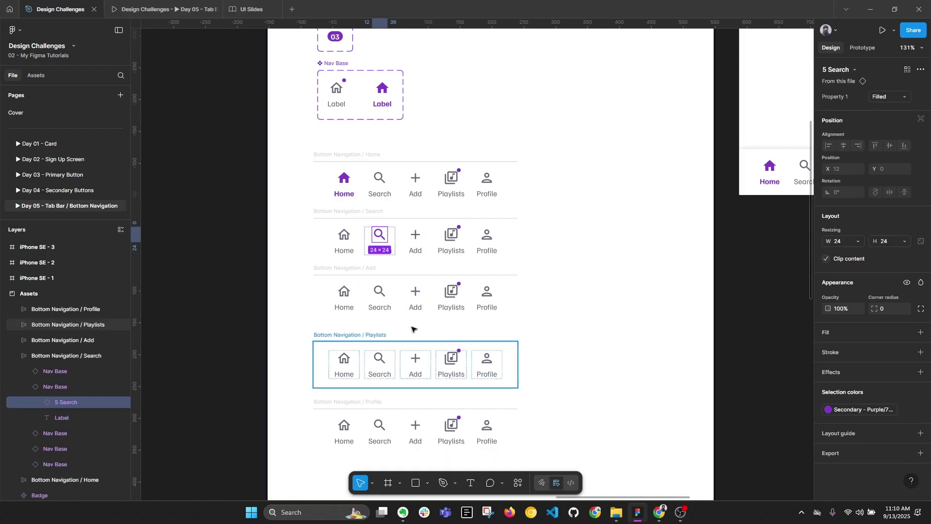
Set the Add tab in the Bottom Navigation / Add bar to Selected and swap its icon for 5 Add
double_click(415, 295)
left_click(887, 97)
left_click(884, 108)
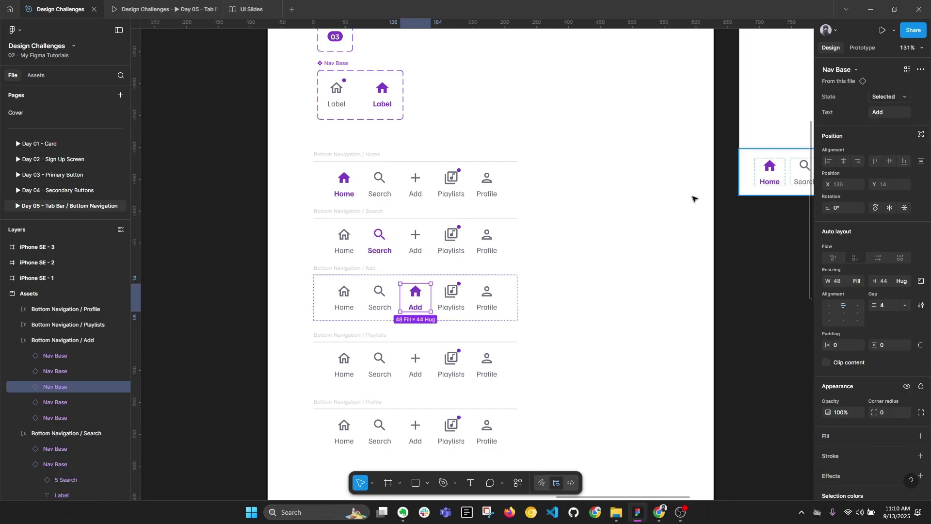
double_click(417, 292)
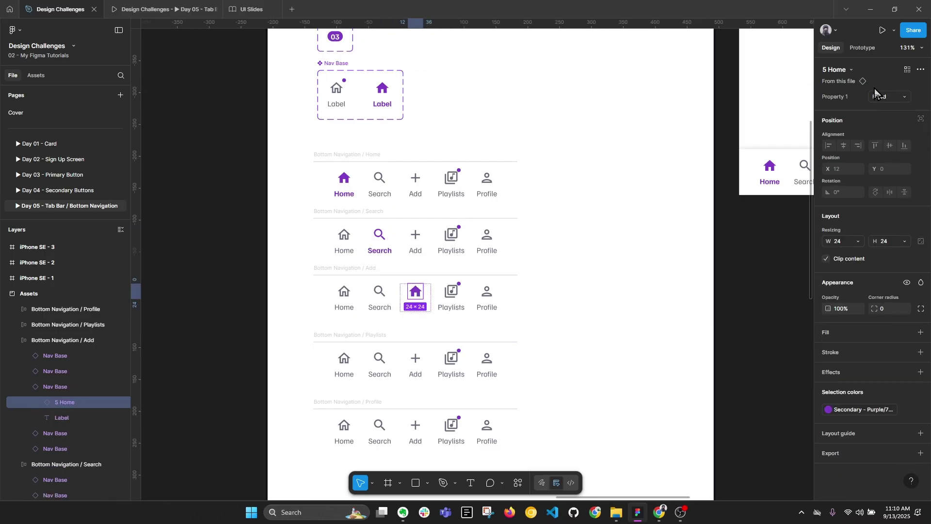
left_click(846, 70)
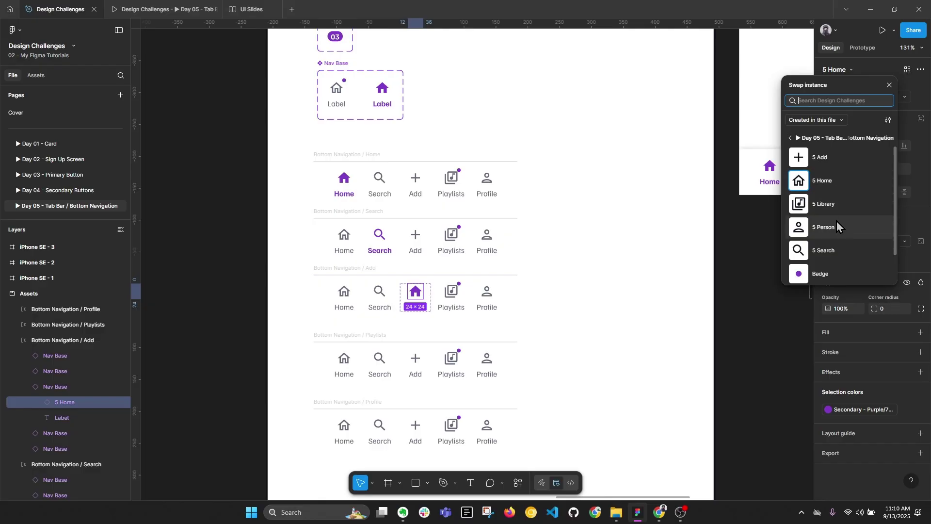
left_click(821, 159)
Set the Playlists tab in the Bottom Navigation / Playlists bar to Selected and swap its icon for 5 Library
left_click(453, 361)
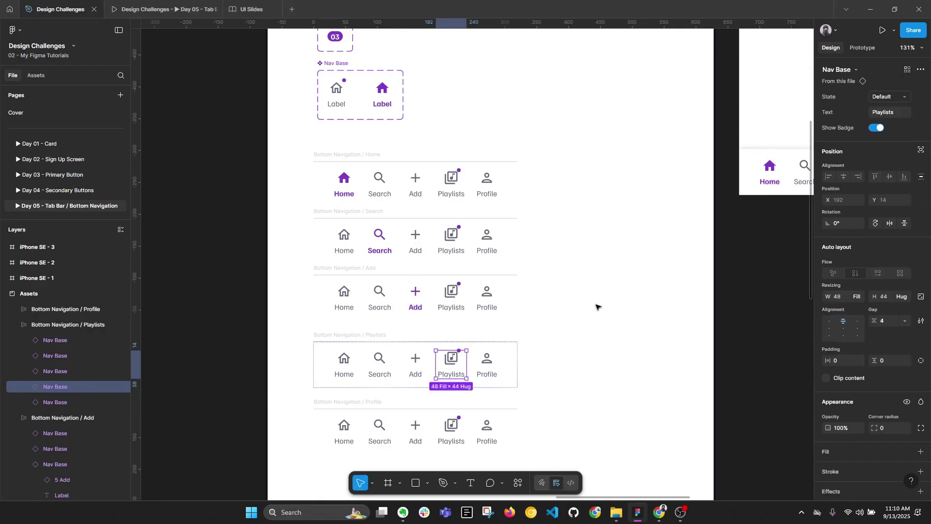
left_click(895, 96)
left_click(860, 108)
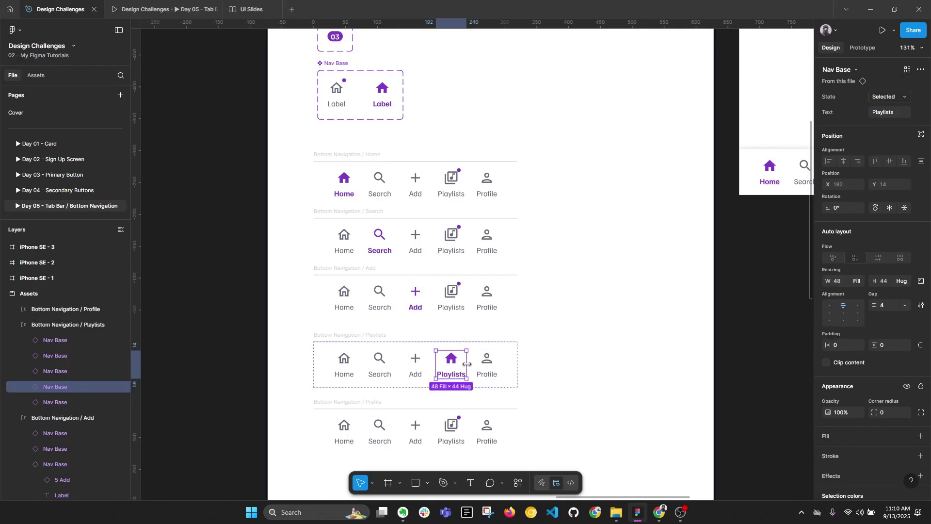
double_click(457, 363)
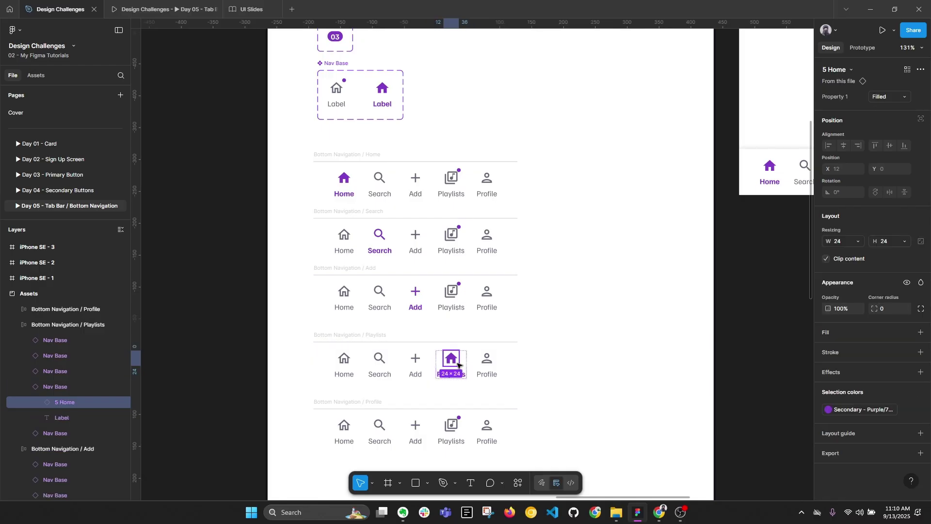
left_click(845, 70)
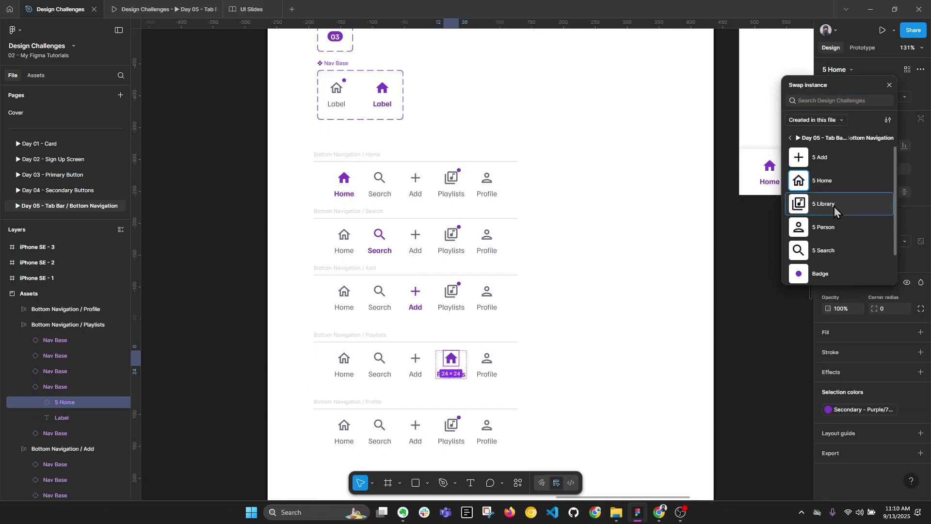
left_click(834, 207)
Set the Profile tab in the Bottom Navigation / Profile bar to Selected and swap its icon for 5 Person
double_click(486, 429)
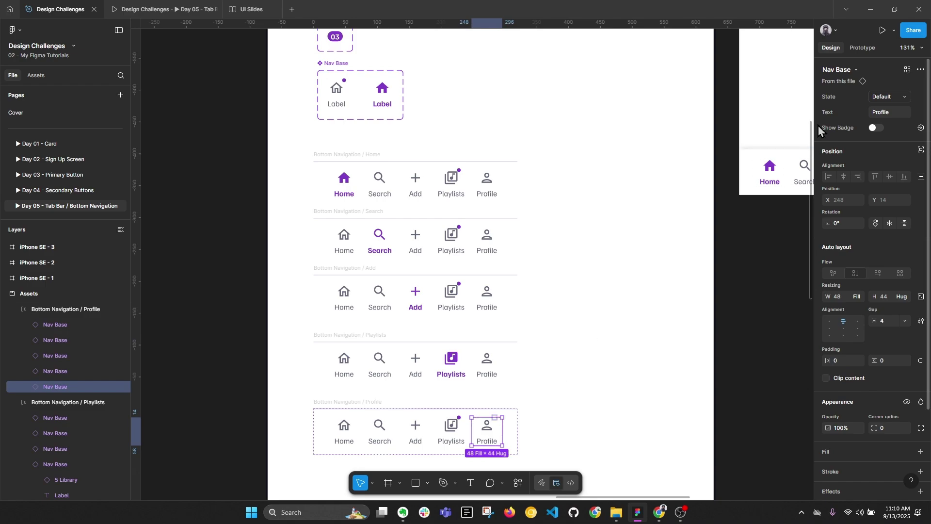
left_click(882, 97)
left_click(858, 108)
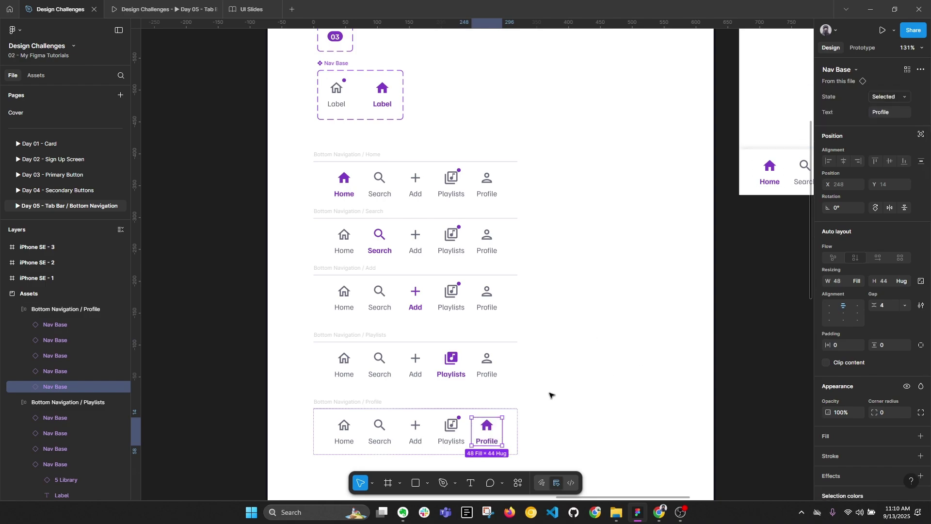
key("Return")
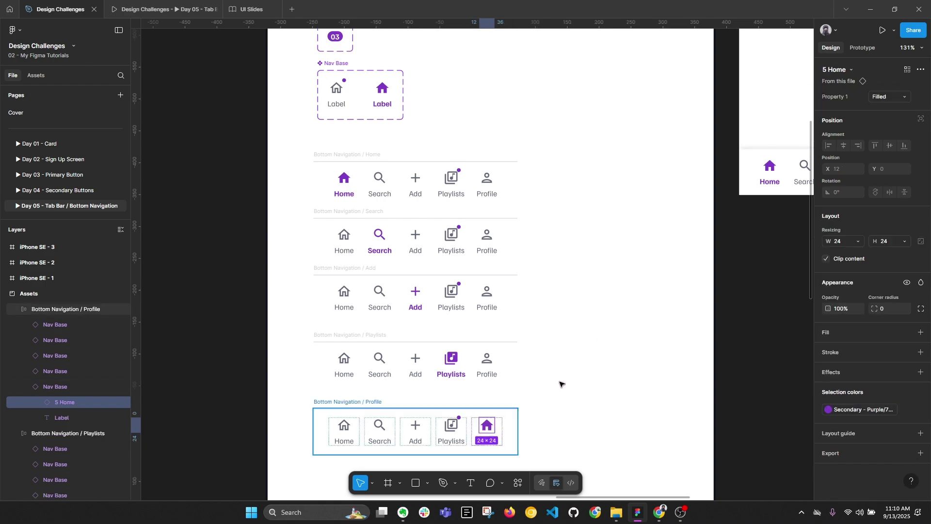
left_click(842, 71)
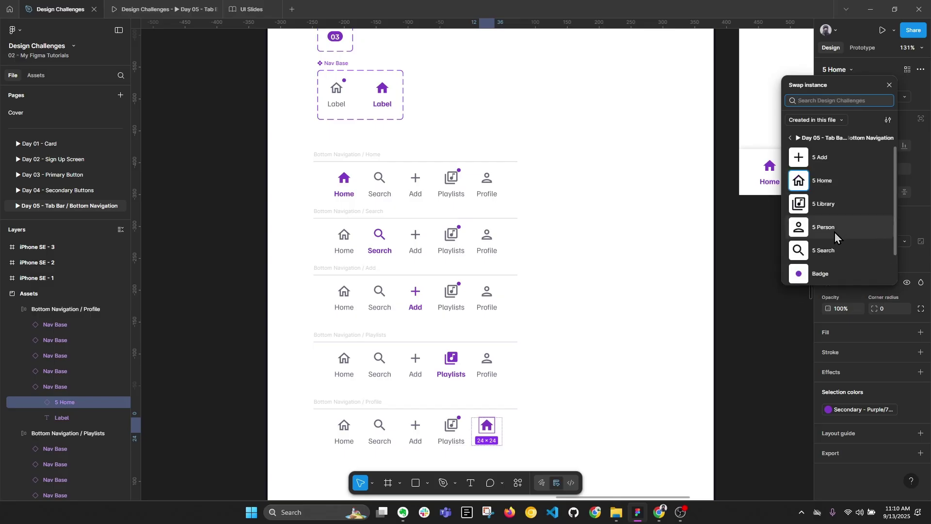
left_click(835, 232)
Even out the vertical spacing of the five Bottom Navigation bars and combine them into a component set
left_click(559, 265)
scroll(563, 265, "right", 5)
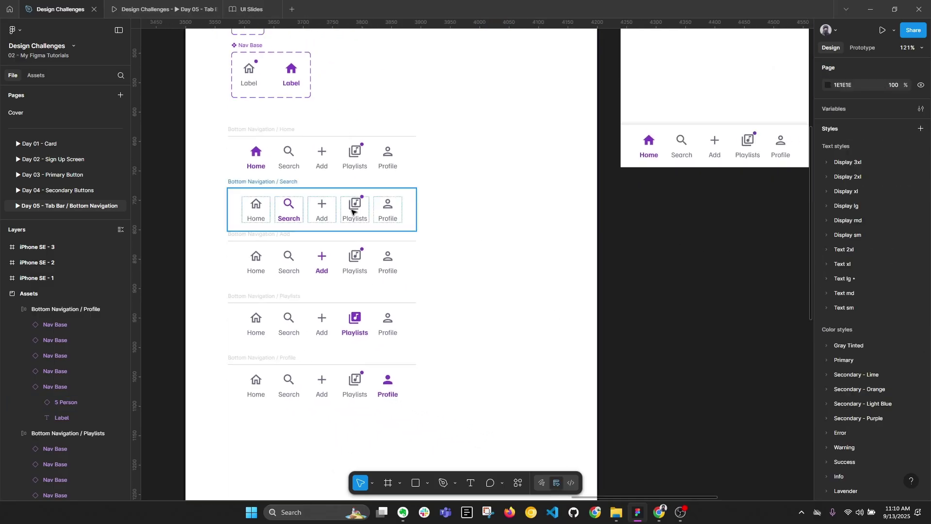
left_click_drag(213, 130, 486, 415)
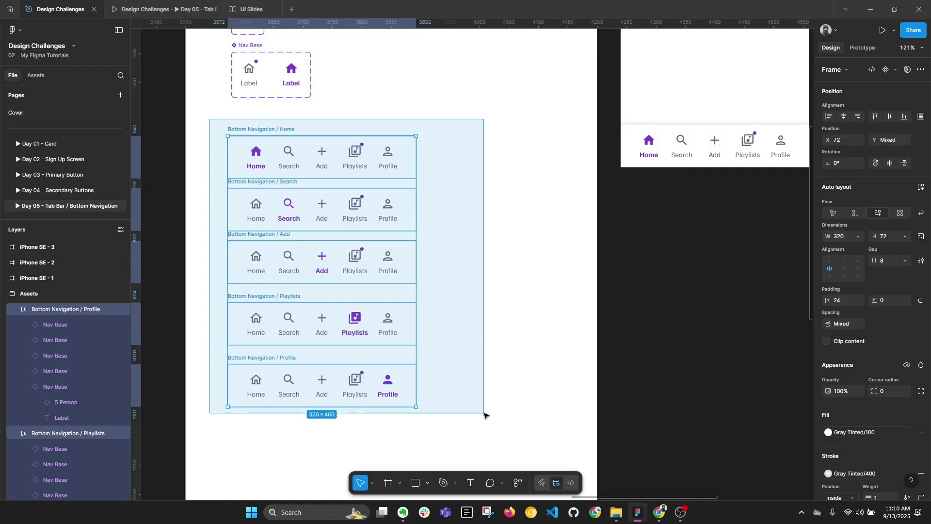
left_click(407, 399)
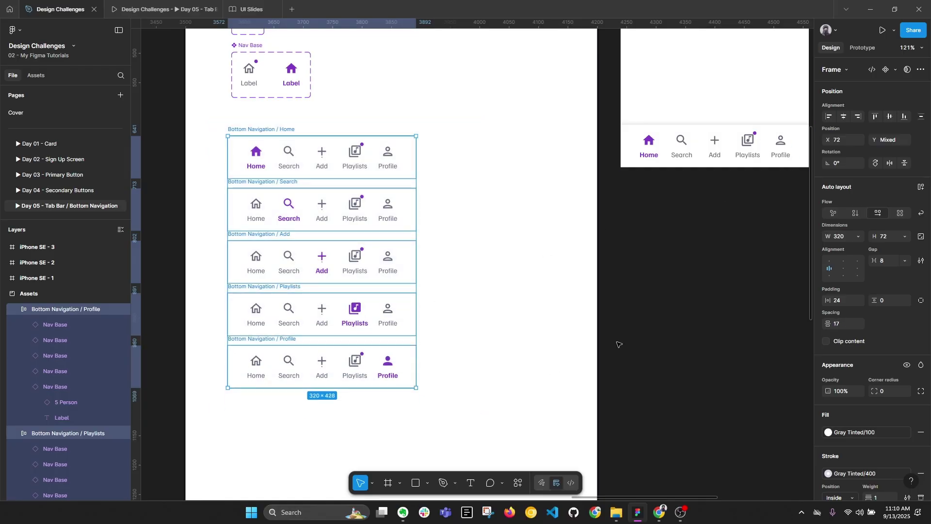
left_click(895, 69)
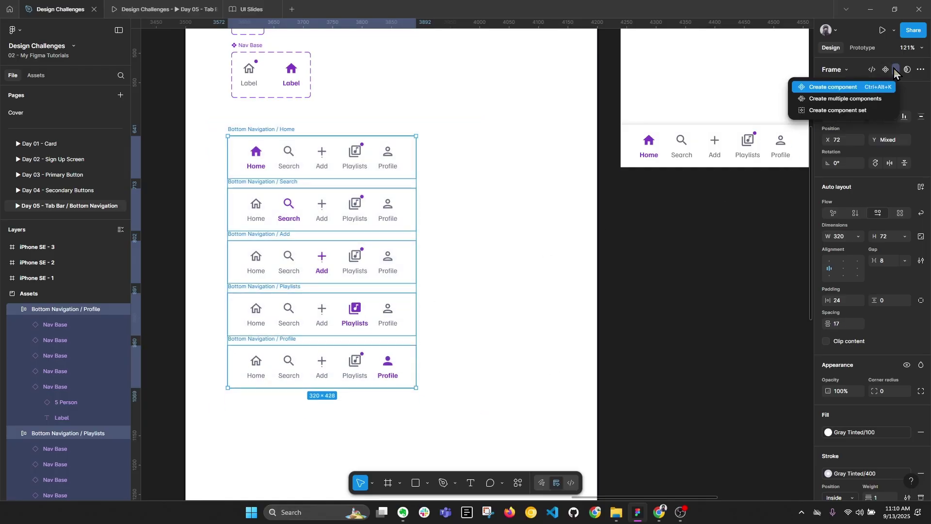
left_click(877, 112)
Move the three existing iPhone SE frames together far away from the Assets section to free the space beside it
scroll(330, 217, "down", 5)
scroll(329, 217, "down", 3)
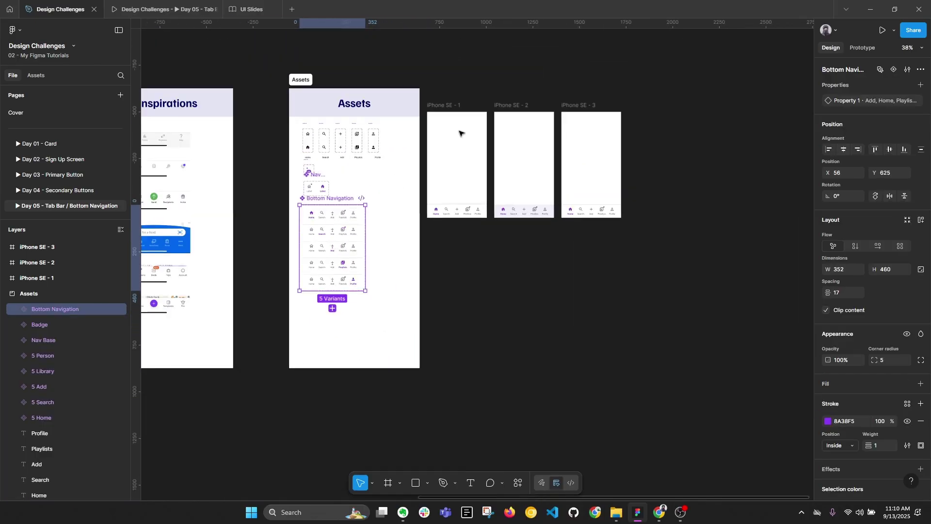
left_click_drag(427, 95, 681, 281)
left_click_drag(448, 102, 825, 243)
Create a new 320 × 568 iPhone SE frame and place it beside the Assets section, aligned with its top edge
key("f")
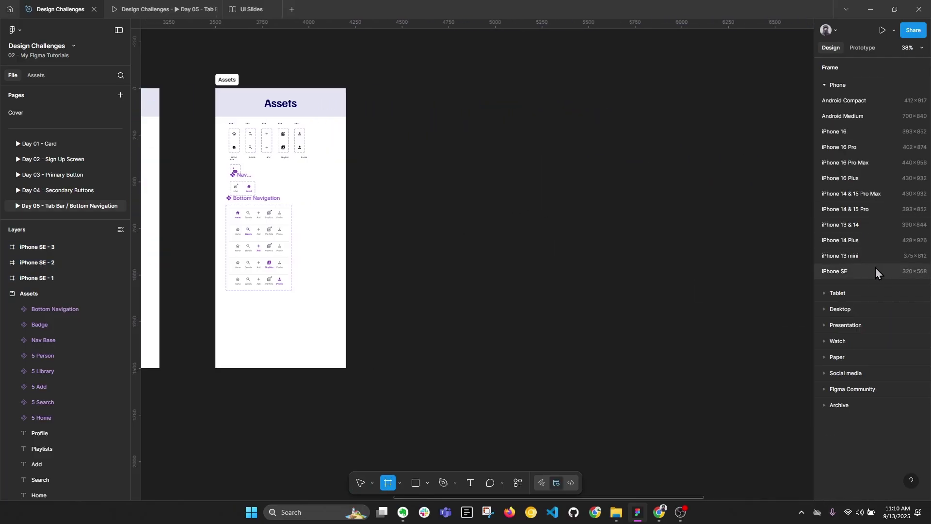
left_click(869, 272)
left_click_drag(463, 257, 612, 219)
scroll(504, 248, "up", 2)
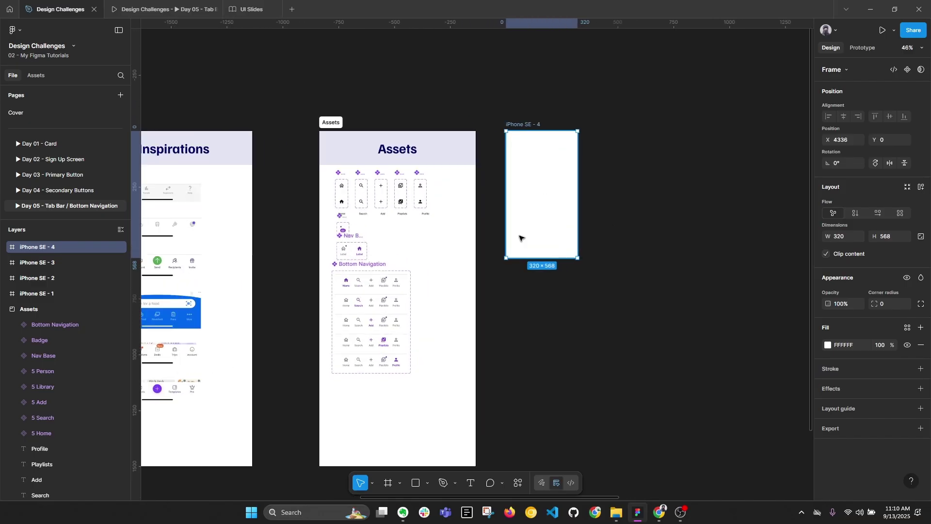
Review the bottom navigation variants and the Day 05 task brief's content list on auto layout, nested components and responsiveness
scroll(379, 339, "up", 2)
left_click(387, 274)
scroll(387, 274, "up", 3)
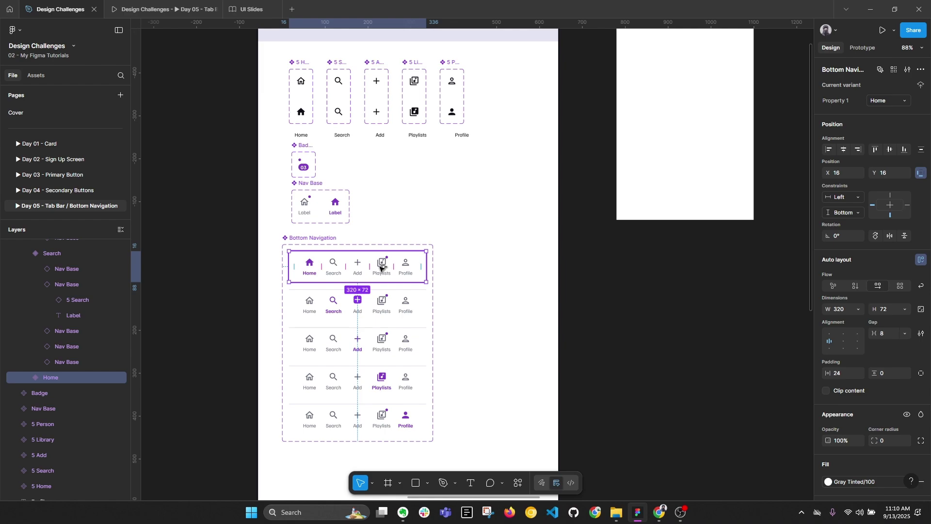
left_click(519, 322)
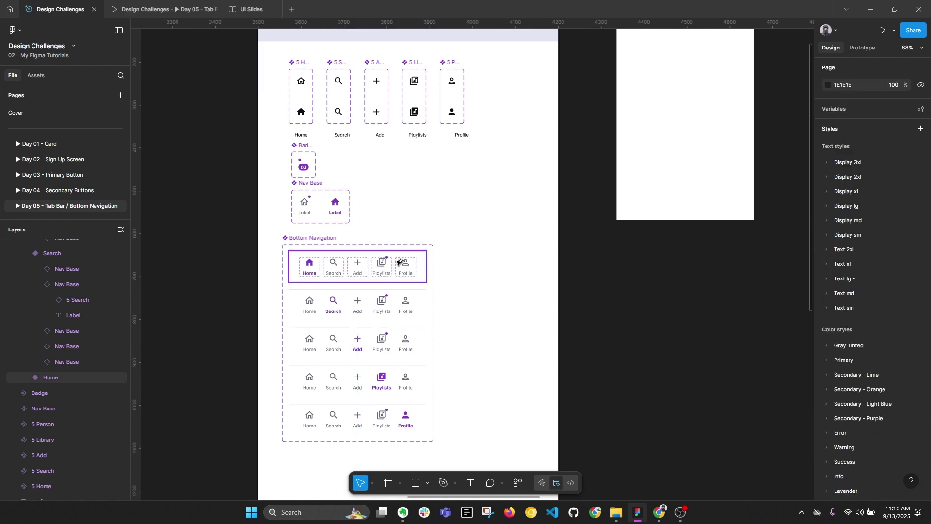
key("alt+l")
scroll(397, 262, "down", 3)
scroll(358, 216, "left", 5)
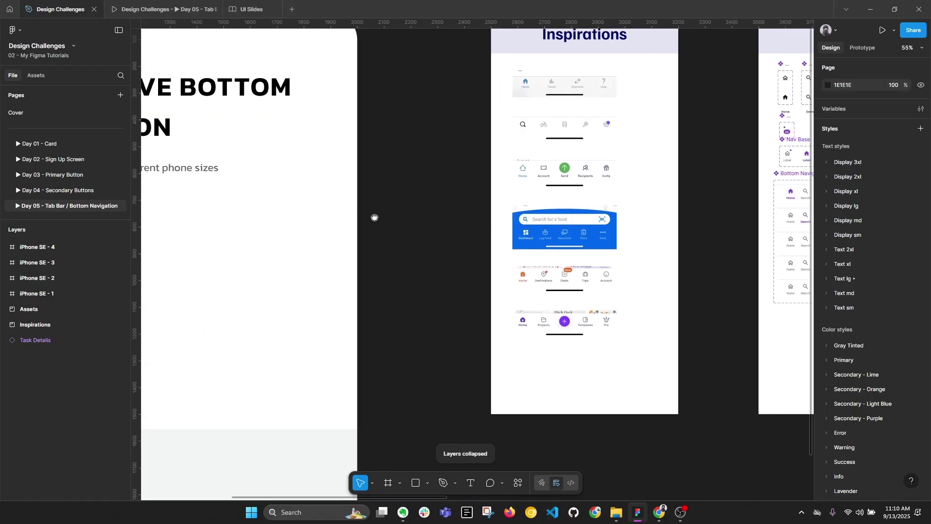
scroll(359, 216, "left", 5)
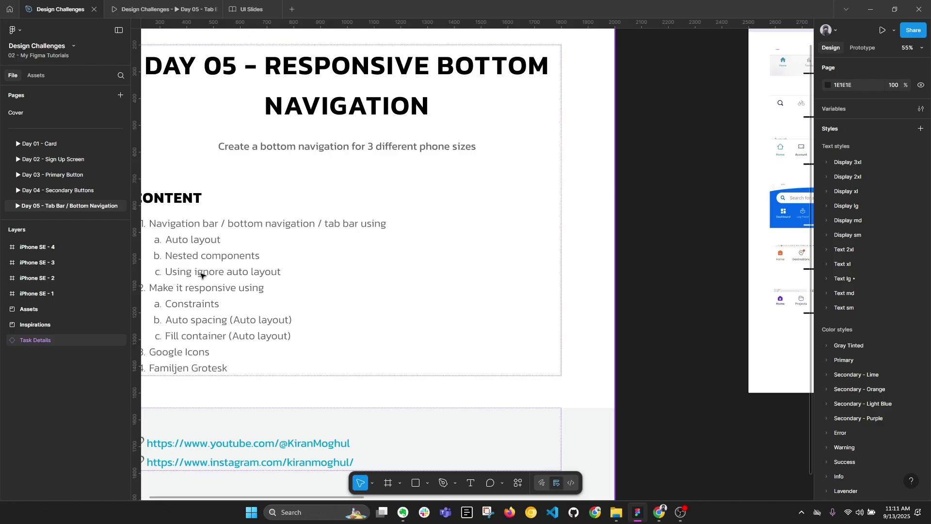
scroll(217, 274, "right", 10)
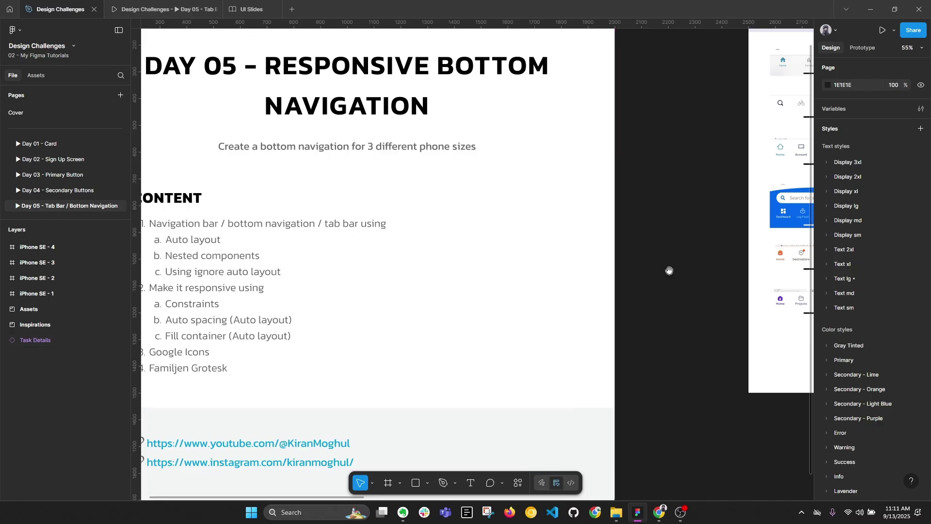
scroll(378, 304, "up", 3)
scroll(555, 246, "up", 3)
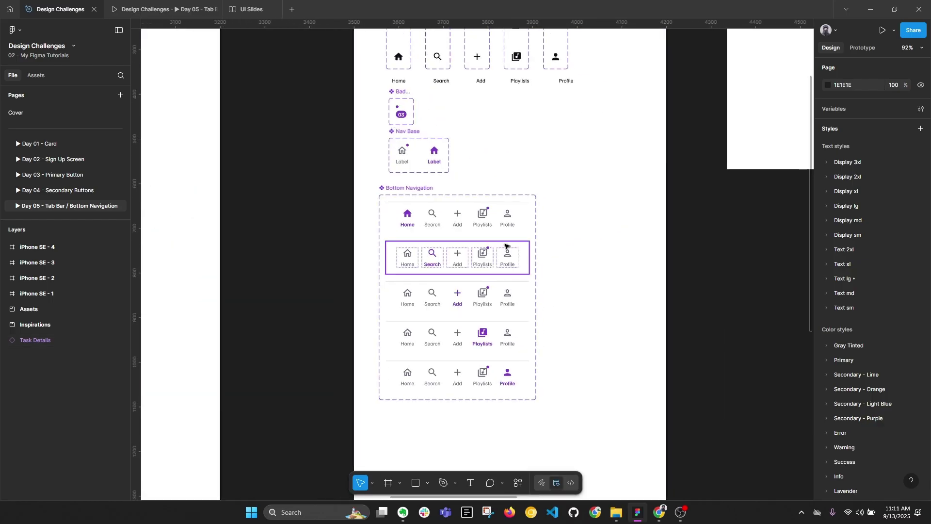
key("alt+l")
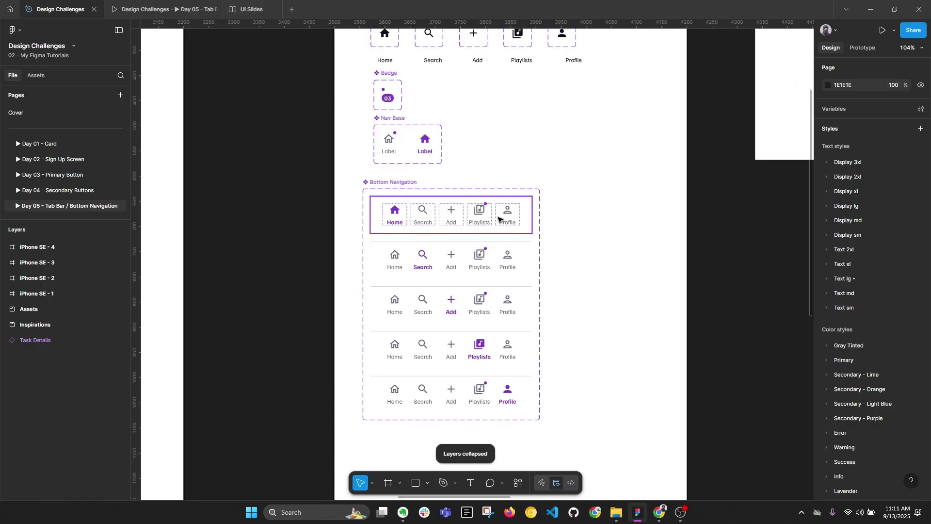
Expose the nested Nav Base properties of the Playlists tab on the Bottom Navigation component set
left_click(500, 219)
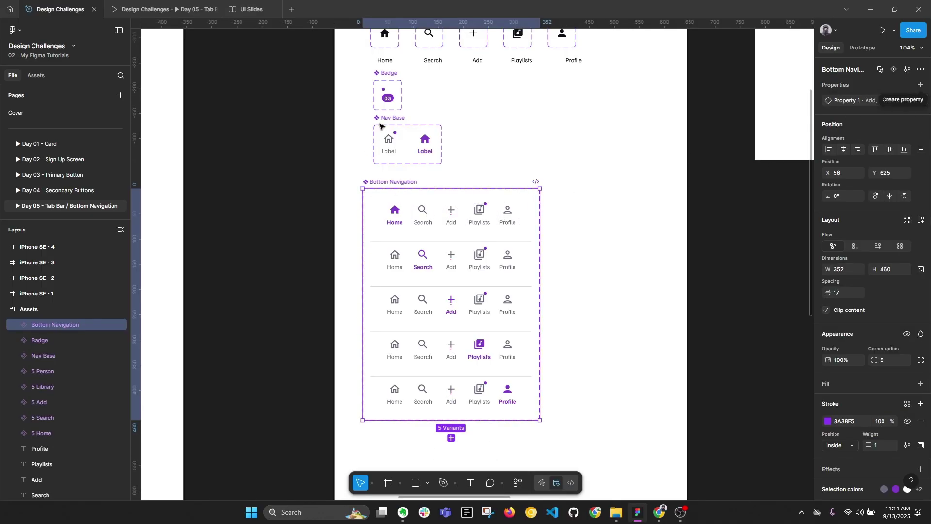
left_click(403, 141)
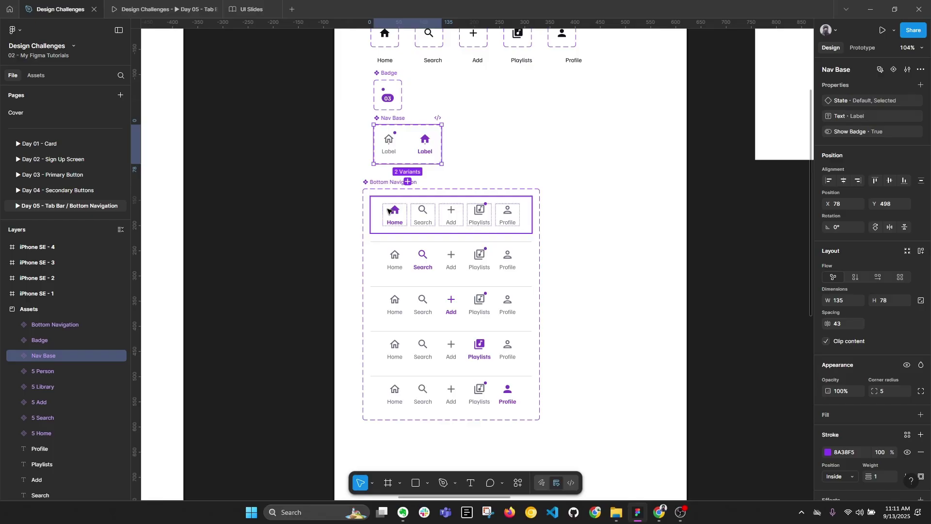
left_click(373, 182)
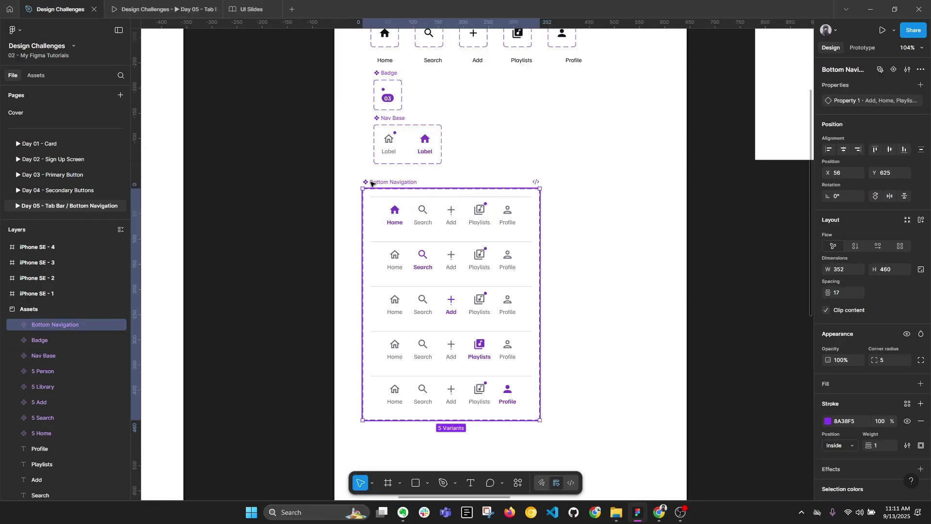
left_click(920, 84)
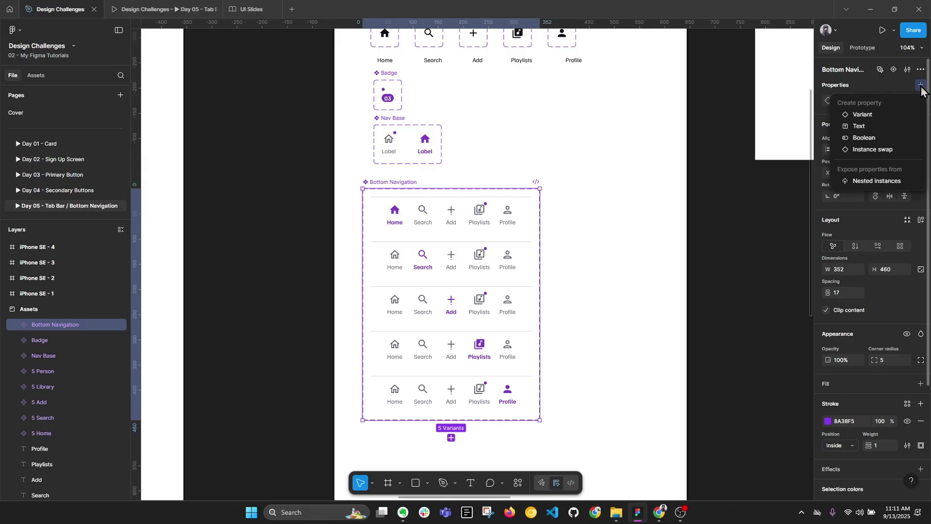
left_click(891, 182)
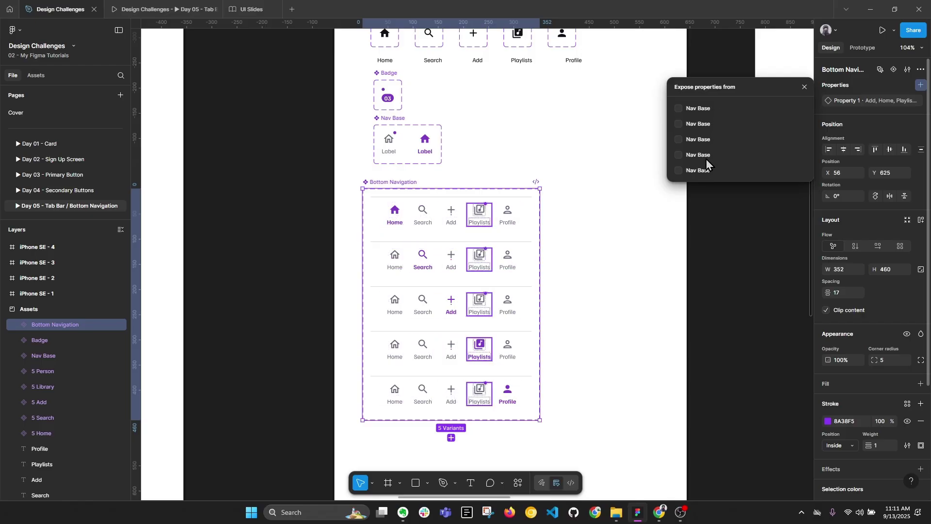
left_click(678, 155)
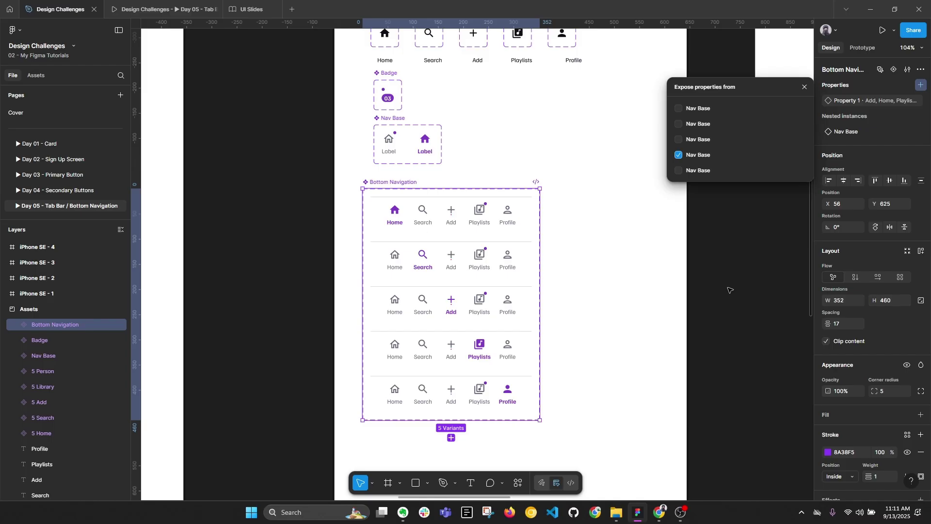
Place an instance of the Bottom Navigation Home variant in the empty Assets area beside the Nav Base set
left_click(492, 220)
left_click_drag(436, 225, 560, 139)
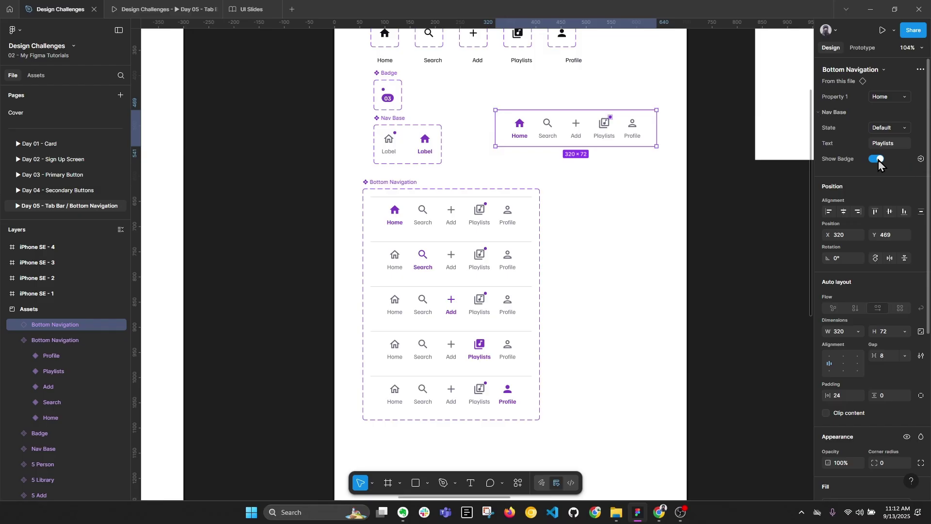
left_click(635, 131, "ctrl")
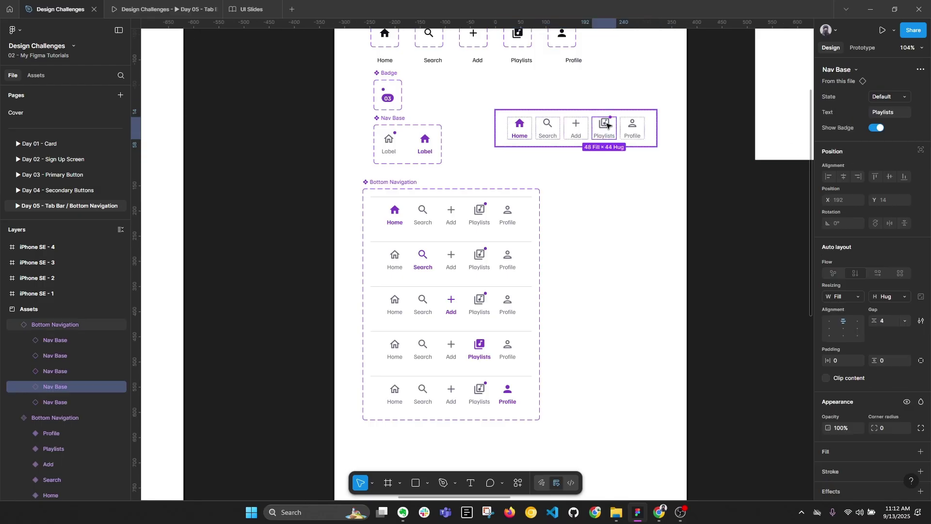
key("Escape")
key("Escape")
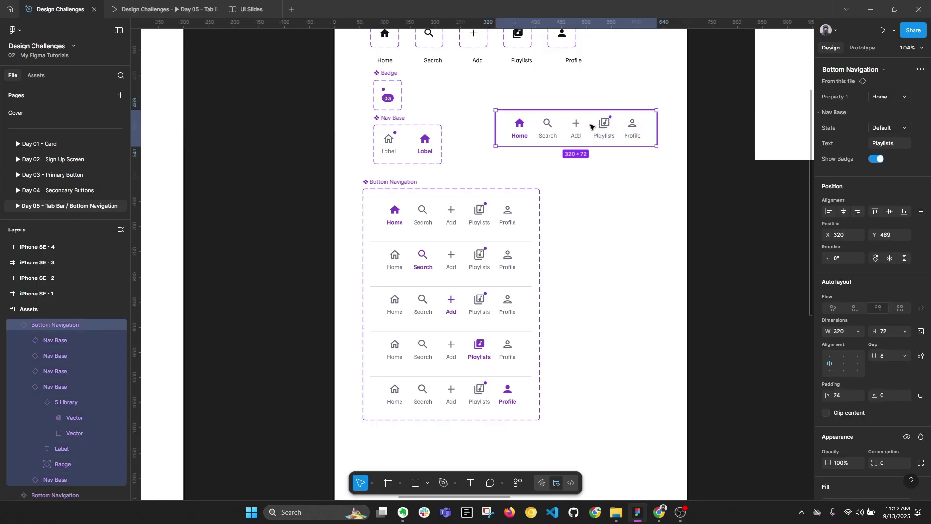
Turn off Show Badge for the Playlists tab on the placed Bottom Navigation instance
left_click(880, 160)
left_click(879, 160)
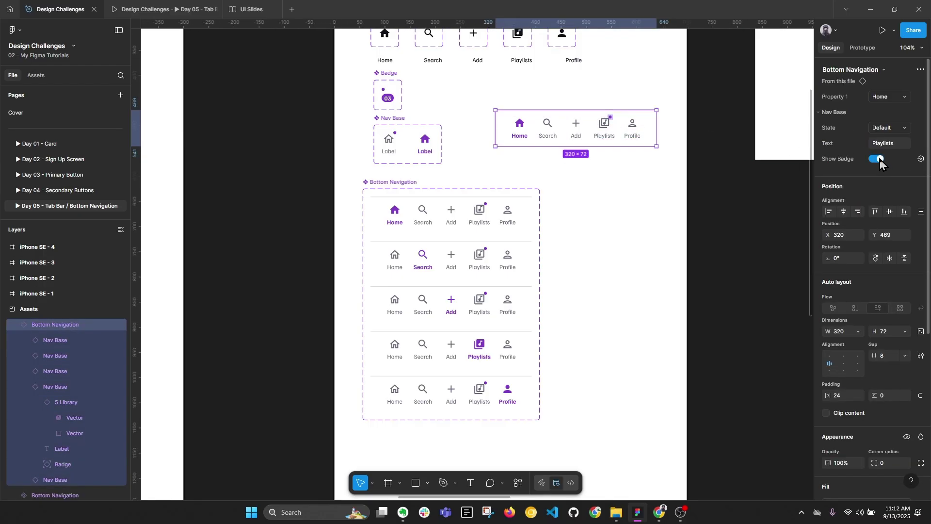
left_click(880, 161)
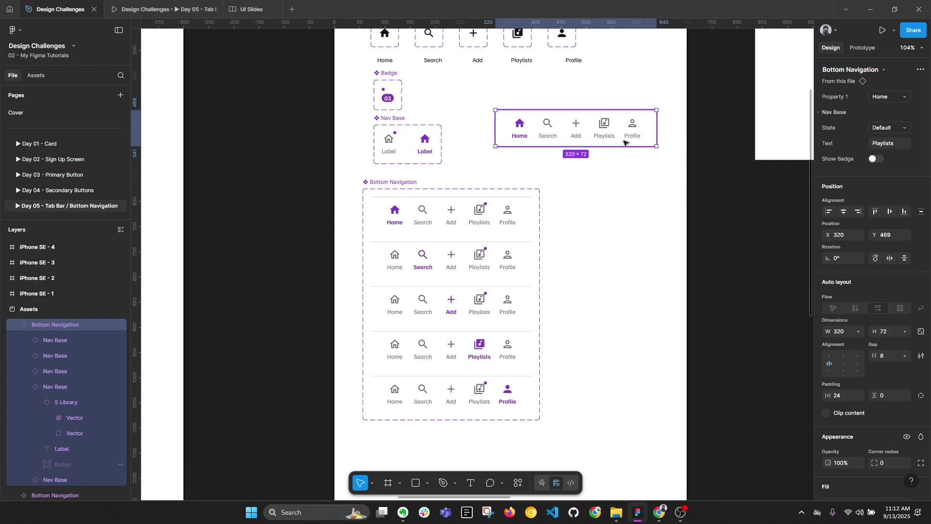
left_click(657, 281)
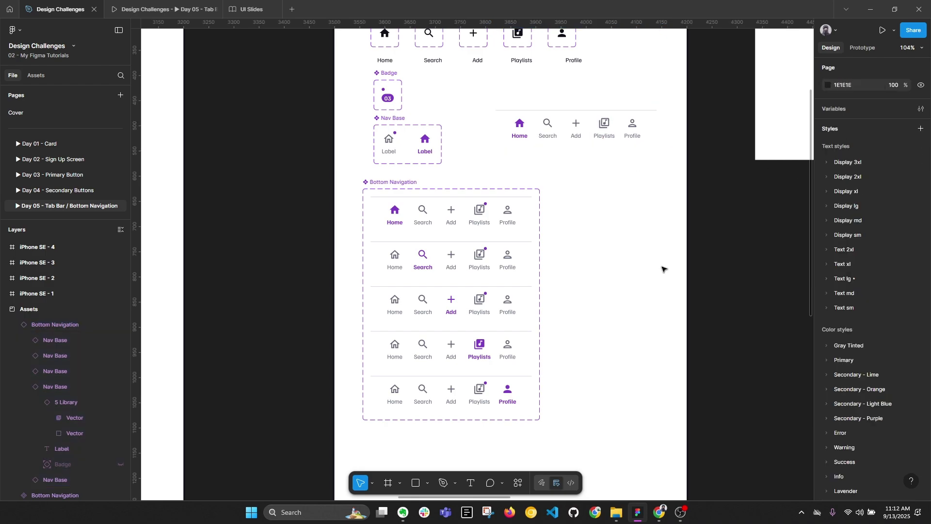
Check the task brief's list of techniques for making the bottom navigation responsive
scroll(660, 271, "down", 3, "ctrl")
left_click(597, 165)
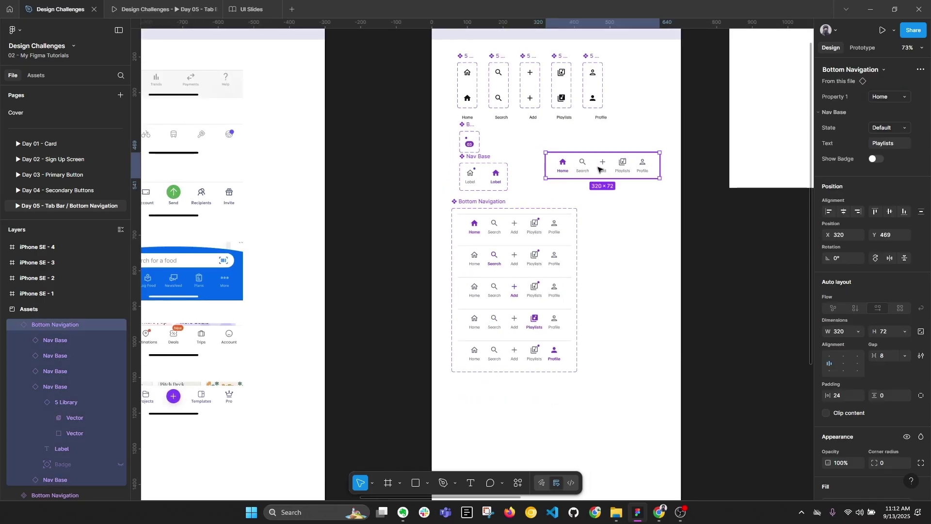
scroll(573, 179, "down", 3)
scroll(315, 249, "left", 10)
scroll(246, 252, "left", 5)
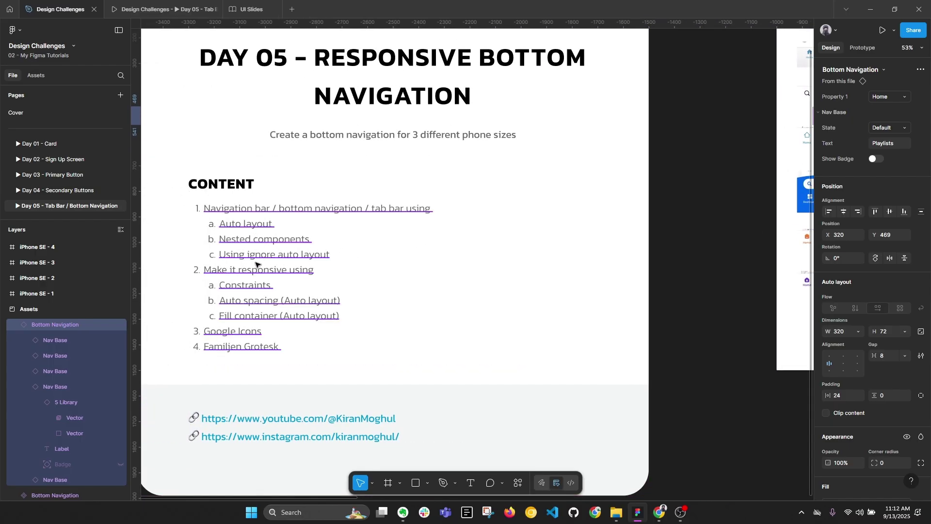
scroll(255, 265, "down", 5)
scroll(456, 204, "up", 6)
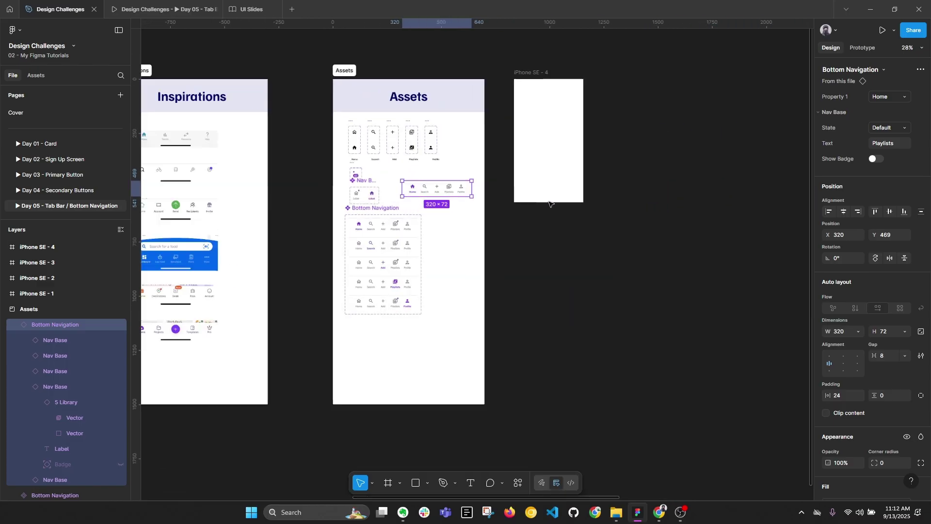
Move the Bottom Navigation instance into the iPhone SE - 4 frame and align it to the frame's left and bottom edges
left_click_drag(446, 189, 595, 191)
scroll(596, 192, "up", 5)
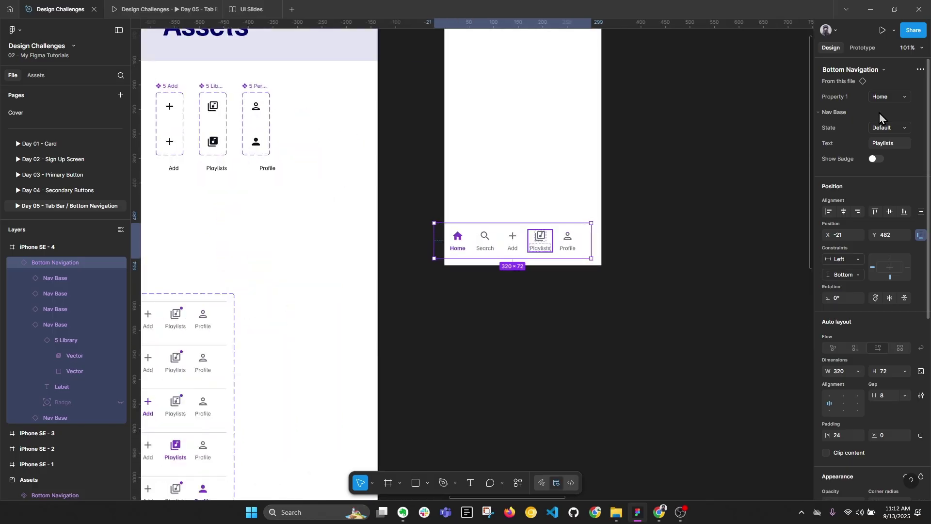
left_click(829, 212)
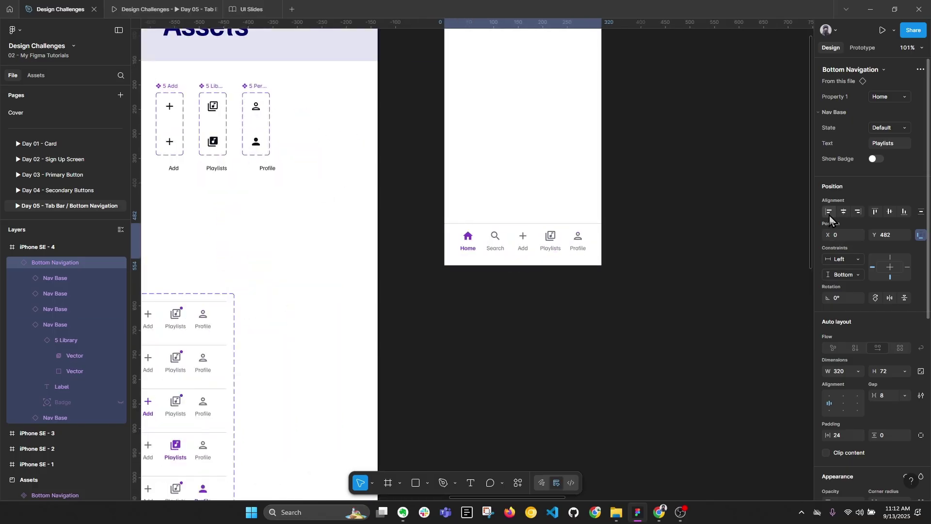
left_click(571, 316)
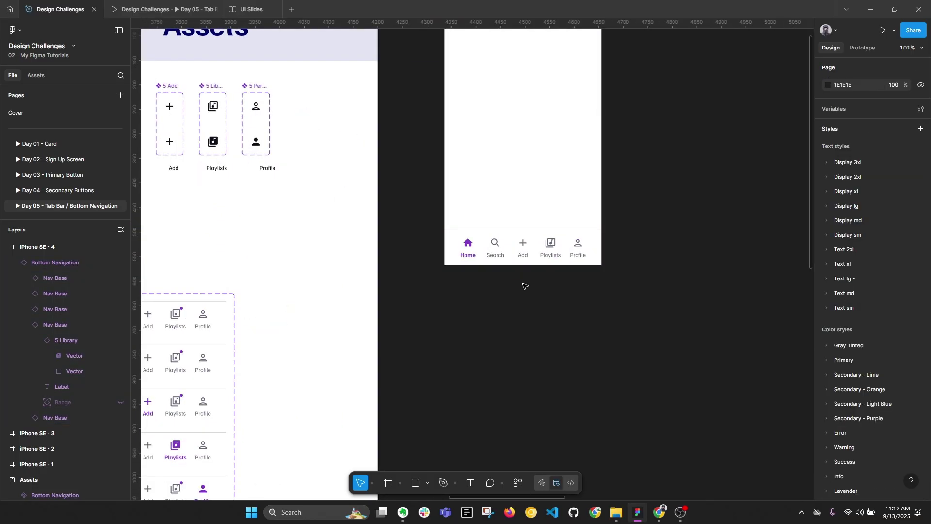
scroll(522, 284, "down", 5)
Set the navigation bar's constraints inside the iPhone SE - 4 frame to Left and Bottom
left_click(528, 269)
scroll(529, 269, "up", 6)
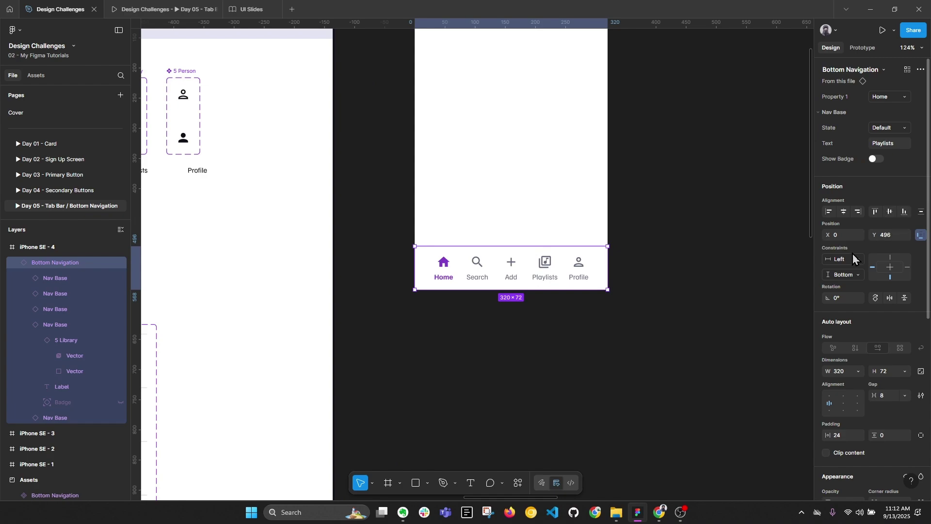
left_click(920, 236)
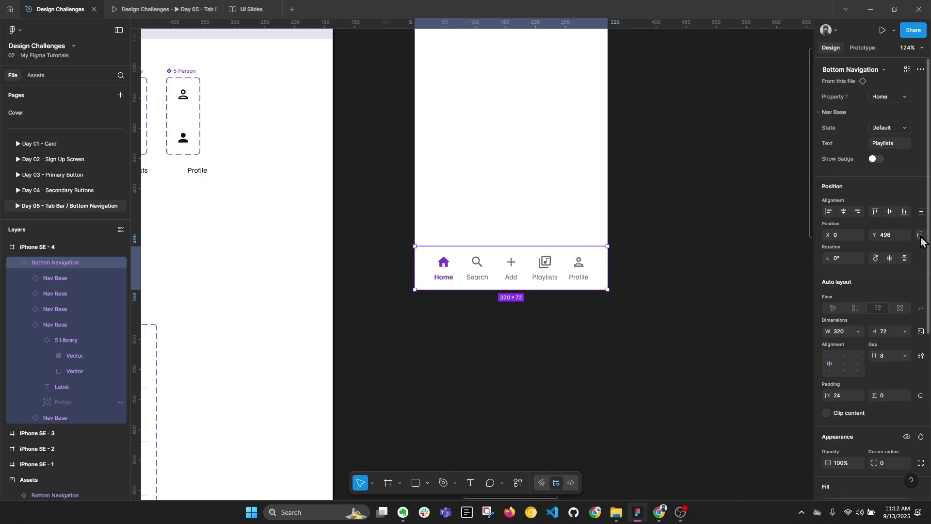
left_click(920, 236)
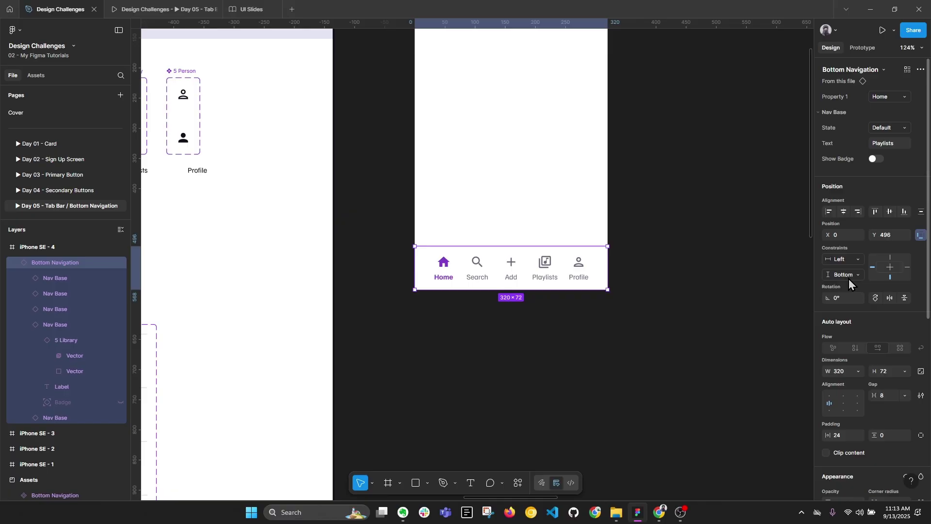
left_click(849, 277)
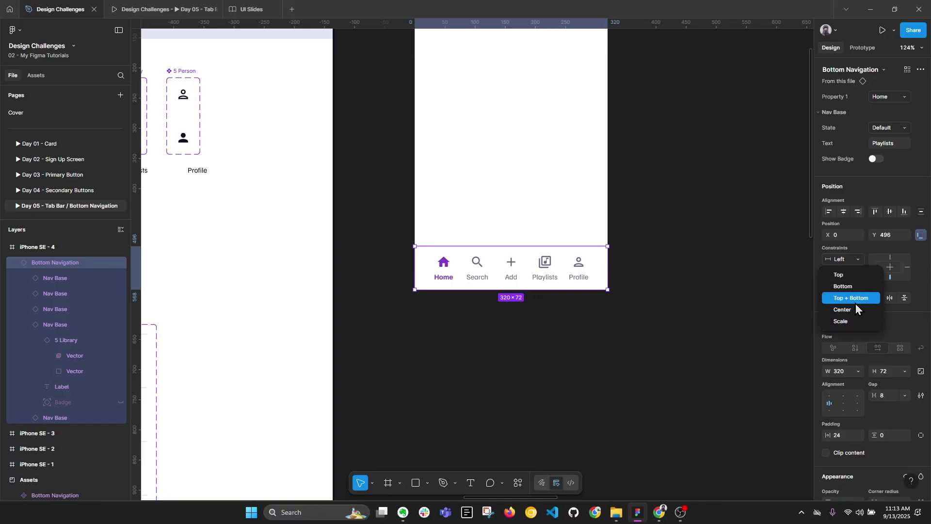
left_click(849, 286)
left_click(845, 260)
left_click(846, 264)
left_click(683, 334)
left_click(578, 273)
scroll(570, 281, "down", 5)
left_click(567, 139)
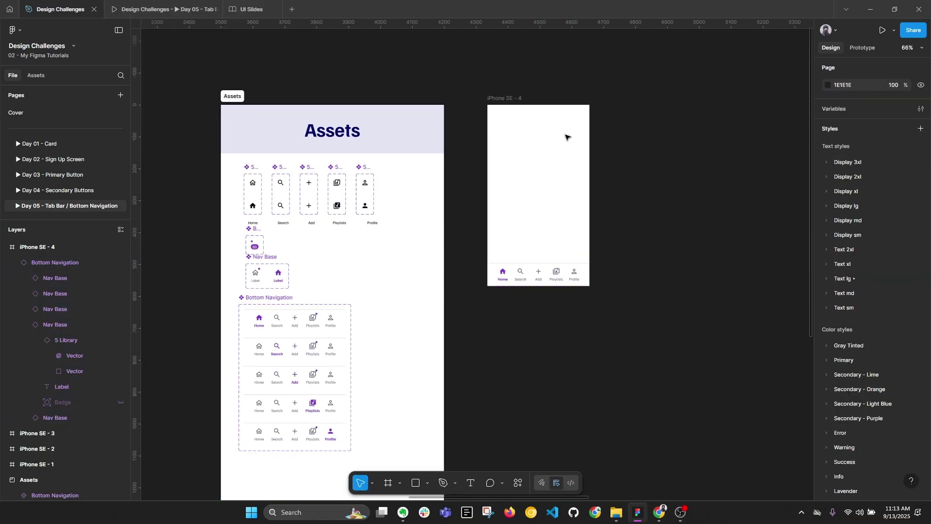
Collapse the layer tree and add a 412 × 917 Android Compact frame beside the iPhone SE - 4 frame
left_click(513, 100)
key("alt+l")
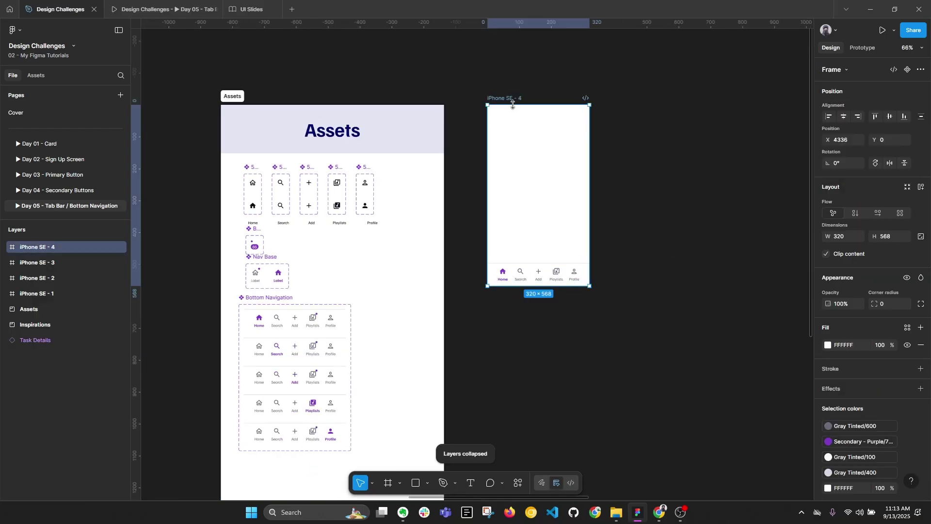
scroll(577, 197, "up", 5)
scroll(577, 197, "down", 1)
left_click_drag(634, 202, 532, 202)
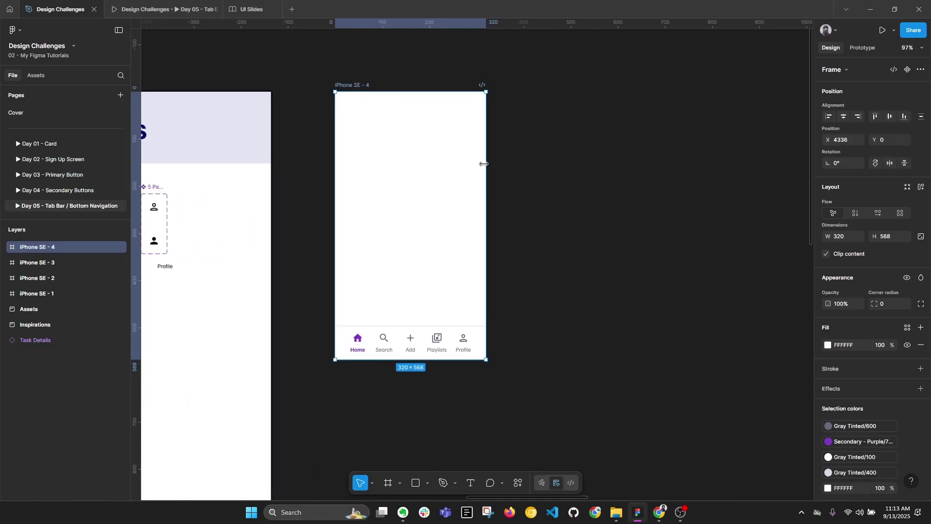
left_click(655, 234)
key("f")
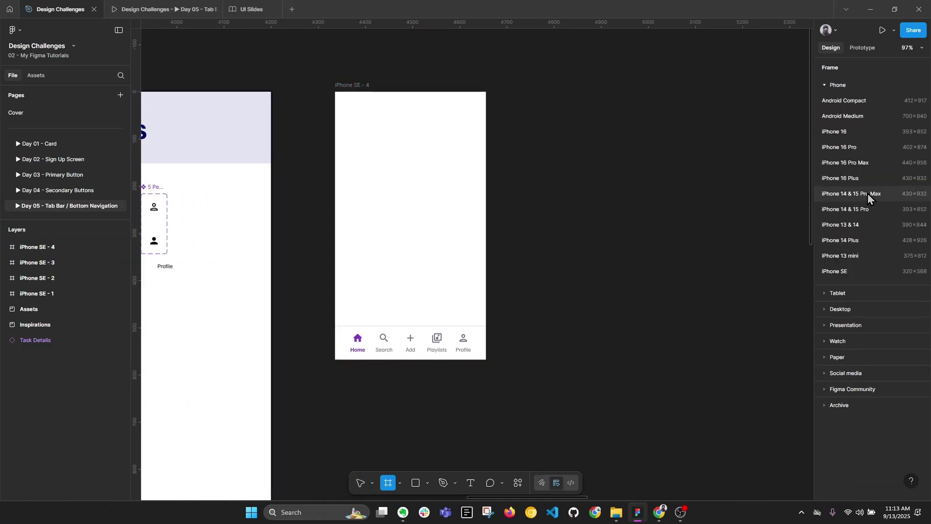
left_click(853, 102)
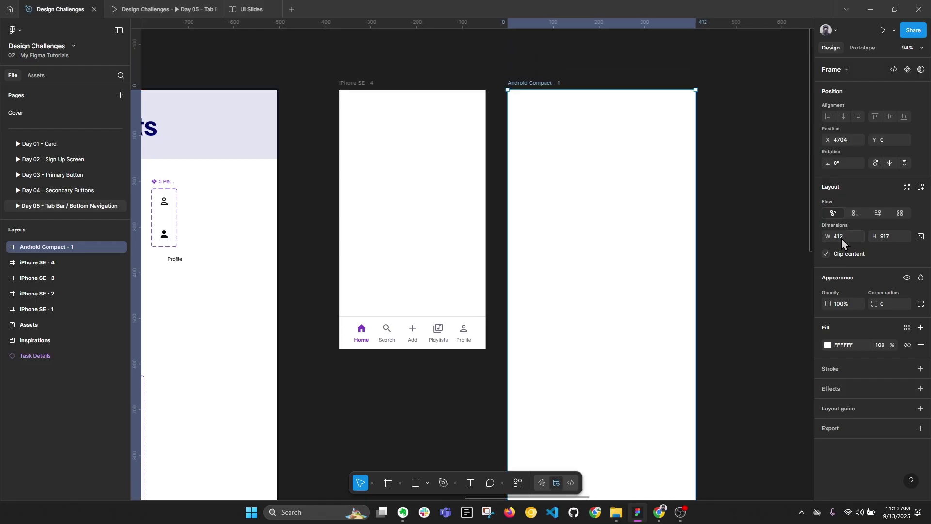
Add a 700 × 840 Android Medium frame beside the Android Compact frame and align their top edges
left_click(748, 250)
key("f")
scroll(748, 250, "right", 3)
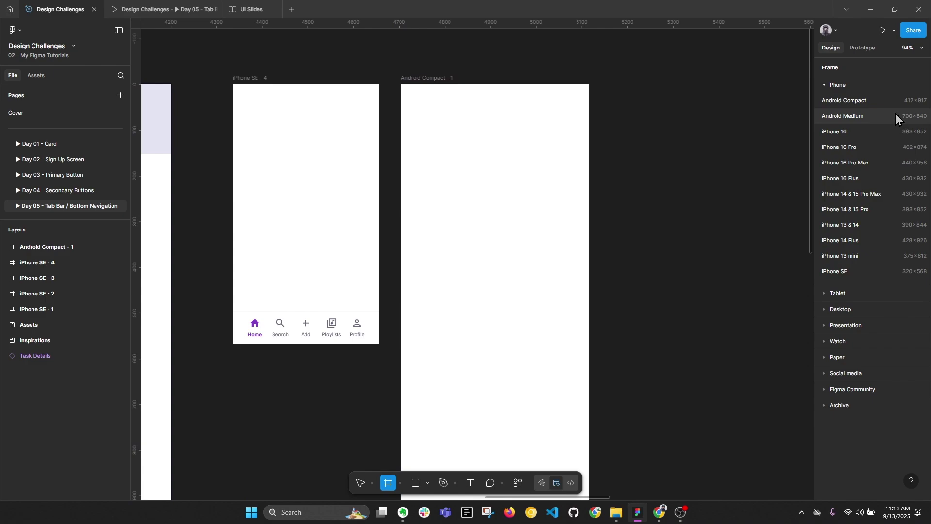
left_click(894, 117)
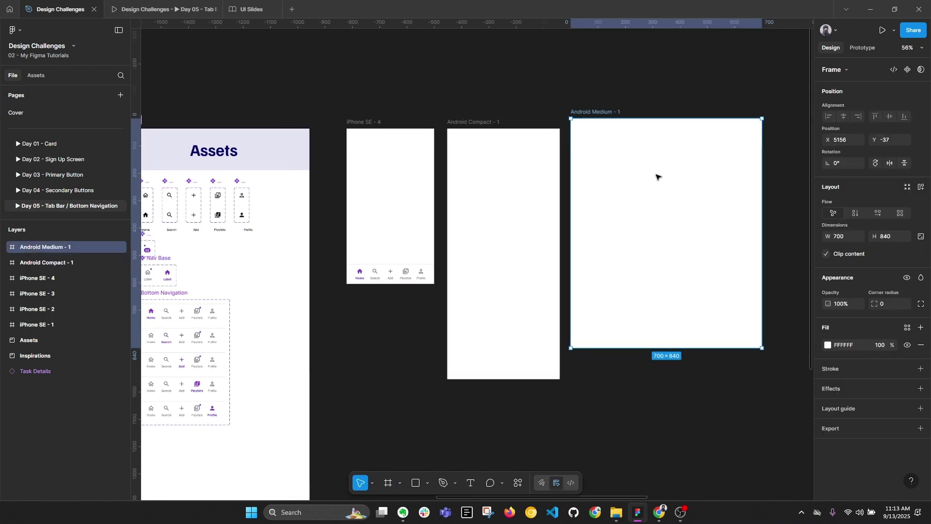
left_click_drag(671, 196, 676, 195)
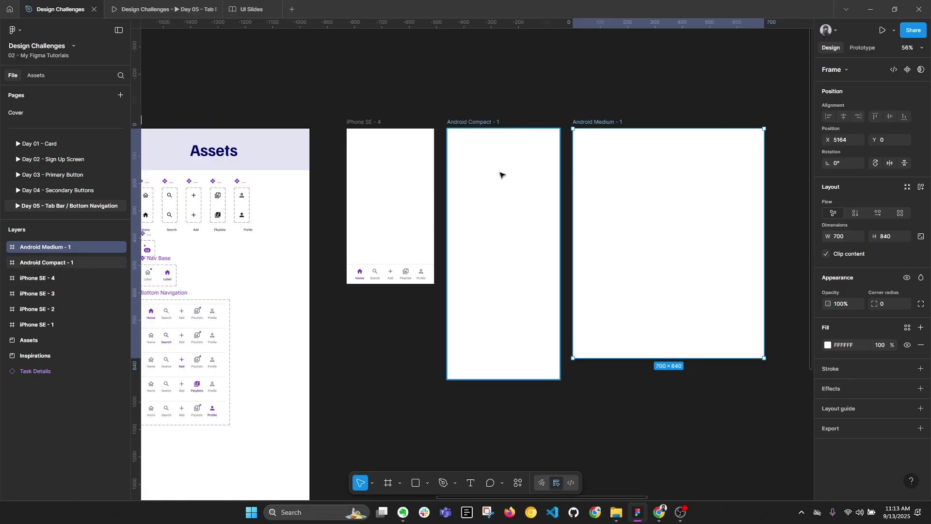
Check the widths of the two Android frames and delete both frames
left_click(850, 236)
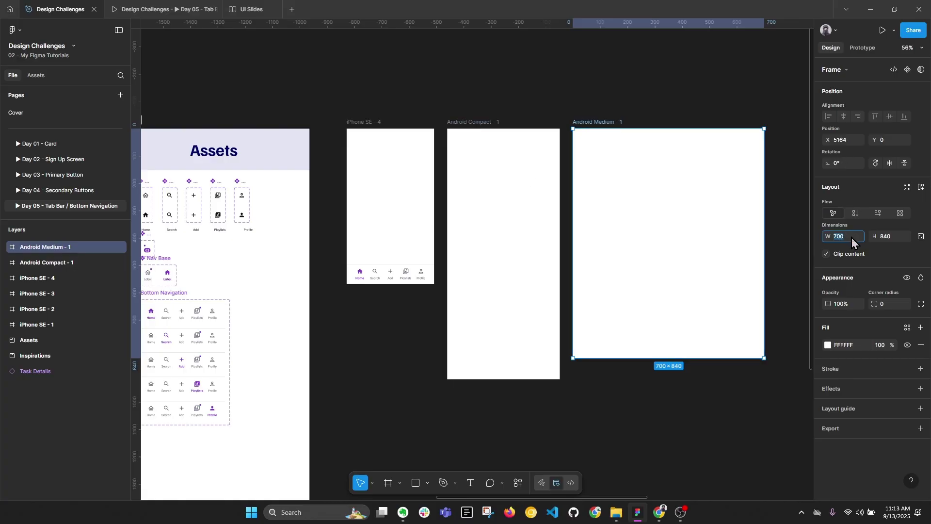
left_click(528, 184)
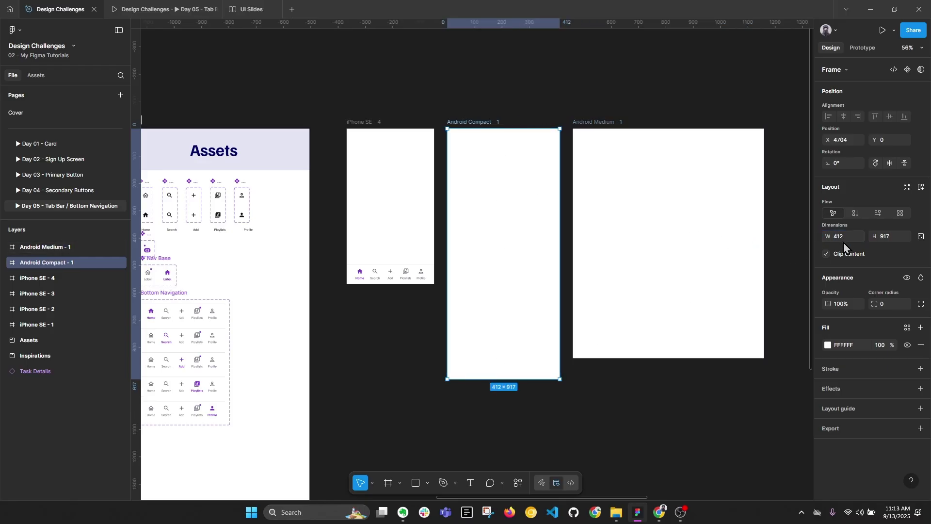
left_click(590, 235, "shift")
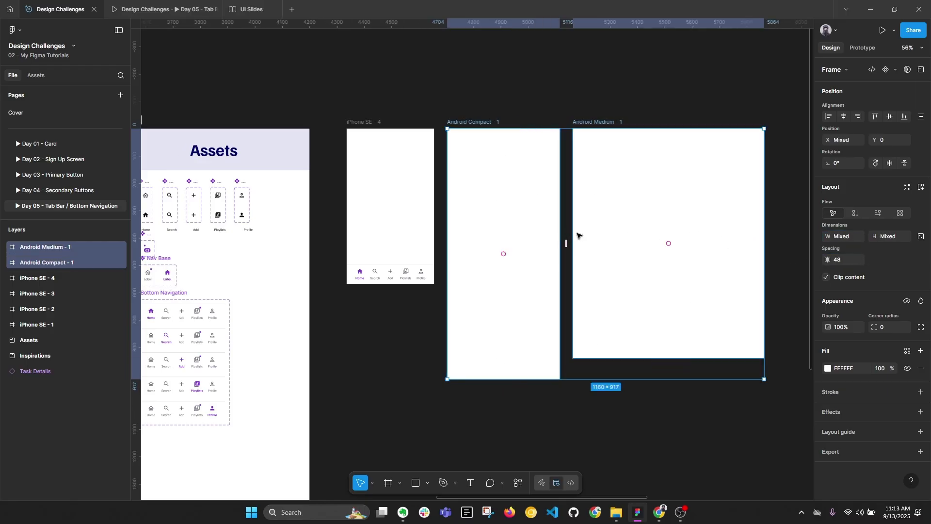
key("Delete")
Try the iPhone SE - 4 frame at a width of 412, undo the resize and deselect the frame
scroll(445, 261, "up", 3)
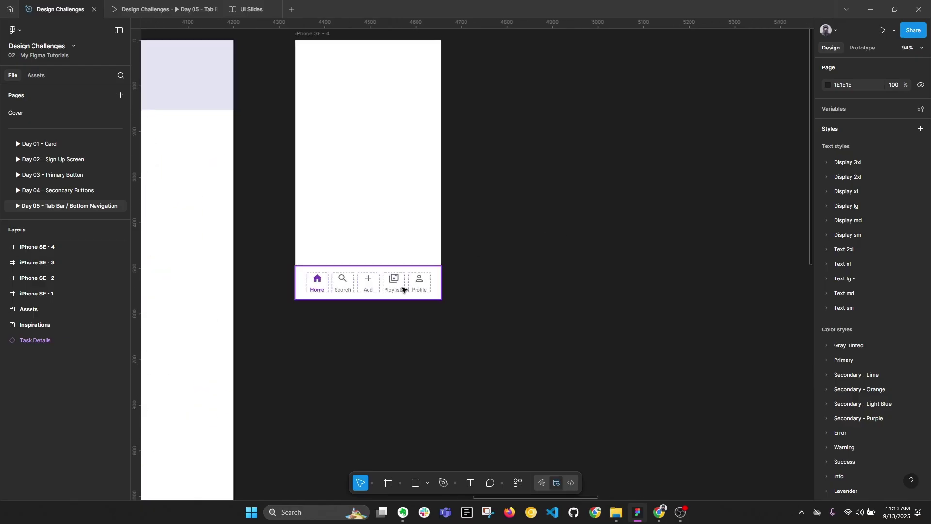
scroll(447, 164, "down", 3)
left_click(378, 79)
scroll(379, 85, "up", 2)
scroll(379, 85, "up", 2)
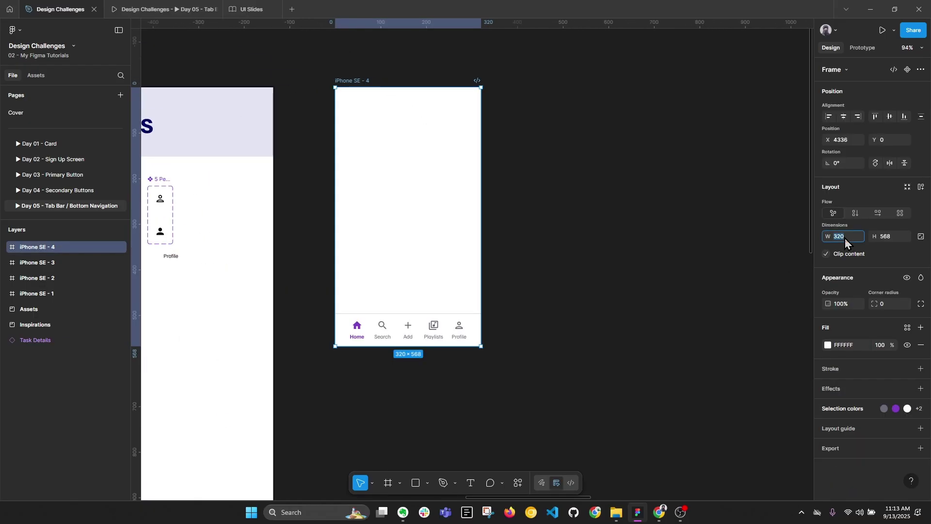
left_click(844, 238)
type("412")
key("Return")
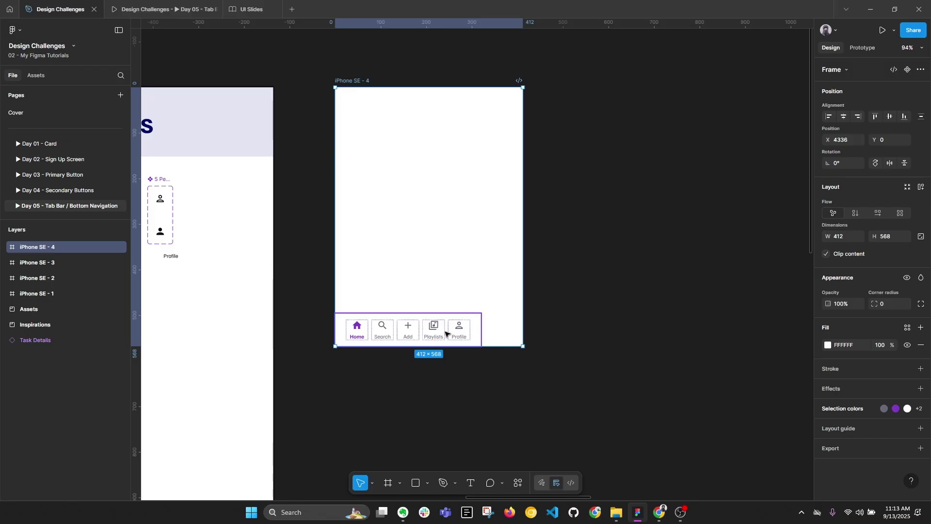
key("ctrl+z")
left_click(644, 264)
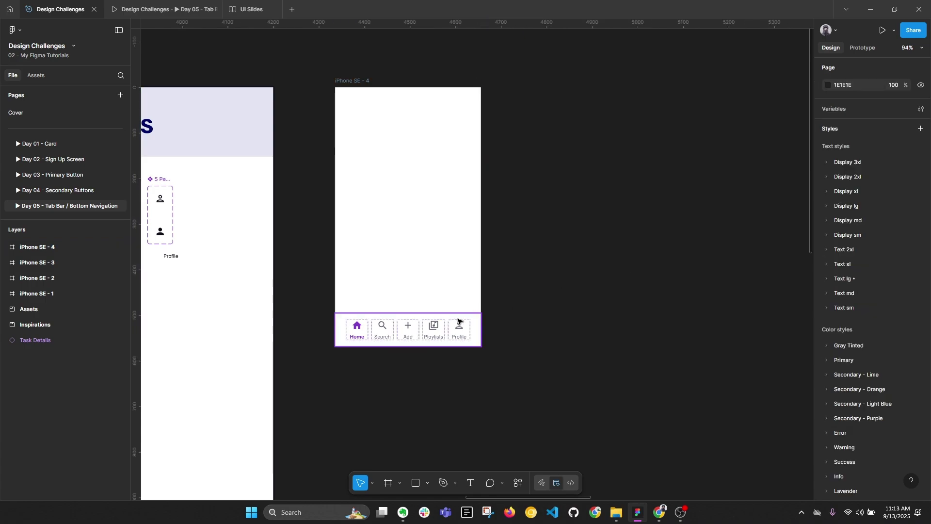
Set the Bottom Navigation instance's constraints in the iPhone SE - 4 frame to Left + Right and Bottom
key("alt+l")
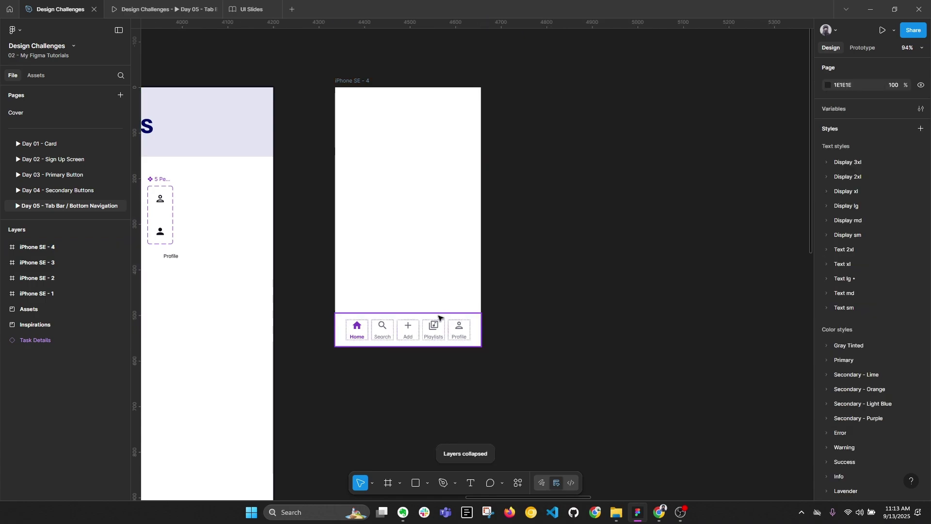
left_click(440, 326)
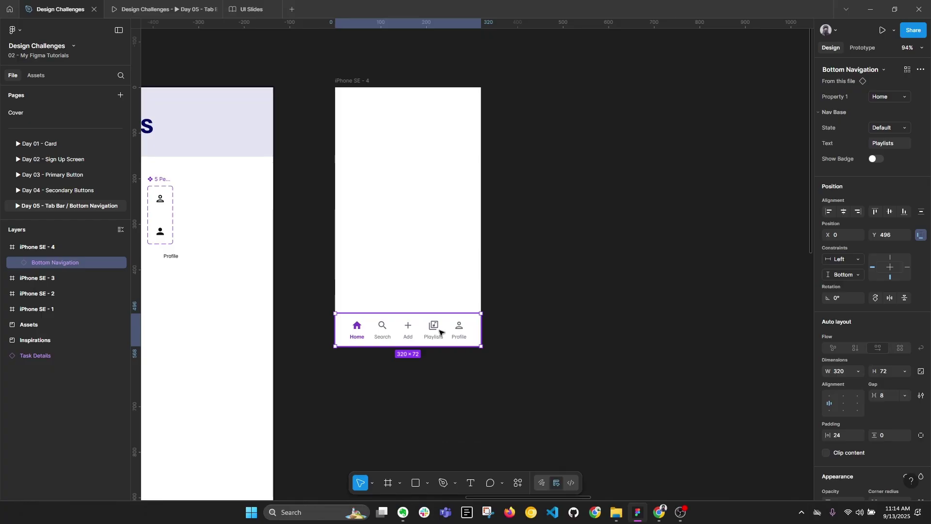
left_click(850, 258)
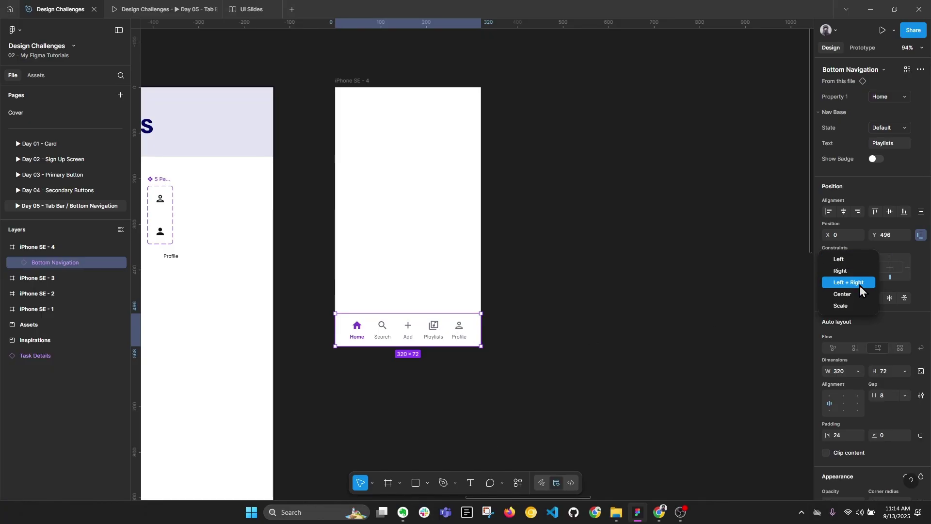
left_click(859, 286)
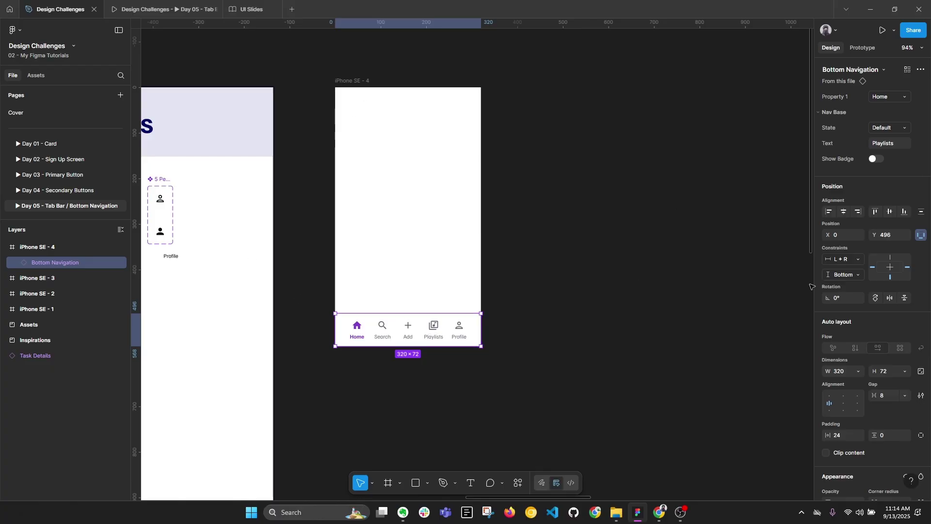
left_click(856, 277)
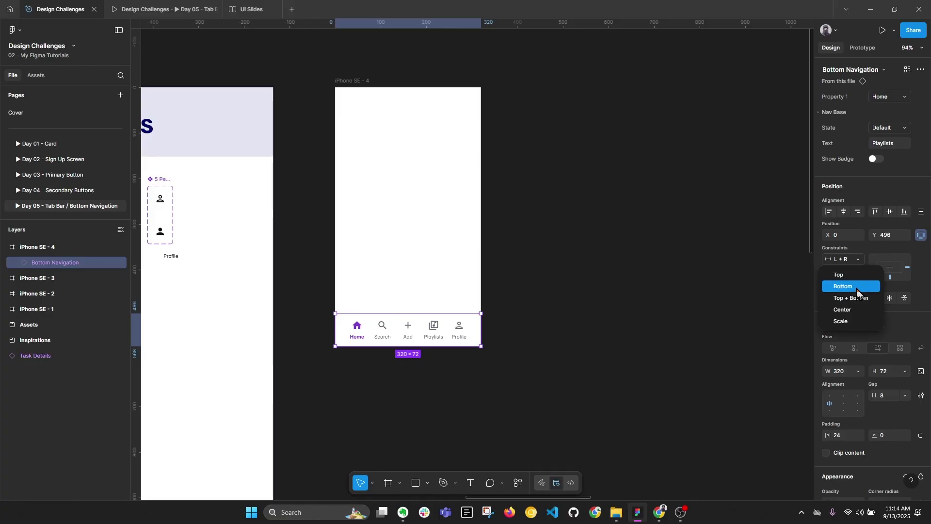
left_click(857, 287)
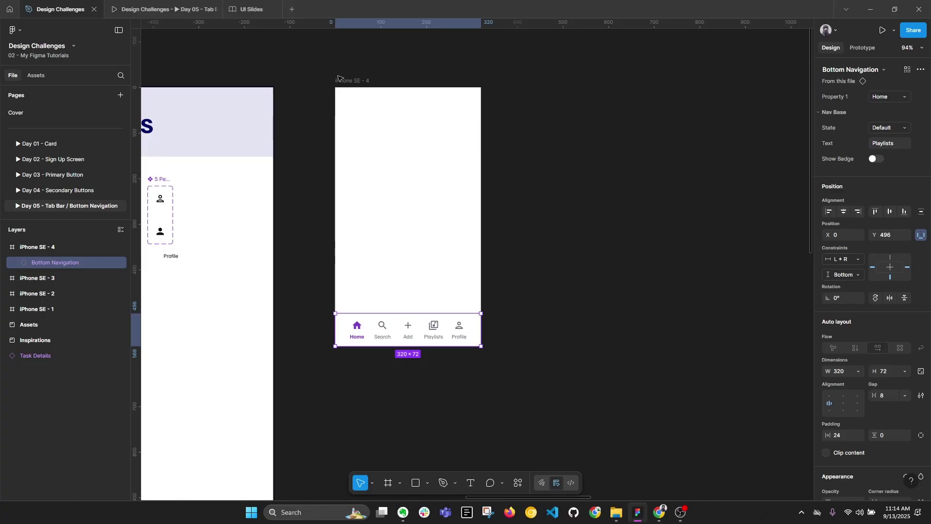
Widen the iPhone SE - 4 frame to 412 to test the navigation bar's new constraints
key("Escape")
left_click(845, 240)
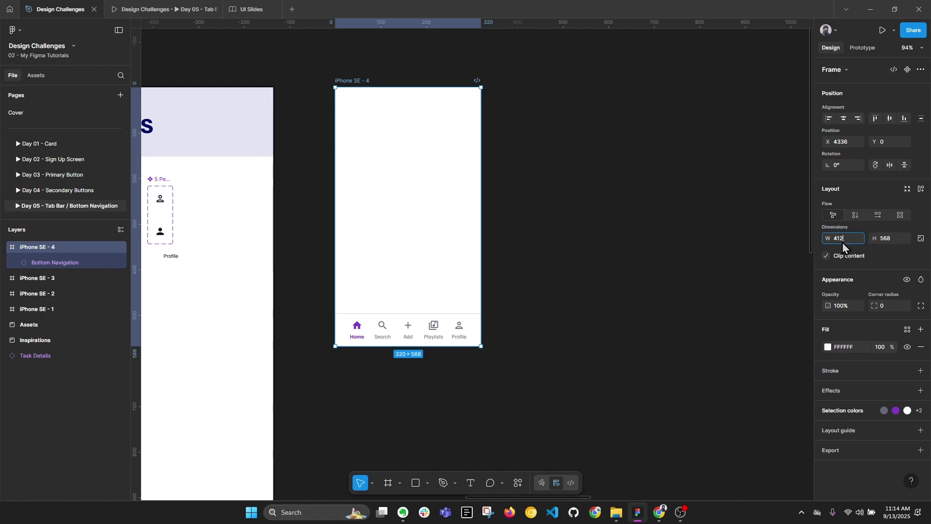
type("412")
key("Return")
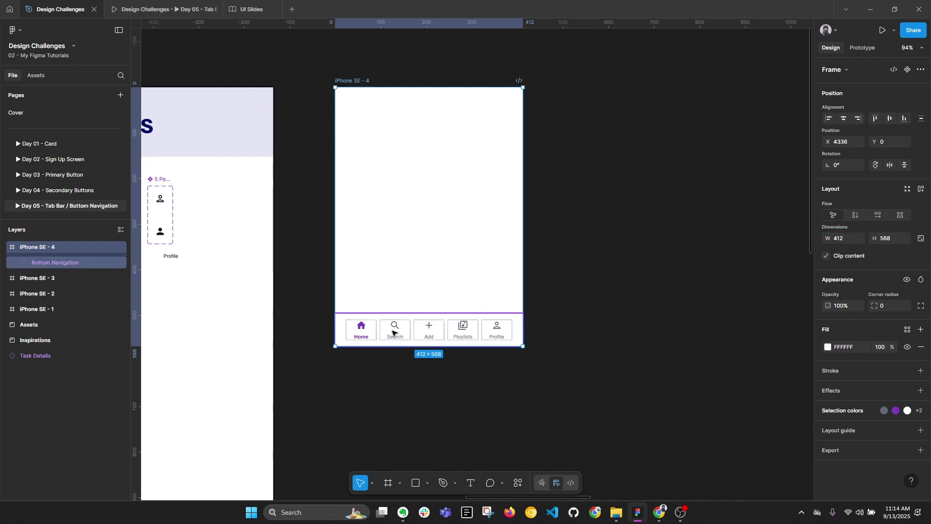
Add a black inside stroke of weight 1 to all five Nav Base items in the navigation bar
scroll(434, 335, "up", 3)
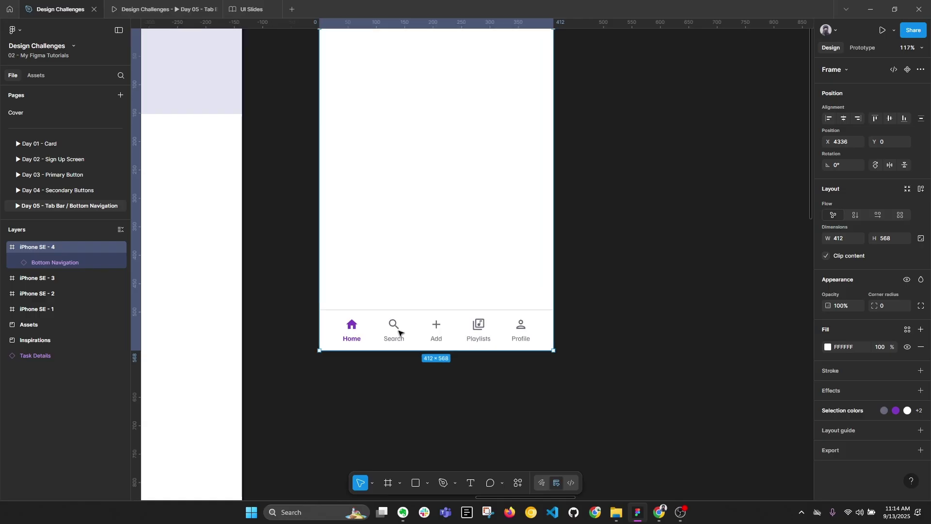
double_click(395, 330)
key("ctrl+a")
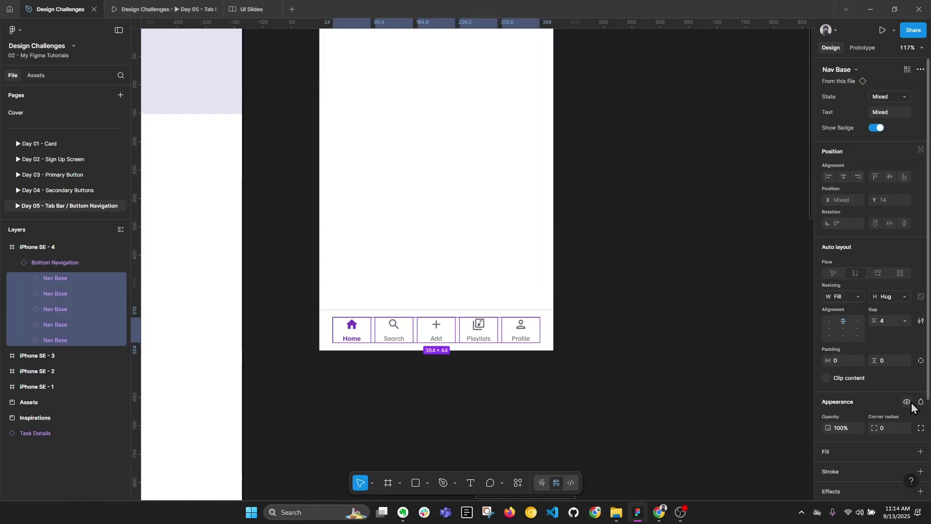
scroll(911, 412, "down", 2)
left_click(920, 427)
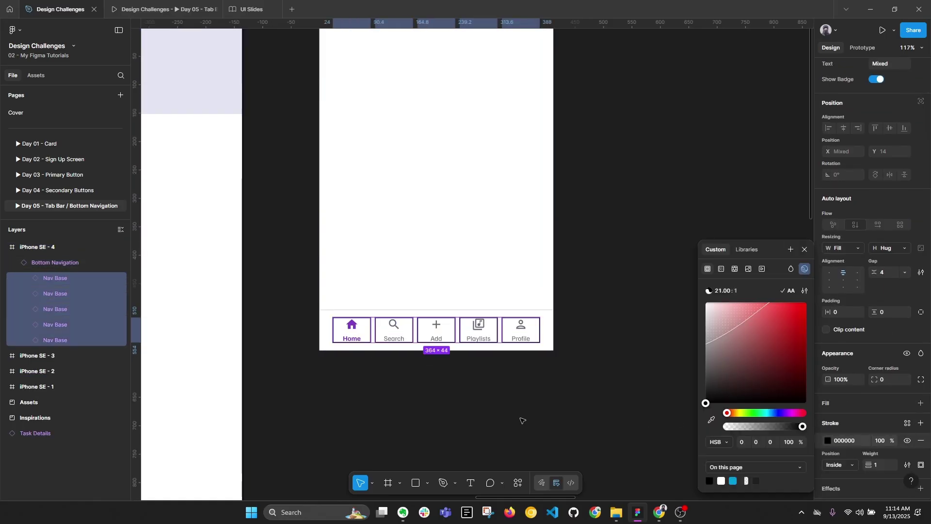
left_click(519, 420)
Set the width of the iPhone SE - 4 frame to 320 with the outlined navigation items inside
scroll(508, 405, "down", 5)
left_click(396, 179)
key("shift+2")
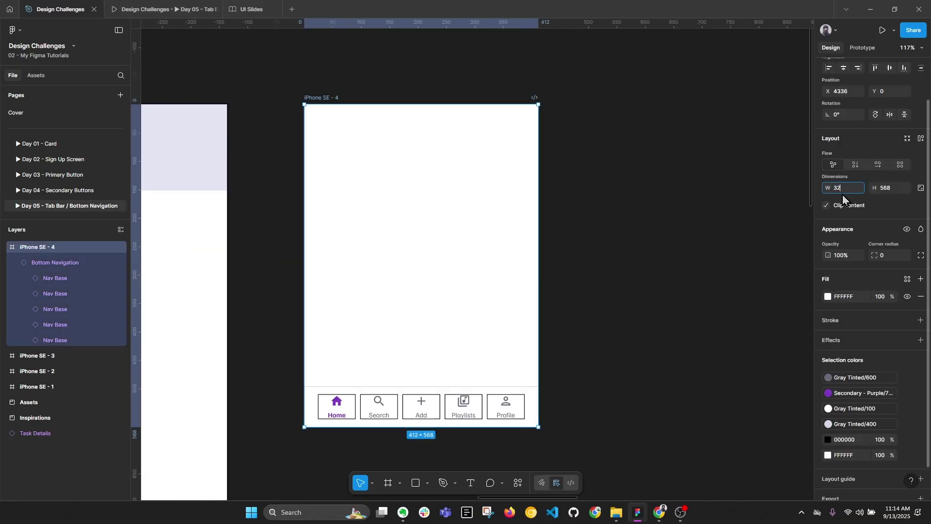
key("Return")
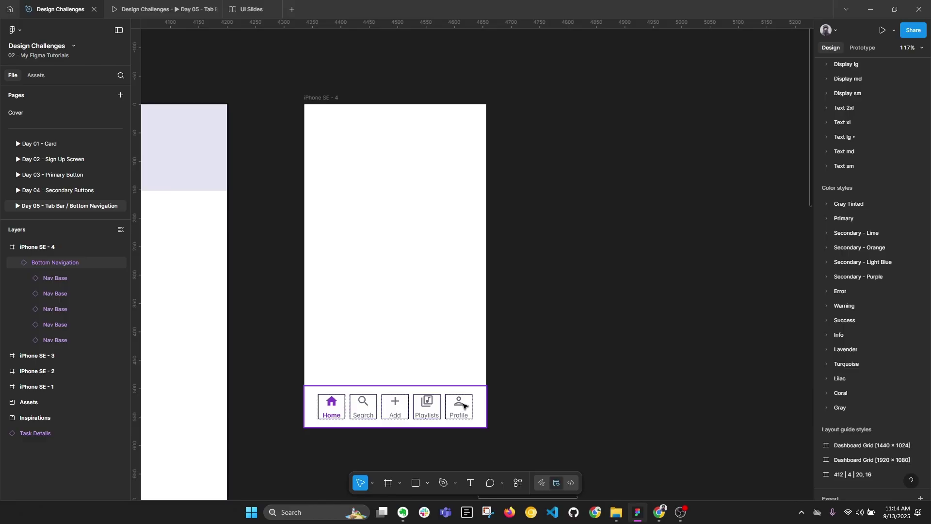
Measure the spacing between the Profile and Playlists items and check the Bottom Navigation's auto layout gap
key("alt+l")
left_click(463, 412)
left_click(466, 413)
key("Escape")
left_click(466, 408)
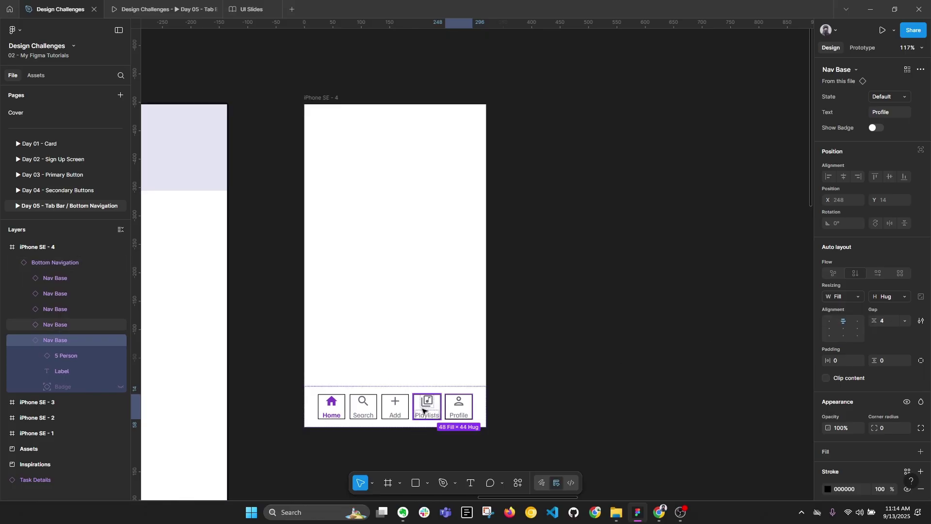
key("alt")
key("Escape")
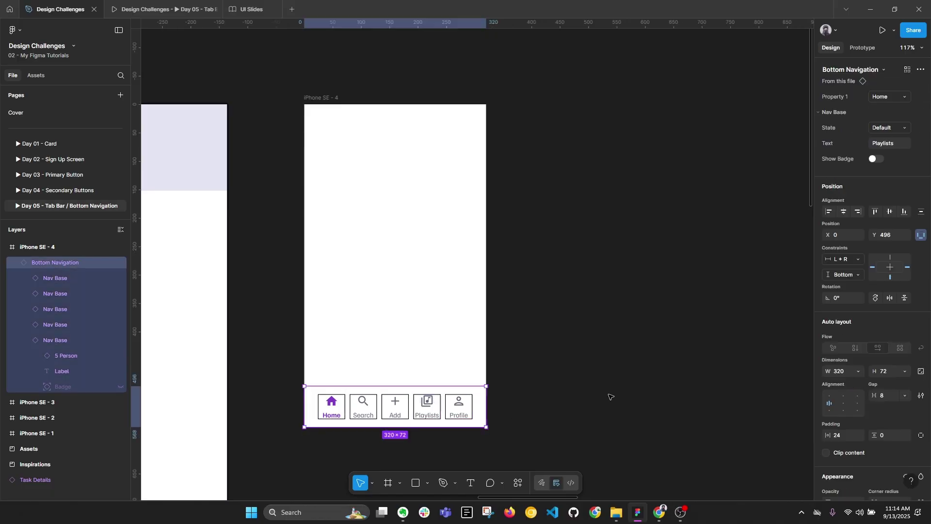
scroll(898, 309, "down", 3)
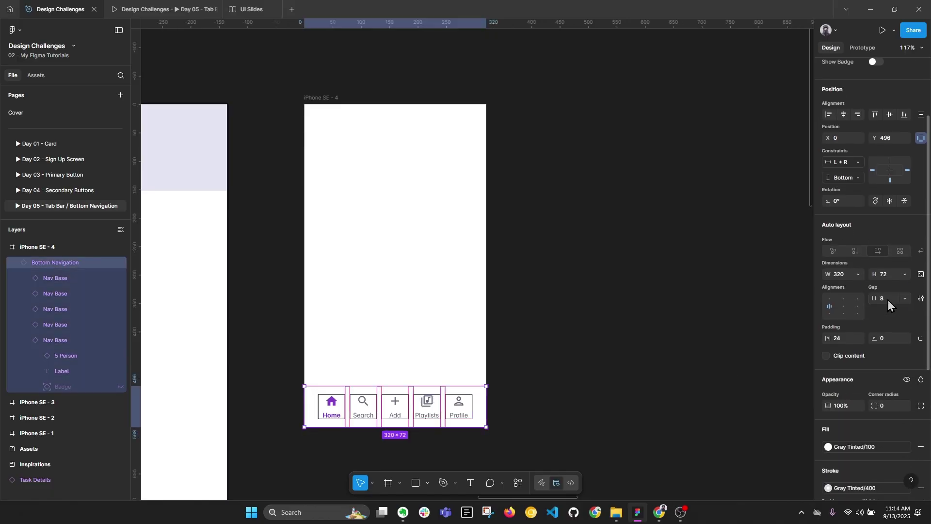
left_click(619, 363)
Resize the iPhone SE - 4 frame to a width of 412 to compare the outlined items' widths
left_click(326, 99)
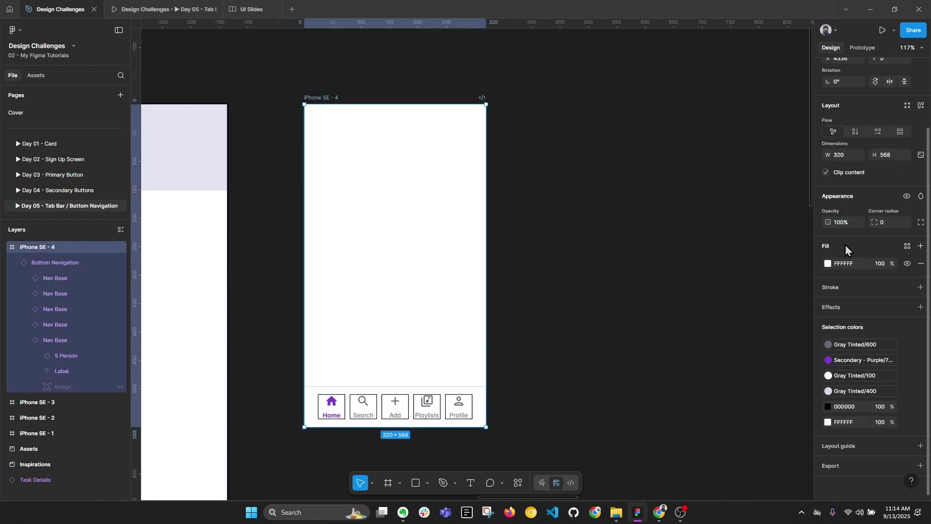
left_click(846, 155)
type("412")
key("Return")
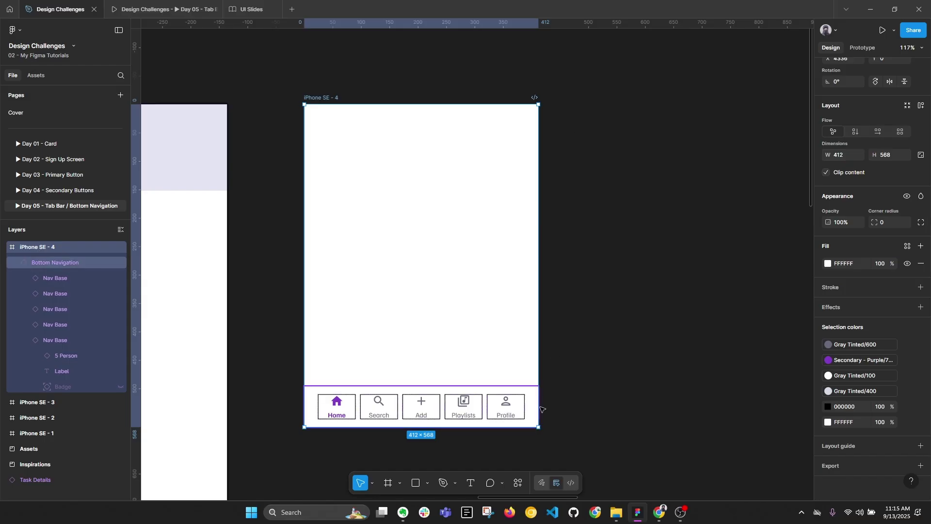
Set the iPhone SE - 4 frame's width to 700
scroll(575, 382, "down", 1)
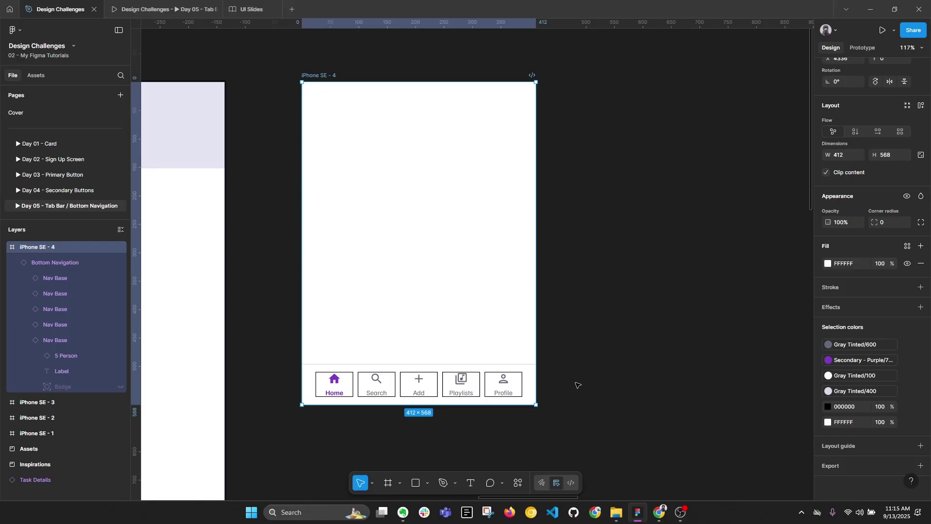
left_click(846, 156)
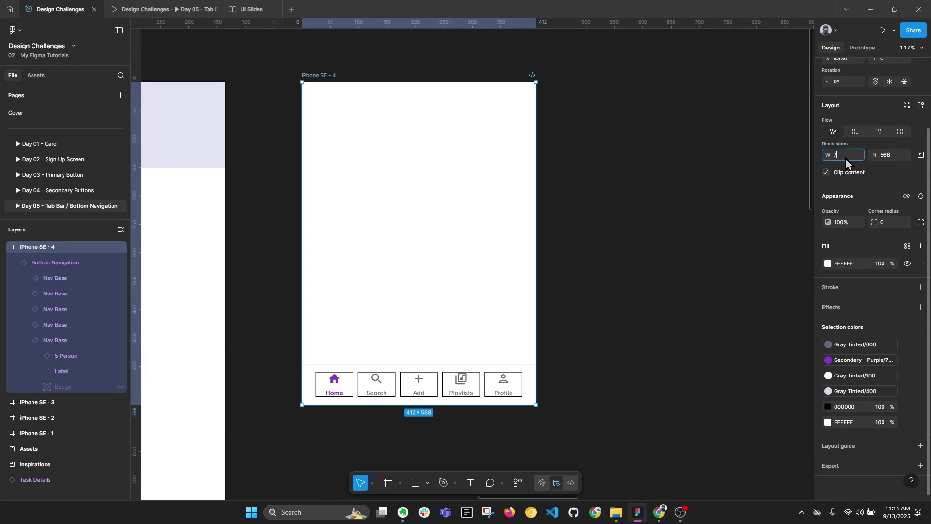
key("Return")
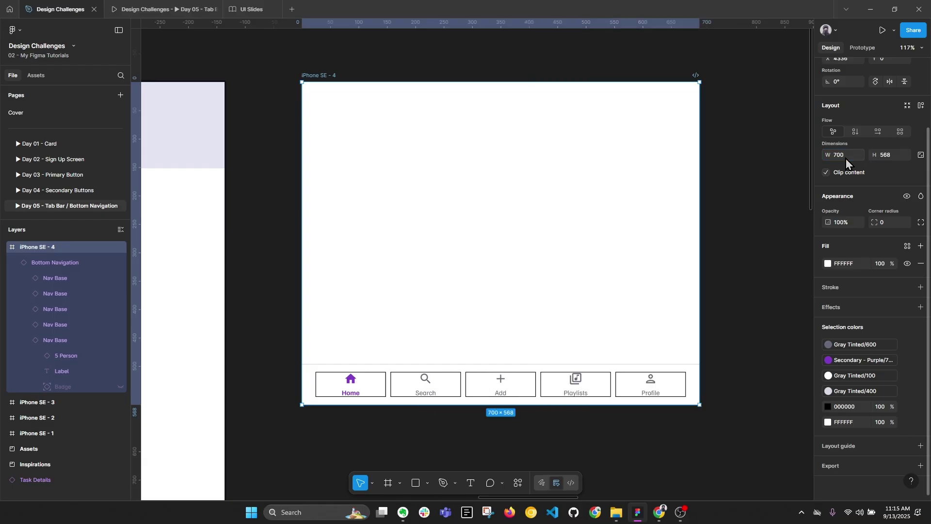
Select all five Nav Base items inside the Bottom Navigation instance and remove their black stroke
left_click(558, 379)
right_click(560, 371)
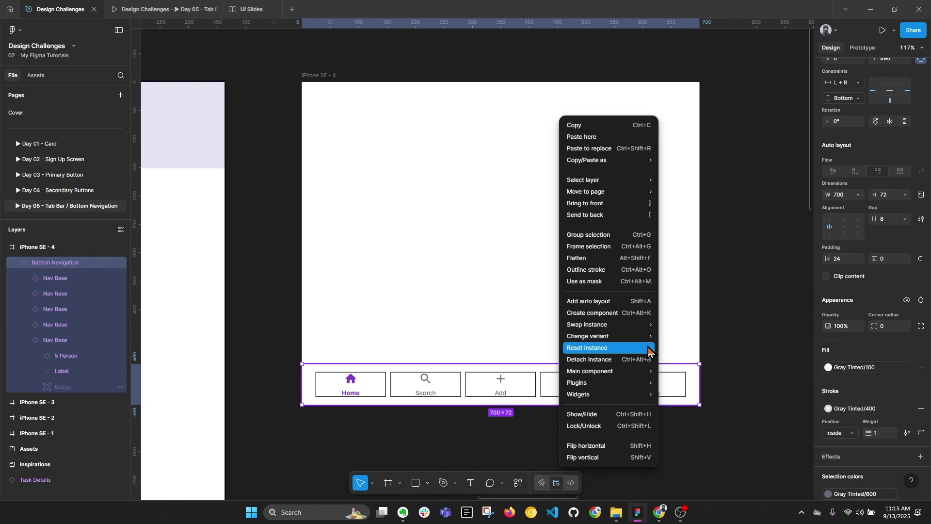
key("Escape")
key("Return")
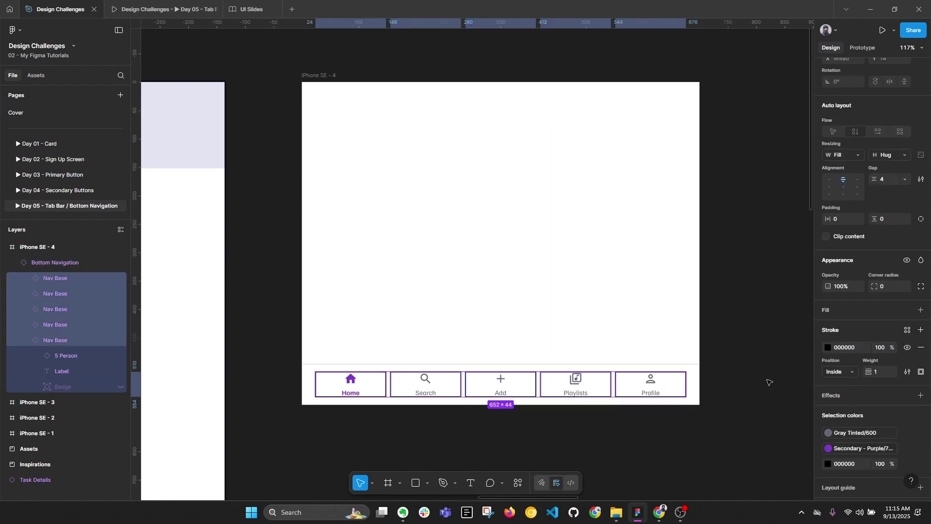
left_click(921, 348)
Collapse the layer tree and select the iPhone SE - 4 frame
left_click(446, 277)
scroll(446, 277, "down", 2)
left_click(504, 356)
key("alt+l")
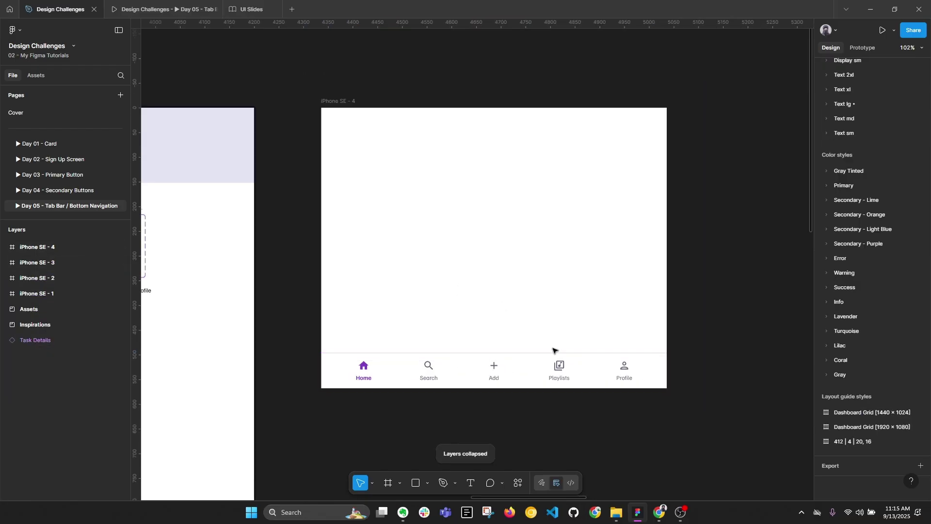
key("Escape")
scroll(362, 165, "down", 2)
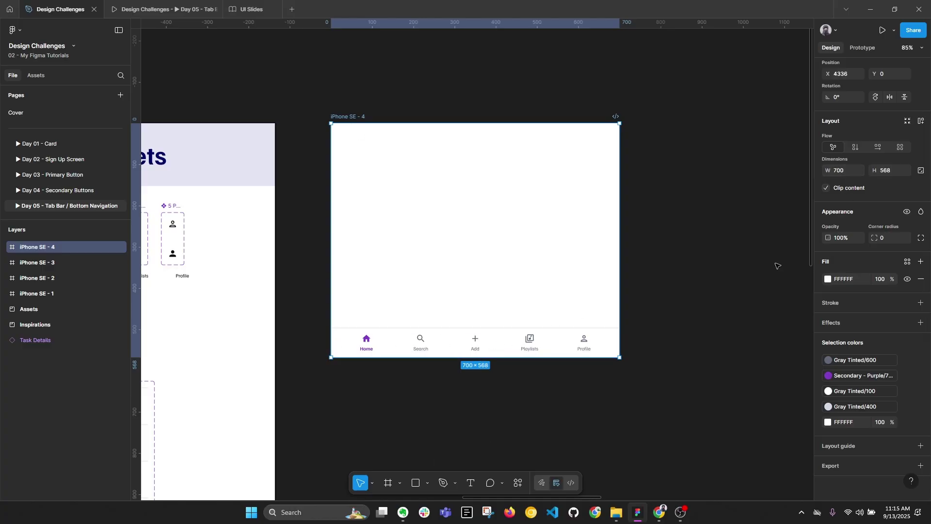
Try resizing the iPhone SE - 4 frame to about 310 wide and 719 high to test the bottom navigation's response
scroll(863, 157, "up", 2)
key("Return")
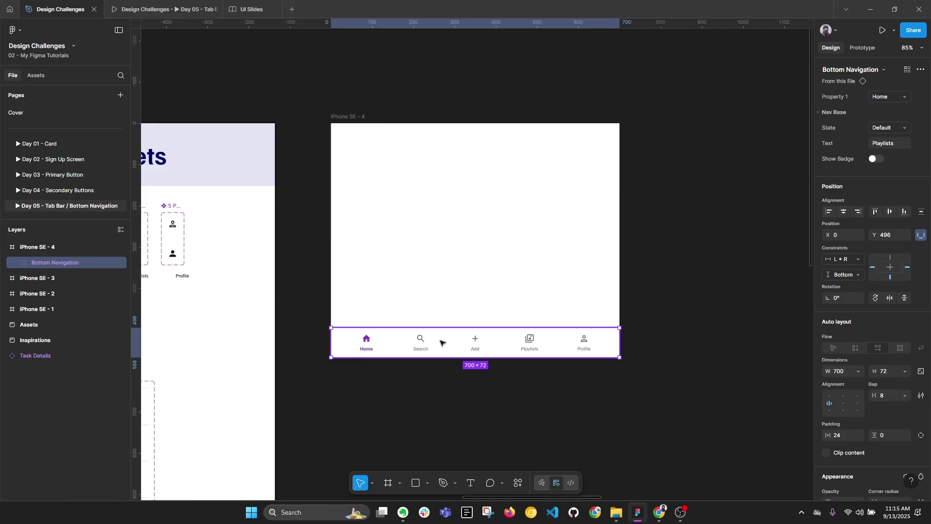
left_click(338, 116)
left_click_drag(487, 357, 533, 419)
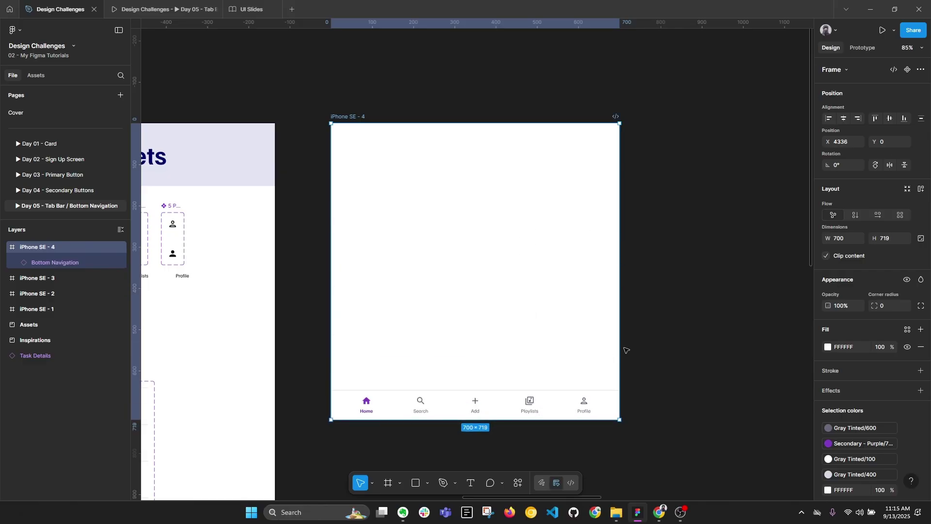
left_click_drag(619, 345, 458, 333)
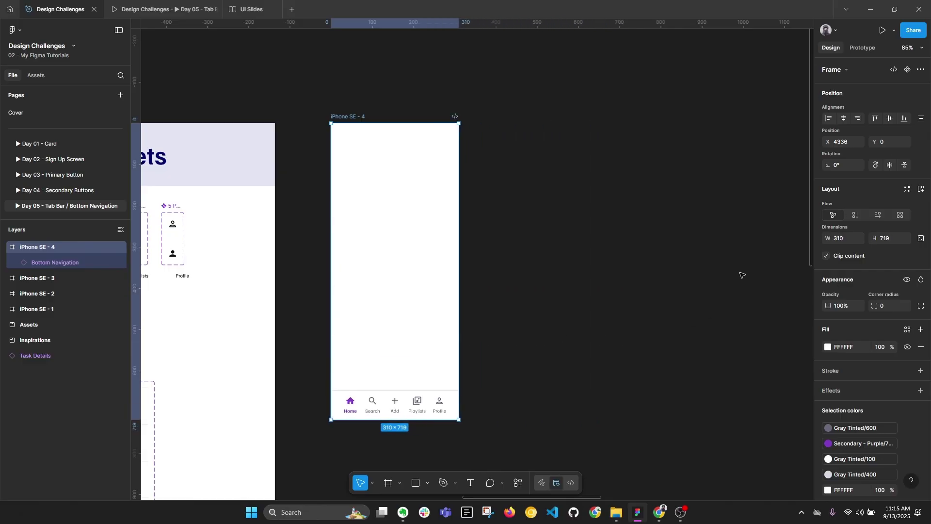
Set the iPhone SE - 4 frame's width to 320 and check the spacing of the navigation items
left_click(849, 242)
type("320")
key("Return")
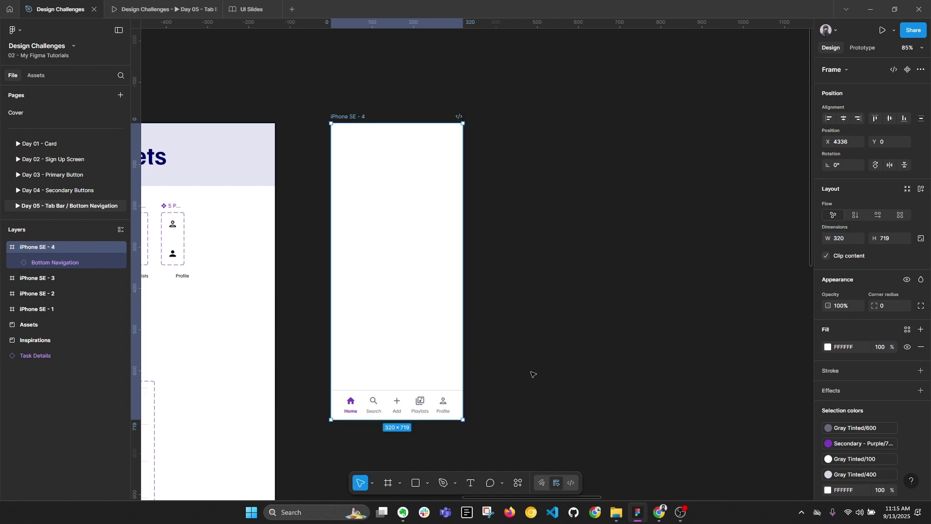
scroll(437, 402, "up", 3)
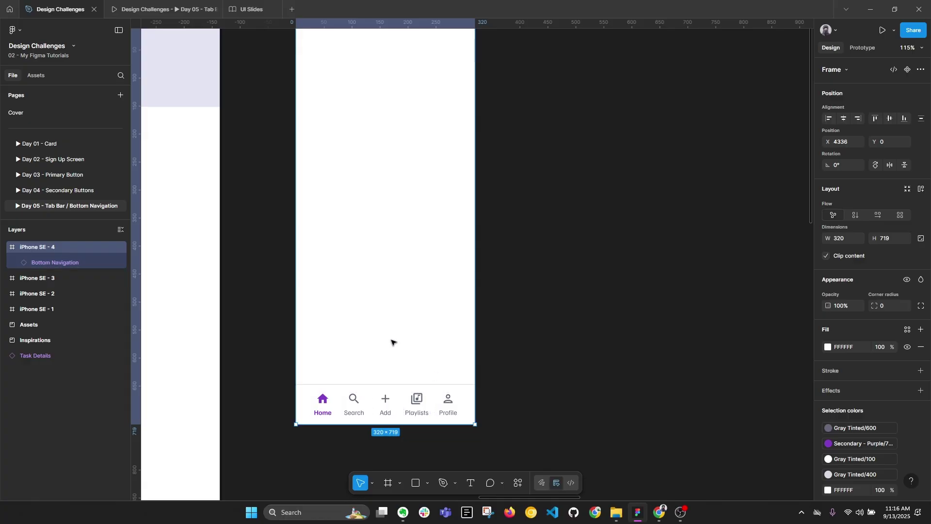
scroll(474, 314, "down", 2)
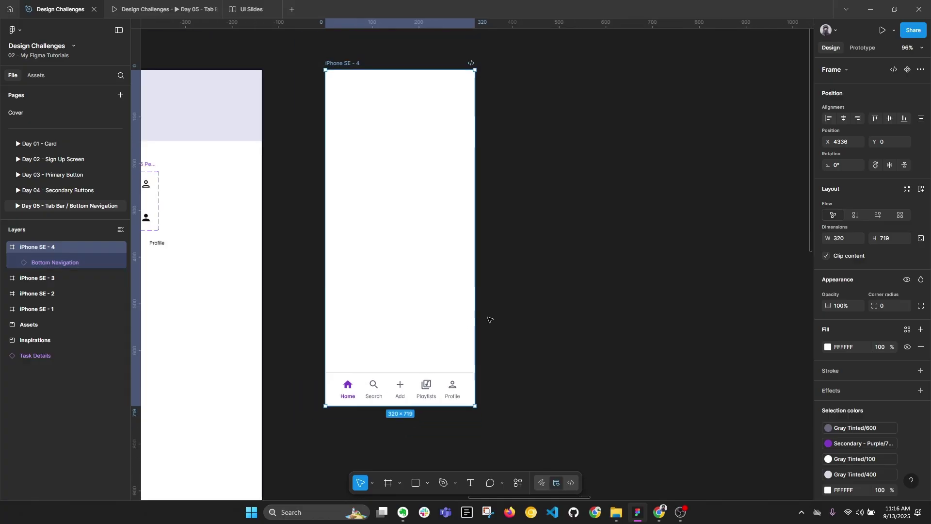
Look up the iPhone SE size among the phone frame presets and set the iPhone SE - 4 frame's height to 568
key("Escape")
key("f")
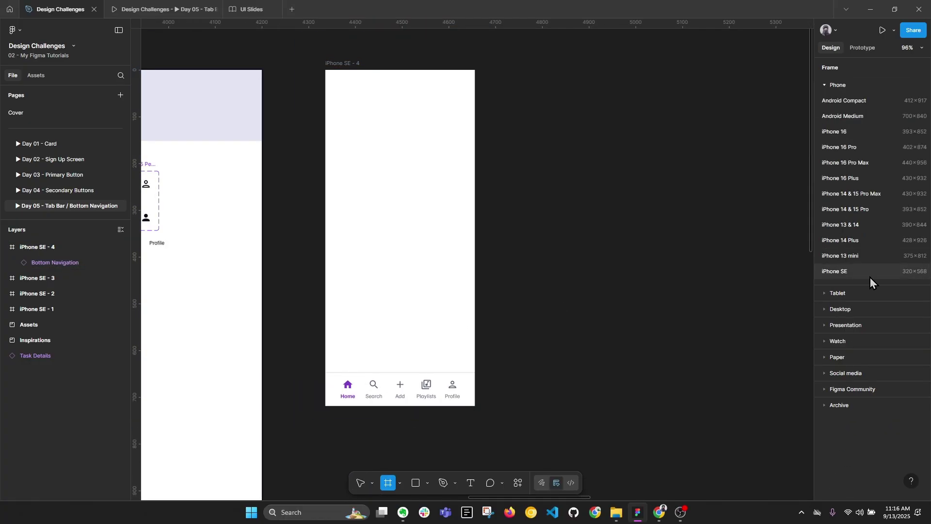
key("Escape")
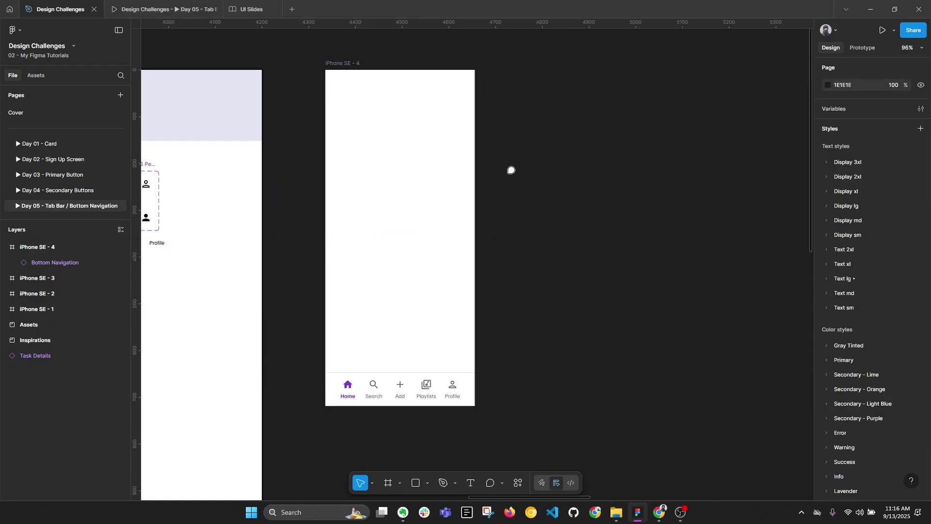
key("c")
key("Escape")
left_click(347, 63)
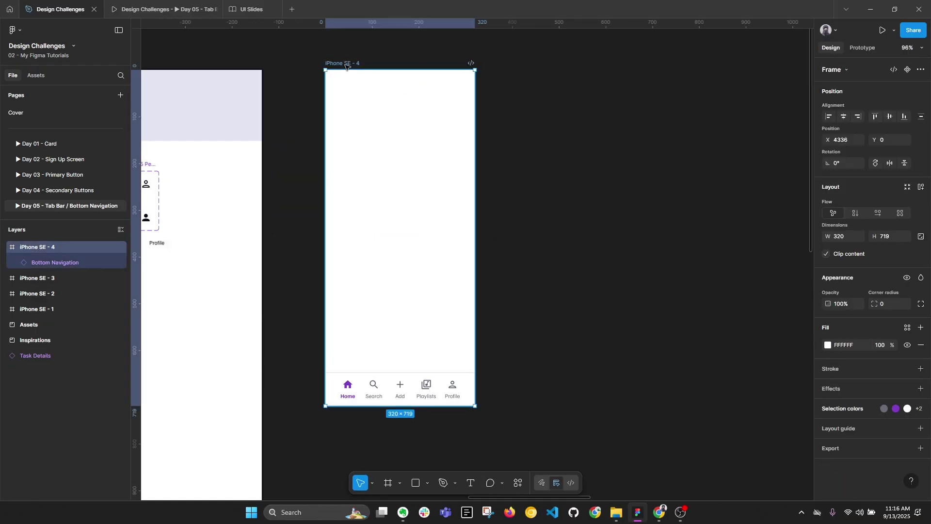
left_click(894, 237)
type("56")
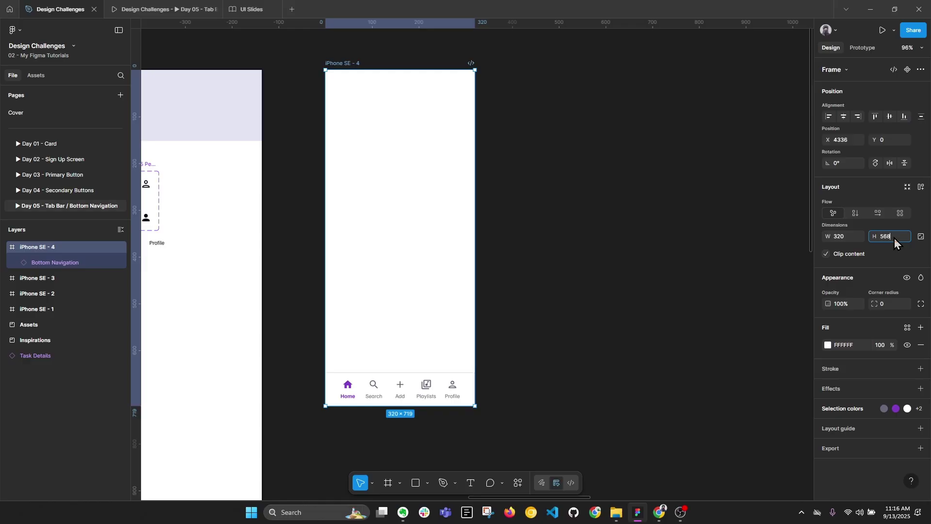
type("8")
key("Return")
Try the iPhone SE - 4 frame at a width of 150 and undo the change
left_click(844, 237)
type("3")
key("BackSpace")
type("1")
key("Return")
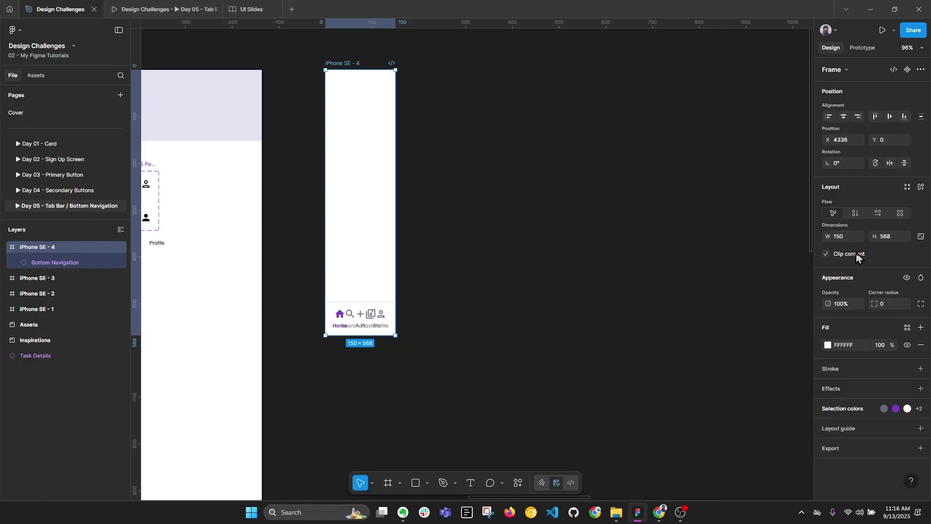
key("ctrl+z")
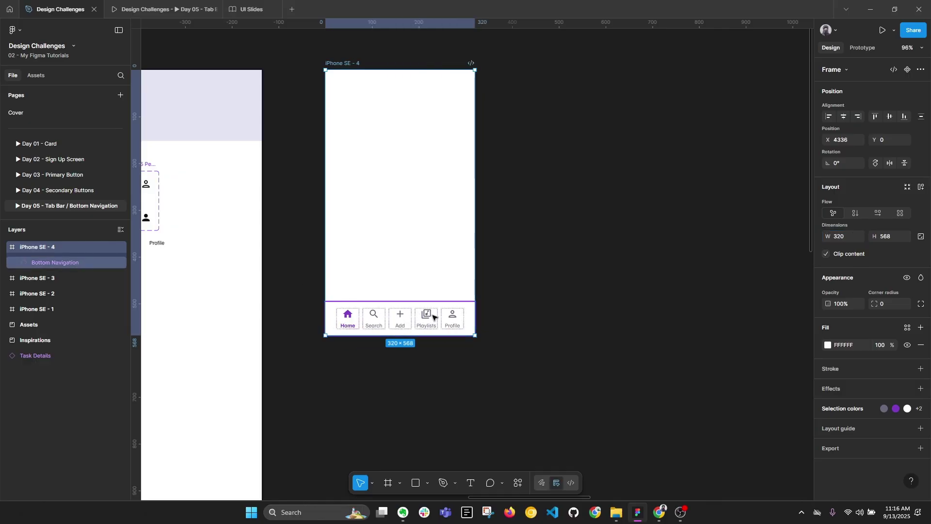
Collapse the layer tree and review the task card's list of responsive methods against the navigation in the iPhone SE - 4 frame
key("alt+l")
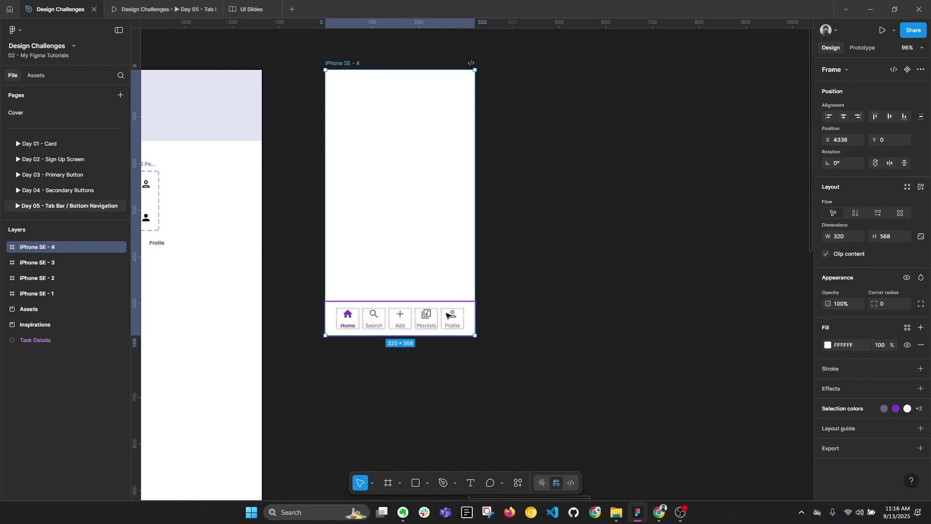
scroll(448, 316, "up", 2)
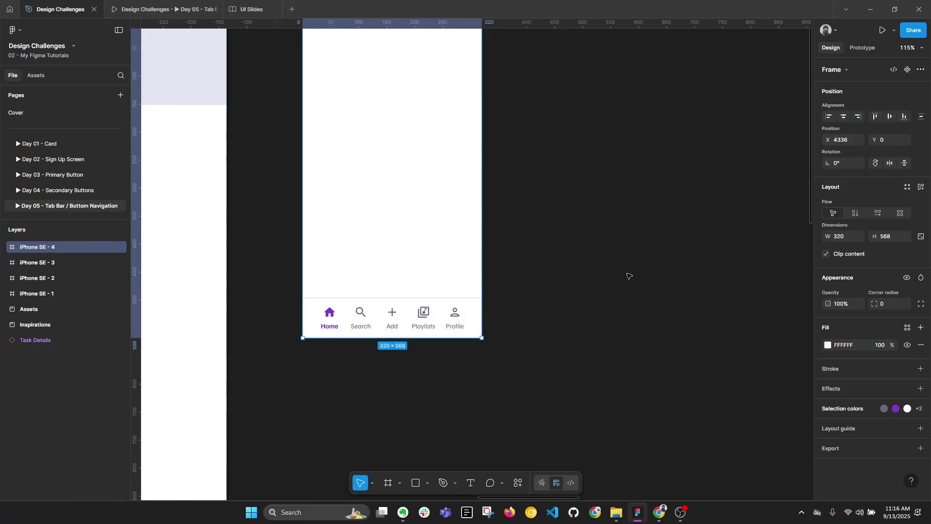
scroll(513, 307, "down", 5)
left_click_drag(357, 353, 662, 257)
scroll(401, 315, "down", 3)
scroll(334, 256, "up", 5)
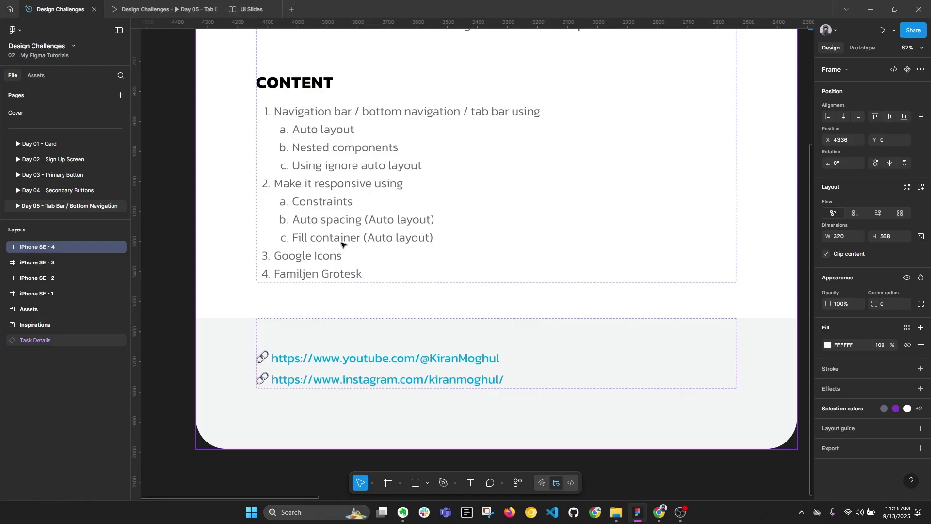
scroll(335, 232, "down", 6)
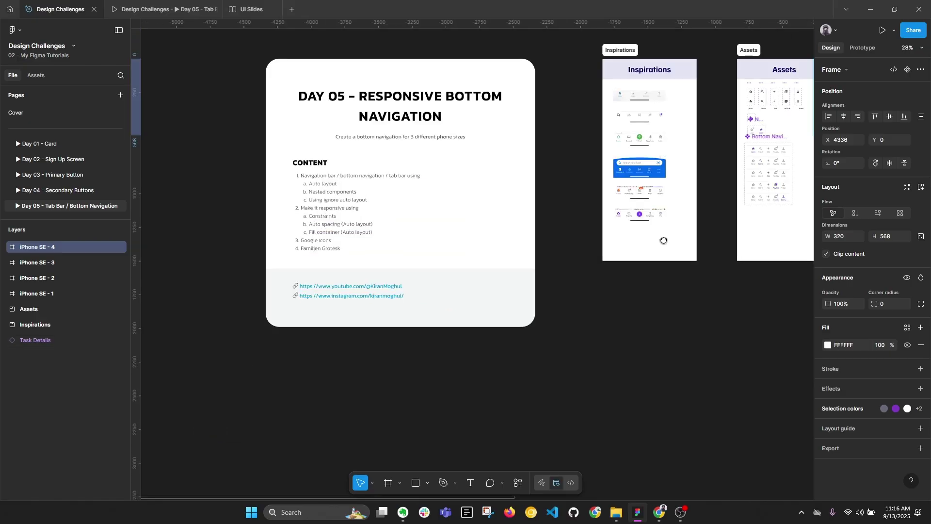
scroll(558, 181, "right", 5)
scroll(559, 182, "up", 6)
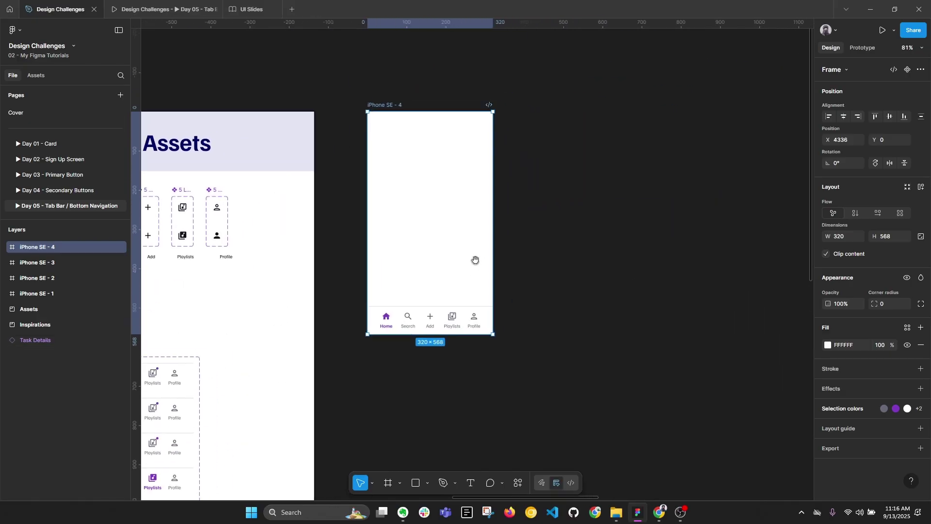
scroll(533, 207, "down", 3)
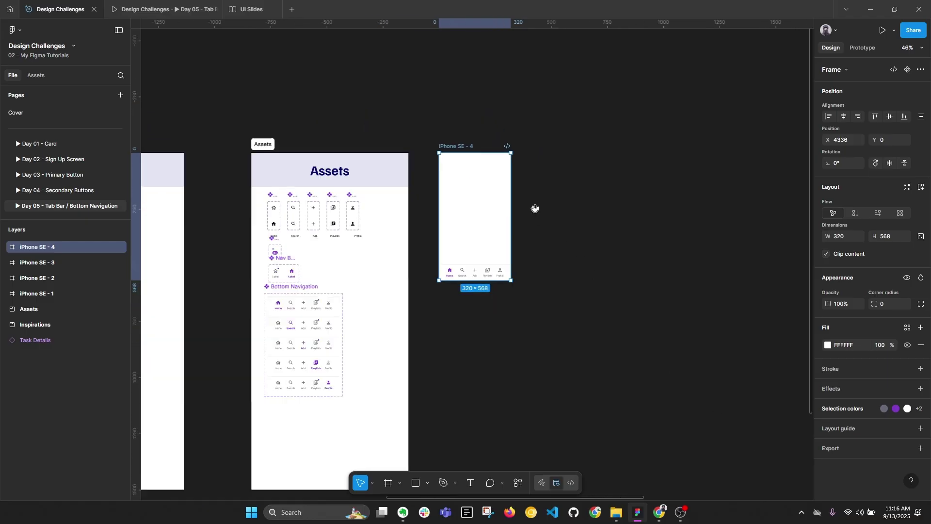
Duplicate the Bottom Navigation component set from the Assets section onto the empty canvas beyond the iPhone SE - 4 frame
left_click(296, 289)
left_click_drag(343, 290, 730, 60)
scroll(729, 60, "up", 5)
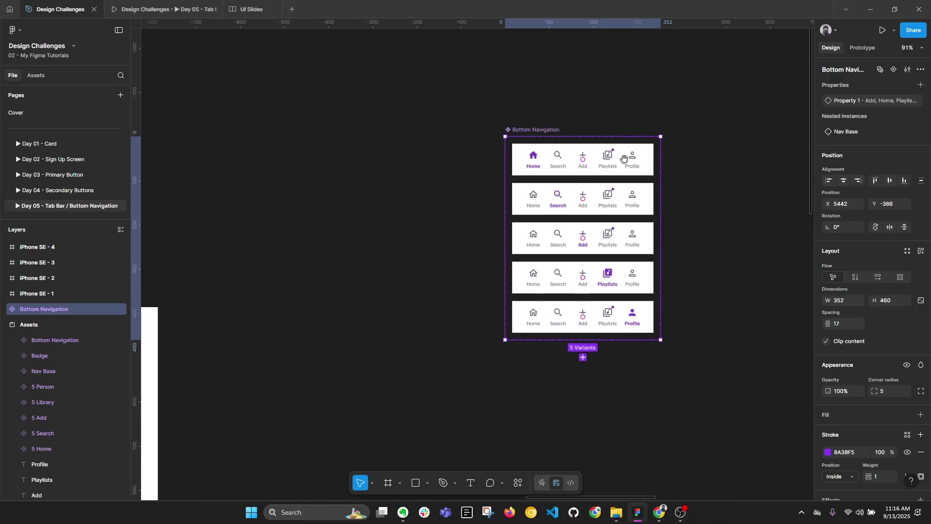
Set the Nav Base items in all five variants of the duplicated component set to a fixed width of 48
double_click(640, 163)
key("ctrl+a")
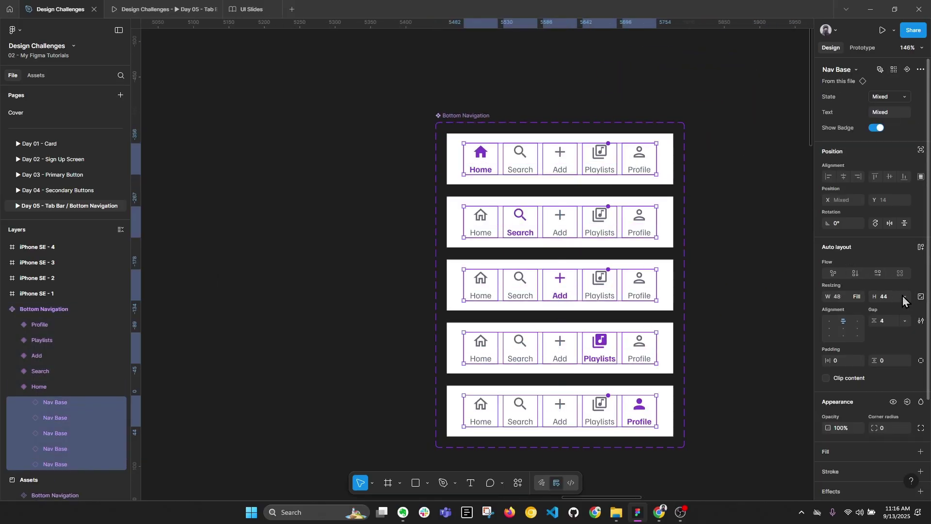
left_click(854, 296)
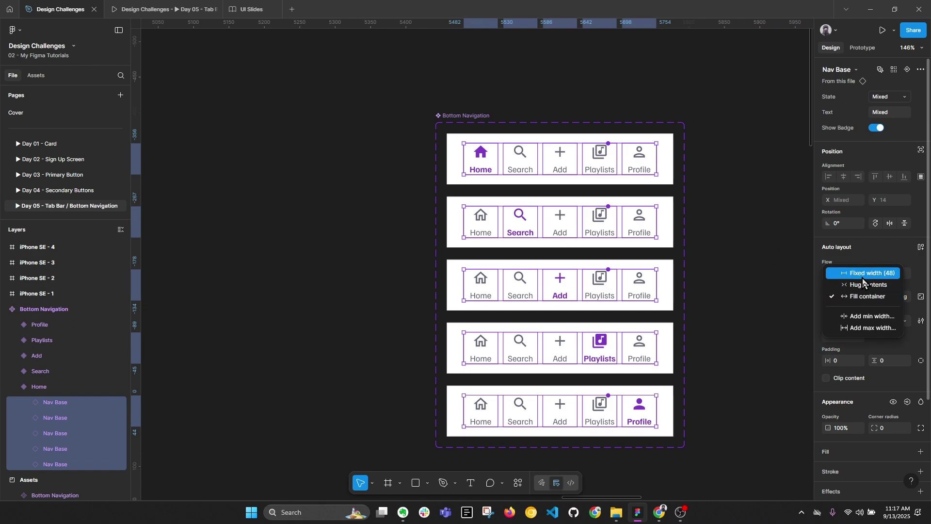
left_click(864, 274)
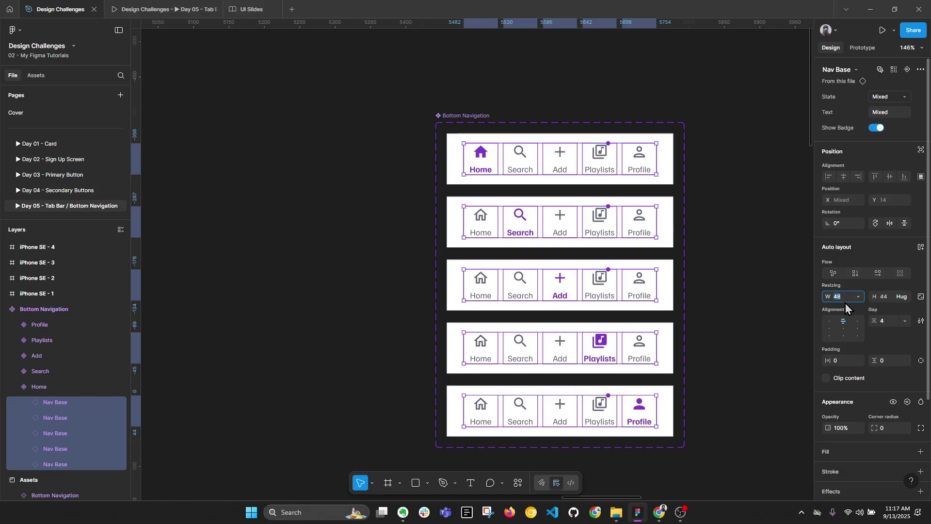
left_click(773, 316)
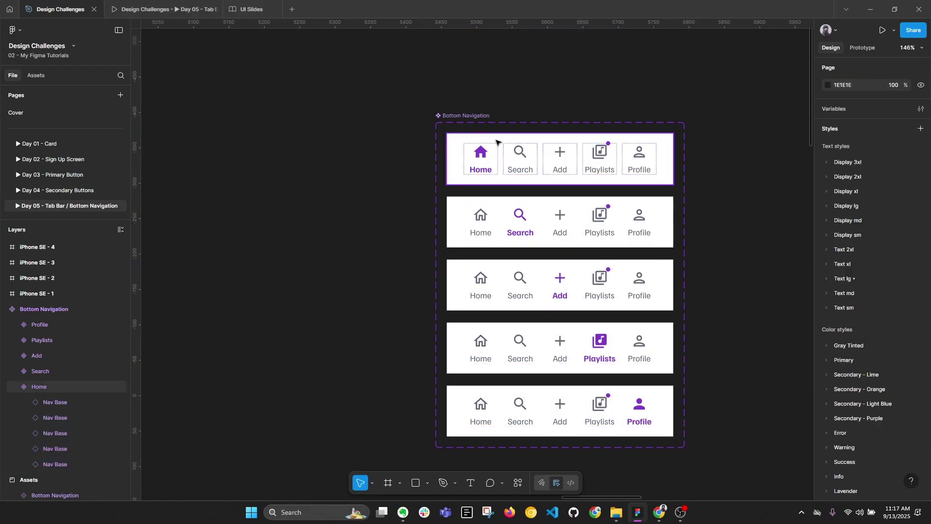
Select all five variants of the duplicated Bottom Navigation set and change their auto layout gap to Auto
left_click(496, 142)
left_click(514, 230, "shift")
left_click(510, 284, "shift")
left_click(507, 336, "shift")
left_click(495, 407, "shift")
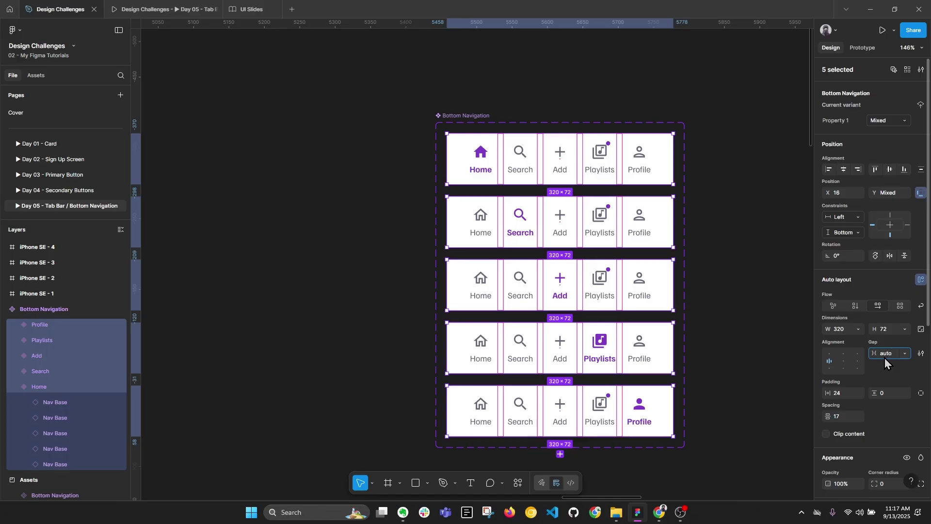
key("Return")
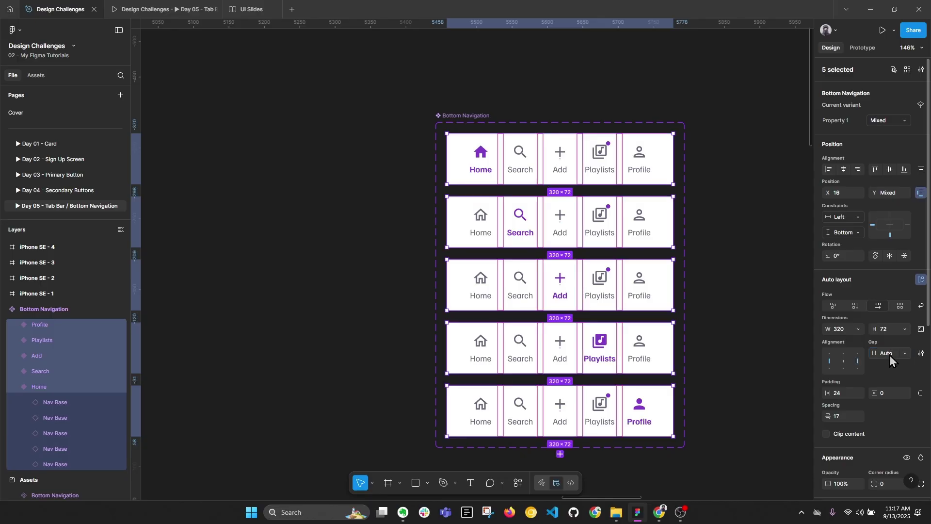
left_click(744, 349)
Duplicate the iPhone SE - 4 frame beside the original
scroll(744, 349, "down", 6)
left_click(456, 264)
key("ctrl+d")
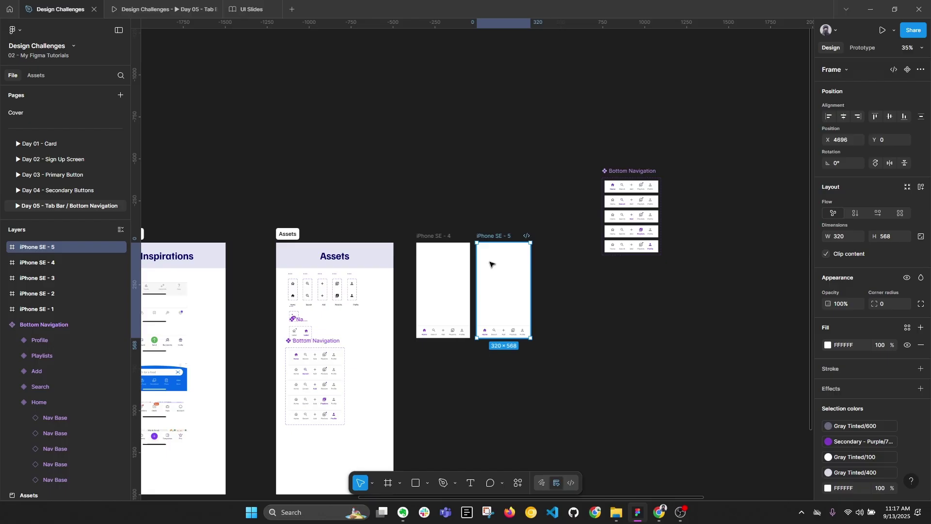
Replace the bottom navigation in the iPhone SE - 5 frame with the Home variant of the duplicated auto-gap component set
scroll(495, 264, "up", 3)
left_click(715, 148)
left_click(533, 371)
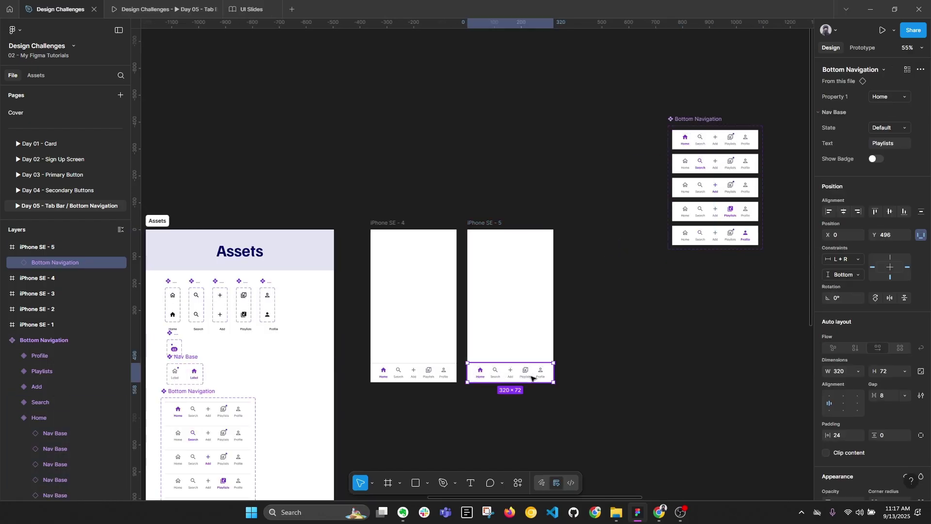
right_click(534, 371)
left_click(569, 149)
scroll(499, 371, "up", 4)
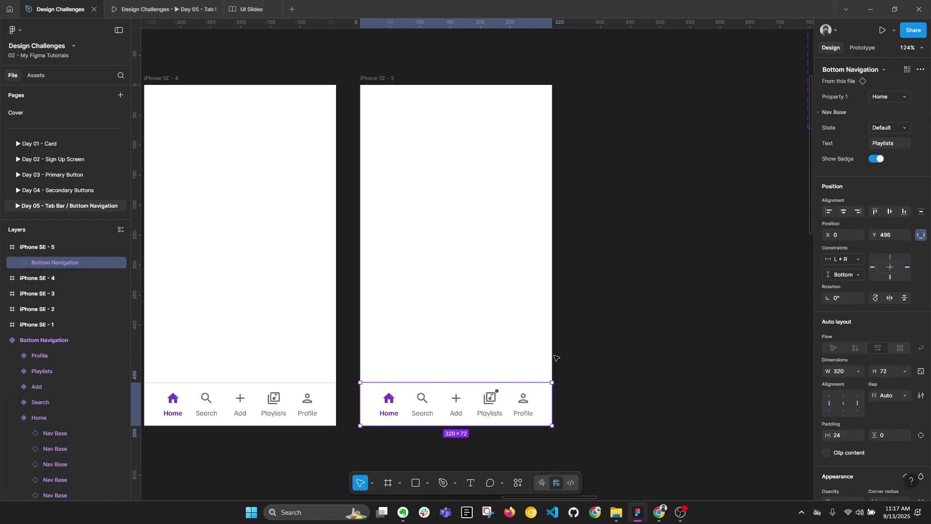
Select the five Nav Base items in the iPhone SE - 5 frame's navigation and add a 000000 inside stroke of weight 1
double_click(523, 402)
left_click(489, 403, "shift")
left_click(452, 408, "shift")
left_click(422, 404, "shift")
left_click(389, 405, "shift")
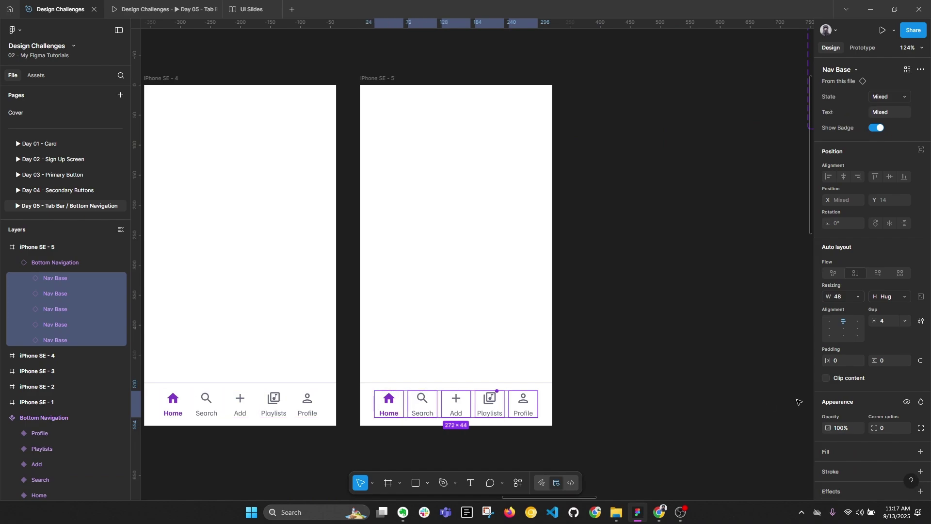
scroll(924, 378, "down", 4)
left_click(920, 374)
left_click(828, 394)
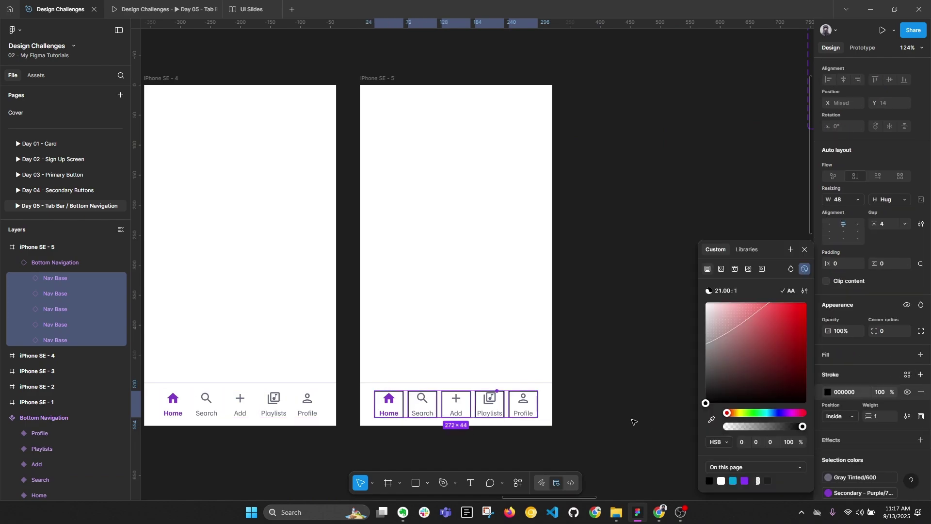
left_click(535, 279)
Check the new navigation's constraints, then try widening the iPhone SE - 5 frame and undo the change
scroll(536, 279, "down", 5)
left_click(526, 364)
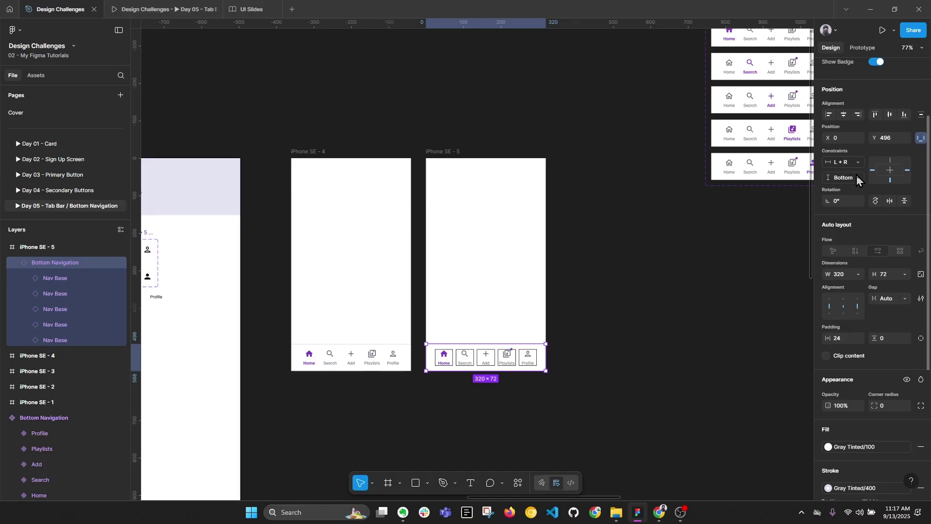
left_click(468, 167)
left_click_drag(547, 226, 616, 225)
key("ctrl+z")
Move the iPhone SE - 5 frame directly below the iPhone SE - 4 frame, aligned with its left edge
scroll(569, 131, "down", 3)
left_click_drag(464, 79, 340, 288)
scroll(375, 217, "down", 3)
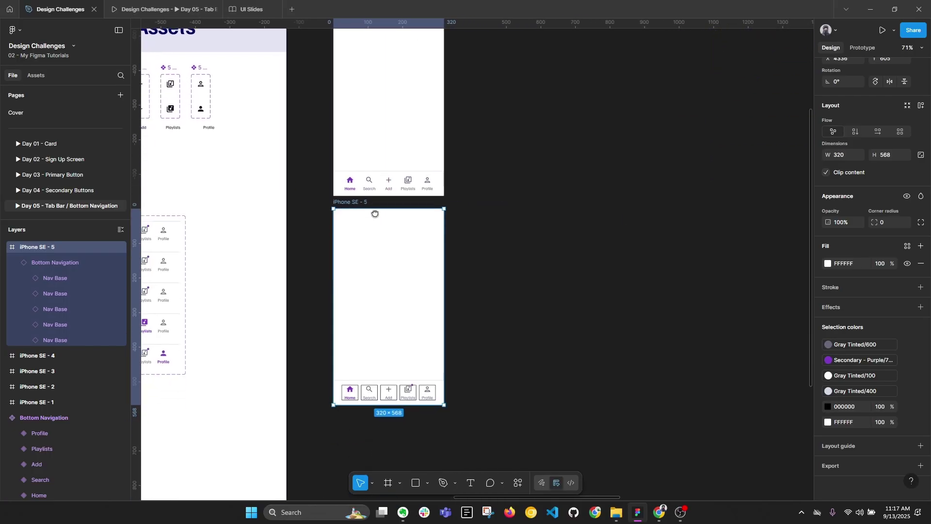
Widen the iPhone SE - 5 frame to about 827 and select the Playlists item to inspect its width
left_click_drag(444, 277, 615, 278)
scroll(542, 407, "up", 3)
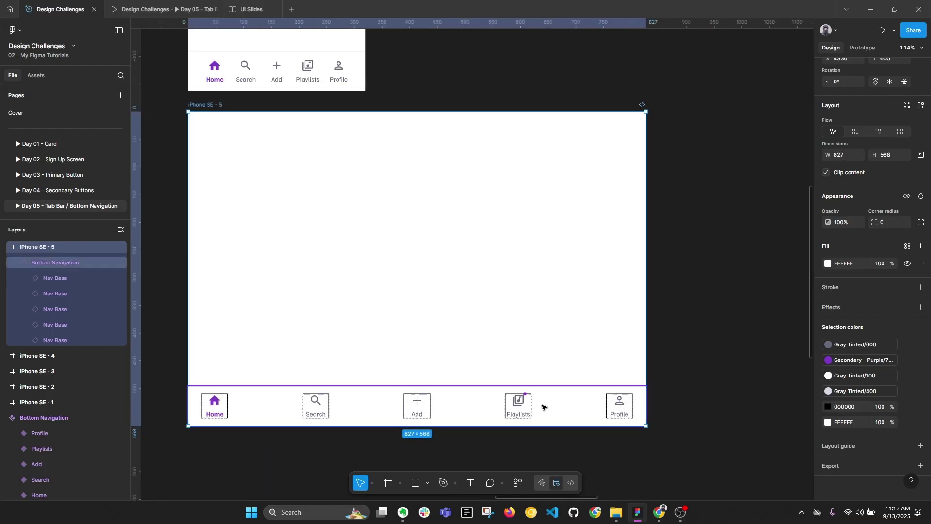
double_click(520, 415)
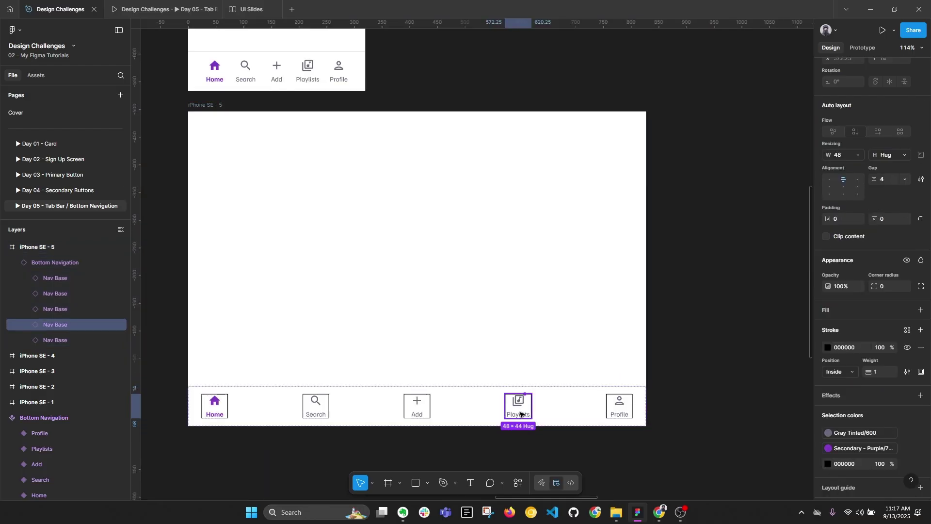
scroll(520, 414, "up", 2)
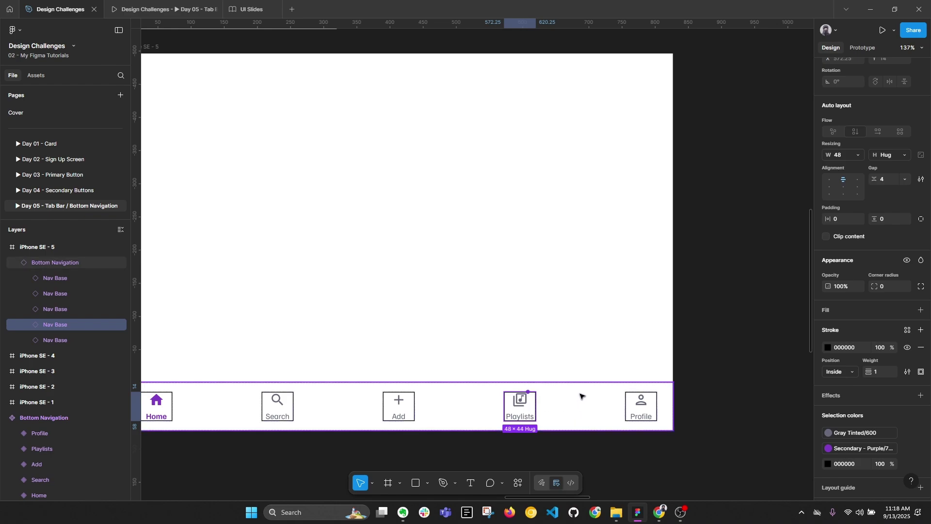
Widen the iPhone SE - 4 frame to 827 to match the width of the iPhone SE - 5 frame
scroll(582, 398, "down", 5)
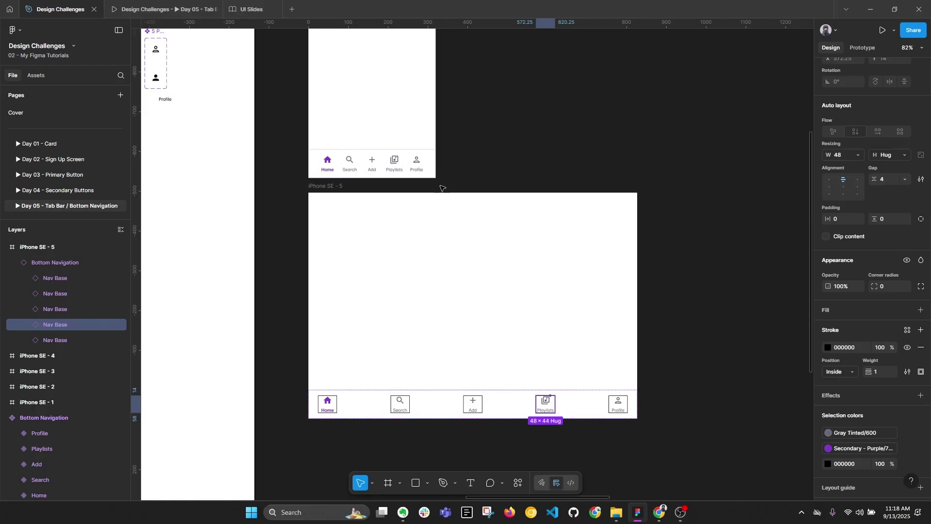
scroll(442, 188, "down", 4)
left_click(448, 102)
left_click_drag(487, 111, 598, 116)
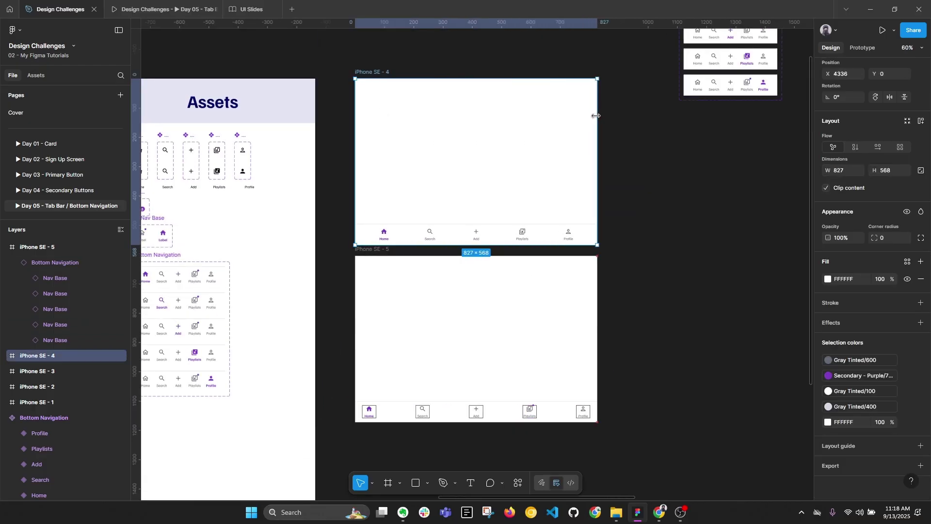
Select all five Nav Base items in the iPhone SE - 4 navigation and add a 000000 inside stroke of weight 1
double_click(566, 235)
key("ctrl+a")
left_click(921, 365)
left_click(828, 383)
left_click(674, 296)
Select the Profile item in the iPhone SE - 4 navigation to inspect its width, then compare the two wide frames
scroll(561, 245, "up", 5)
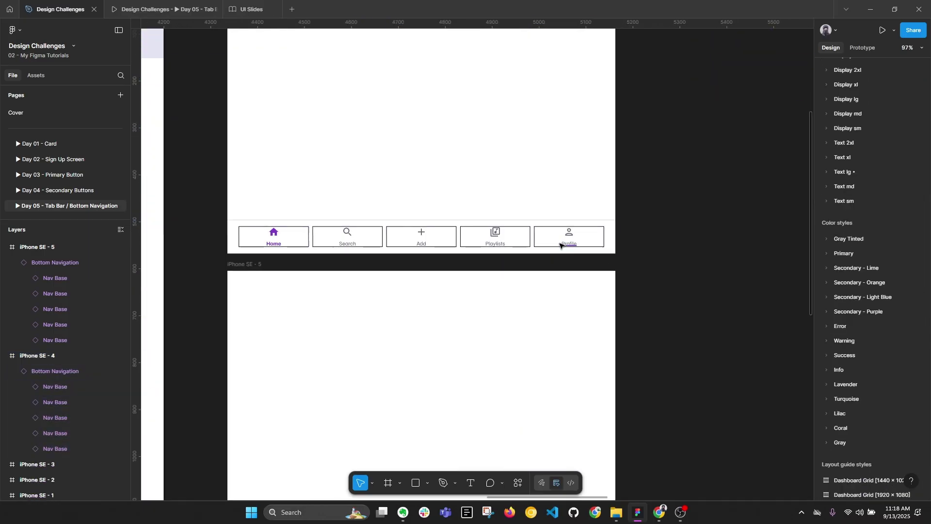
scroll(561, 245, "up", 5)
left_click(581, 240)
left_click(577, 248)
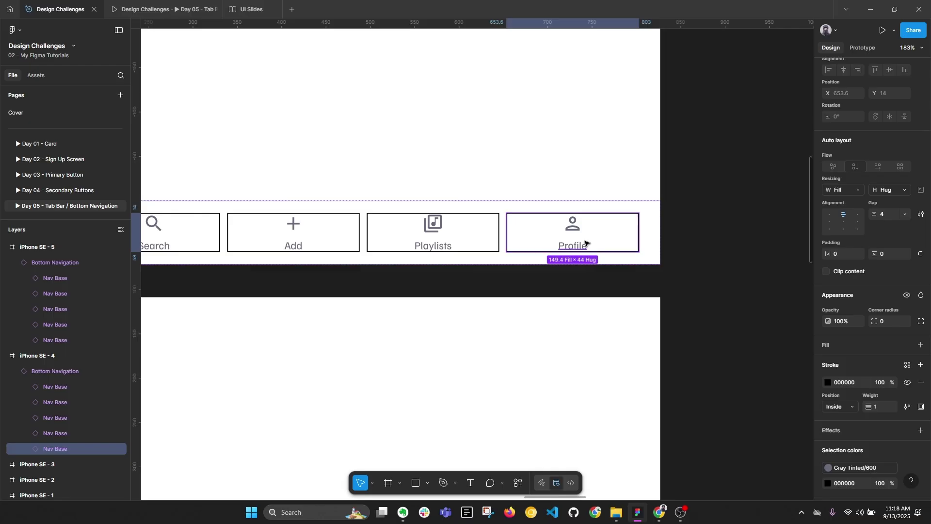
scroll(586, 242, "down", 5)
left_click(675, 273)
scroll(569, 272, "down", 4)
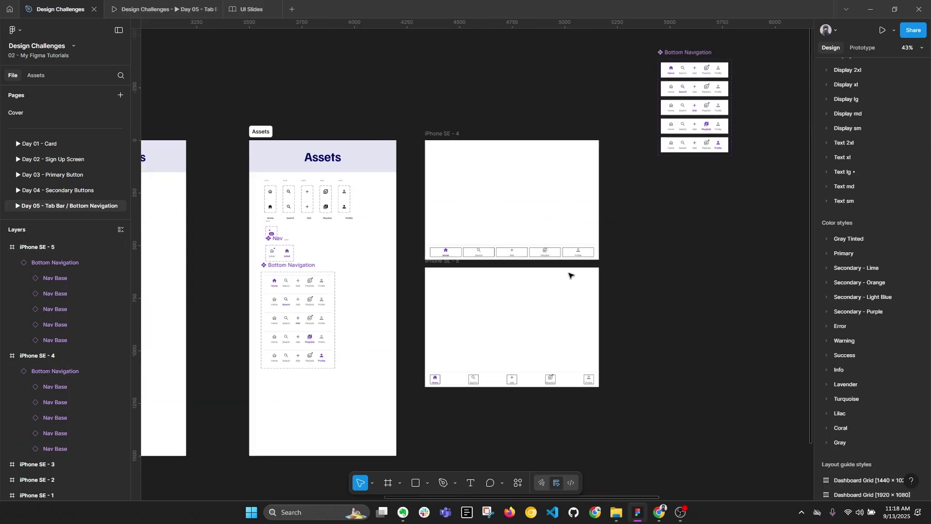
left_click(533, 250)
left_click(647, 348)
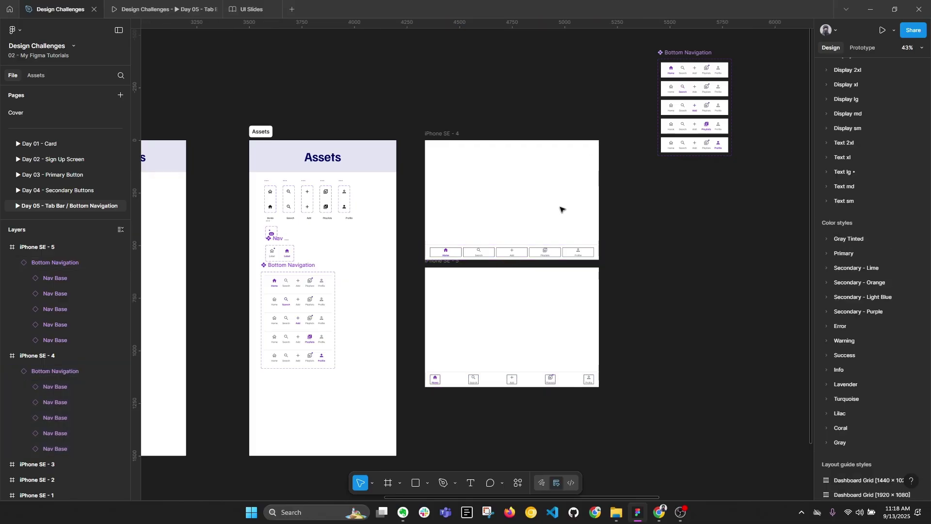
Review the Day 05 content list on responsive methods, then look over the Inspirations and Assets boards and their components
scroll(341, 247, "left", 15)
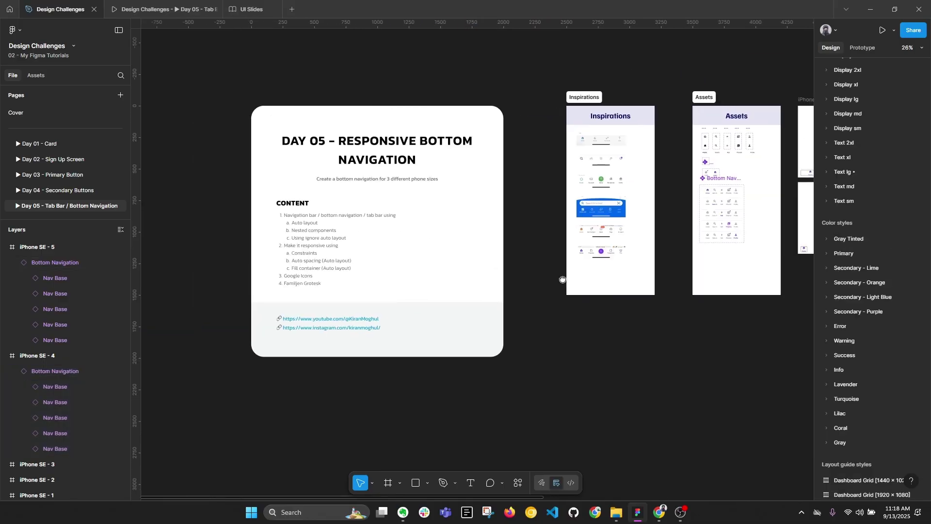
scroll(341, 247, "up", 3)
scroll(341, 246, "up", 2)
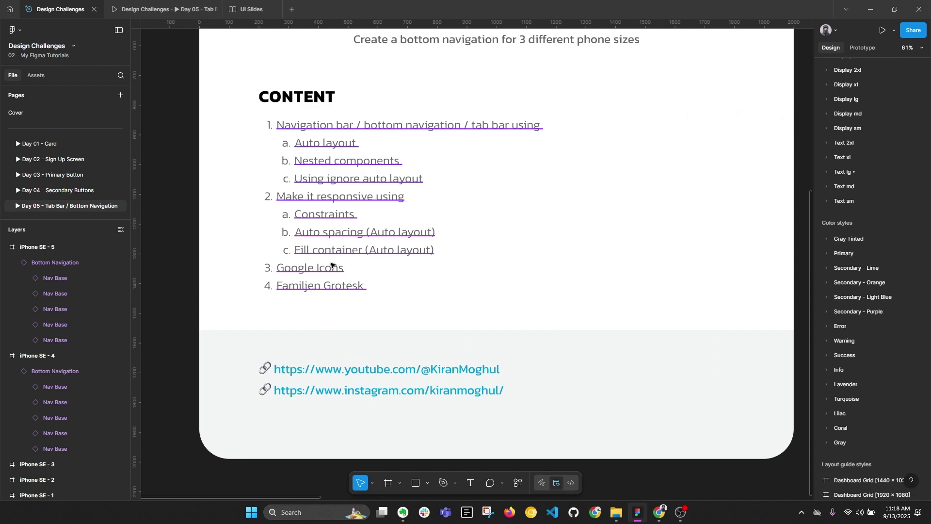
scroll(331, 266, "down", 4)
scroll(436, 242, "right", 10)
scroll(536, 210, "up", 3)
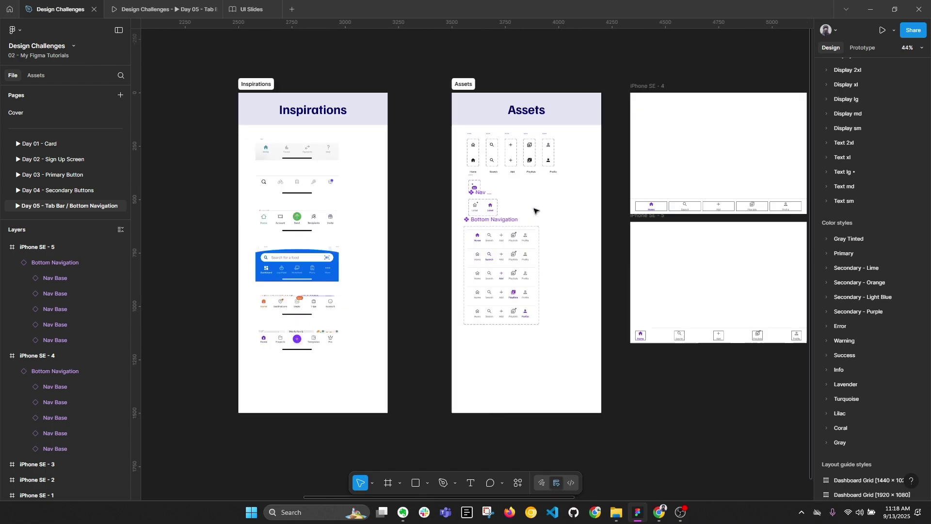
scroll(536, 210, "up", 10)
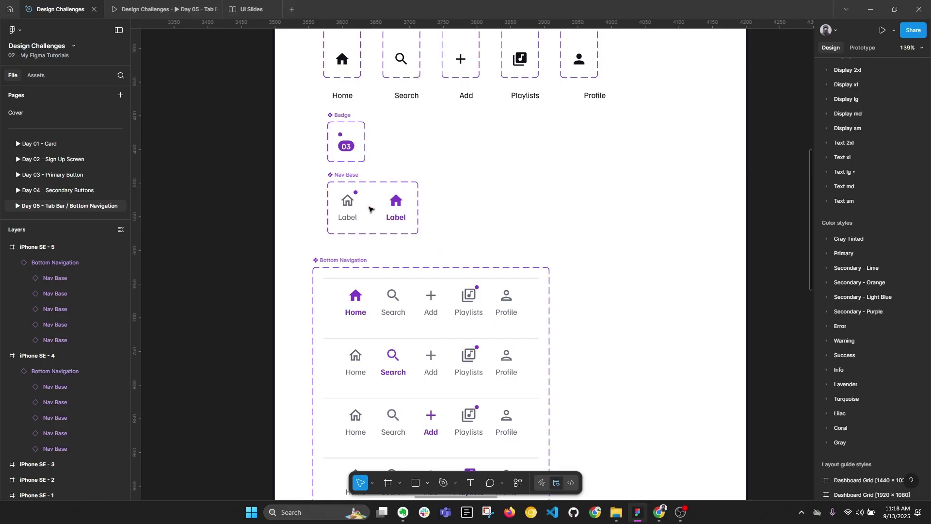
scroll(369, 210, "right", 10)
scroll(432, 222, "up", 3)
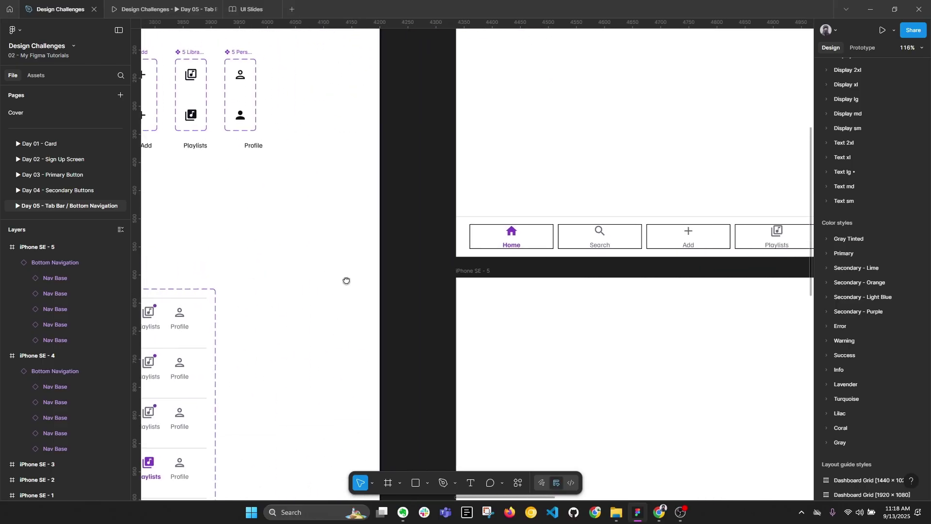
Select the Home item in the iPhone SE - 4 navigation and measure its distances to the navigation's edges
scroll(568, 231, "up", 3)
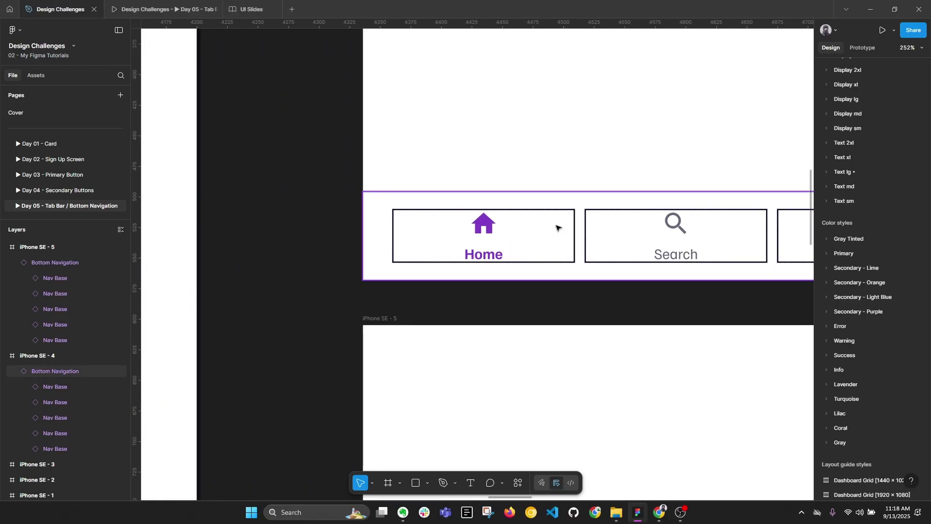
left_click(569, 229)
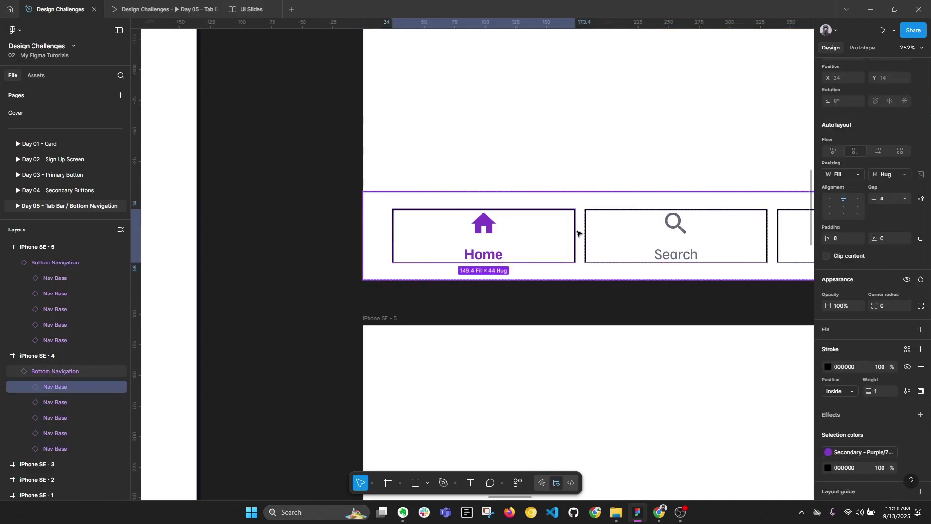
key("alt")
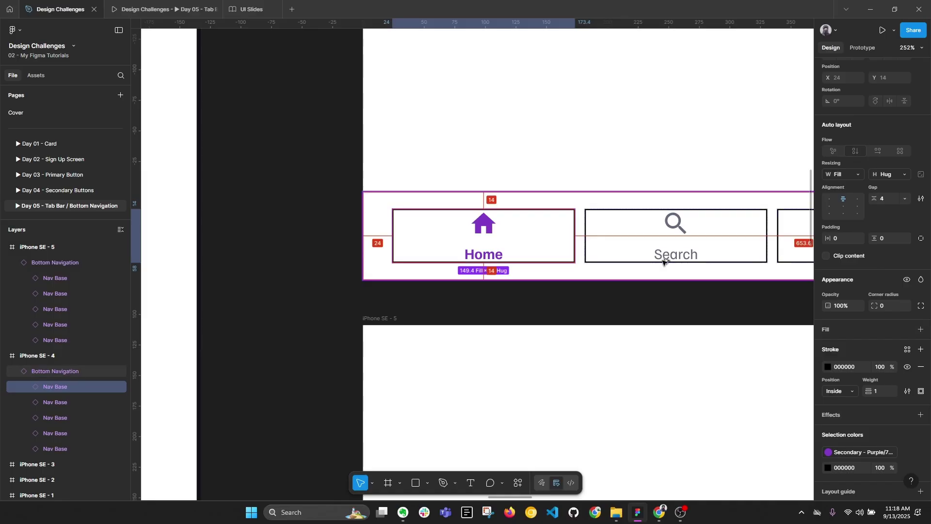
Set the vertical padding of both Nav Base variants, Default and Selected, to 4
scroll(736, 161, "down", 5)
scroll(248, 193, "up", 3)
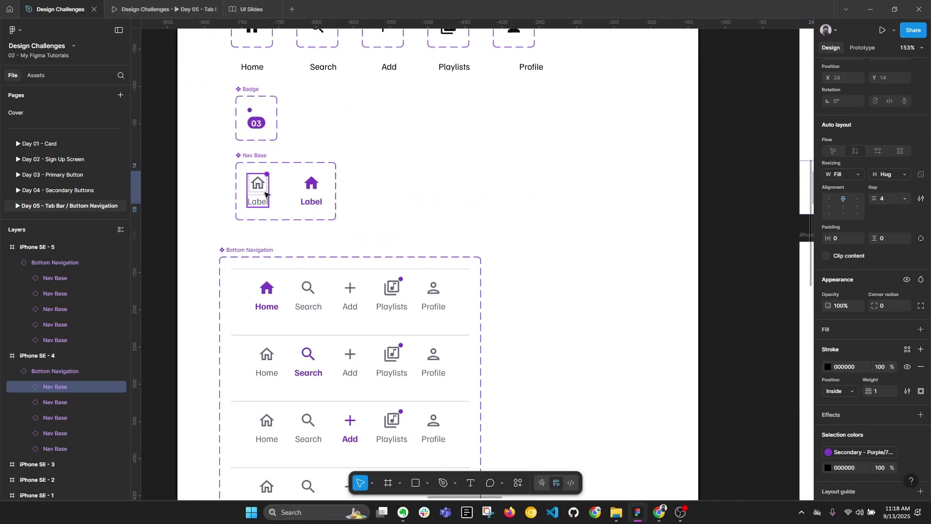
left_click(254, 192)
left_click(288, 191, "shift")
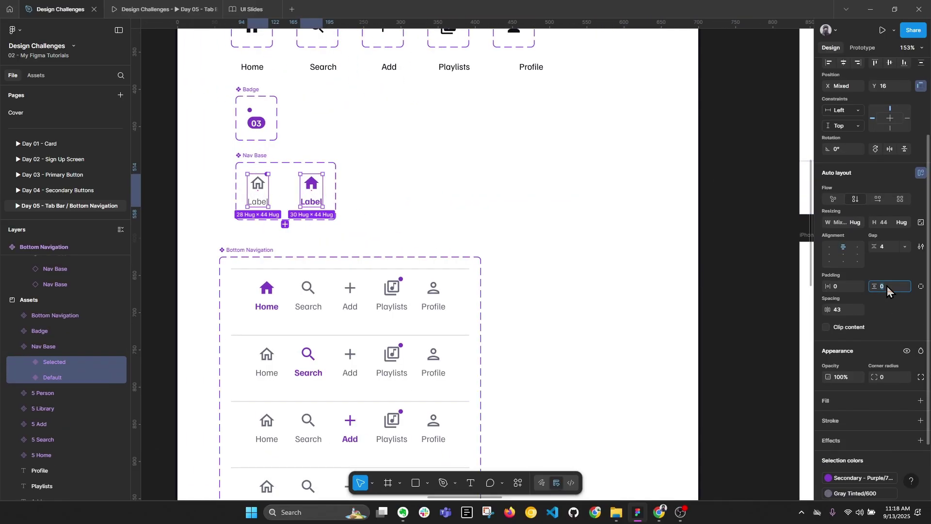
left_click(889, 290)
type("4")
key("Return")
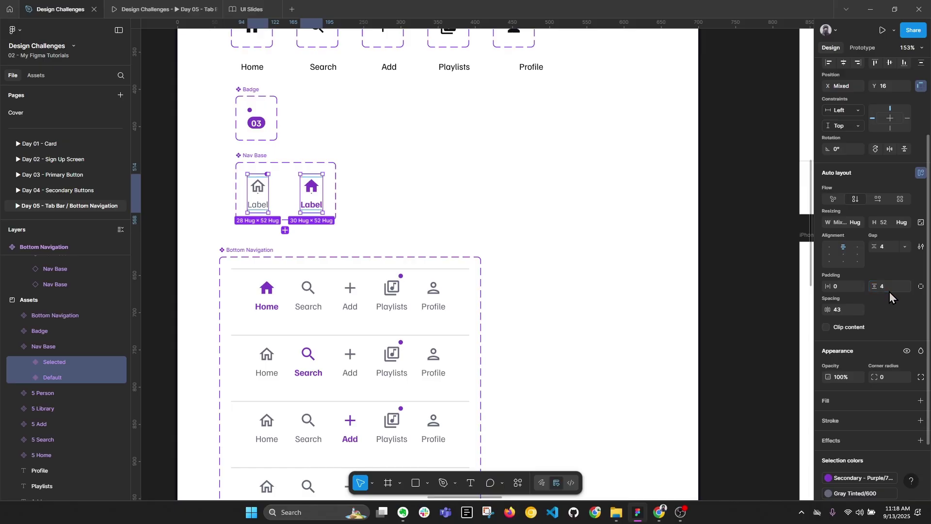
Inspect the Home item in the iPhone SE - 4 navigation to check its updated height and padding
scroll(434, 228, "right", 6)
scroll(436, 242, "up", 4)
left_click(610, 219)
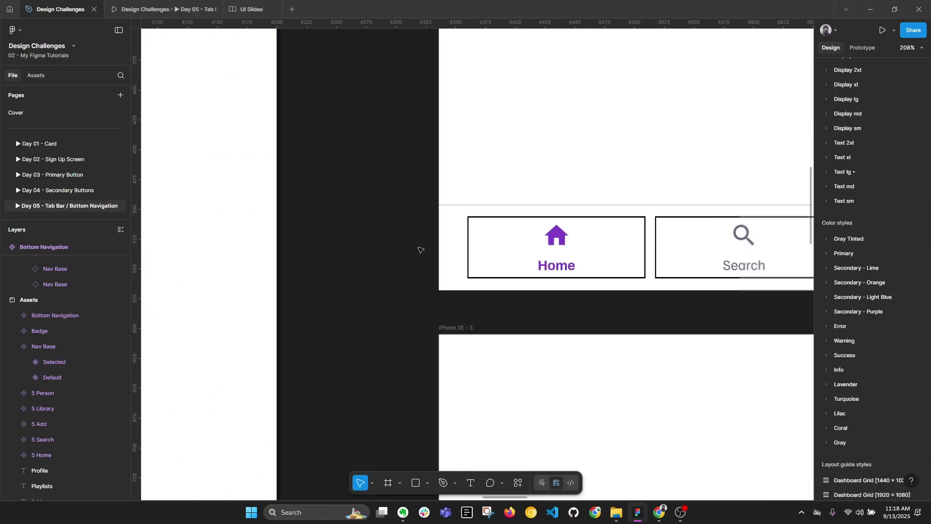
double_click(610, 220)
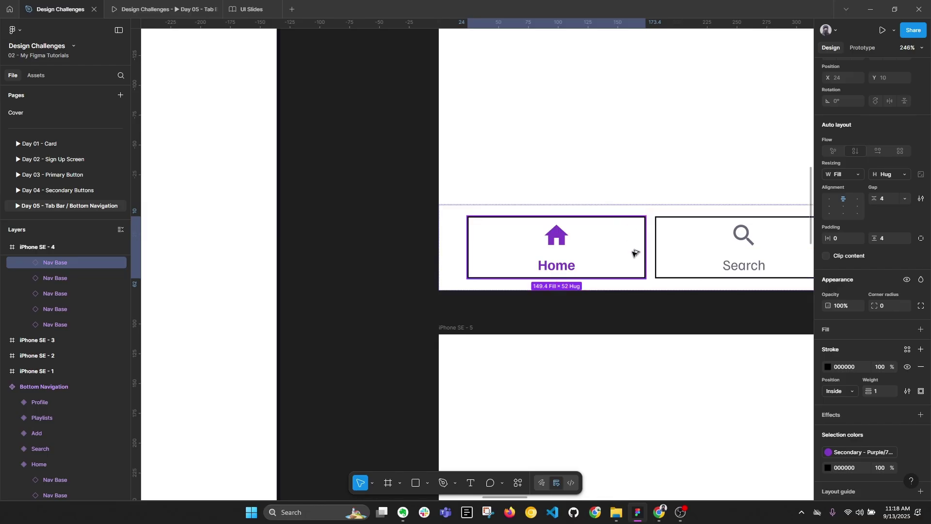
scroll(634, 252, "down", 4)
key("Escape")
Select the matching Bottom Navigation instances in the iPhone SE - 4 and iPhone SE - 5 frames to compare them
left_click(542, 241)
scroll(555, 365, "down", 4)
key("ctrl+alt+a")
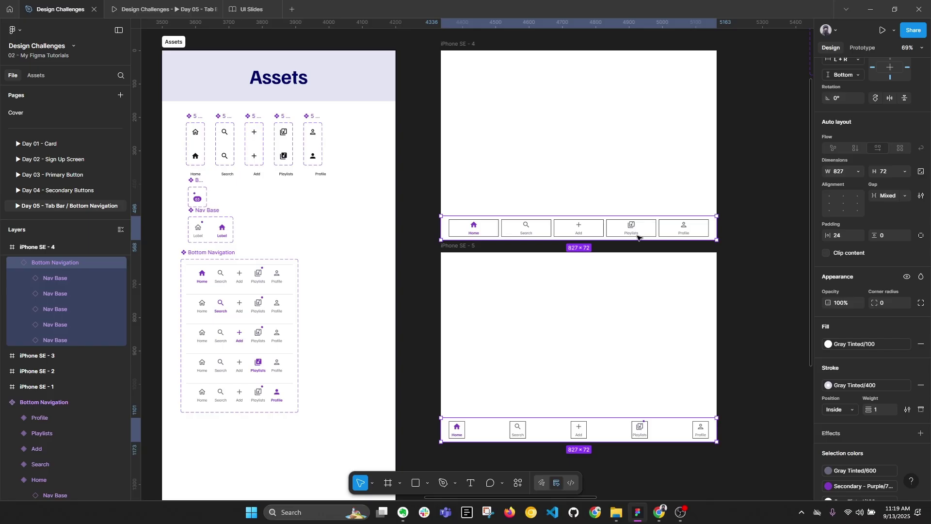
left_click(722, 323)
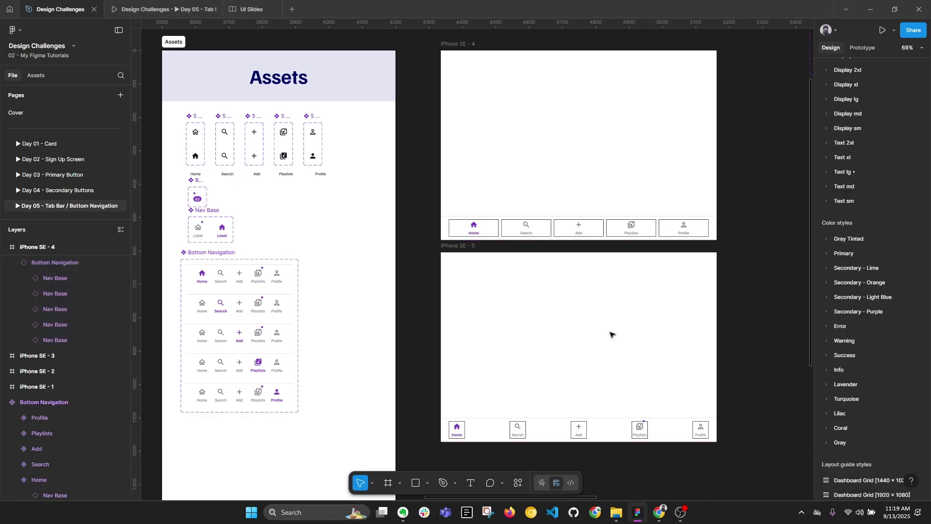
Collapse all expanded layers on the page
scroll(430, 321, "left", 3)
scroll(317, 232, "up", 5)
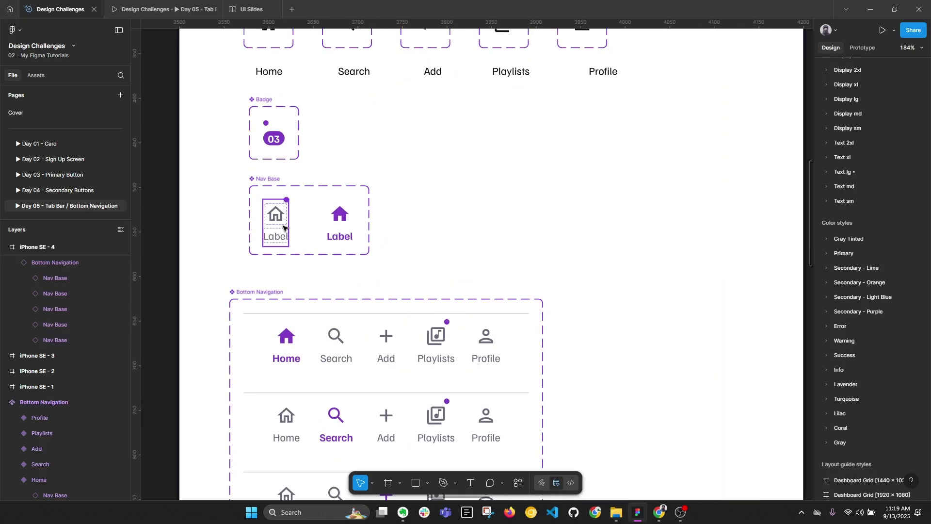
key("alt+l")
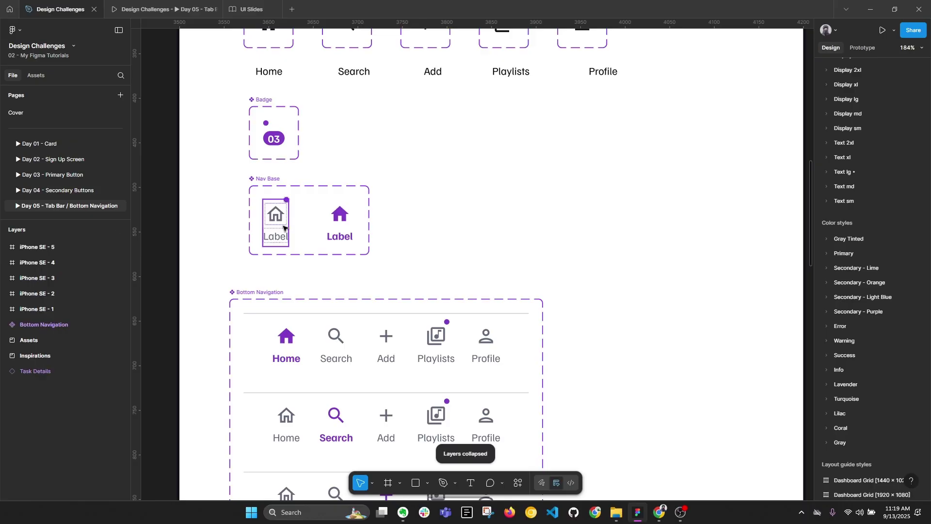
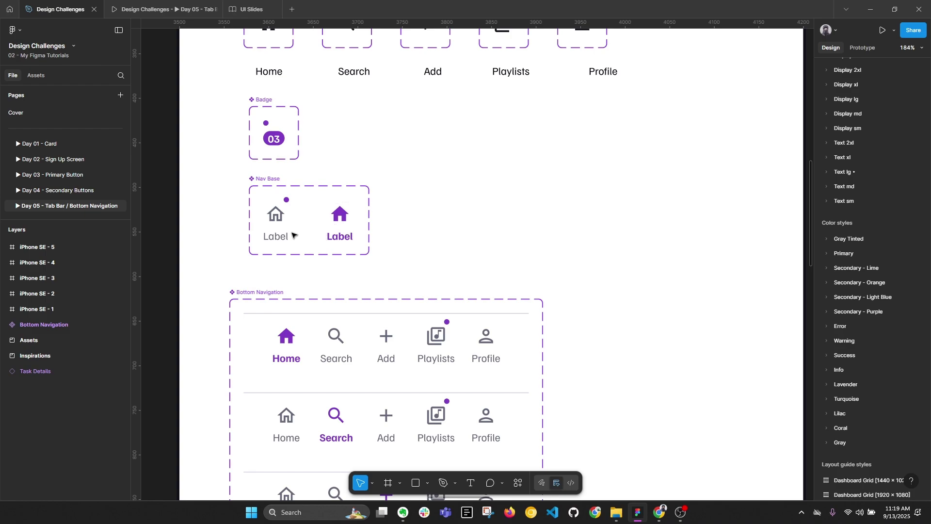
Add a variant to the Nav Base component based on the Default variant and set its State to Pressed
left_click(276, 216)
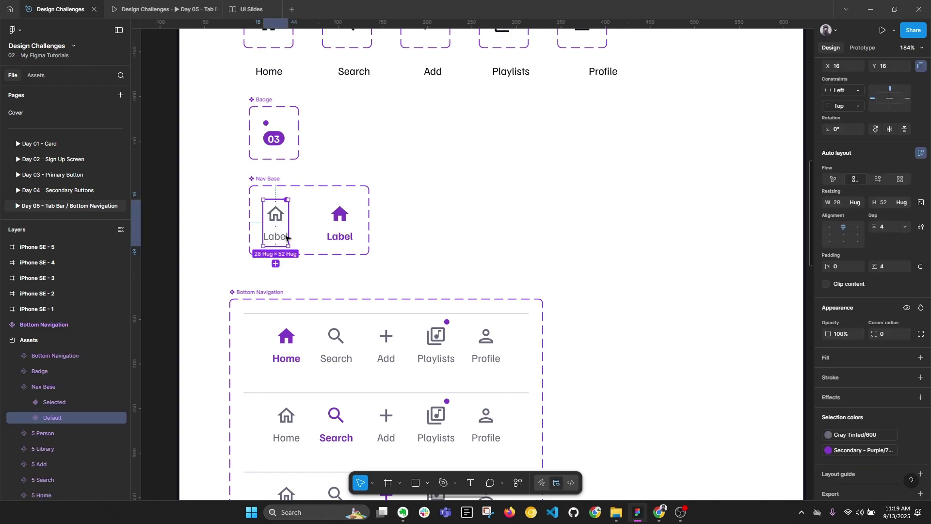
left_click(275, 264)
scroll(412, 235, "up", 3)
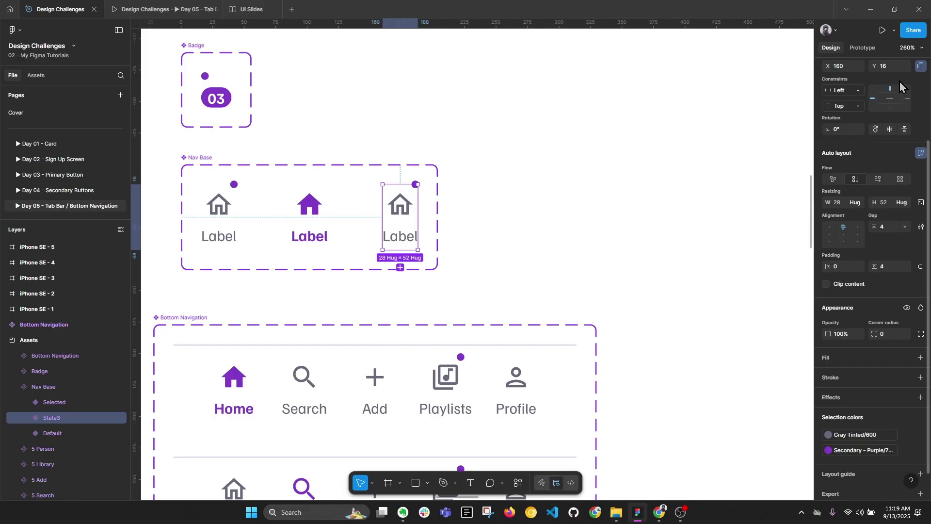
scroll(892, 88, "up", 3)
left_click(885, 102)
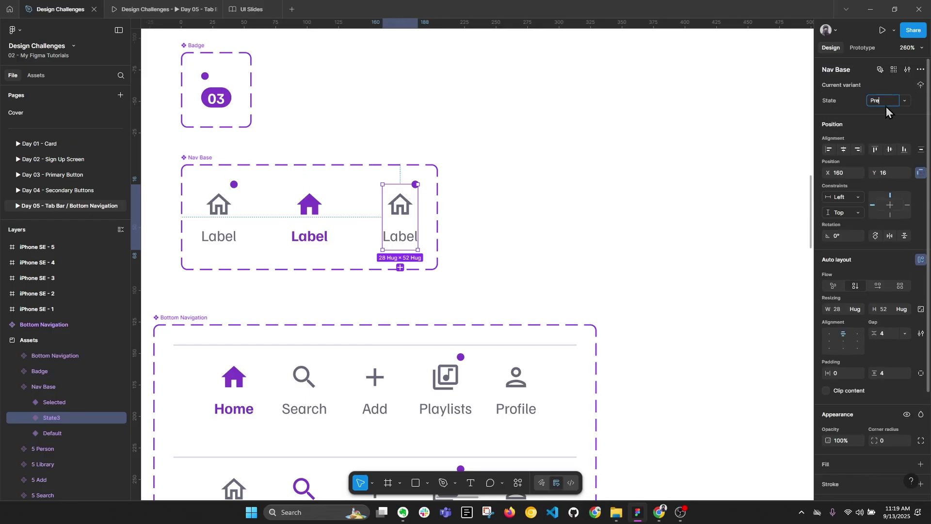
type("Pressed")
key("Return")
scroll(519, 234, "down", 5)
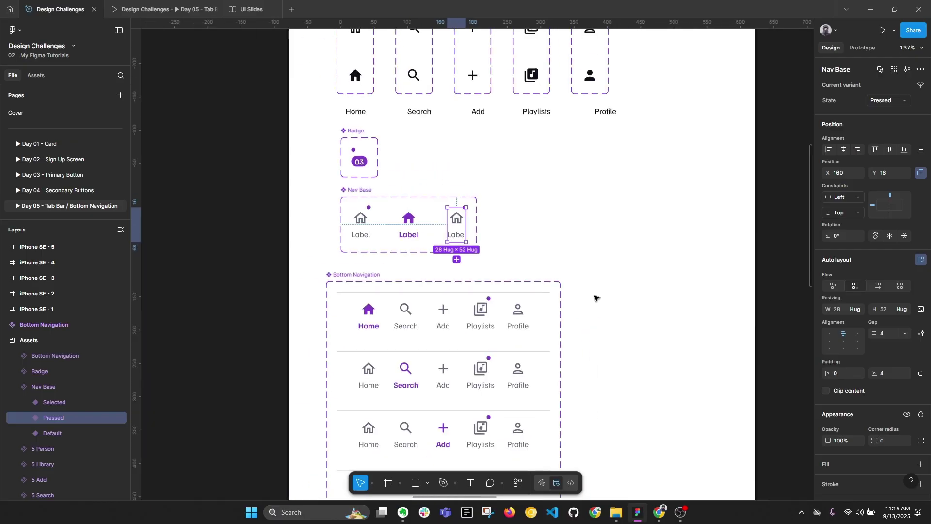
left_click(641, 328)
Try to remove the stroke from the five Nav Base items in the iPhone SE - 4 navigation, then undo the change
scroll(563, 287, "right", 15)
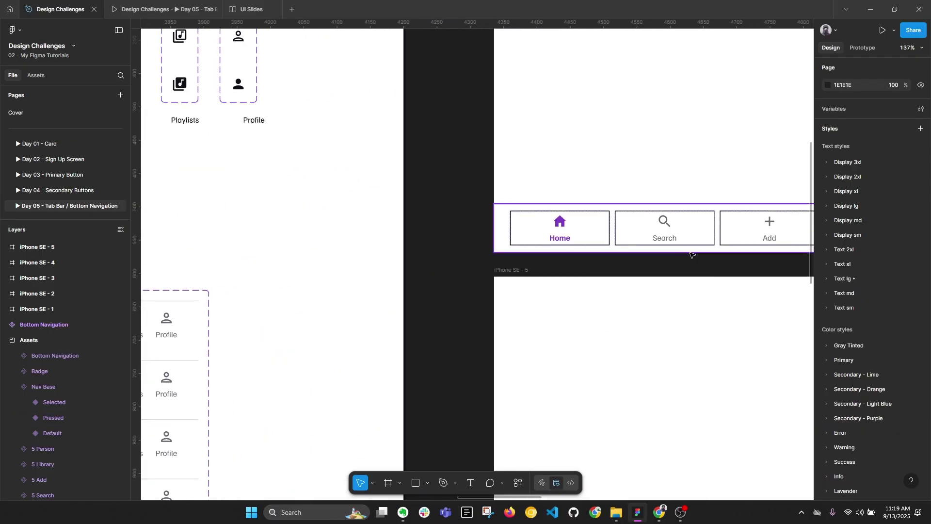
scroll(688, 240, "down", 2)
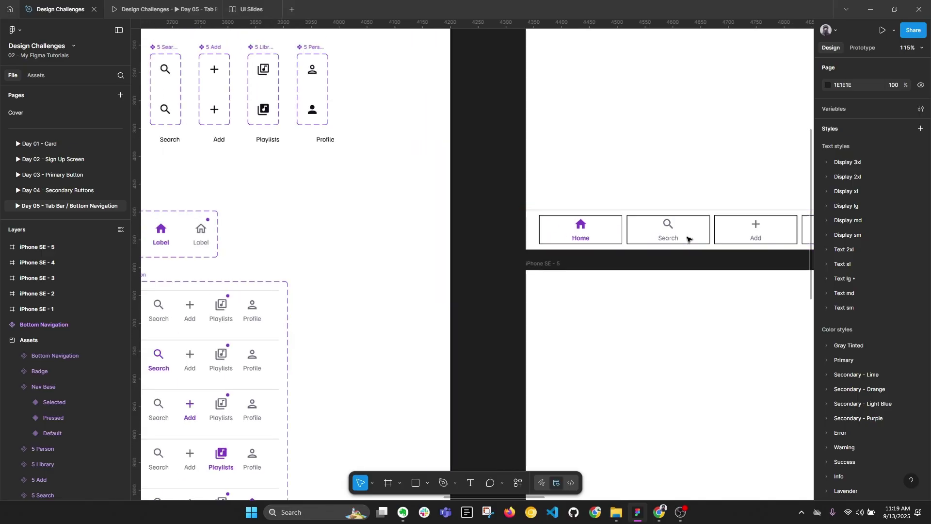
left_click(705, 234)
double_click(704, 234)
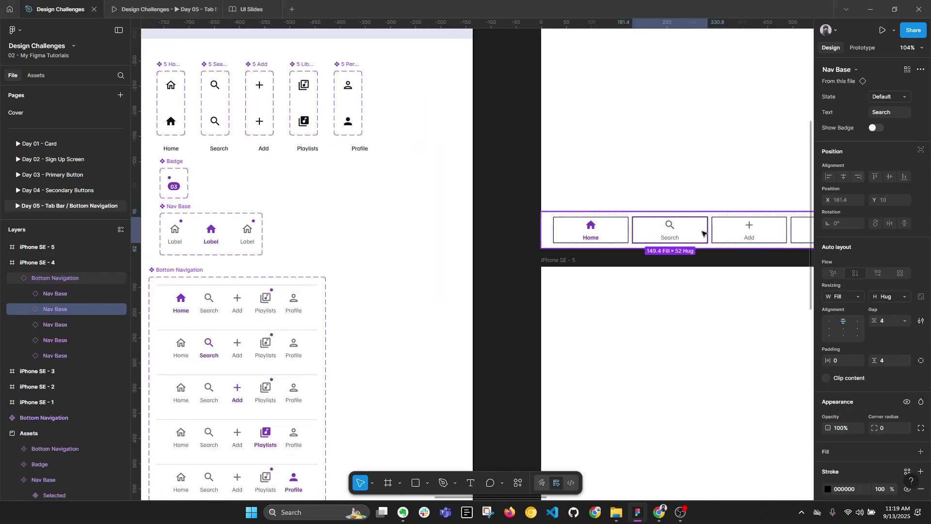
key("ctrl+a")
scroll(630, 253, "down", 3)
scroll(901, 388, "down", 5)
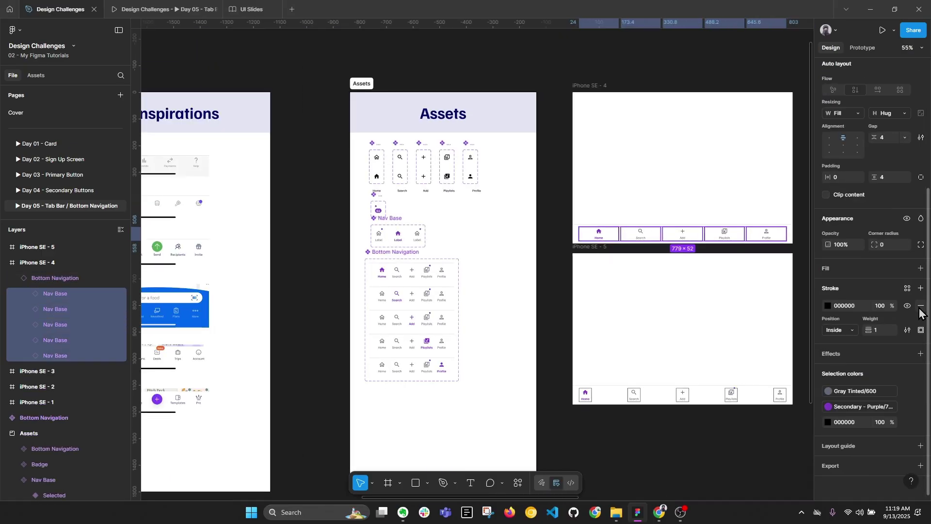
left_click(693, 397)
key("ctrl+z")
key("ctrl+z")
key("ctrl+shift+z")
left_click(556, 257)
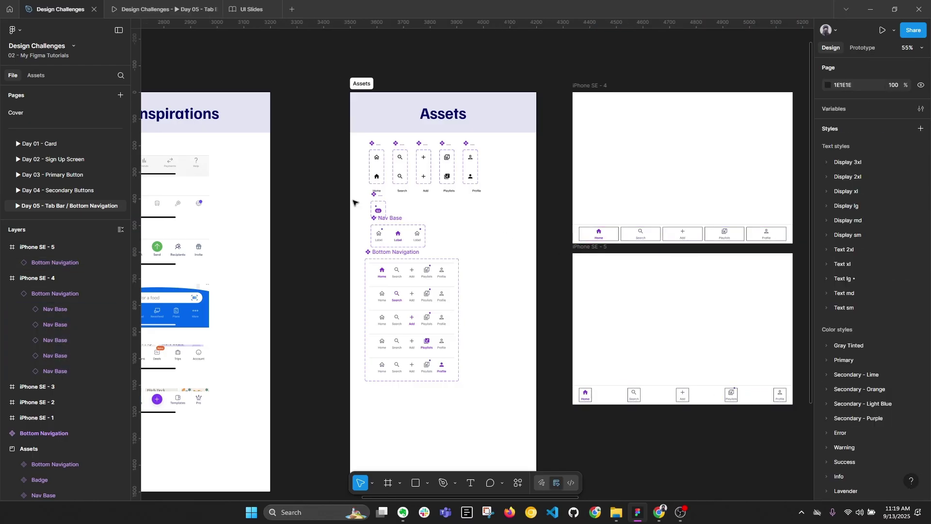
Draw a rectangle about 27 by 27 beside the Nav Base component set on the Assets board
scroll(485, 264, "up", 10)
scroll(485, 261, "up", 3)
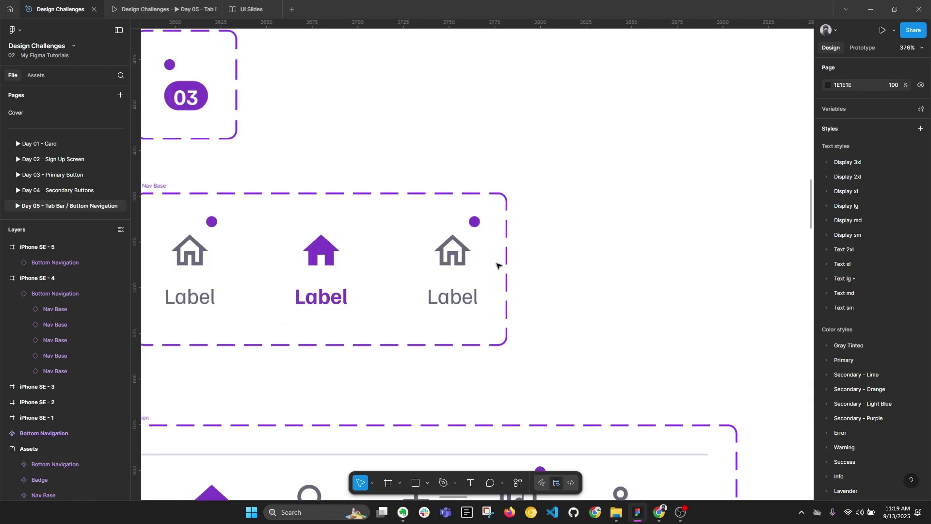
key("r")
left_click_drag(624, 217, 680, 271)
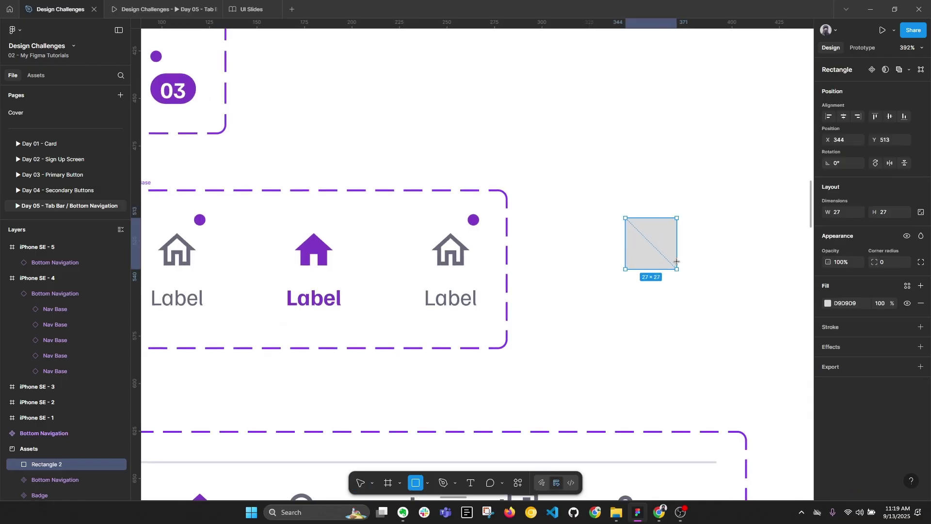
Undo the rectangle and draw a circle about 48 by 48 beside the Nav Base component set instead
key("ctrl+z")
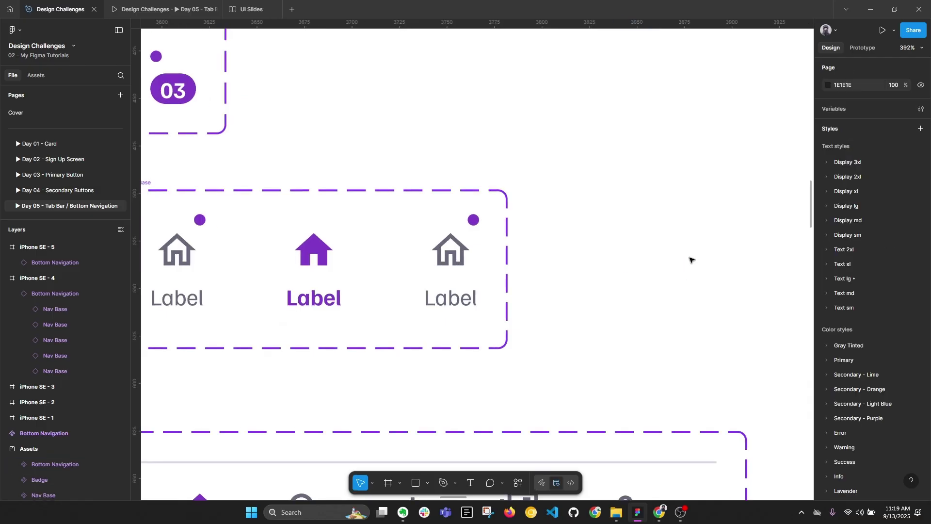
key("o")
left_click_drag(603, 217, 694, 286)
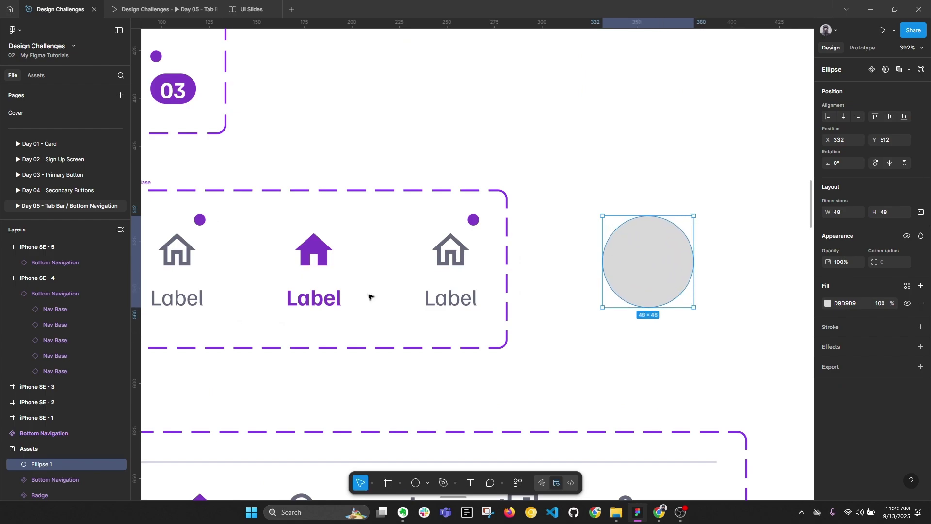
Rename the circle layer as Pressed and move it into the Pressed variant of Nav Base
double_click(57, 462)
type("Pressed")
key("Return")
key("ctrl+x")
left_click(450, 286)
key("ctrl+v")
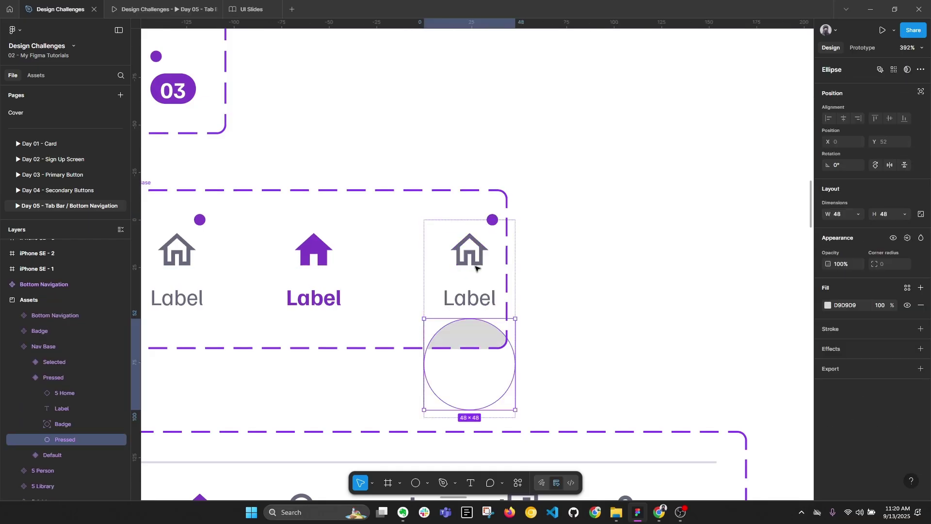
Make the circle ignore auto layout and center it horizontally and vertically in the Pressed variant
left_click(921, 91)
left_click(845, 119)
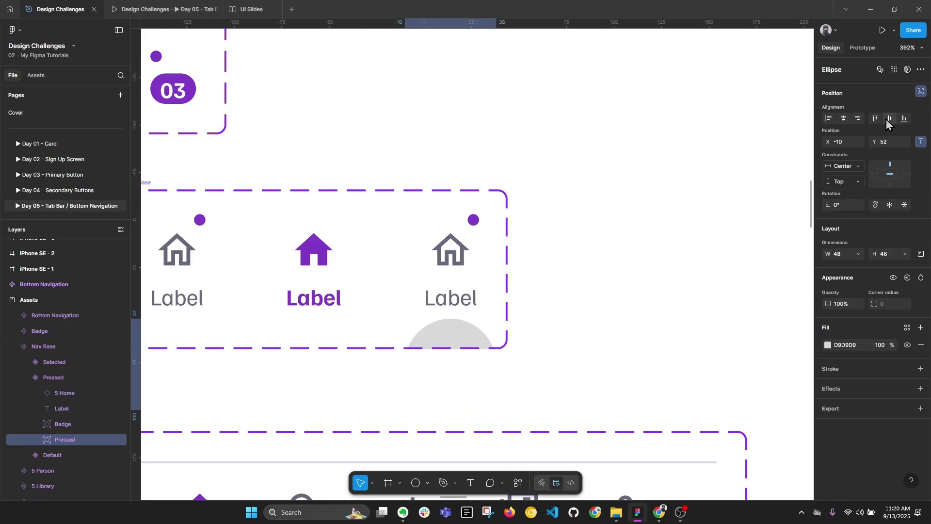
left_click(889, 119)
left_click(652, 311)
scroll(660, 305, "down", 3)
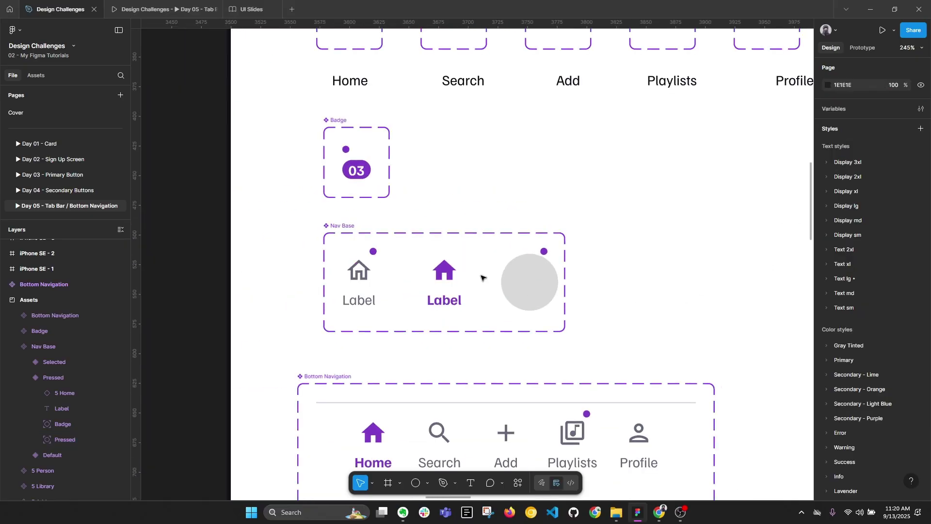
Send the circle in the Pressed variant behind the home icon, label and badge
left_click(551, 282)
scroll(551, 281, "up", 3)
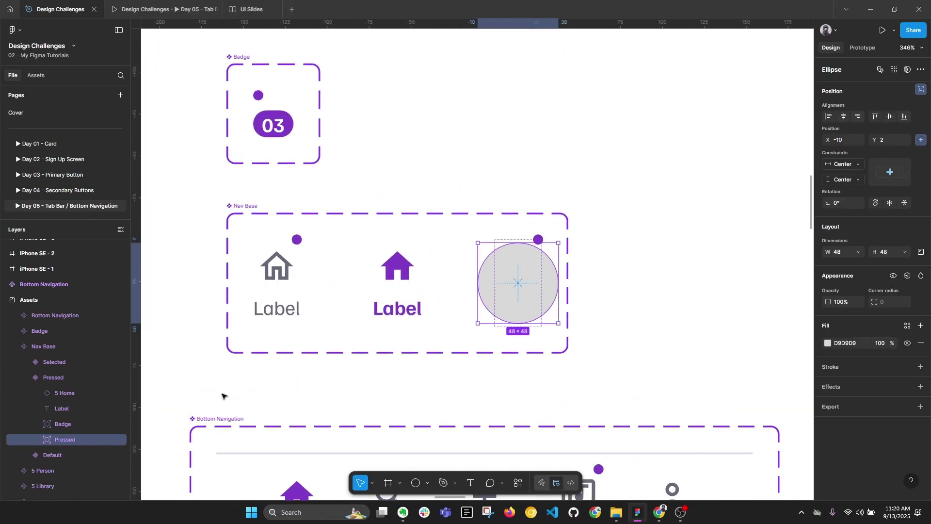
key("ctrl+shift+bracketleft")
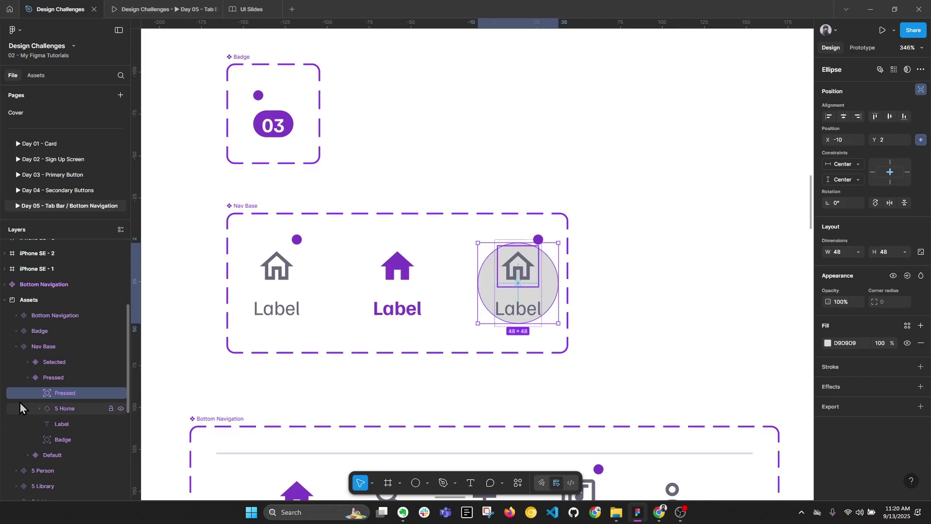
mouse_move(76, 393)
left_mouse_down()
mouse_move(79, 441)
mouse_move(65, 446)
mouse_move(64, 387)
left_mouse_up()
scroll(564, 285, "up", 3)
left_click(655, 299)
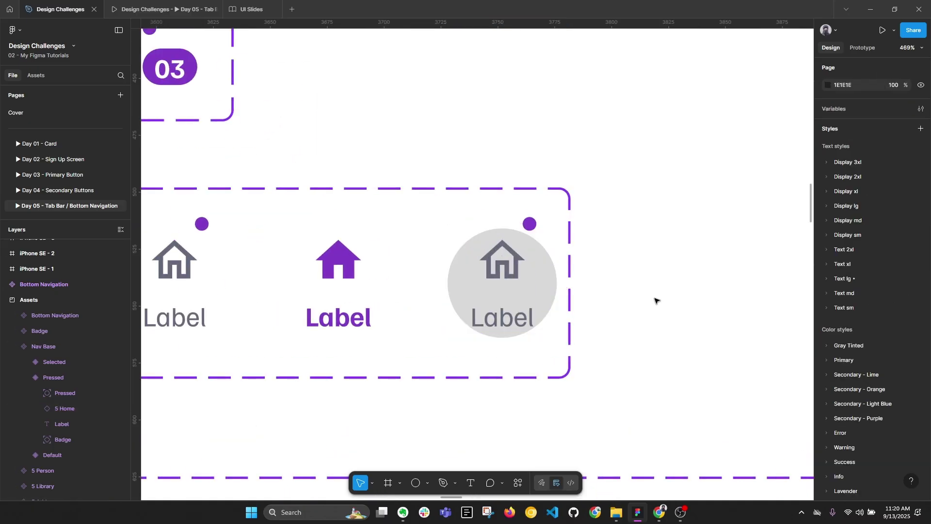
Collapse the layers and fill the Pressed variant's circle with the Secondary - Purple/200 color style
key("alt+l")
left_click(547, 296)
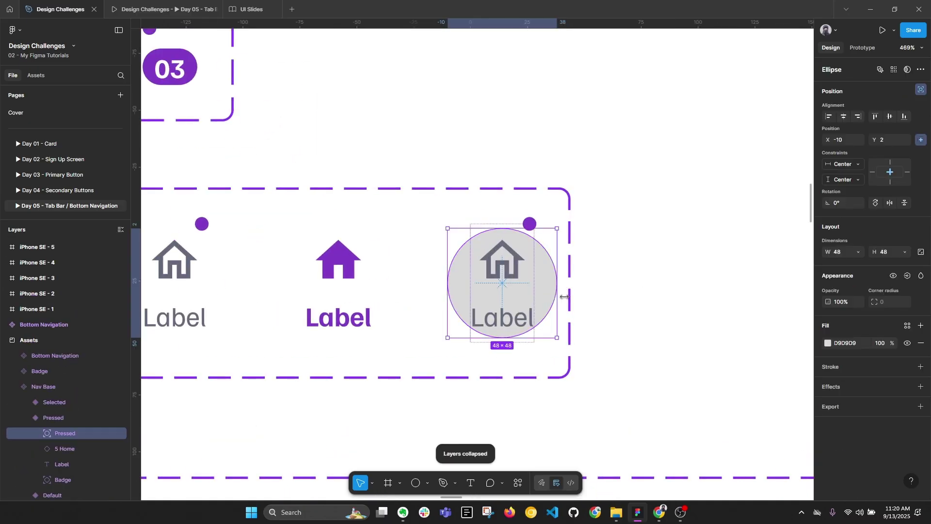
scroll(713, 273, "down", 1)
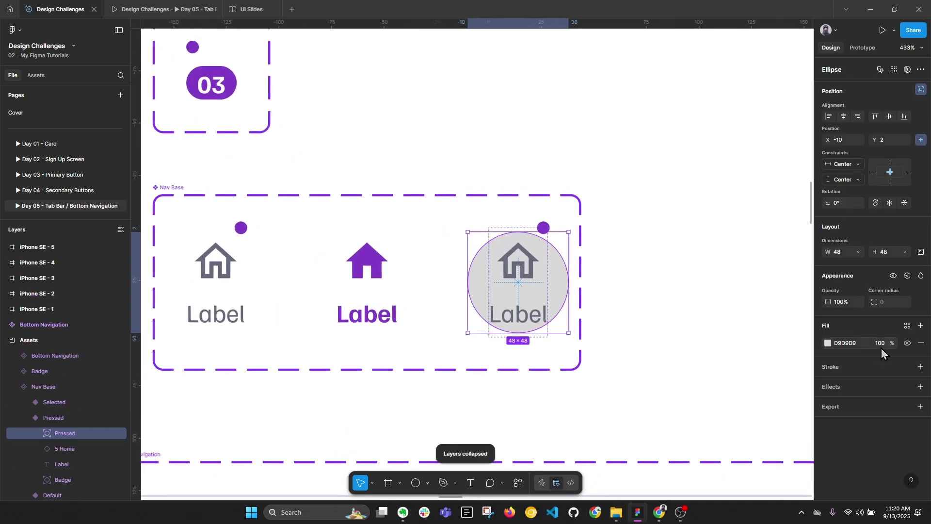
left_click(904, 327)
scroll(765, 418, "down", 6)
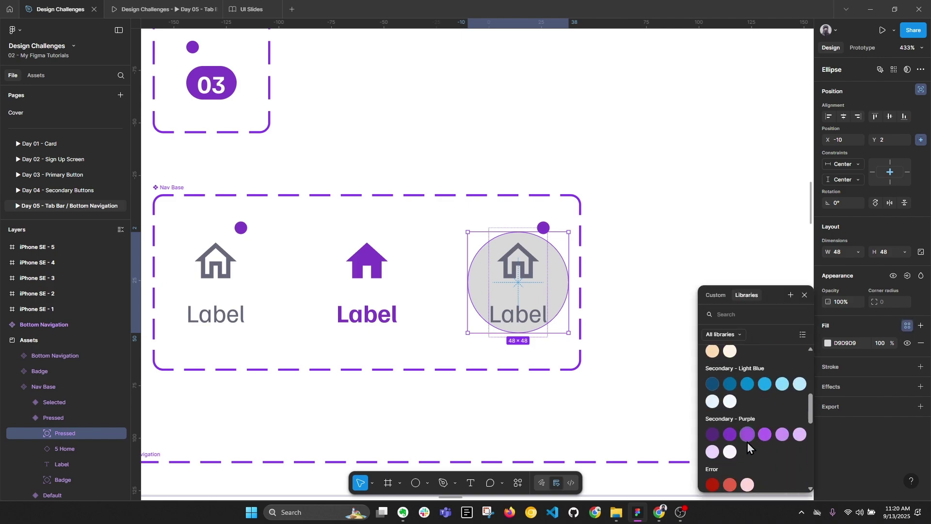
left_click(717, 454)
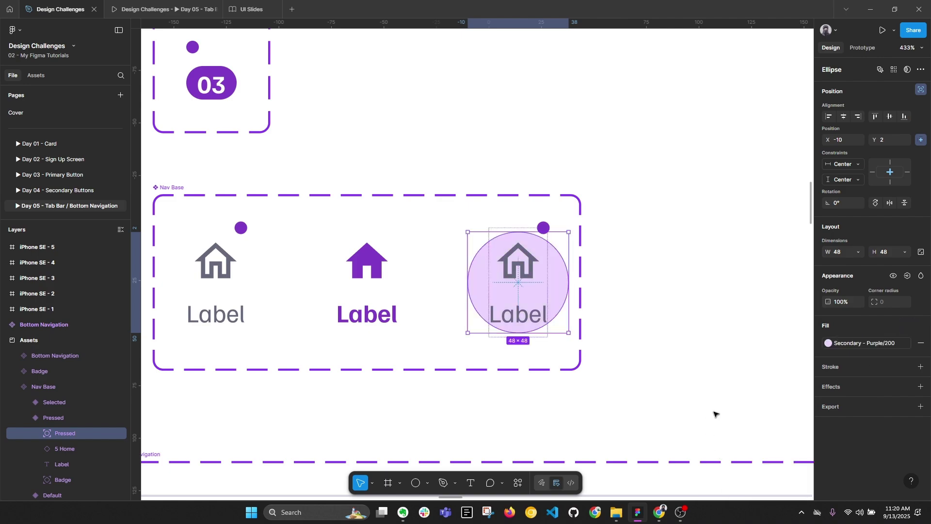
left_click(729, 369)
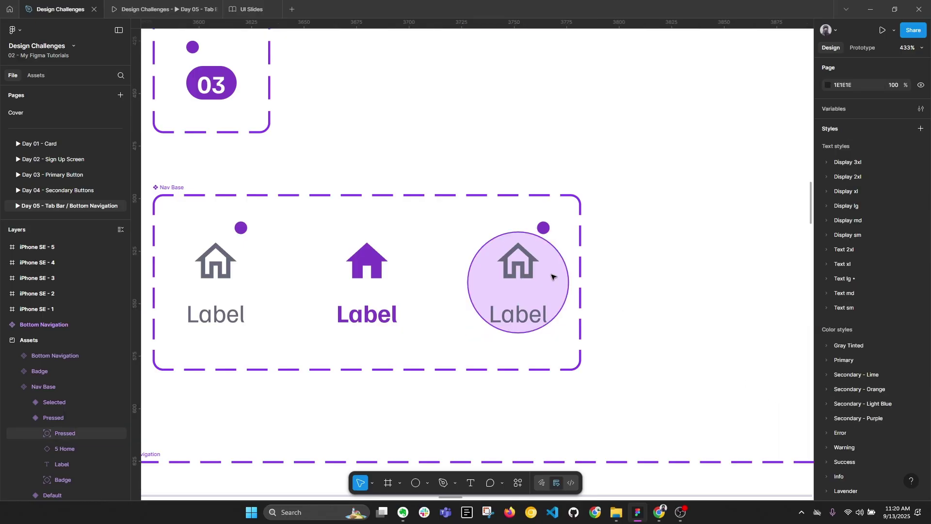
Set the State of the Search item in the iPhone SE - 4 navigation to Pressed
scroll(552, 277, "down", 1)
scroll(551, 277, "down", 5)
scroll(582, 275, "right", 10)
left_click(525, 278)
double_click(525, 278)
left_click(642, 277)
scroll(565, 287, "right", 3)
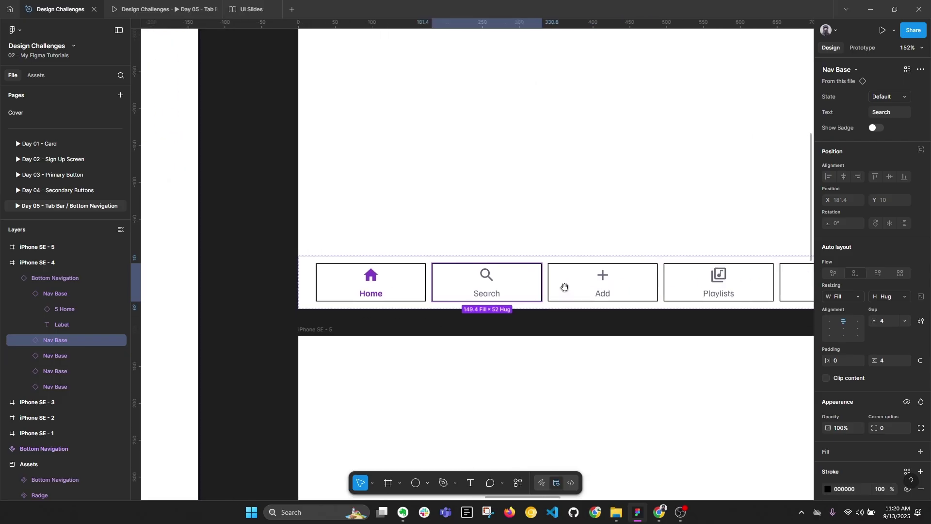
left_click(900, 96)
key("Escape")
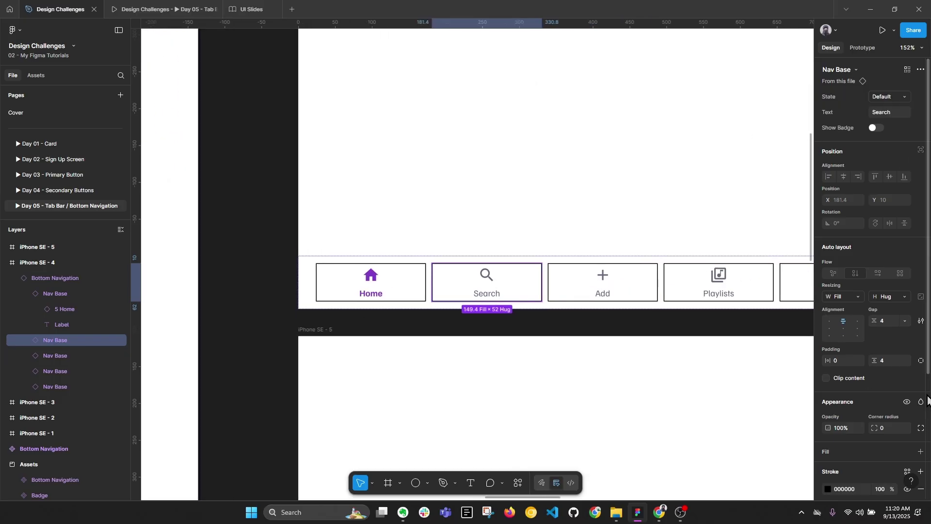
left_click(889, 97)
left_click(868, 124)
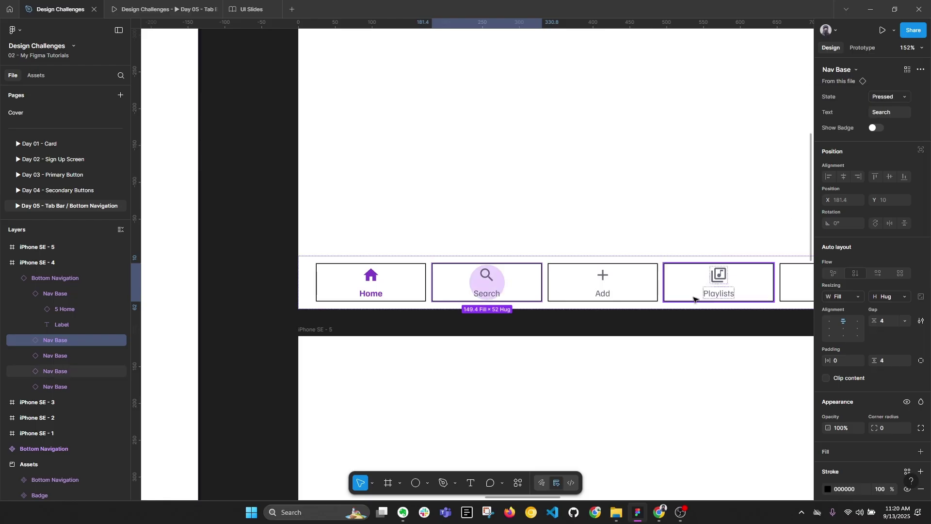
Nudge the circle in the Pressed variant of Nav Base 8 px to the right and back to X -10
scroll(500, 286, "up", 3, "ctrl")
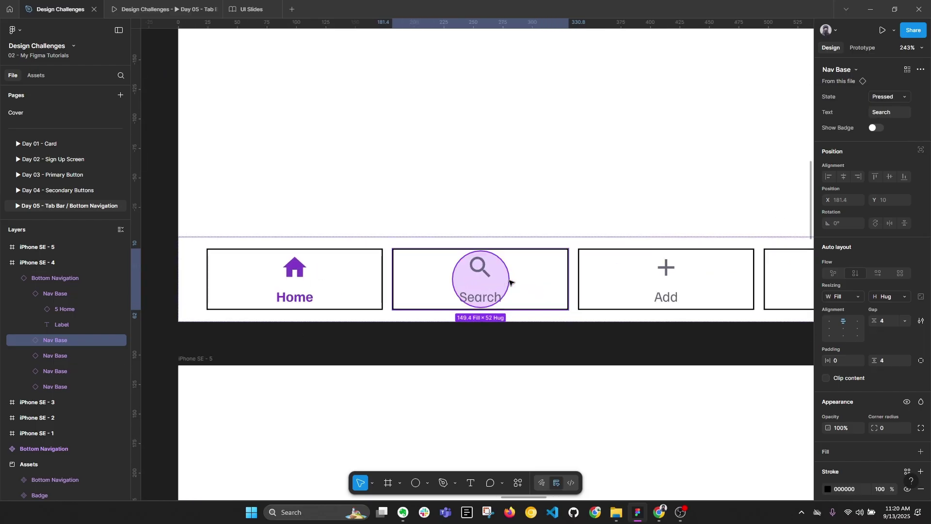
scroll(723, 233, "down", 5, "ctrl")
scroll(440, 260, "up", 4, "ctrl")
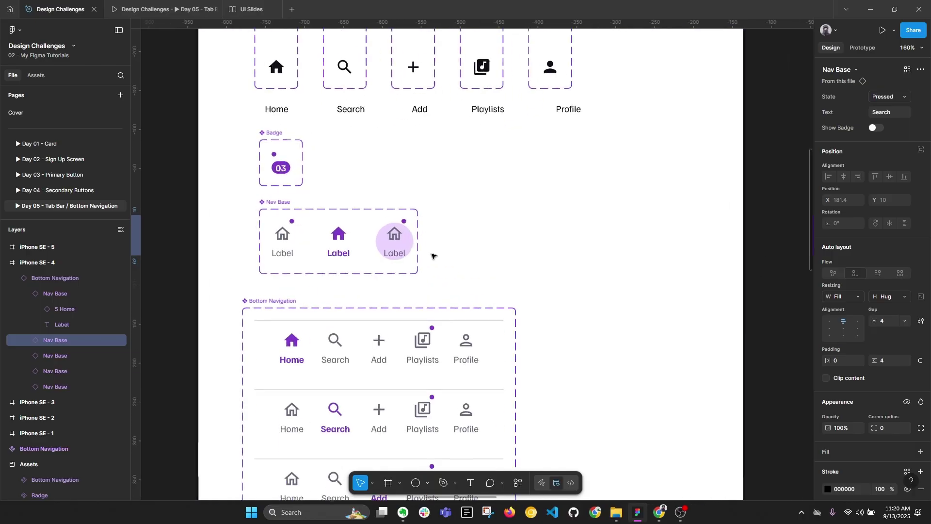
left_click(408, 246, "ctrl")
scroll(408, 246, "up", 6)
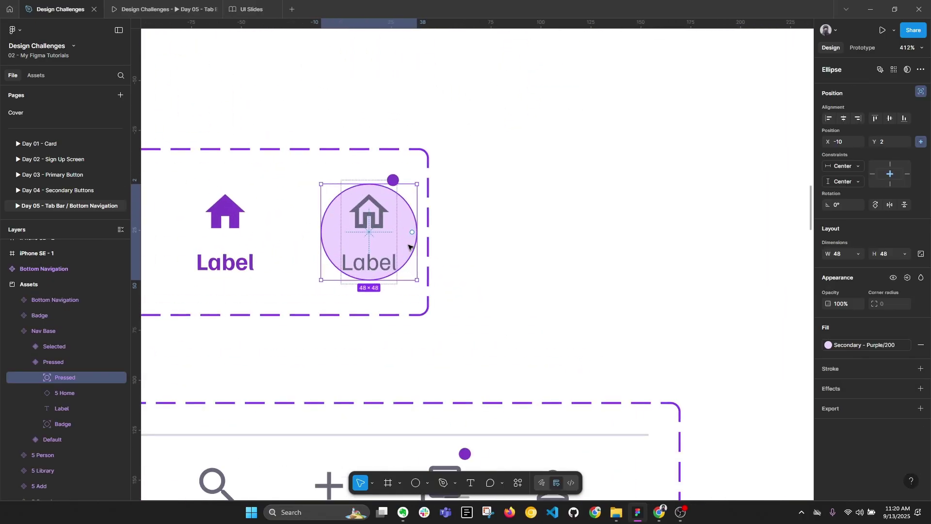
key("Right")
key("Right")
key("Right")
key("Right")
key("Right")
key("Right")
key("Right")
key("Right")
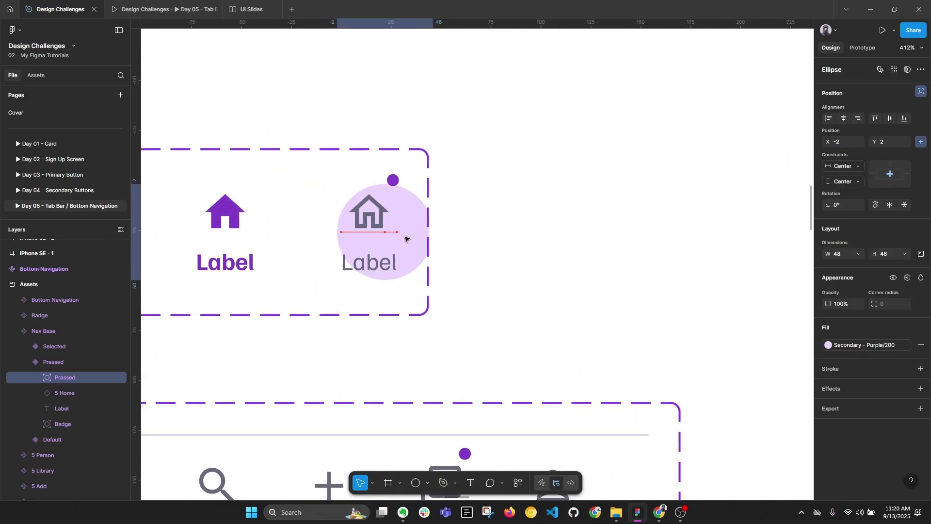
key("Left")
key("Left")
key("Left")
key("Left")
key("Left")
key("Left")
key("Left")
key("Left")
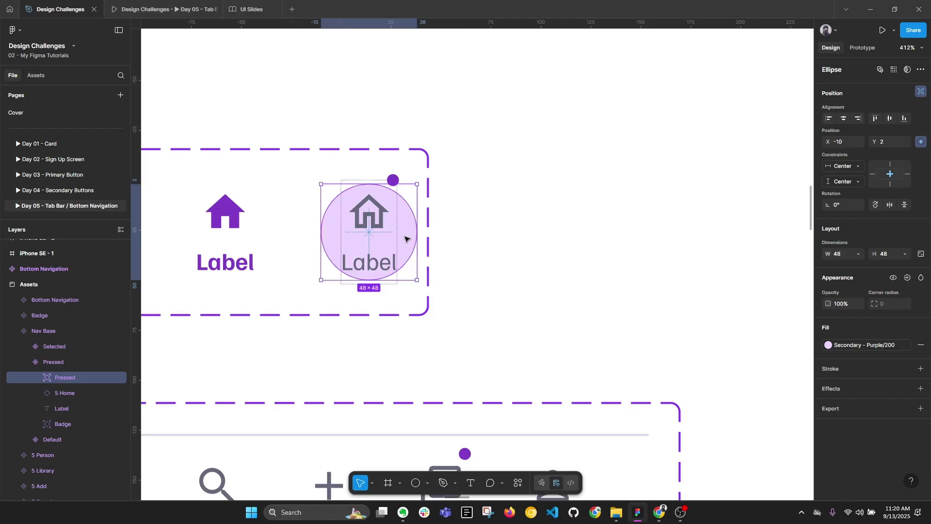
Duplicate the Pressed circle out of the iPhone SE - 4 Search item, move the copy around the item and delete it
key("alt+l")
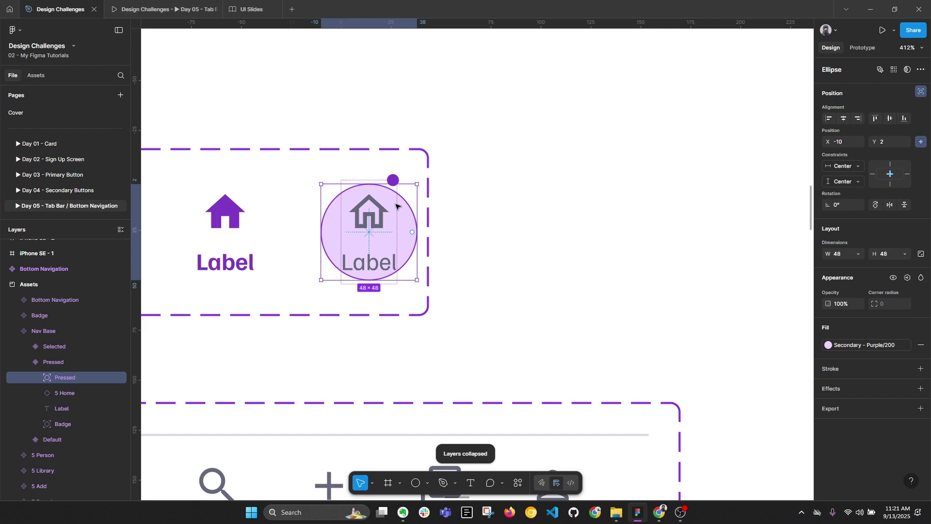
scroll(416, 254, "down", 2)
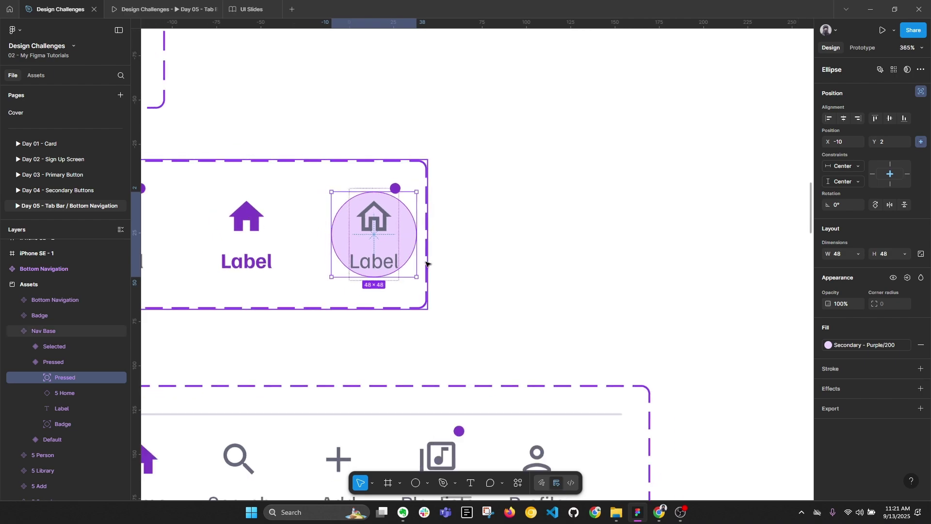
scroll(416, 253, "down", 5)
scroll(676, 291, "up", 2)
left_click(724, 269)
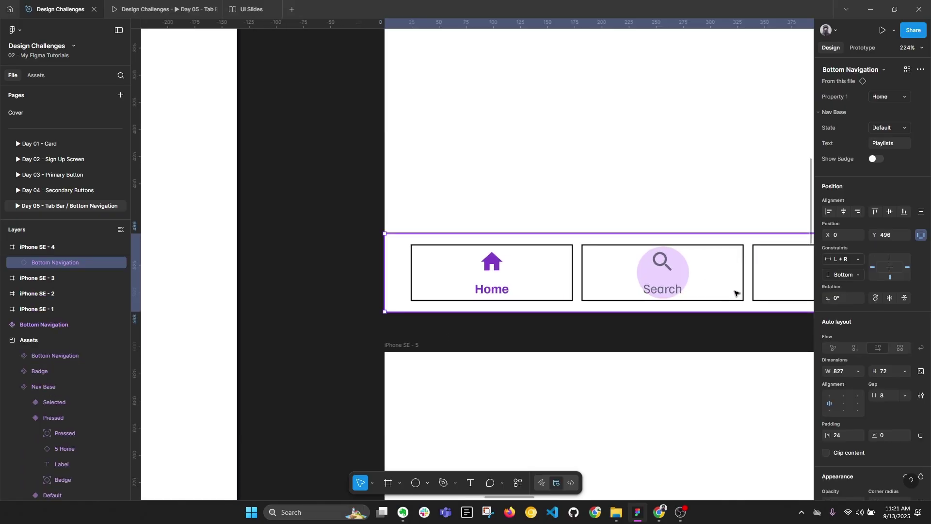
left_click(689, 273)
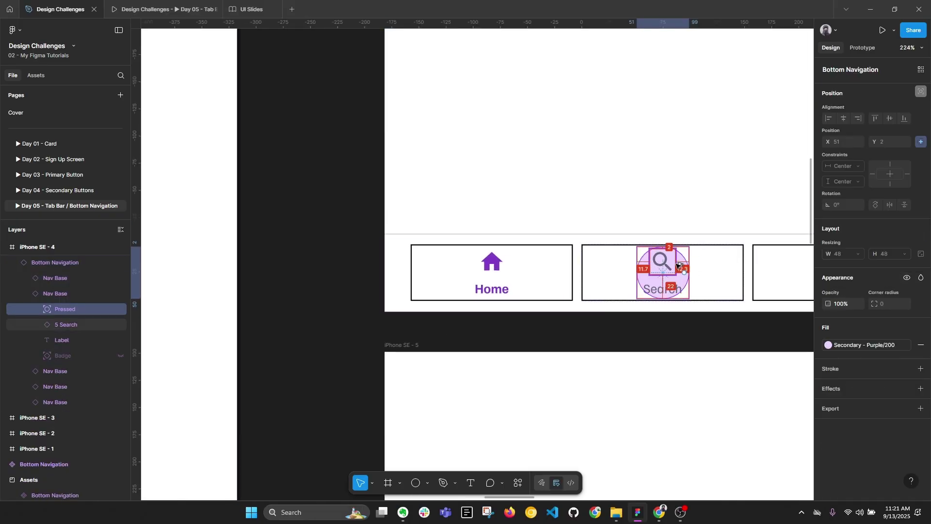
left_click(681, 266)
left_click_drag(684, 265, 746, 321)
scroll(717, 271, "up", 3)
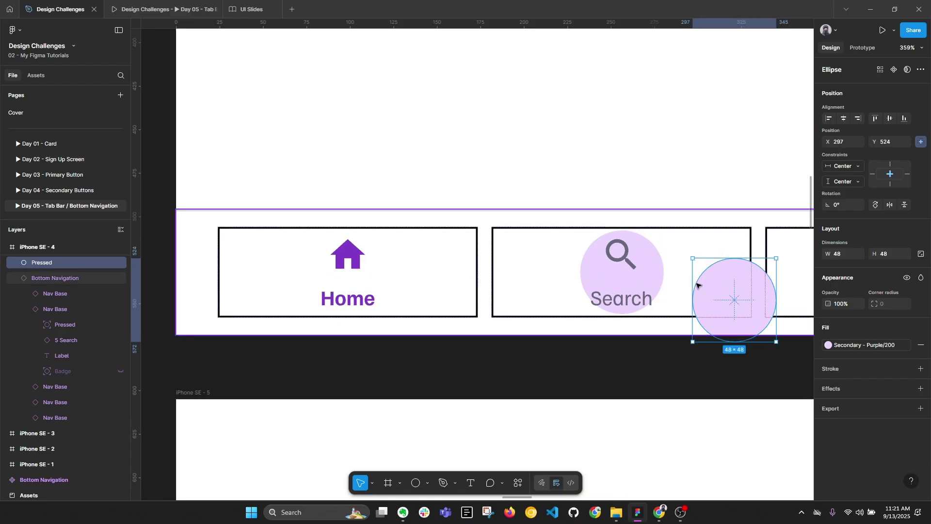
left_click_drag(733, 297, 551, 326)
scroll(556, 312, "down", 3)
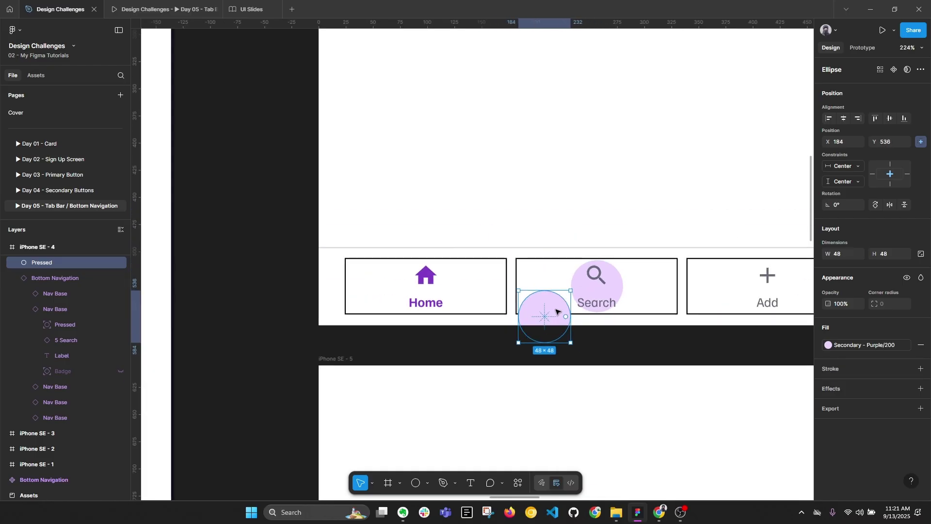
key("Delete")
Remove the stroke from all five Nav Base items in the iPhone SE - 4 navigation
scroll(557, 310, "down", 5)
scroll(425, 297, "down", 2)
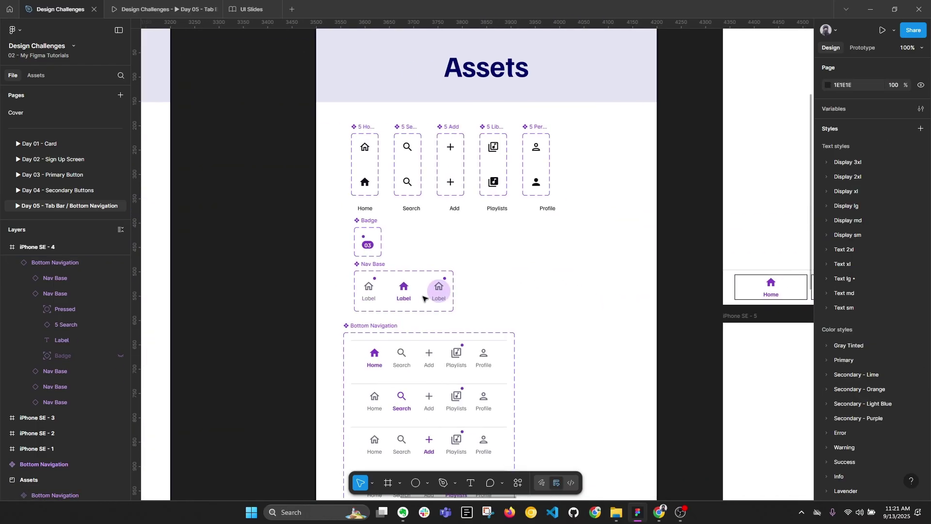
scroll(438, 291, "up", 4)
scroll(438, 291, "down", 5)
left_click_drag(766, 277, 549, 258)
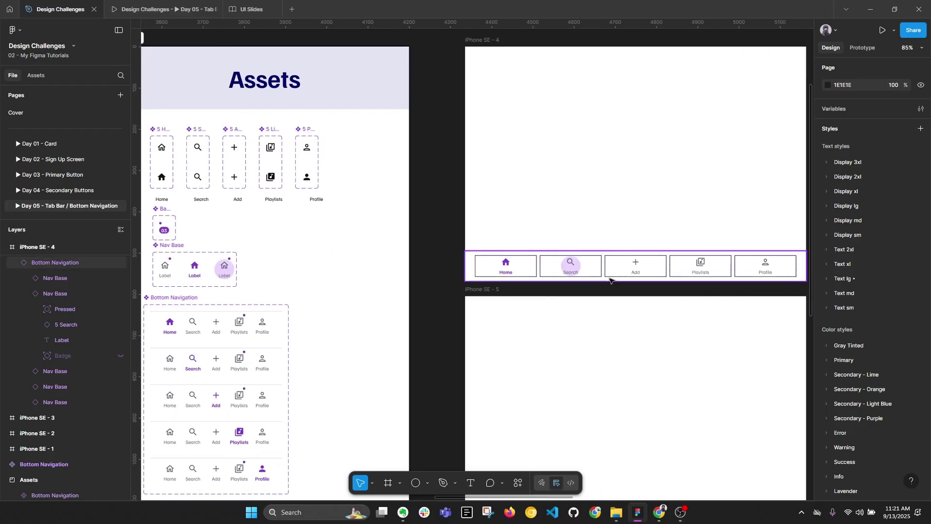
double_click(589, 266)
key("ctrl+a")
scroll(589, 265, "down", 3, "ctrl")
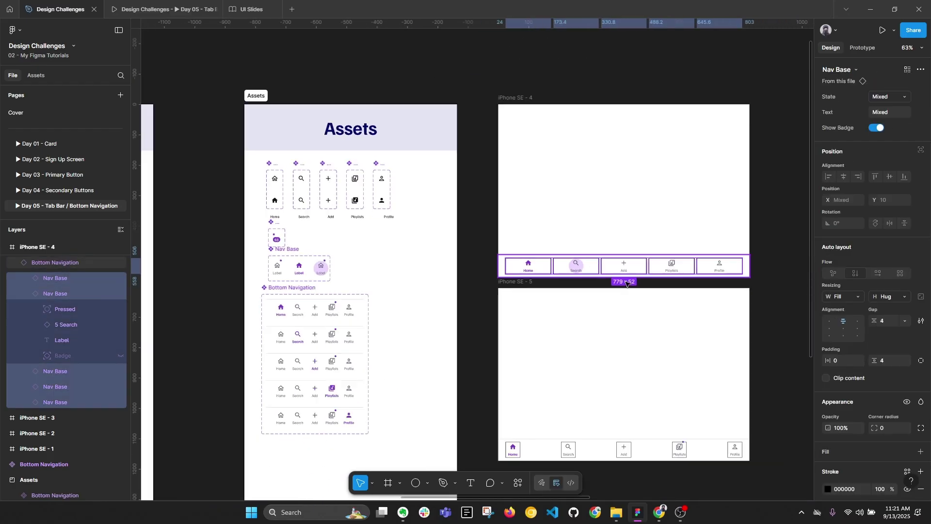
scroll(679, 272, "right", 3)
scroll(912, 301, "down", 4)
left_click(921, 289)
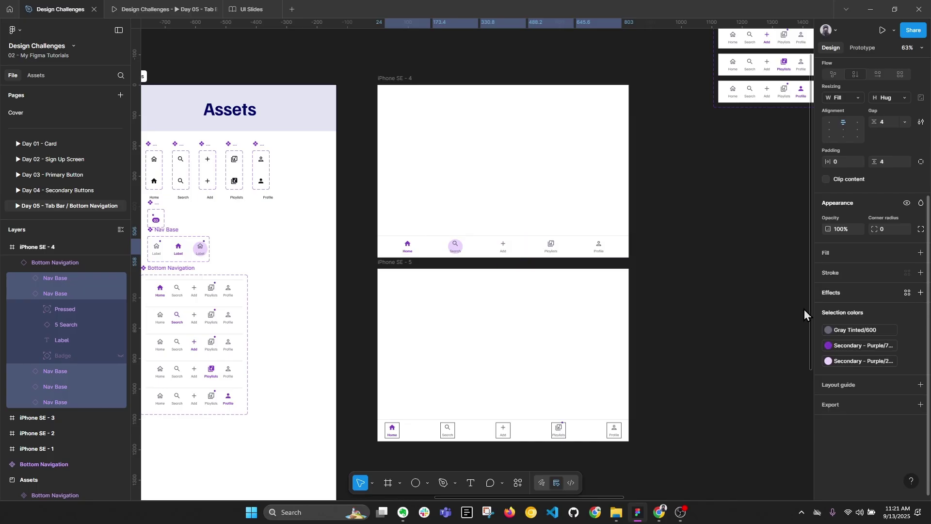
Remove the stroke from all five Nav Base items in the iPhone SE - 5 navigation
double_click(447, 430)
key("ctrl+a")
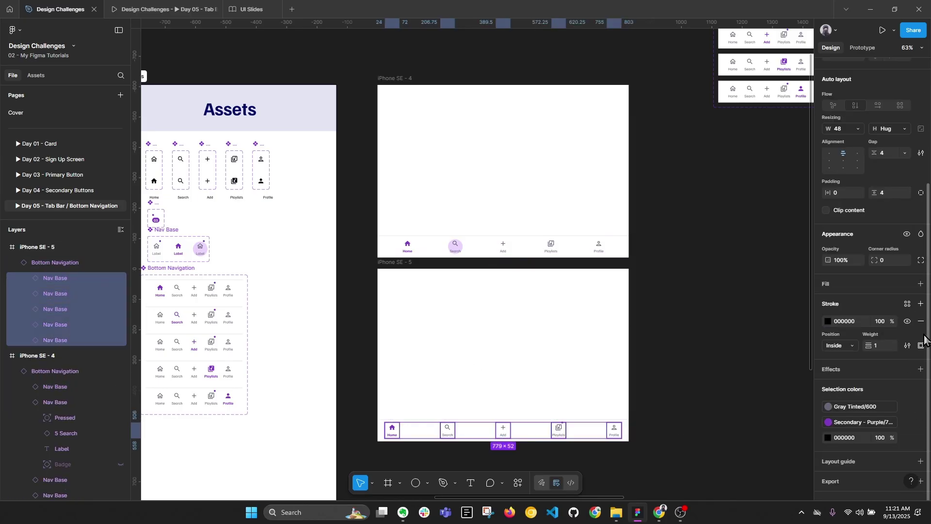
left_click(921, 321)
key("shift+0")
Set the State of the Search item in the iPhone SE - 4 navigation back to Default
left_click(481, 224)
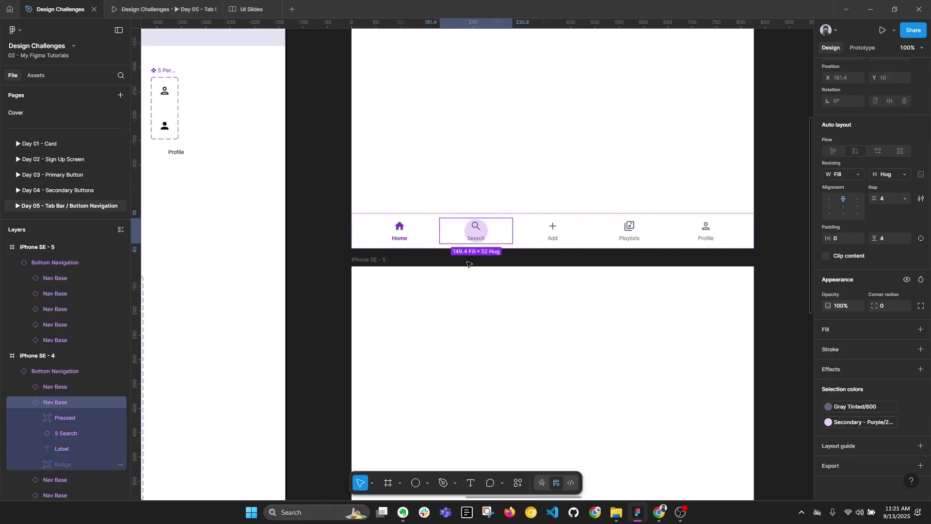
scroll(841, 129, "up", 3)
left_click(872, 95)
left_click(862, 74)
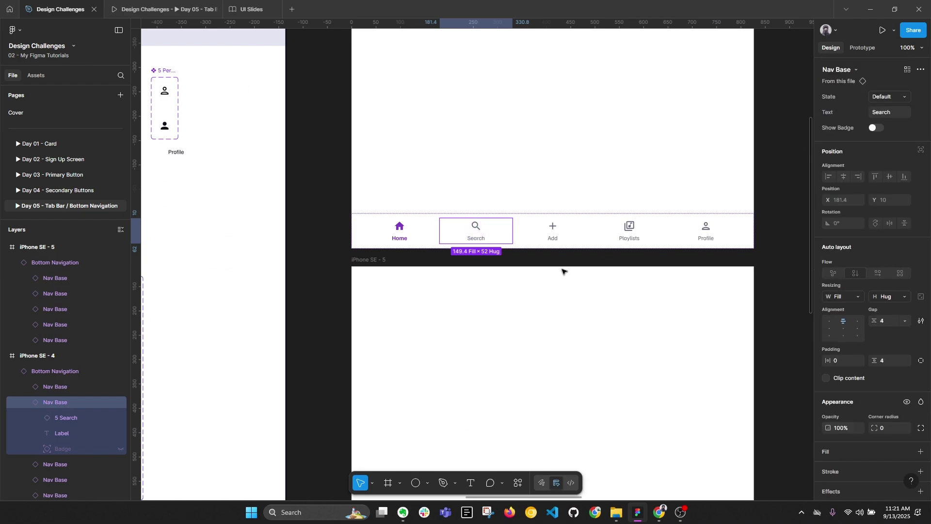
Set the width of the iPhone SE - 4 frame to 320
left_click(476, 295)
scroll(476, 296, "down", 5)
left_click(425, 121)
left_click(842, 238)
type("320")
key("Return")
left_click(448, 261)
scroll(449, 252, "up", 5)
left_click(599, 238)
scroll(600, 238, "up", 3)
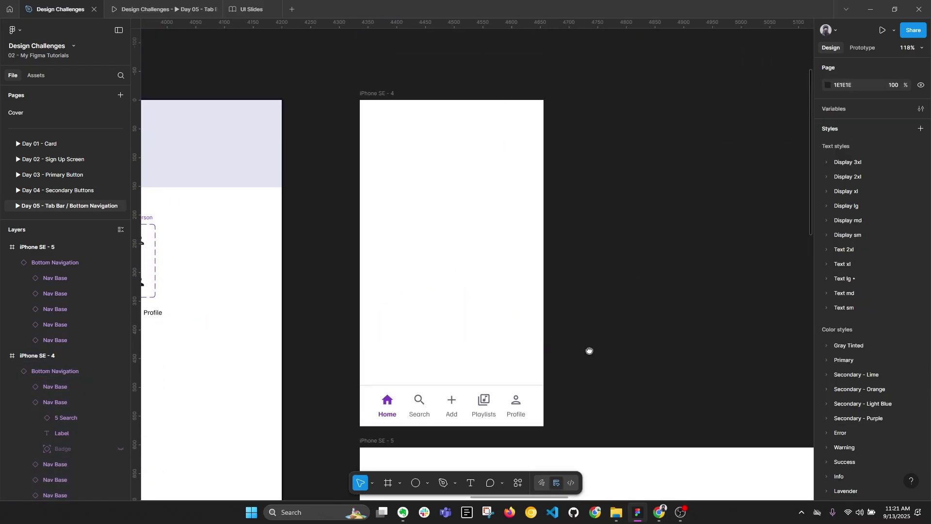
Collapse the layer tree and compare the inspiration tab bars with a highlighted middle item against the iPhone SE - 4 navigation
key("alt+l")
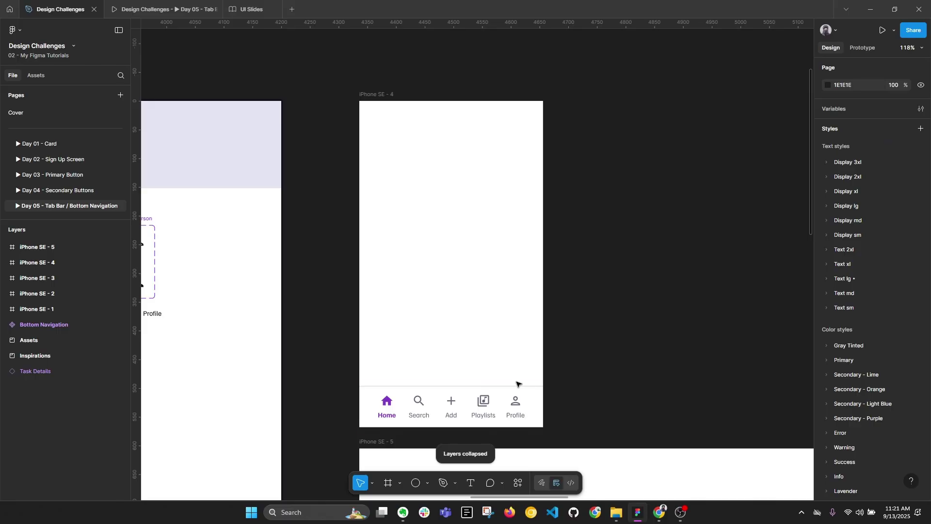
scroll(600, 317, "down", 3)
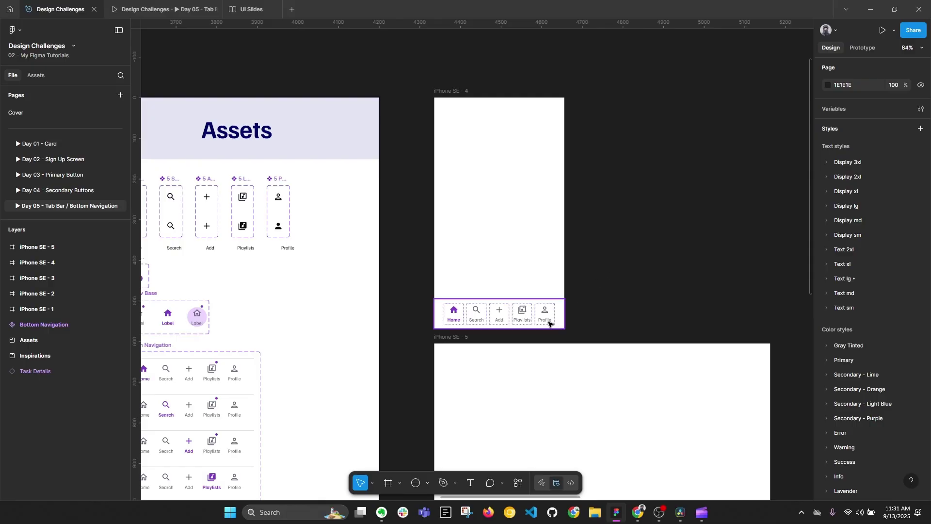
scroll(532, 314, "down", 2)
scroll(610, 257, "left", 3)
scroll(397, 291, "left", 10)
scroll(445, 395, "up", 4)
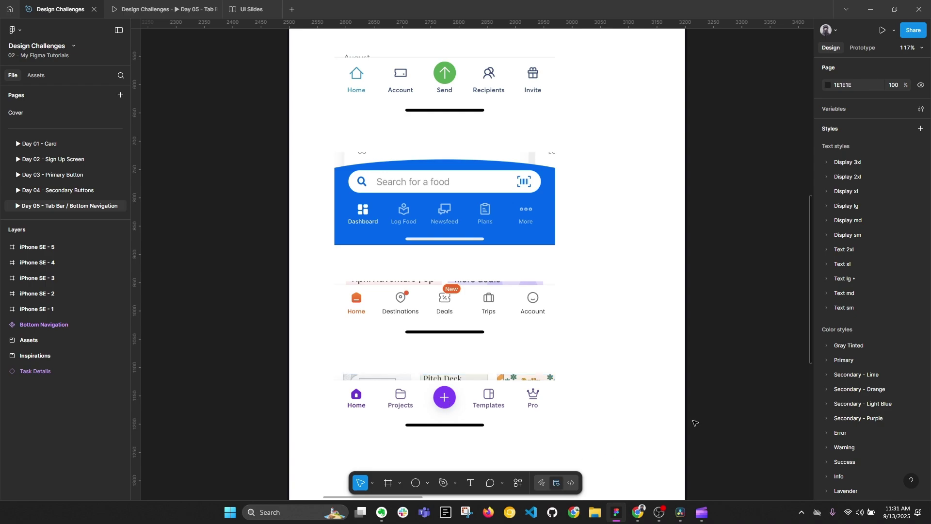
left_click_drag(465, 85, 475, 161)
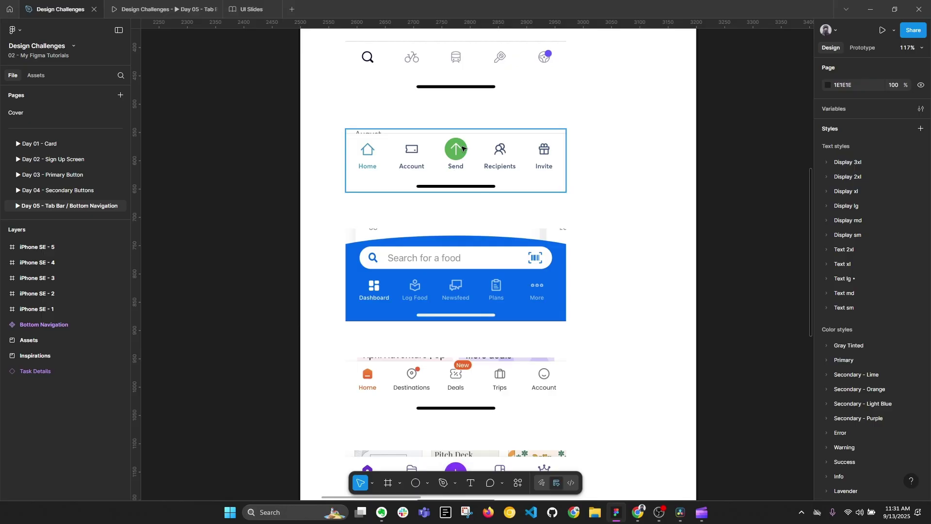
scroll(461, 148, "down", 5, "ctrl")
scroll(560, 192, "right", 6)
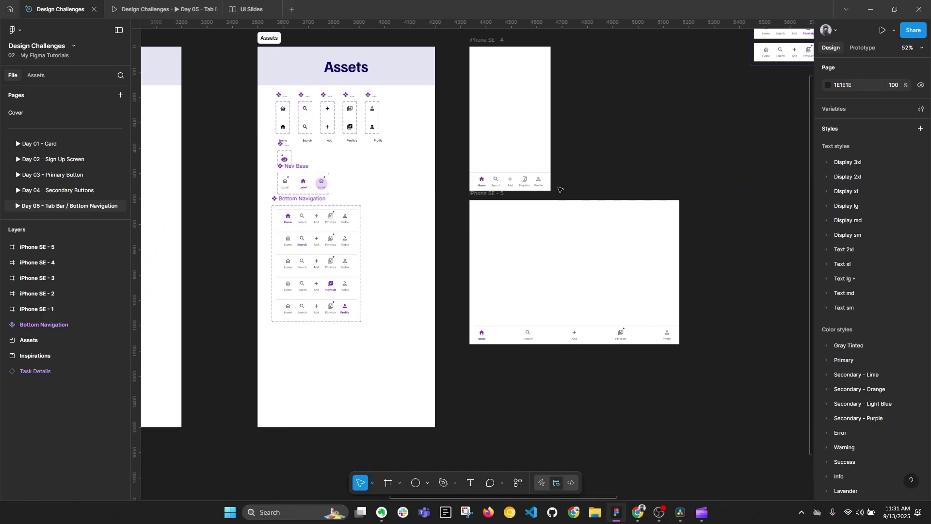
scroll(527, 179, "up", 5, "ctrl")
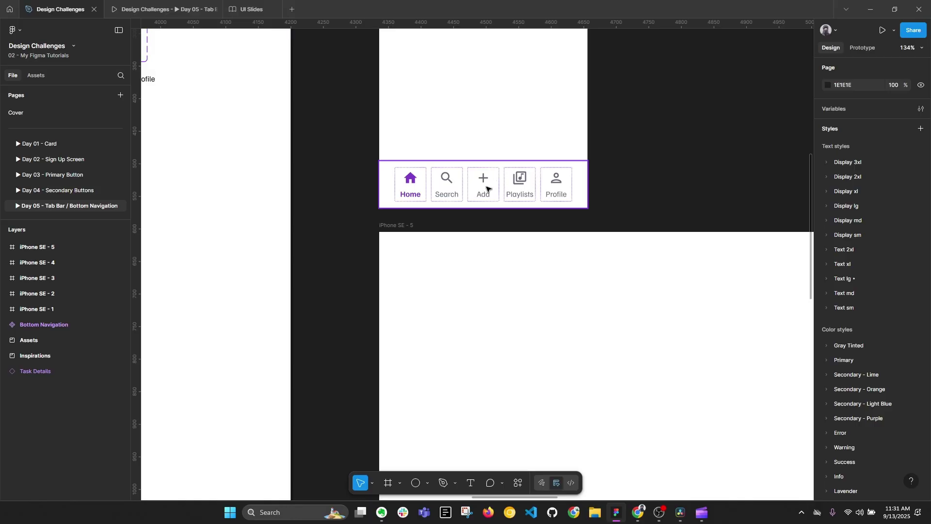
scroll(479, 178, "down", 3, "ctrl")
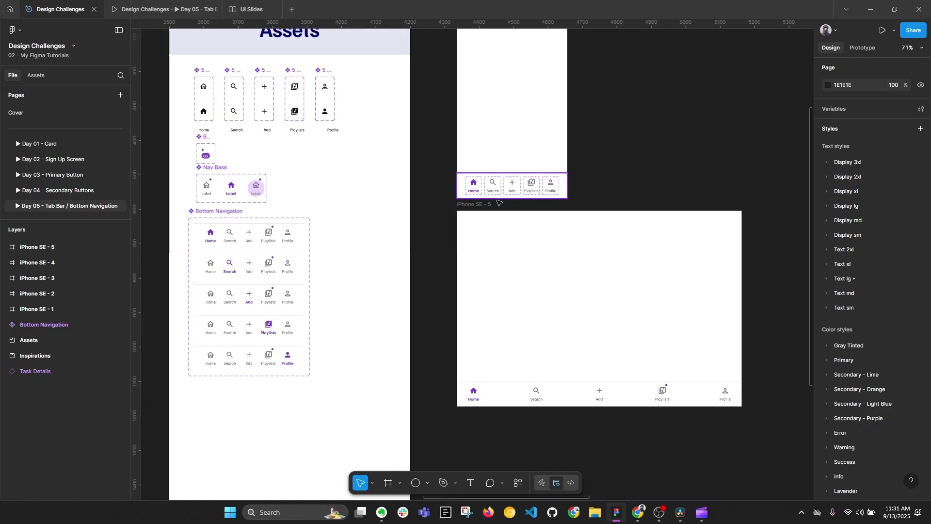
scroll(360, 193, "left", 3)
scroll(359, 193, "up", 3, "ctrl")
Inspect the Default variant and the component properties of the Nav Base set in Assets
left_click(354, 198)
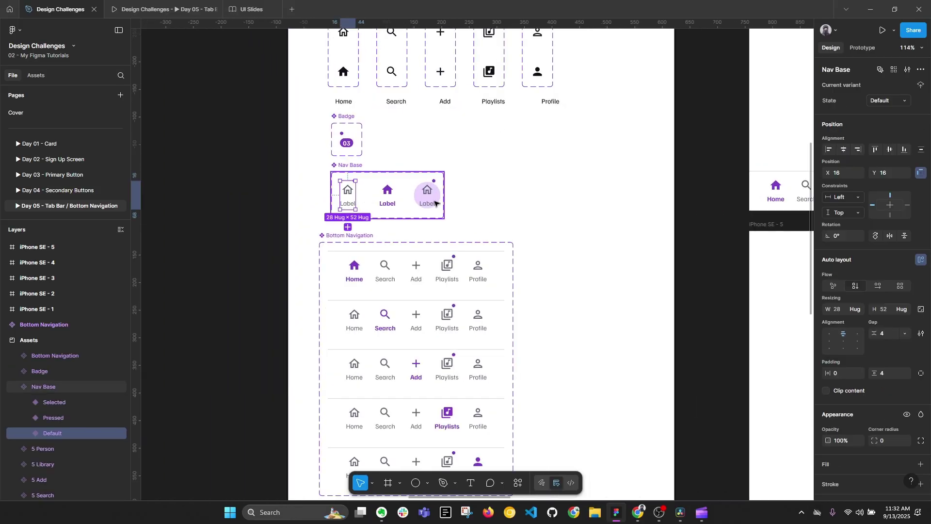
scroll(445, 194, "up", 1, "ctrl")
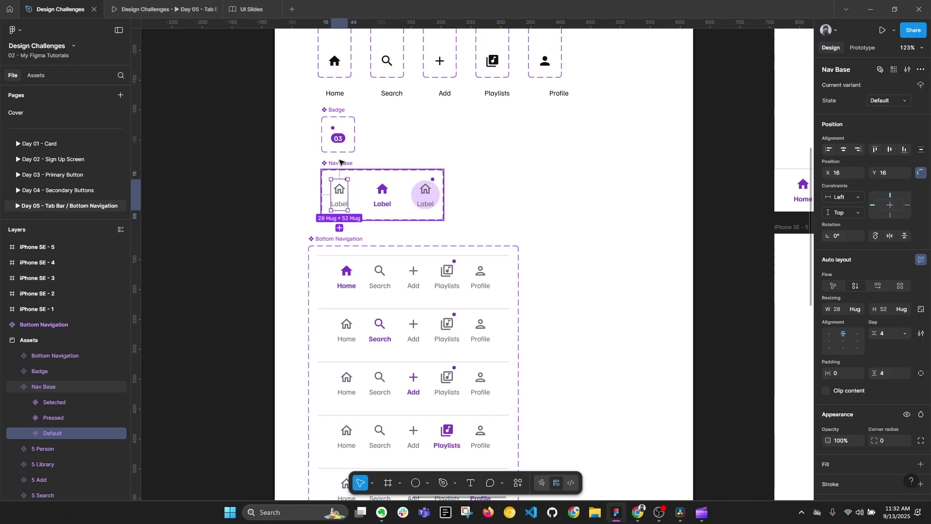
left_click(323, 176)
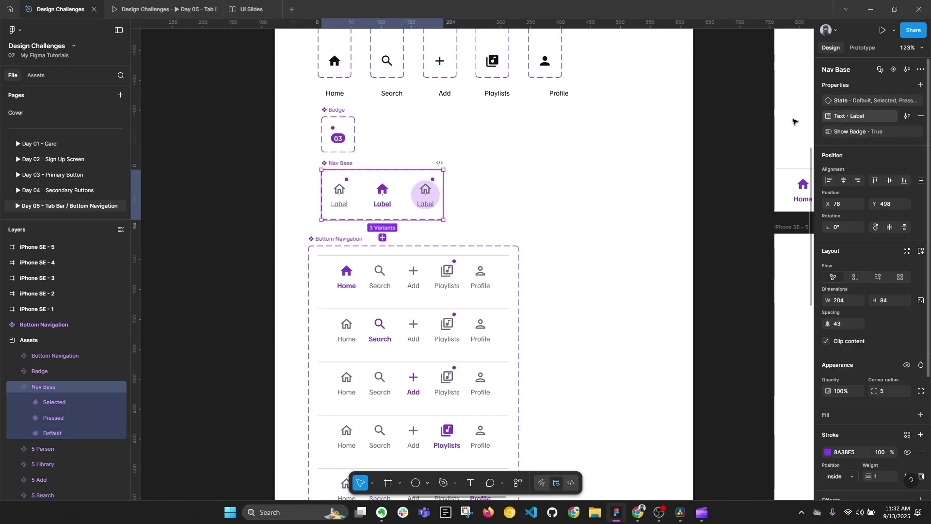
left_click(570, 184)
left_click_drag(567, 160, 486, 204)
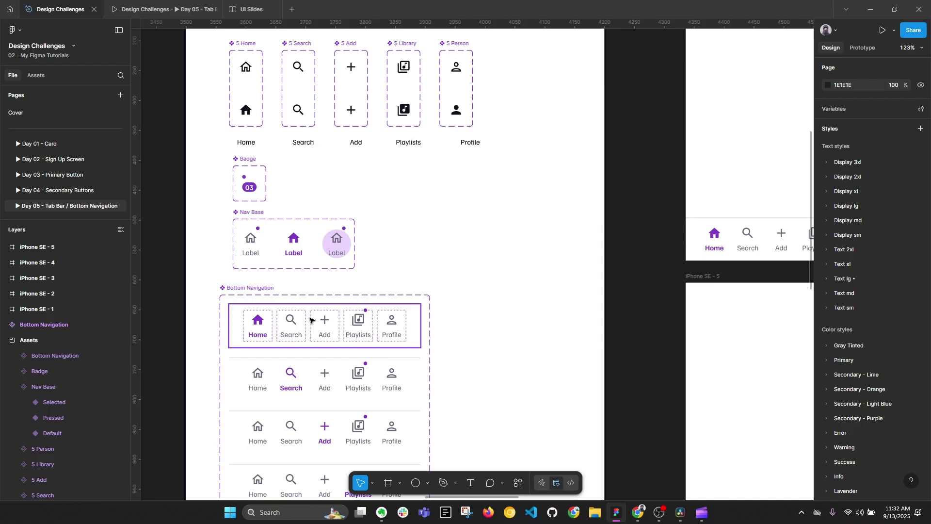
Place a copy of the outline 5 Add icon beside the Nav Base set and wrap it in an auto layout frame
left_click(350, 68)
left_click_drag(350, 69, 395, 238)
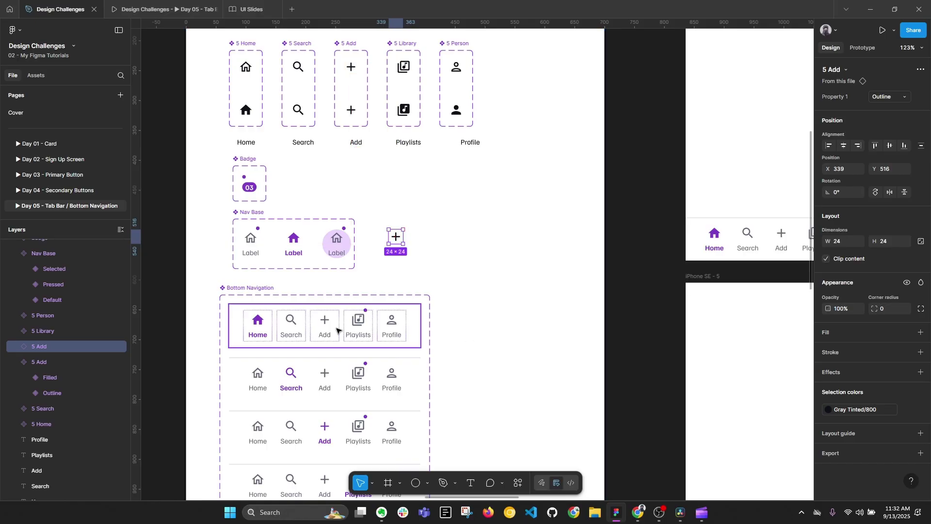
double_click(251, 242)
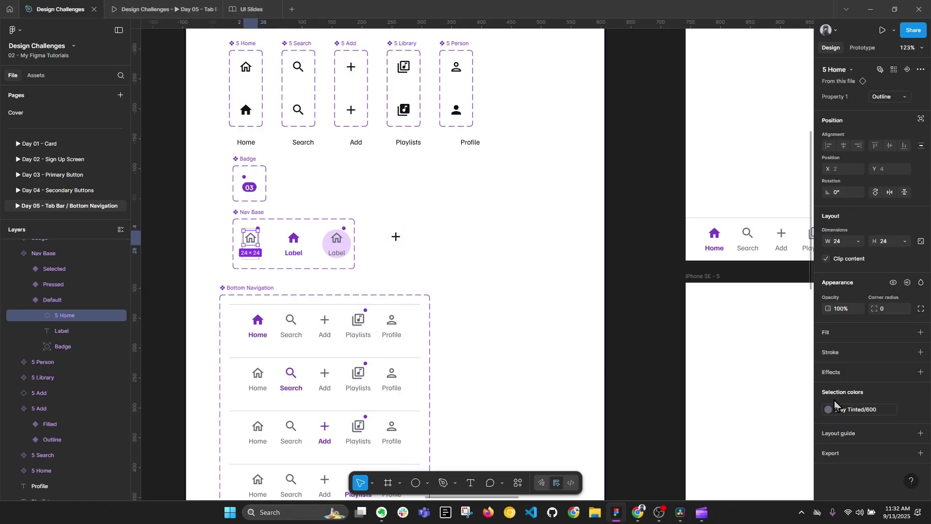
left_click(488, 270)
left_click(395, 237)
scroll(395, 238, "up", 3)
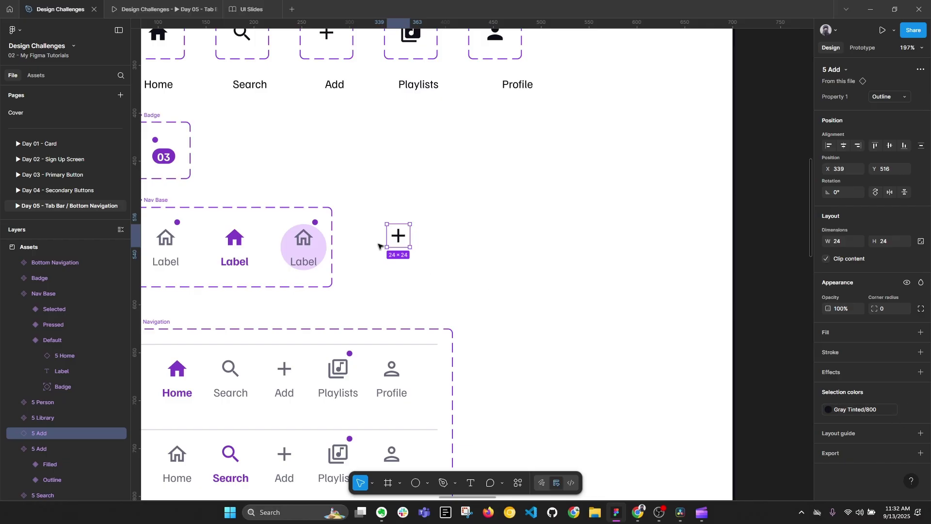
key("shift+a")
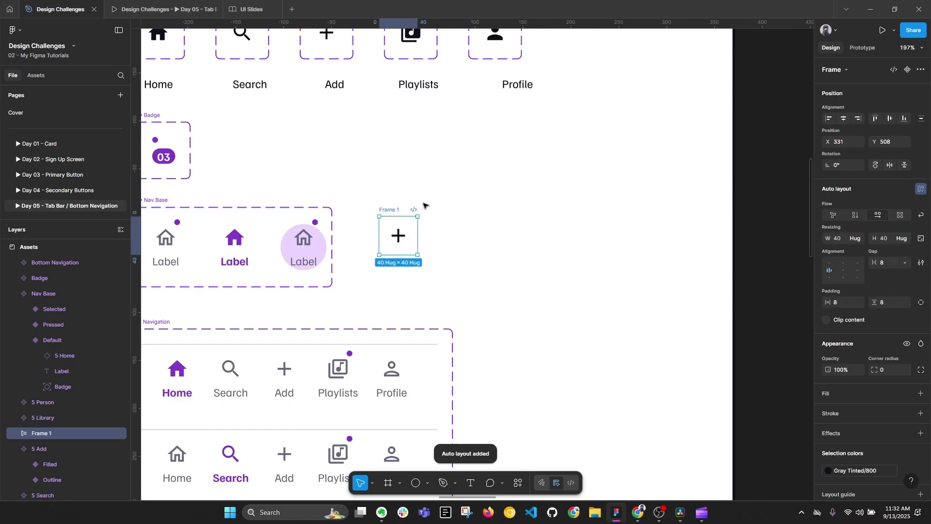
Rename the new icon frame to "Nav Base - Add" and collapse the layers
double_click(395, 209)
type("Add")
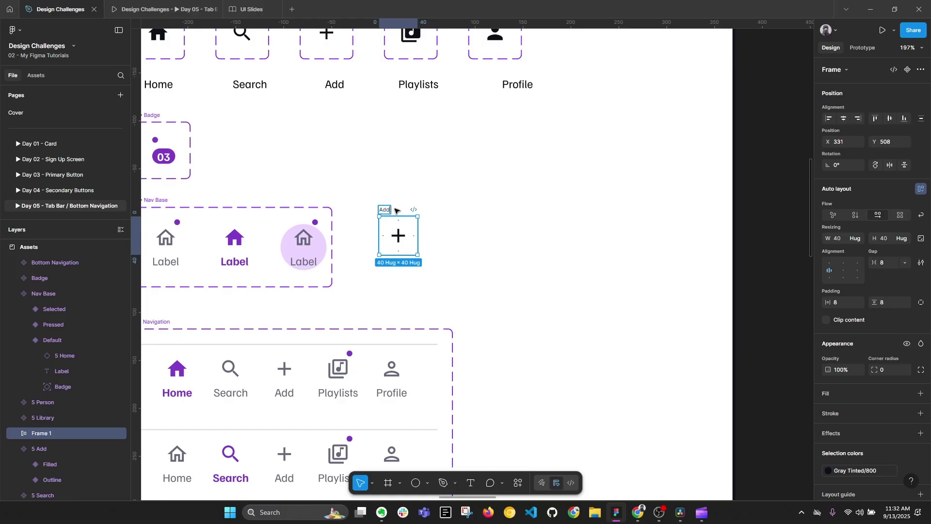
left_click(475, 174)
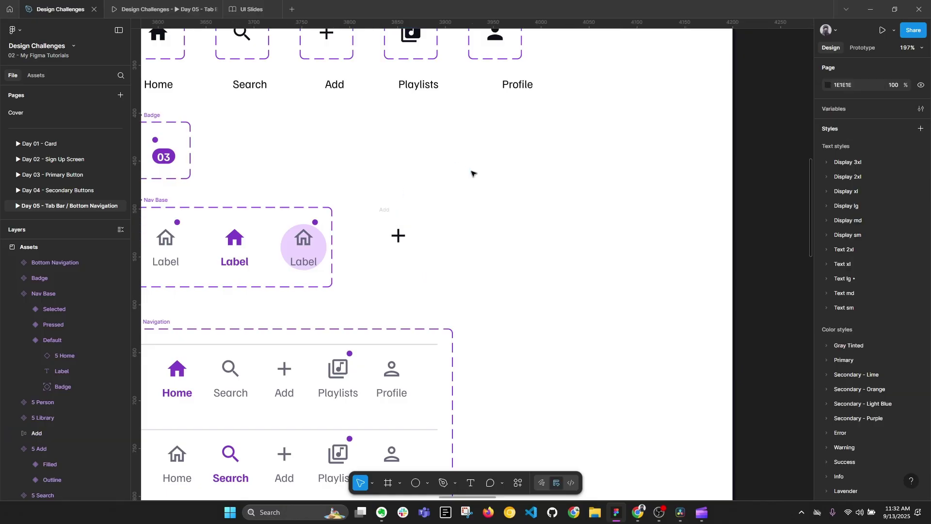
left_click(148, 200)
left_click(384, 210)
double_click(385, 210)
type("Nav Base")
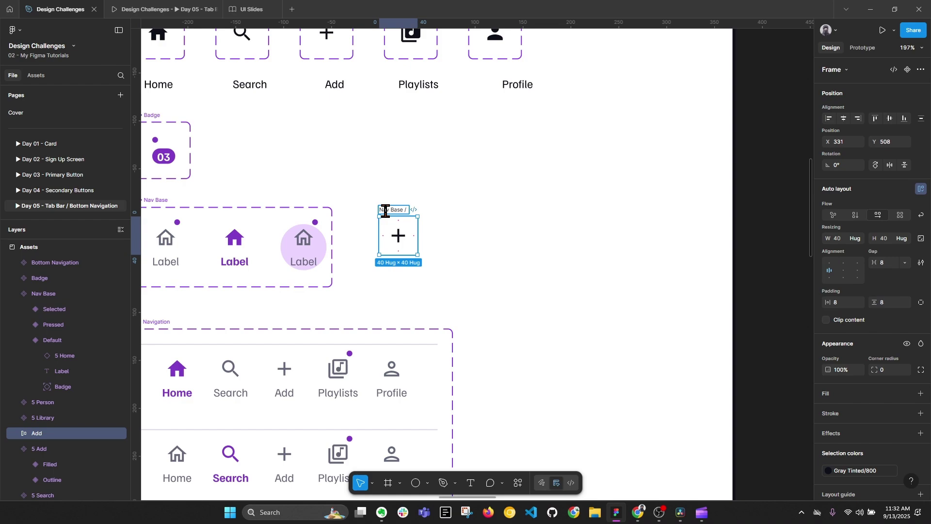
type(" - Add")
key("Return")
key("alt+l")
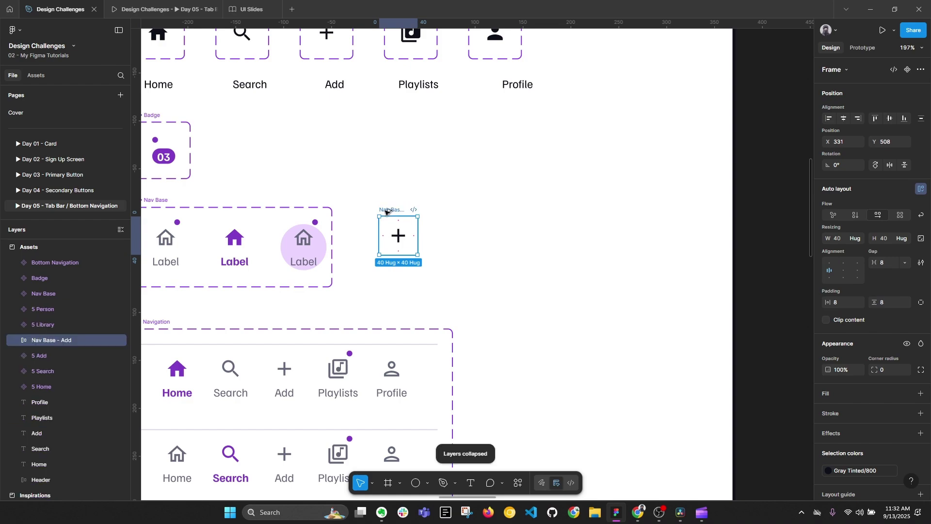
scroll(385, 210, "up", 3)
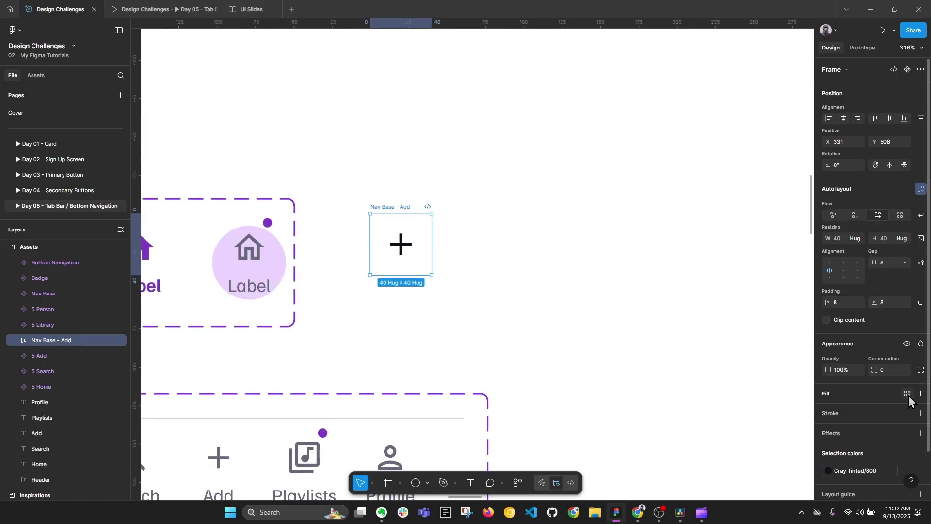
left_click(907, 394)
scroll(737, 442, "down", 10)
scroll(737, 444, "down", 2)
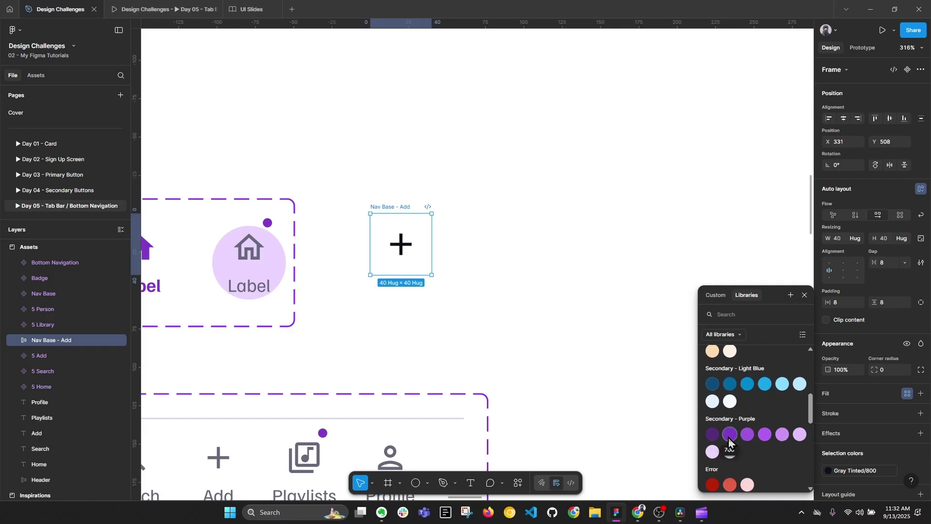
scroll(748, 440, "down", 5)
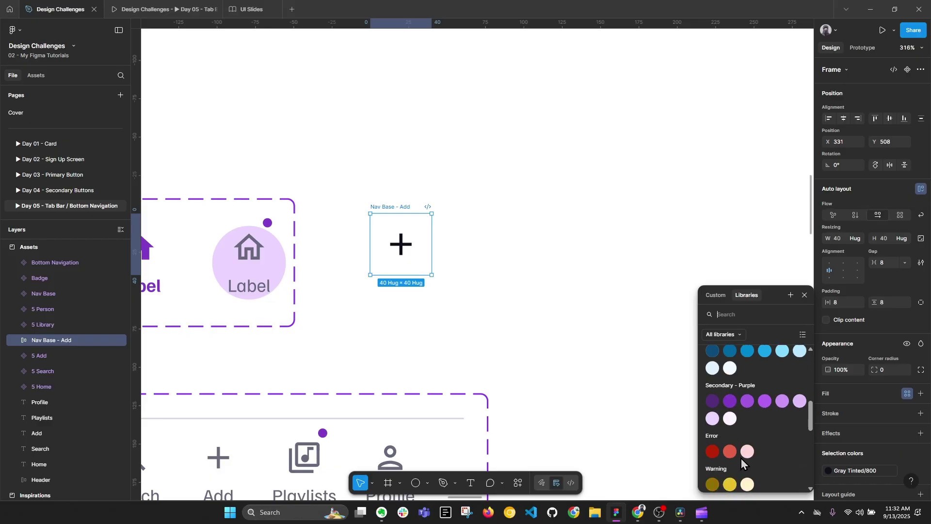
scroll(750, 436, "up", 10)
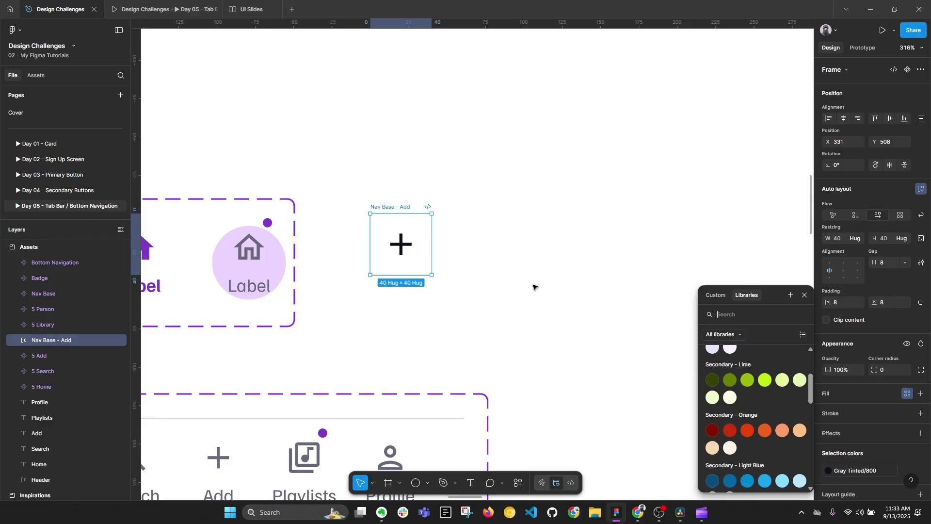
left_click(548, 305)
scroll(531, 284, "down", 5)
scroll(400, 260, "right", 15)
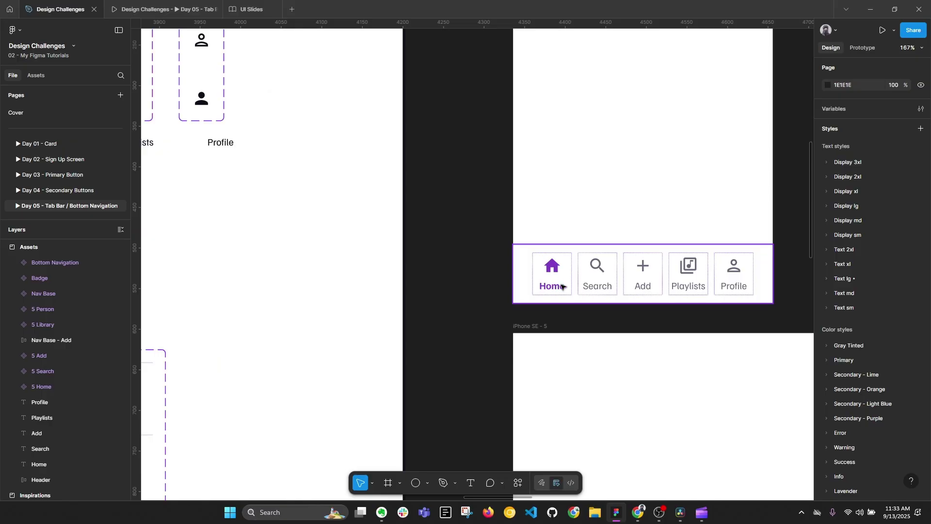
scroll(708, 266, "down", 5)
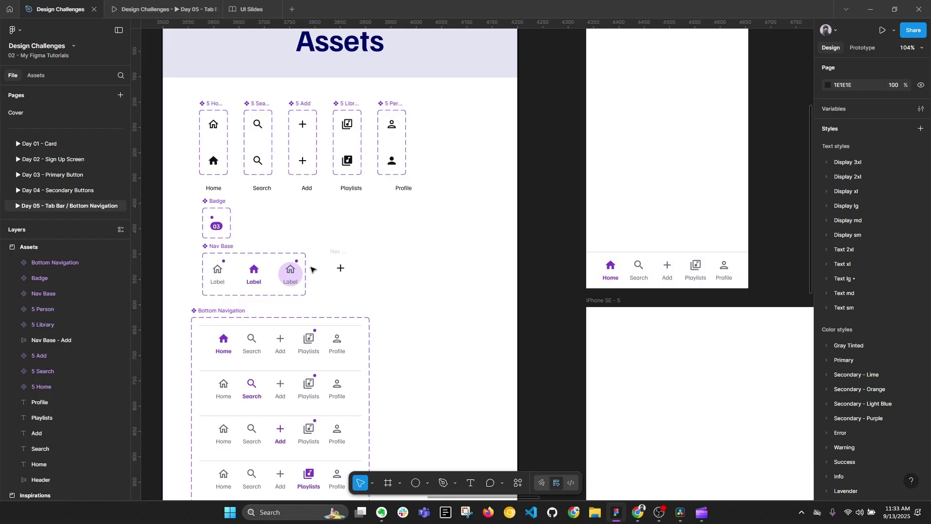
Try a Secondary - Light Blue style on the plus icon of Nav Base - Add, and undo it
scroll(305, 257, "up", 3)
left_click(340, 267)
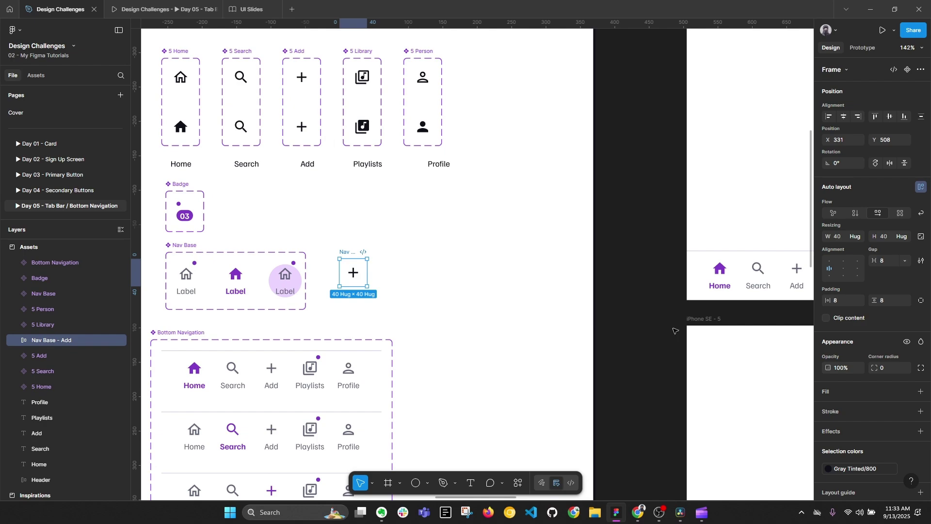
scroll(885, 374, "down", 2)
left_click(877, 422)
scroll(735, 411, "down", 3)
scroll(742, 421, "down", 5)
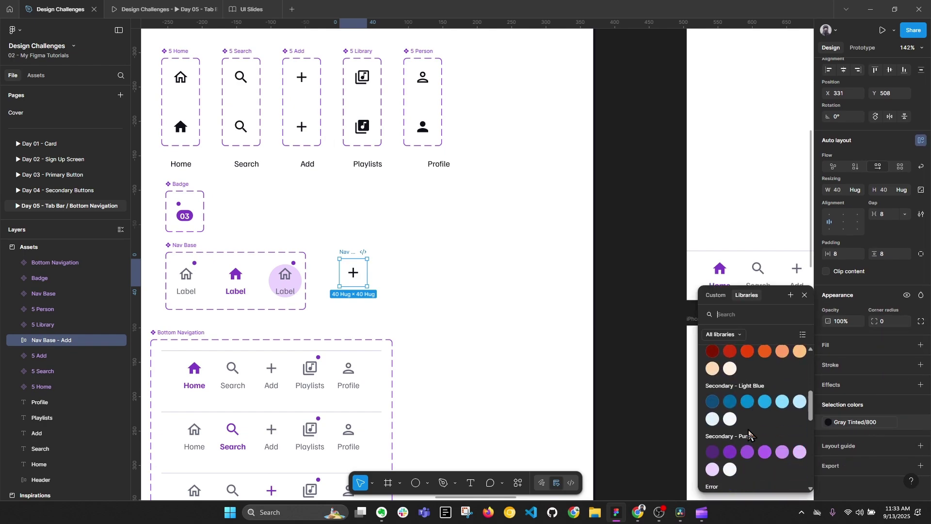
scroll(749, 432, "down", 1)
scroll(749, 398, "up", 2)
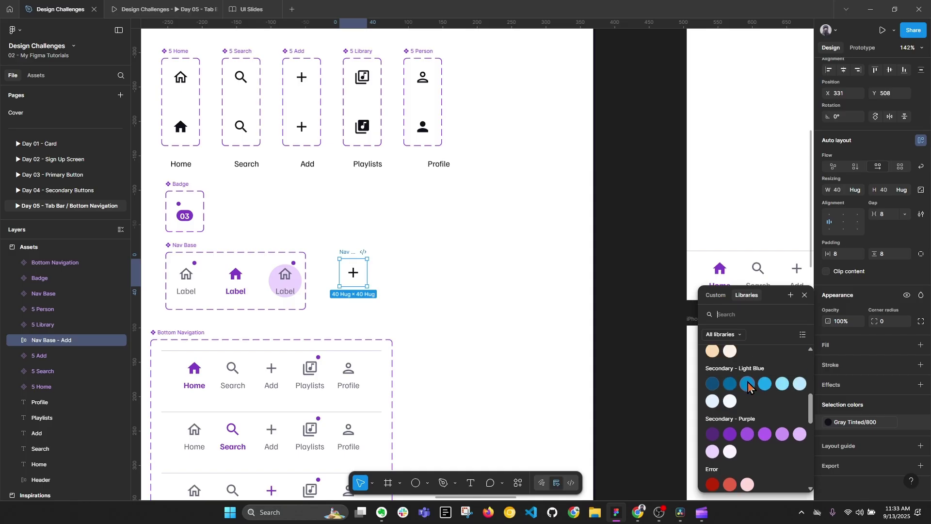
left_click(748, 383)
scroll(346, 278, "up", 3)
key("ctrl+z")
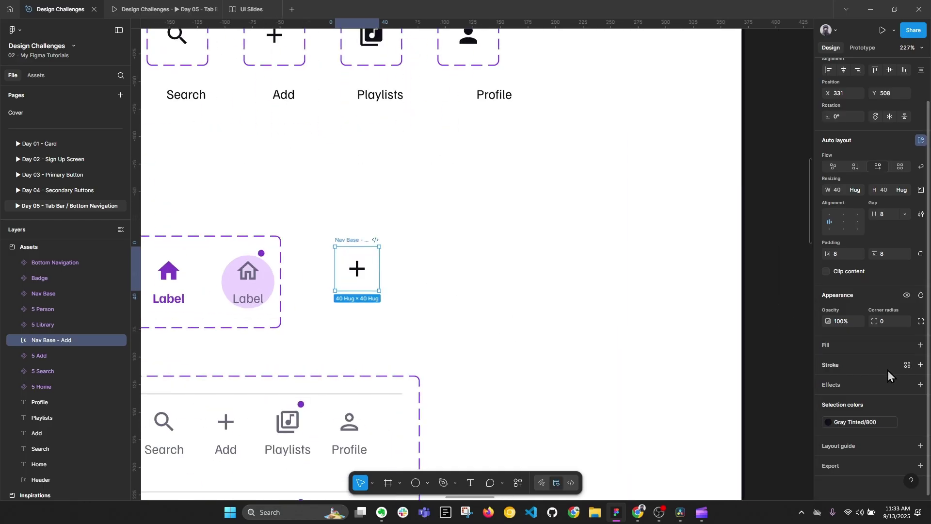
Add a fill to the Nav Base - Add frame using the Secondary - Light Blue/600 style
left_click(920, 344)
left_click(907, 346)
scroll(740, 409, "down", 3)
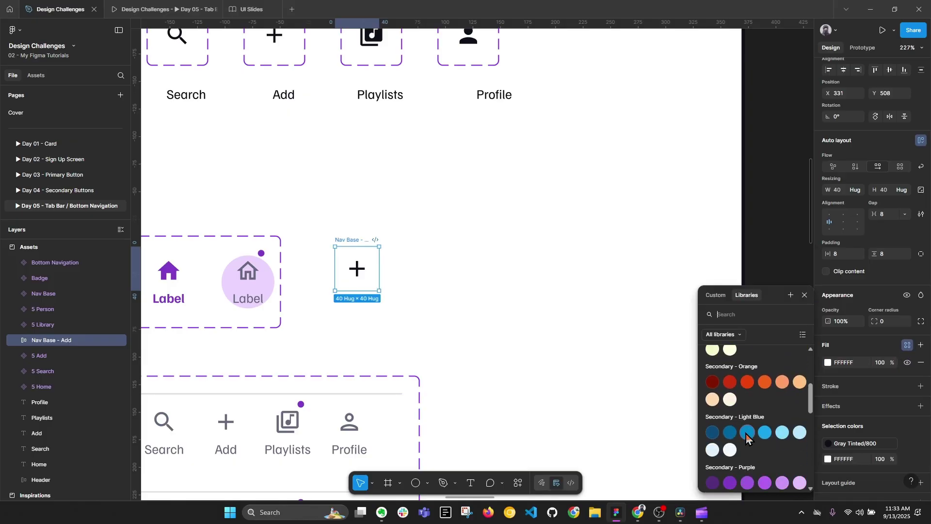
left_click(749, 431)
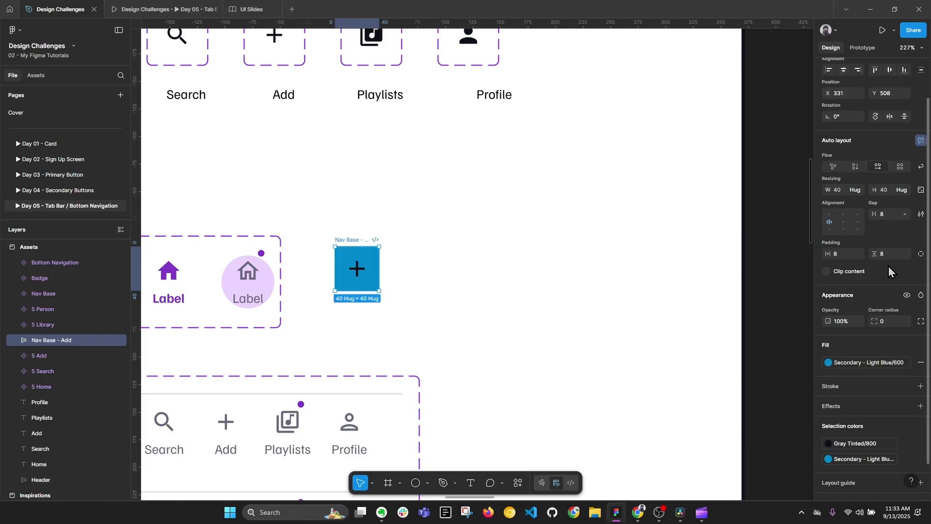
Set the corner radius of the Nav Base - Add frame to 1000
left_click(889, 322)
type("1000")
key("Return")
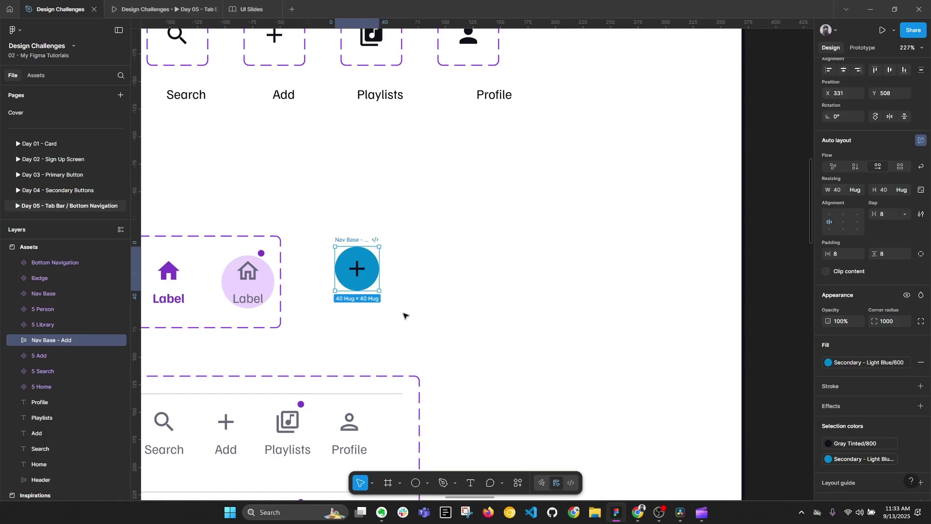
left_click_drag(384, 290, 443, 339)
key("ctrl+z")
Recolor the plus icon in Nav Base - Add to white and turn the frame into a component
left_click(863, 444)
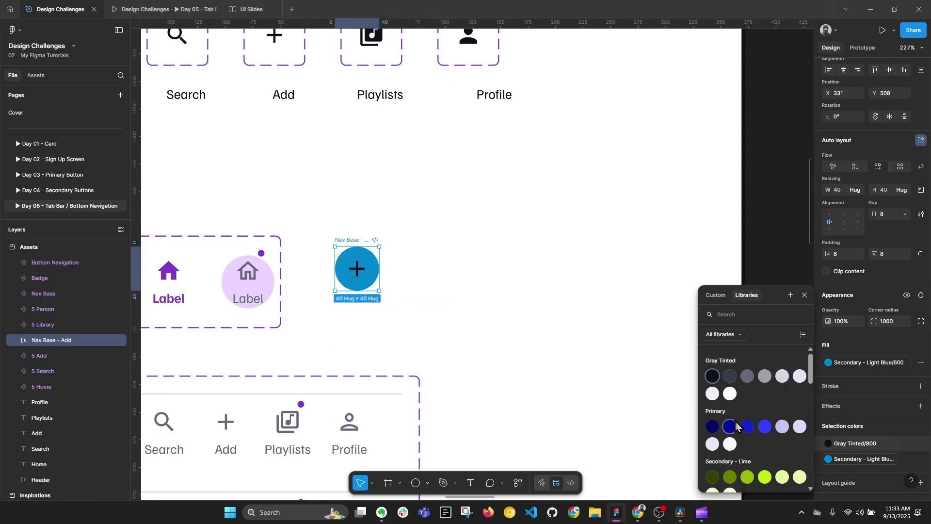
left_click(730, 393)
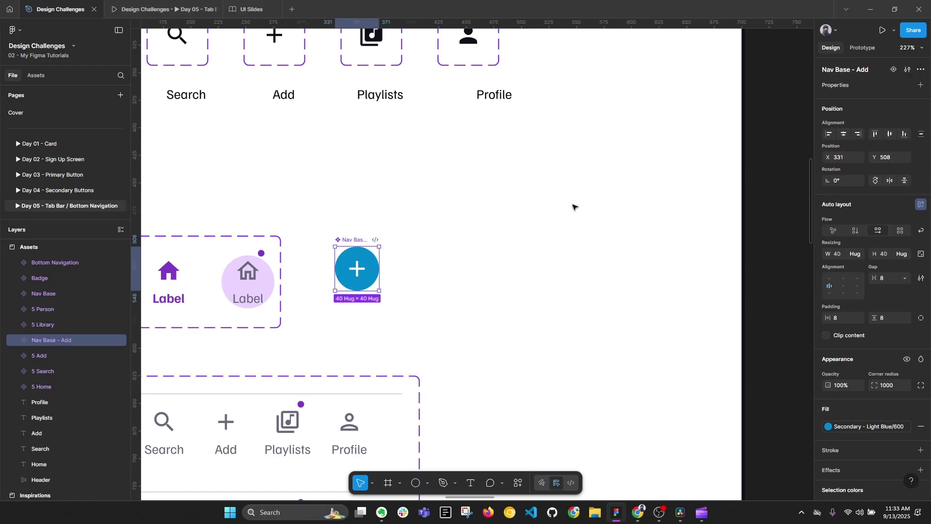
left_click(482, 245)
Duplicate the iPhone SE - 4 frame beside the original and select the Add item in the copy's bottom navigation
scroll(482, 246, "down", 5)
left_click_drag(636, 236, 316, 279)
scroll(441, 294, "up", 2)
left_click(483, 303)
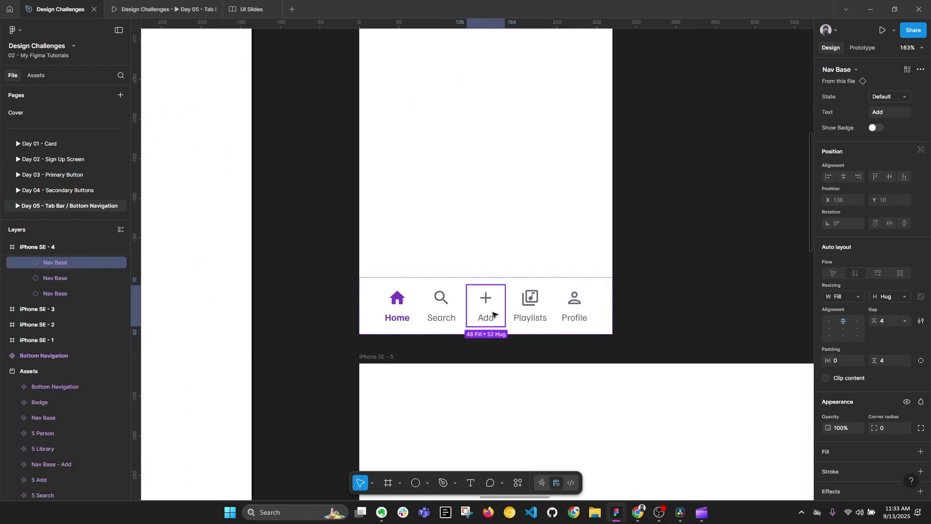
scroll(475, 311, "down", 5)
left_click(509, 232)
key("ctrl+d")
scroll(610, 306, "up", 4)
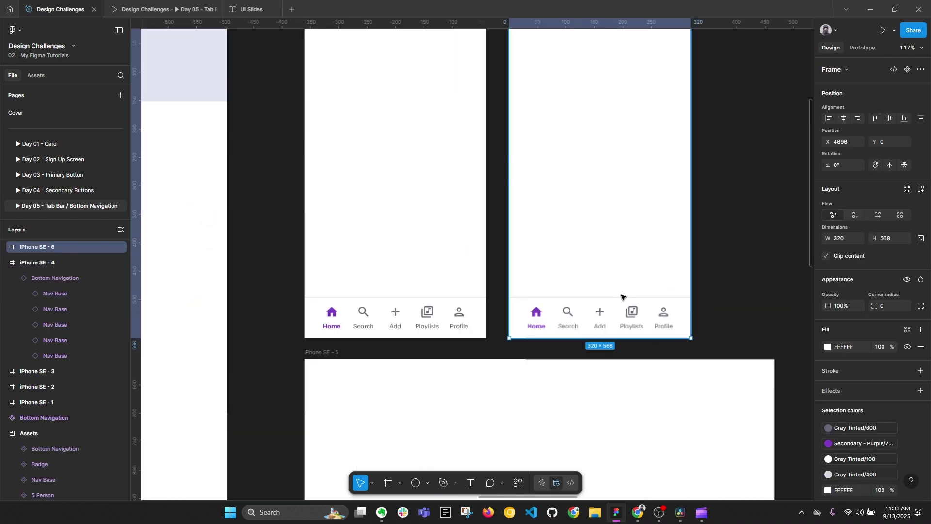
double_click(601, 316)
scroll(606, 312, "up", 2)
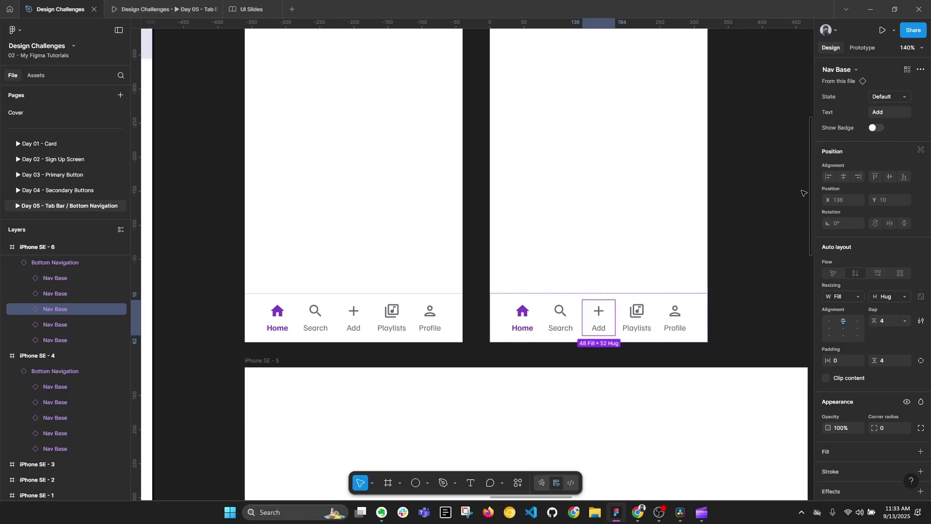
left_click(779, 259)
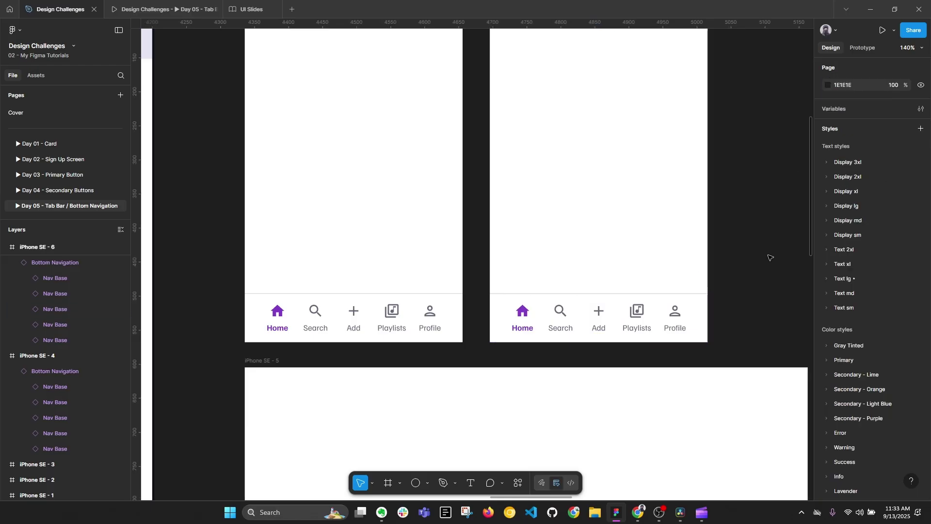
left_click(606, 317)
Duplicate the Bottom Navigation component set from the Assets board into the empty canvas area beside the iPhone SE frames
scroll(682, 274, "down", 5)
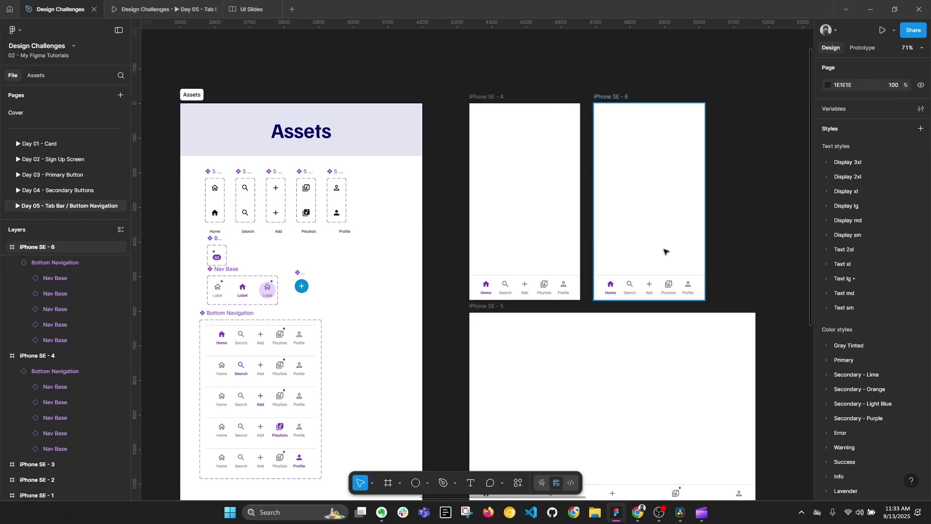
left_click(340, 297)
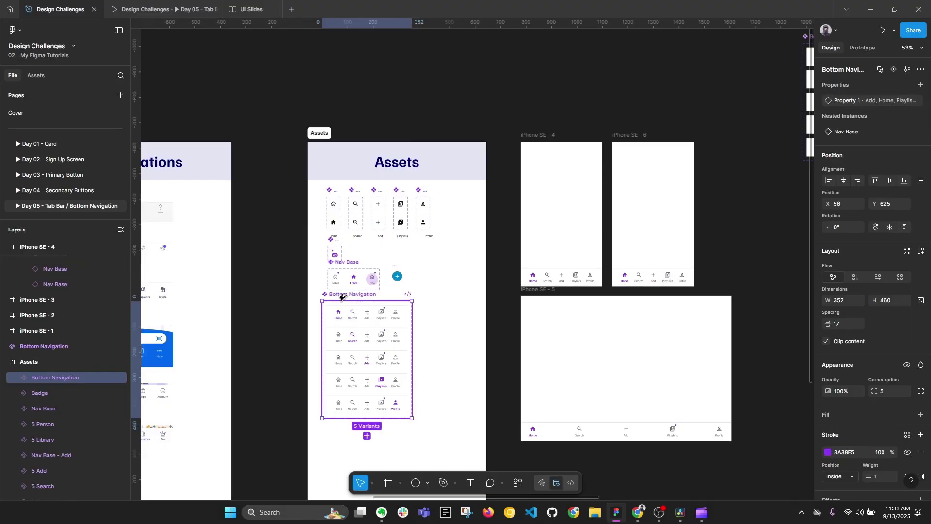
left_click_drag(340, 297, 732, 200)
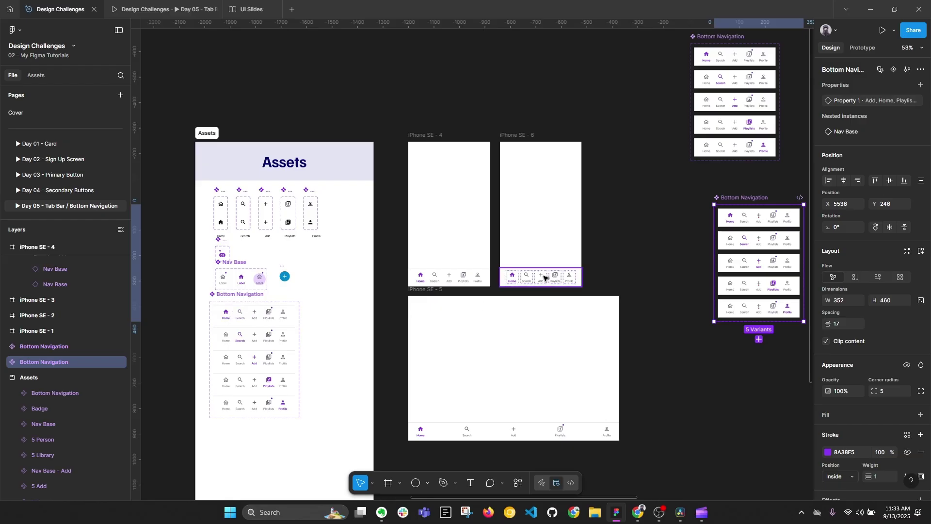
left_click_drag(717, 225, 694, 199)
Rename the duplicated component set as "Bottom Navigation - Add"
scroll(777, 218, "up", 5)
scroll(778, 218, "up", 4)
double_click(594, 126)
left_click(595, 126)
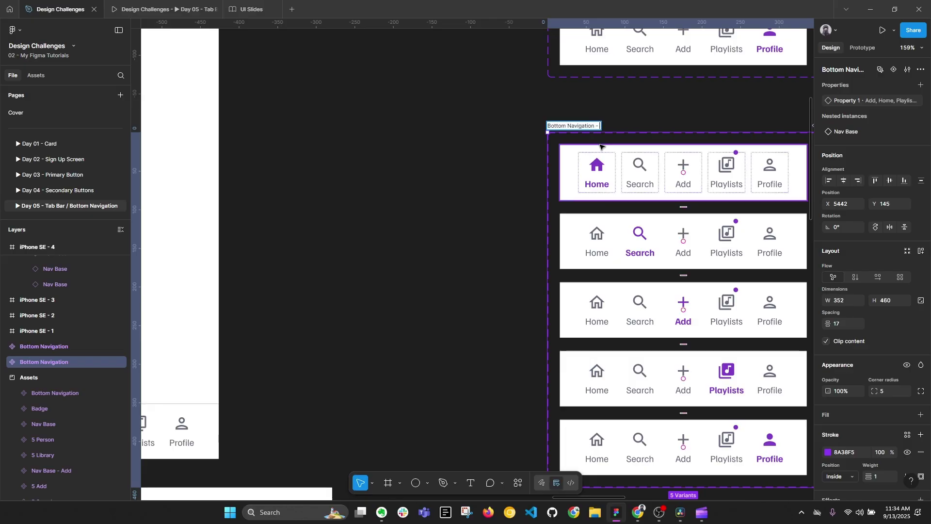
key("Return")
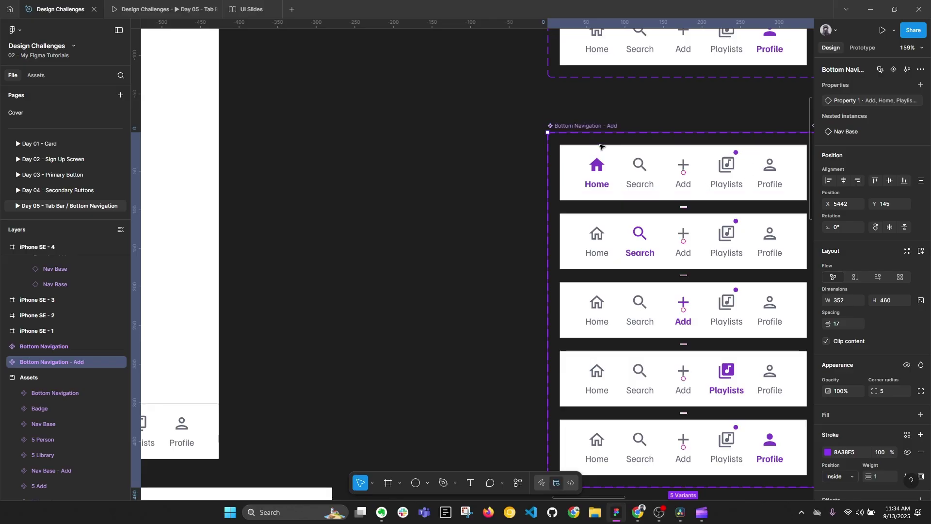
Swap the Add item in all five Bottom Navigation - Add variants for the Nav Base - Add component
scroll(600, 147, "right", 5)
scroll(600, 146, "down", 1)
double_click(501, 141)
left_click(500, 208, "shift")
left_click(895, 70)
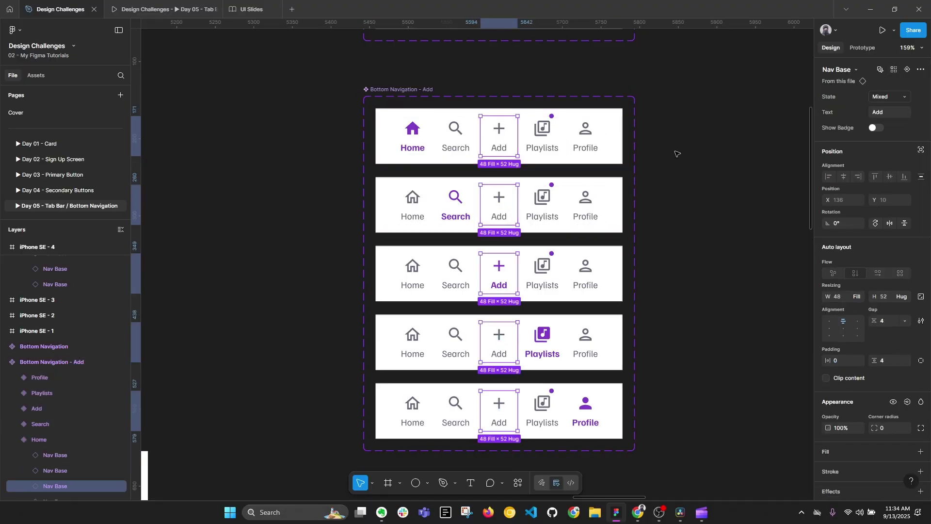
key("alt+l")
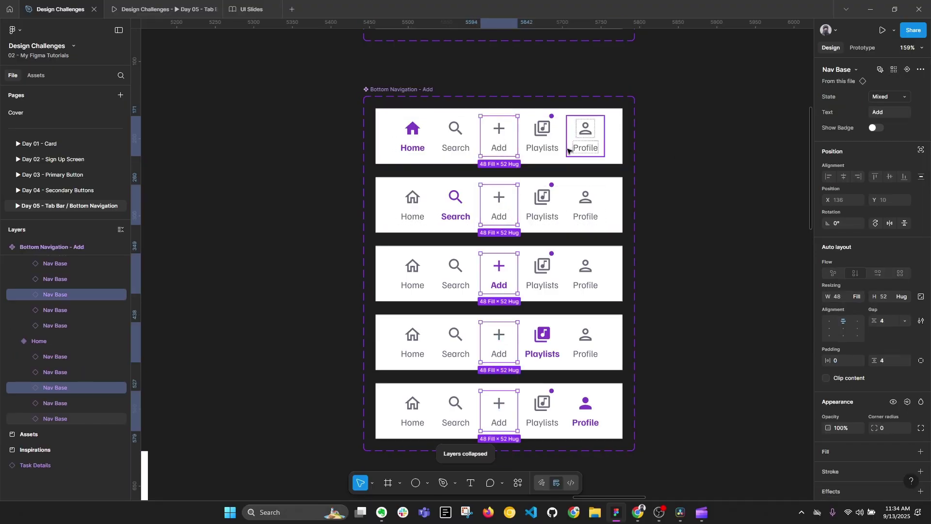
left_click(843, 73)
type("Nav Base - Add")
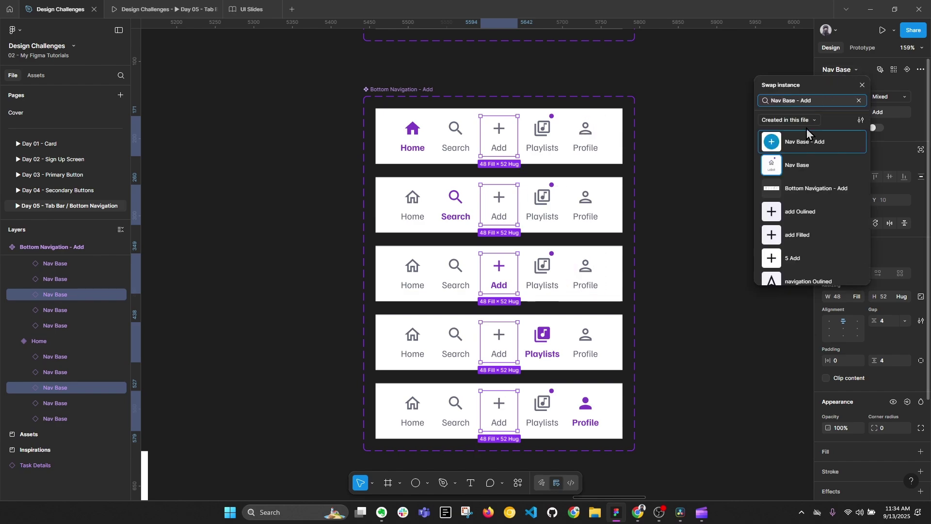
left_click(808, 141)
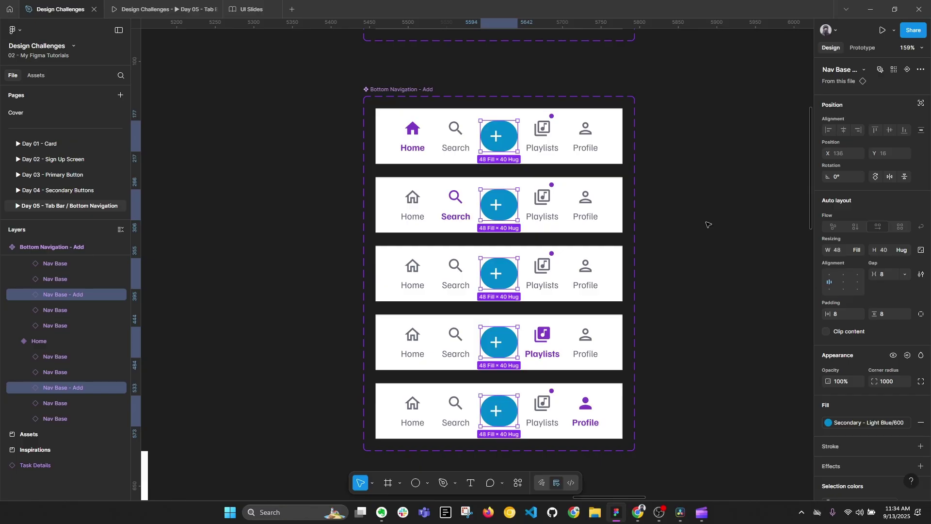
Set the width of all five Nav Base - Add instances to Hug contents and reset their size
left_click(859, 252)
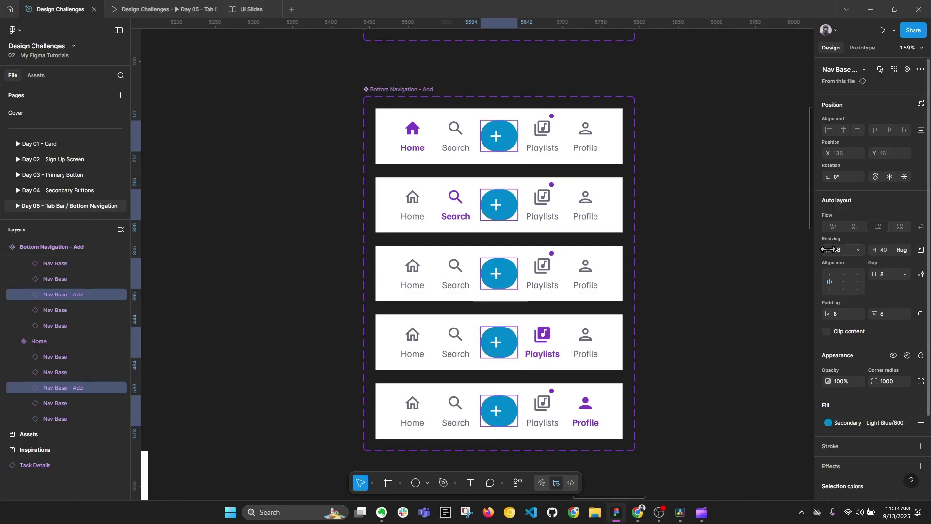
left_click(843, 254)
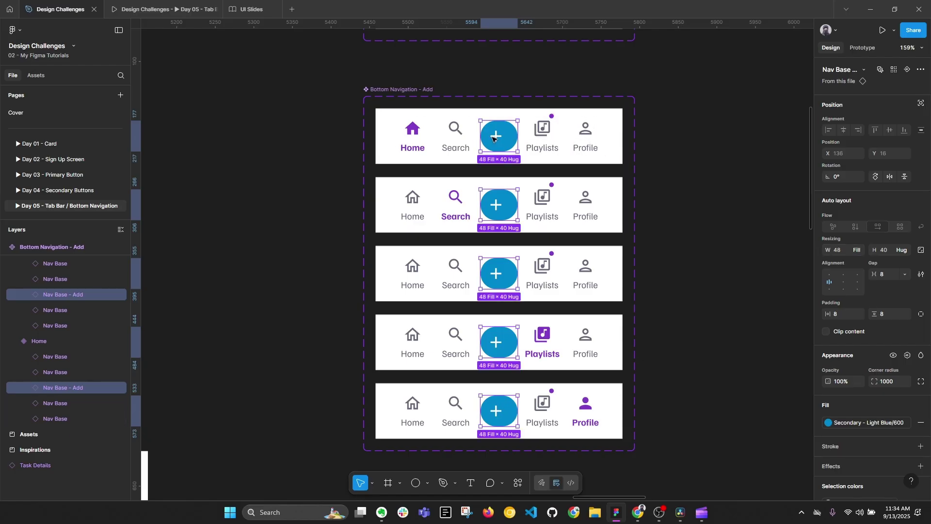
left_click(858, 250)
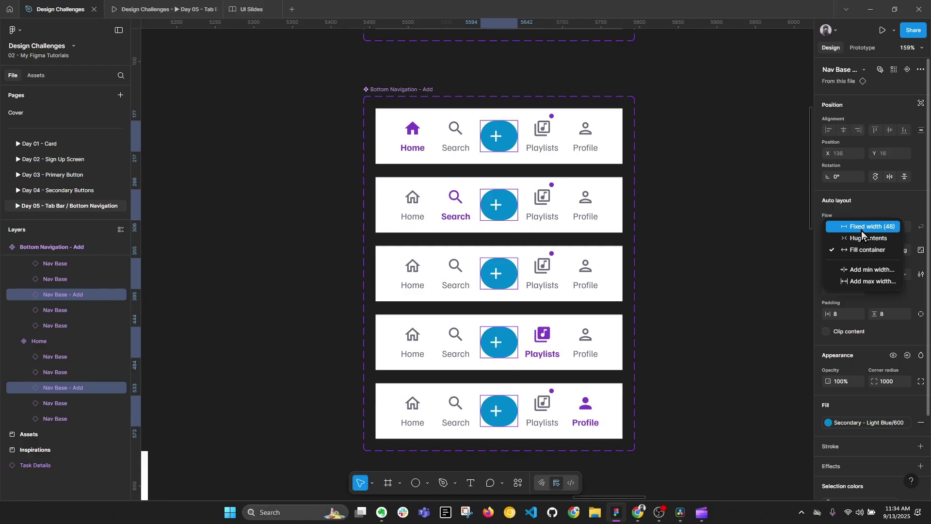
left_click(862, 228)
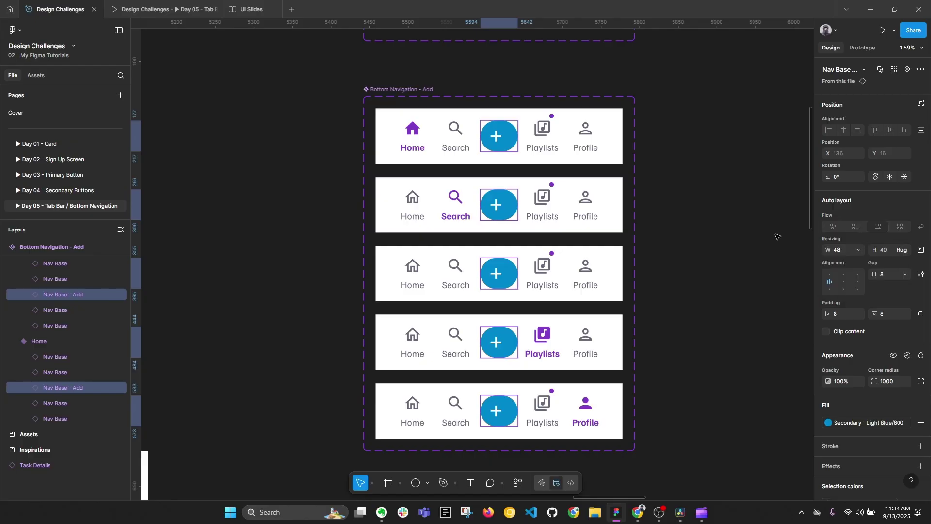
left_click(857, 252)
left_click(862, 259)
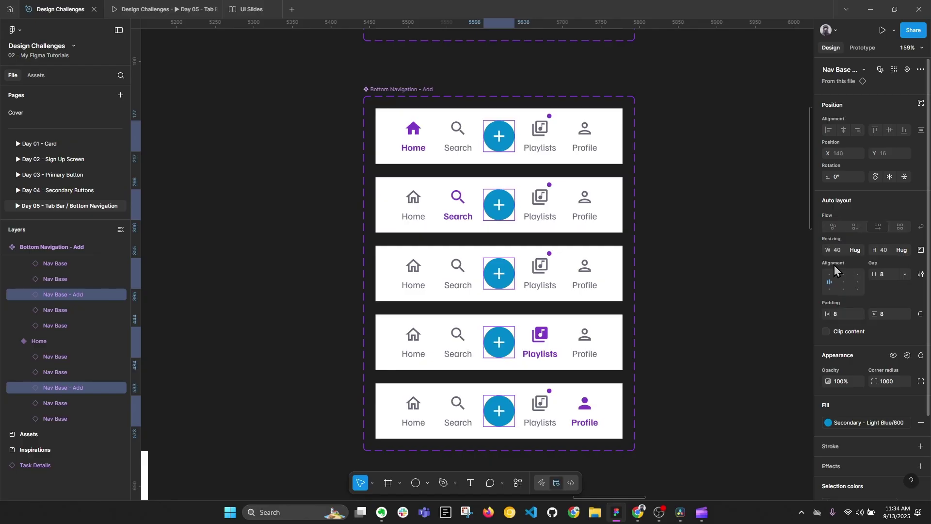
left_click(921, 69)
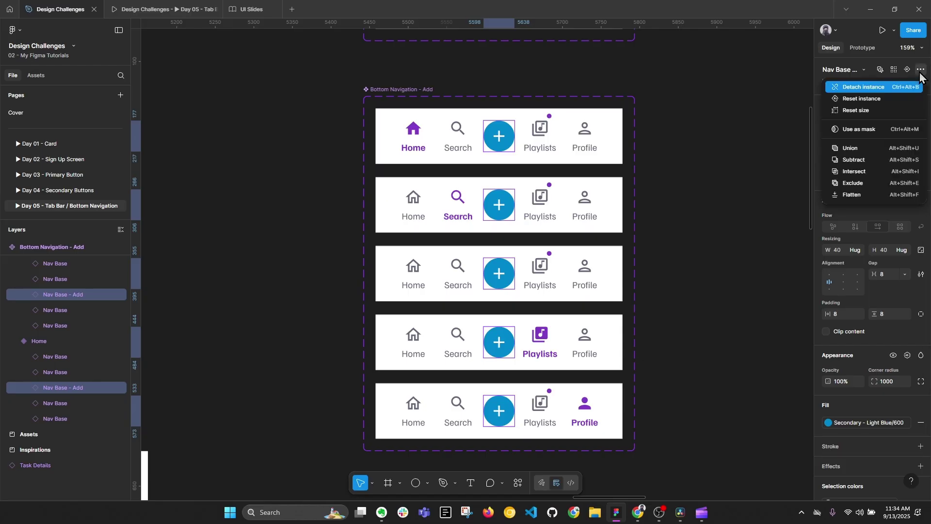
left_click(872, 110)
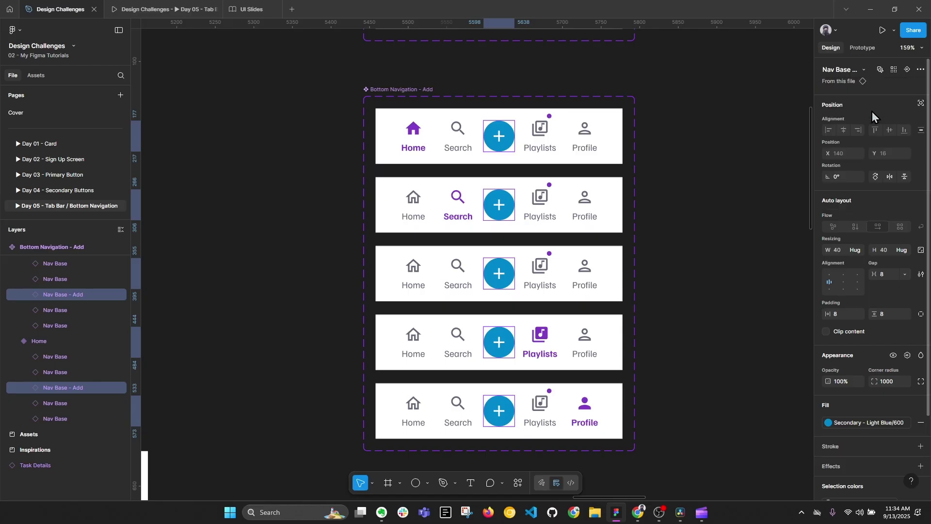
Try a top alignment on the five Bottom Navigation - Add variants, and undo it
left_click(683, 295)
left_click(564, 141)
left_click(565, 207, "shift")
left_click(563, 272, "shift")
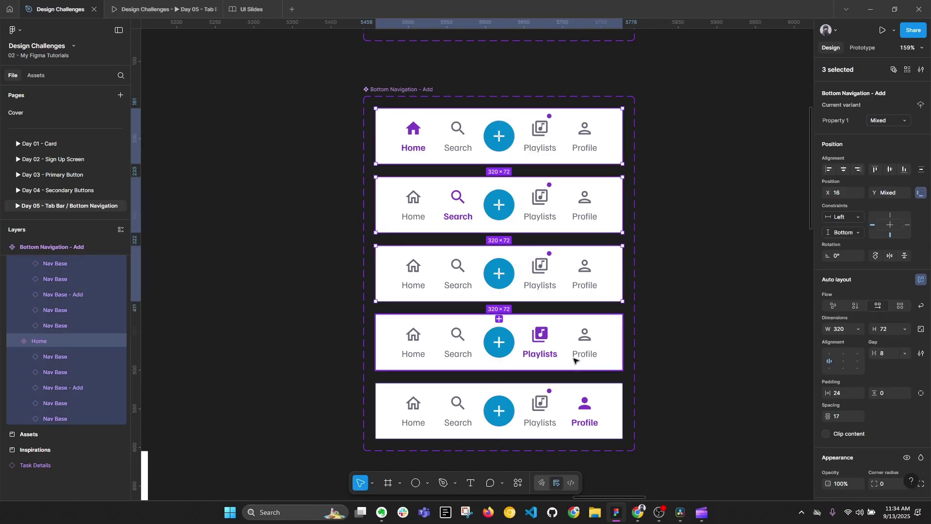
left_click(564, 326, "shift")
left_click(582, 416, "shift")
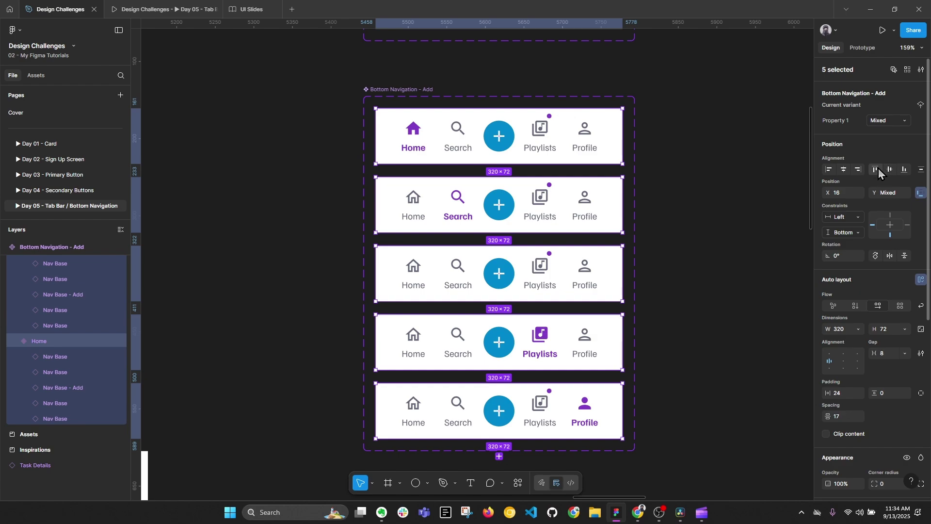
left_click(876, 169)
key("ctrl+z")
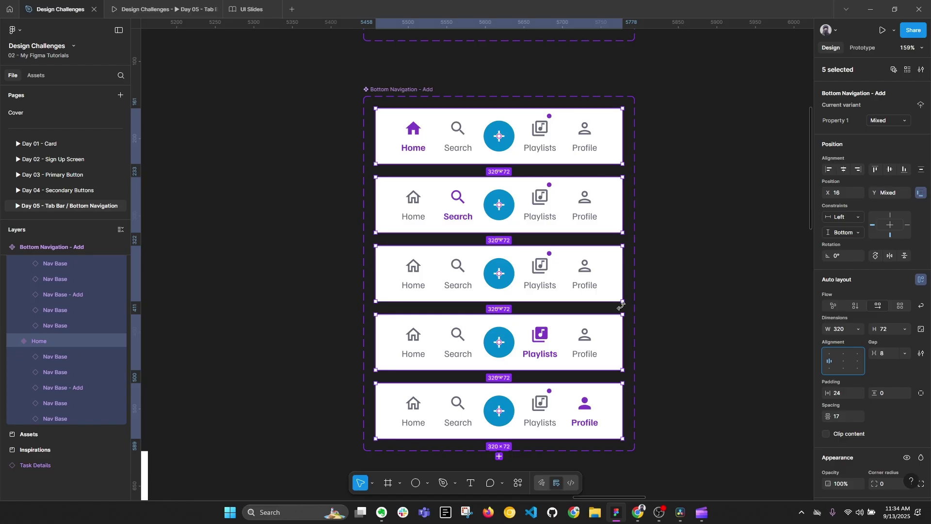
Examine the Nav Base - Add instance in the Add variant, and its main component with the plus icon on the Assets board
double_click(509, 266)
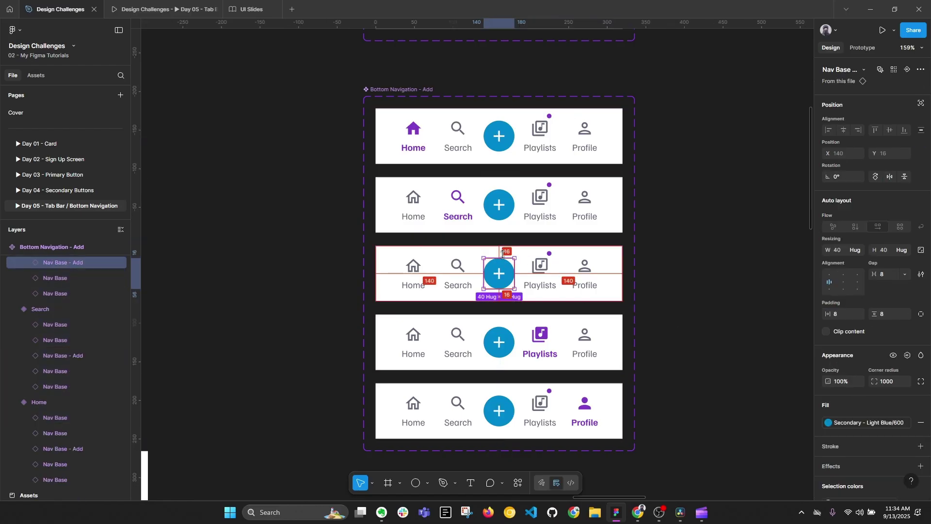
scroll(507, 251, "up", 2)
scroll(507, 251, "up", 3)
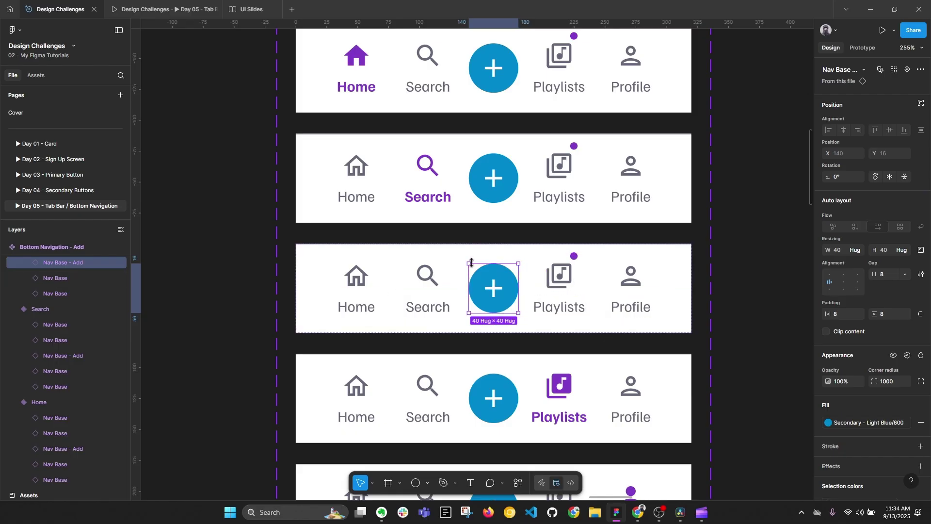
left_click(673, 264)
scroll(673, 264, "down", 3)
left_click(623, 119)
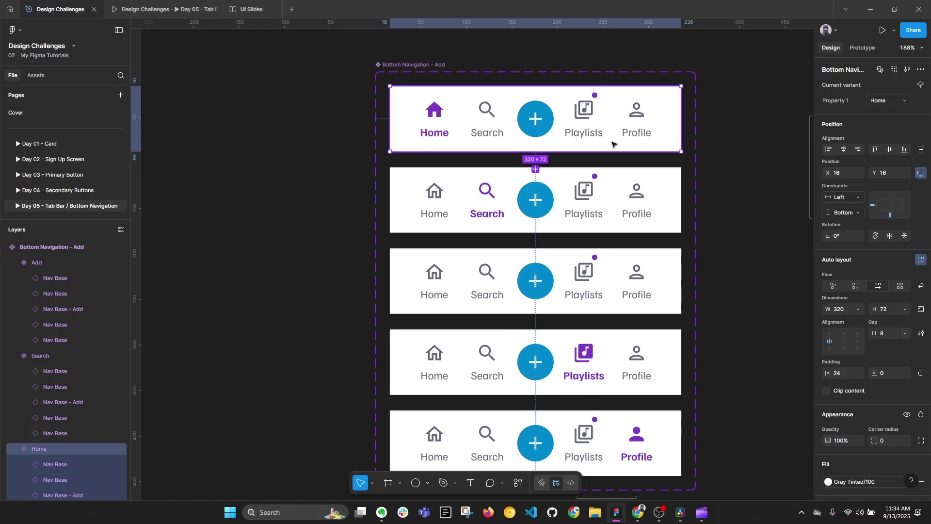
scroll(616, 140, "down", 4)
scroll(596, 238, "left", 5)
scroll(596, 237, "left", 5)
scroll(425, 263, "up", 5)
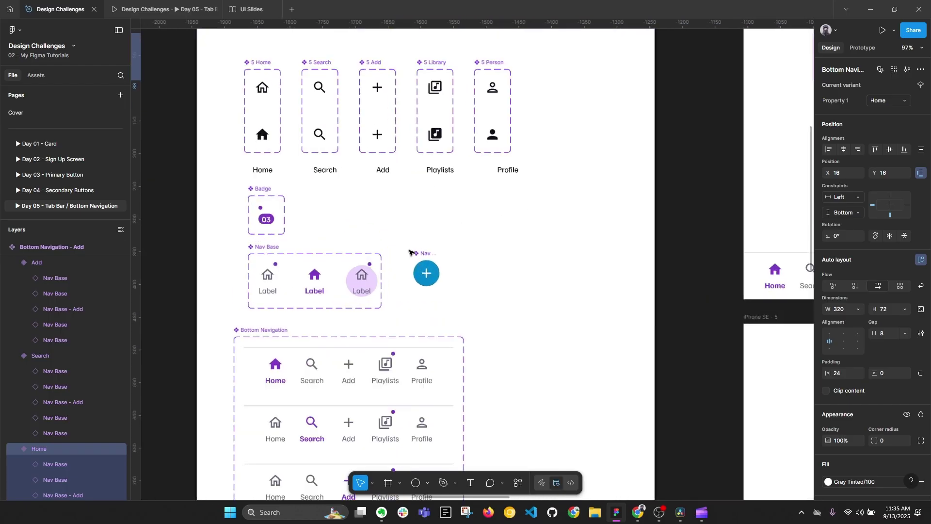
left_click(424, 262)
scroll(439, 279, "up", 3)
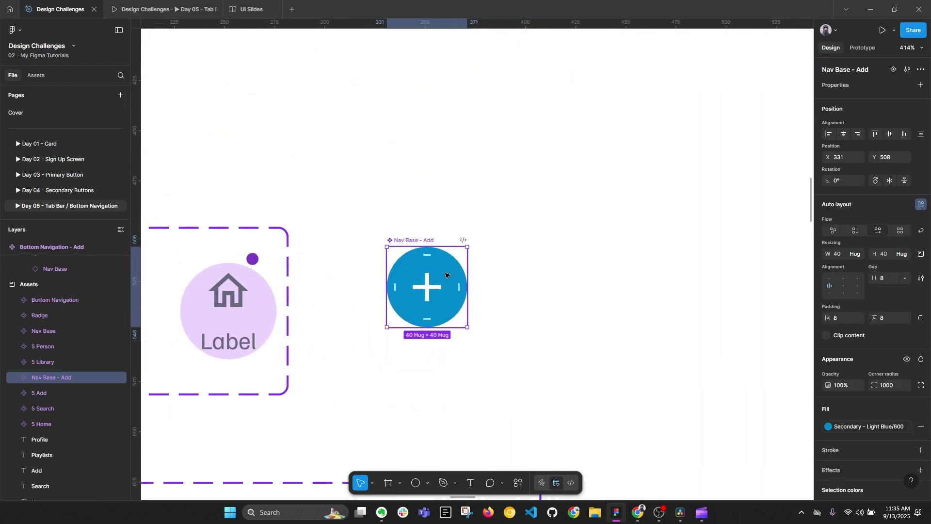
double_click(449, 271)
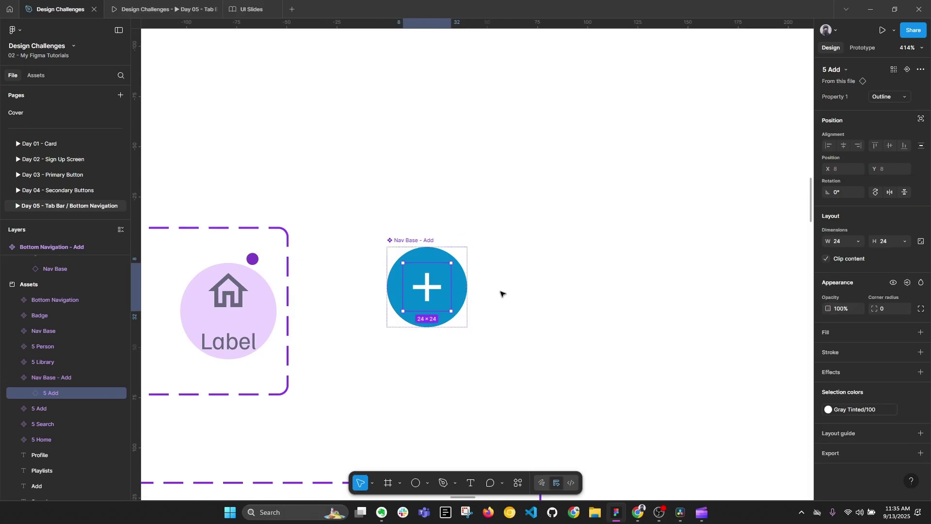
left_click(521, 307)
left_click(411, 241)
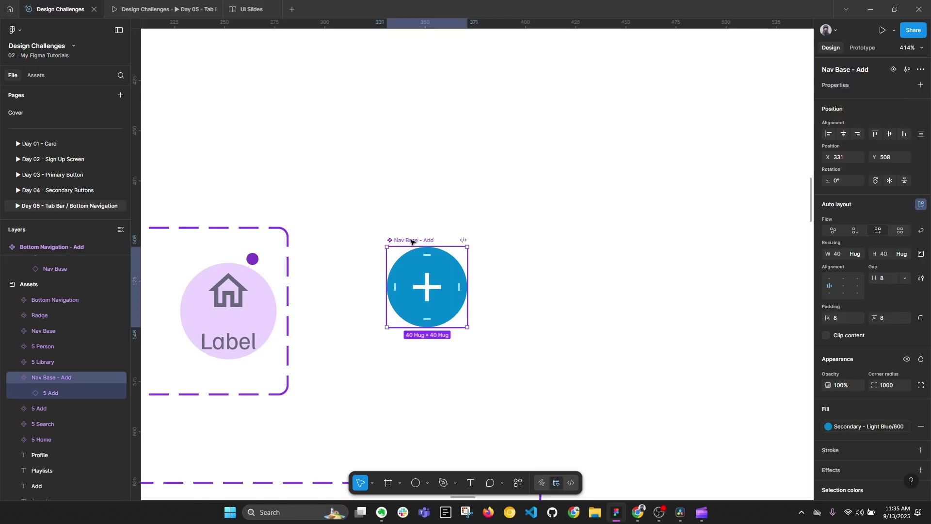
Examine the layout of the Home variant in Bottom Navigation - Add, including its Playlists and Profile items
scroll(411, 241, "down", 5)
scroll(543, 235, "down", 10)
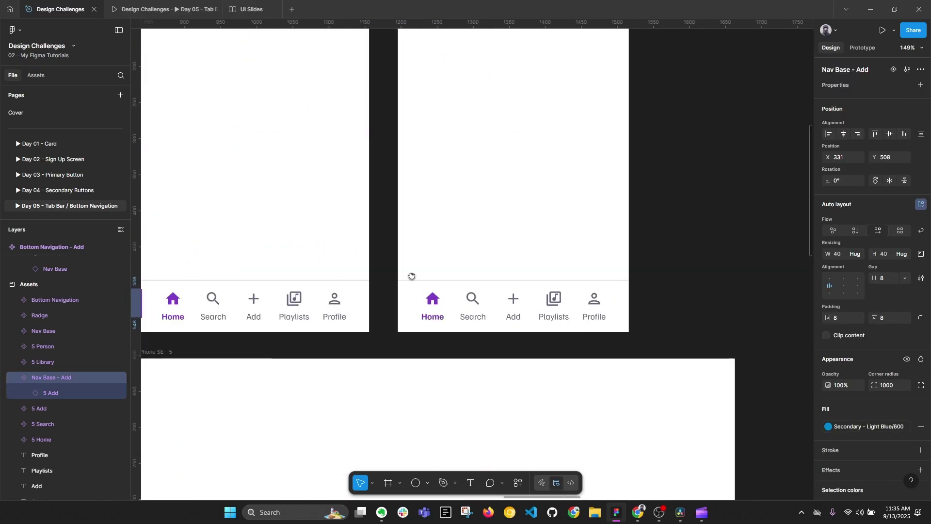
scroll(543, 235, "right", 5)
left_click(538, 119)
scroll(514, 109, "up", 2)
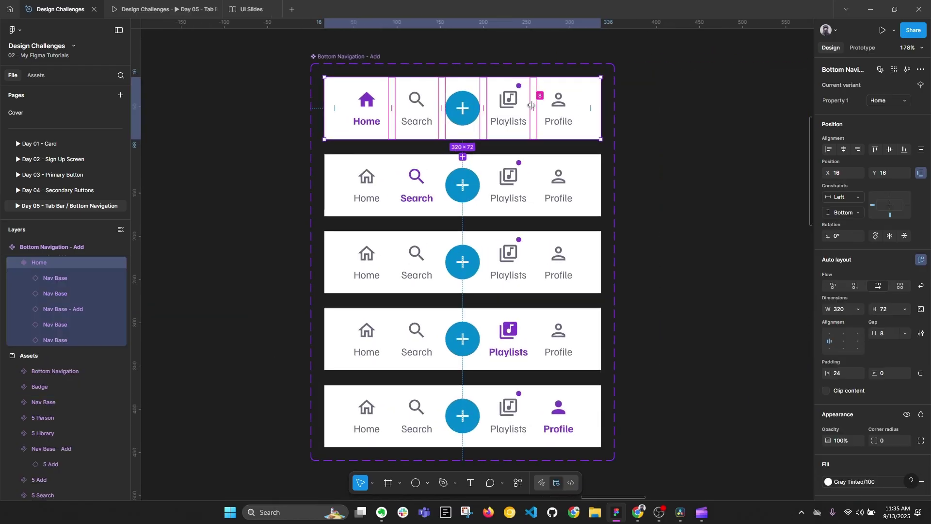
left_click(508, 108)
left_click(554, 107)
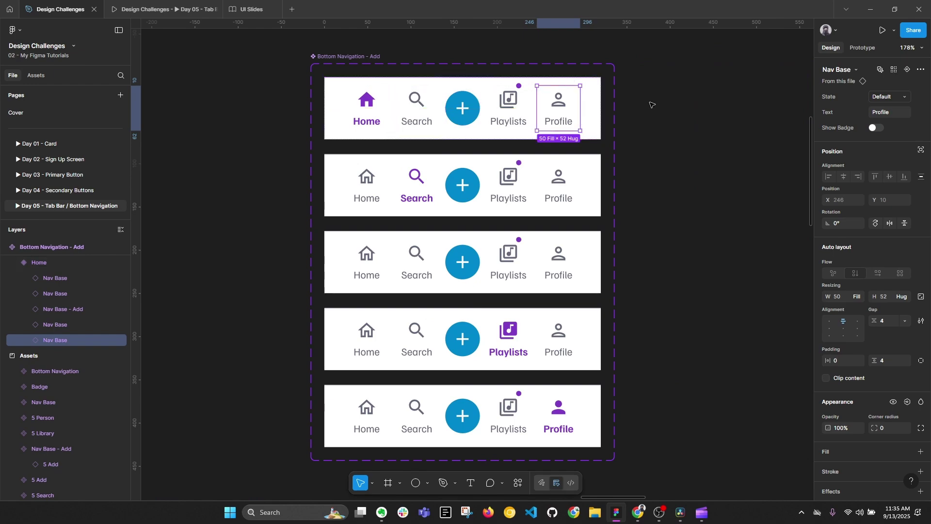
Set the vertical padding of all five Bottom Navigation - Add variants to 10
left_click(568, 80)
left_click(586, 198, "shift")
key("ctrl+a")
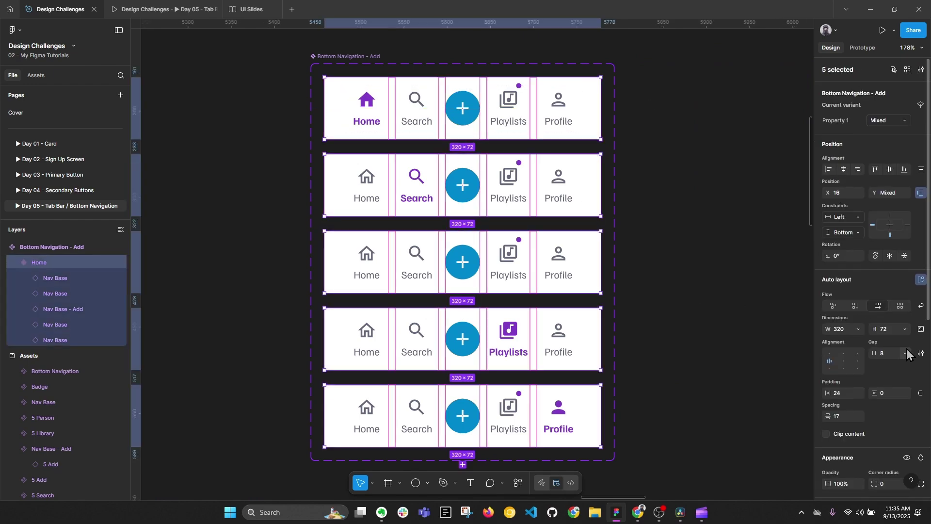
left_click(872, 394)
left_click_drag(872, 394, 877, 393)
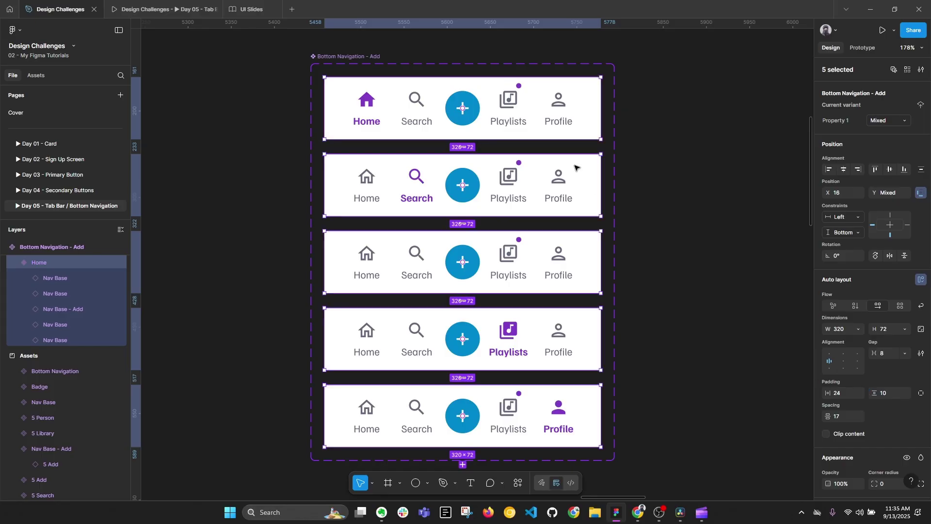
Set the auto layout alignment of all five Bottom Navigation - Add variants to top center, and collapse all layers
left_click(844, 354)
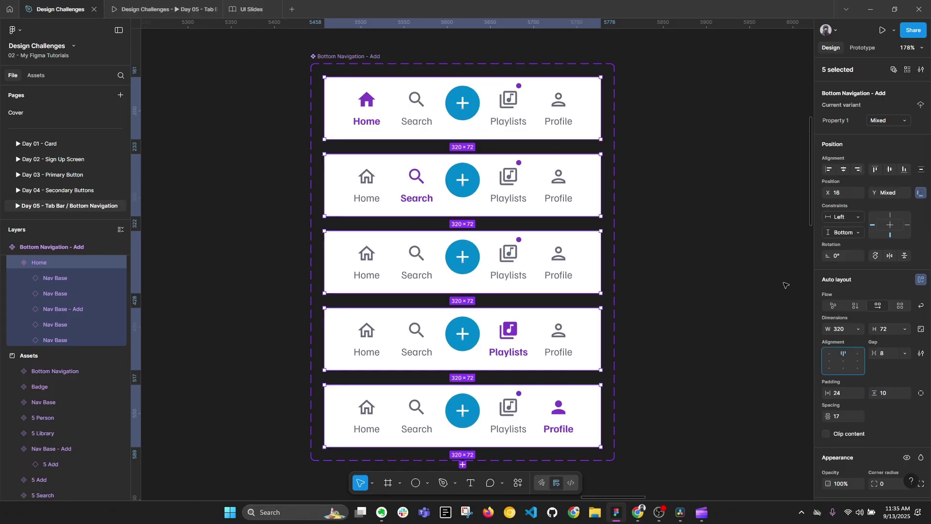
left_click(678, 285)
key("alt+l")
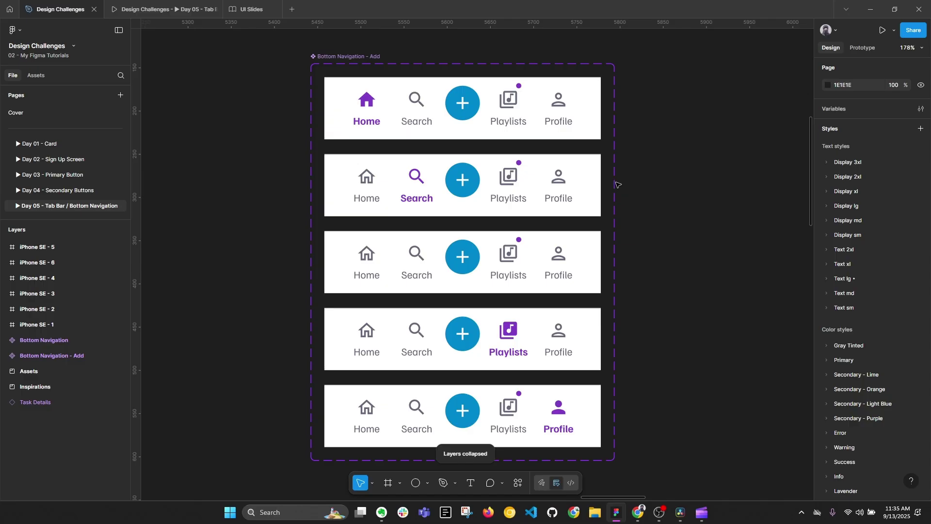
Replace the navigation bar in the iPhone SE - 6 frame with a copy of the Home variant from Bottom Navigation - Add
scroll(616, 185, "down", 3)
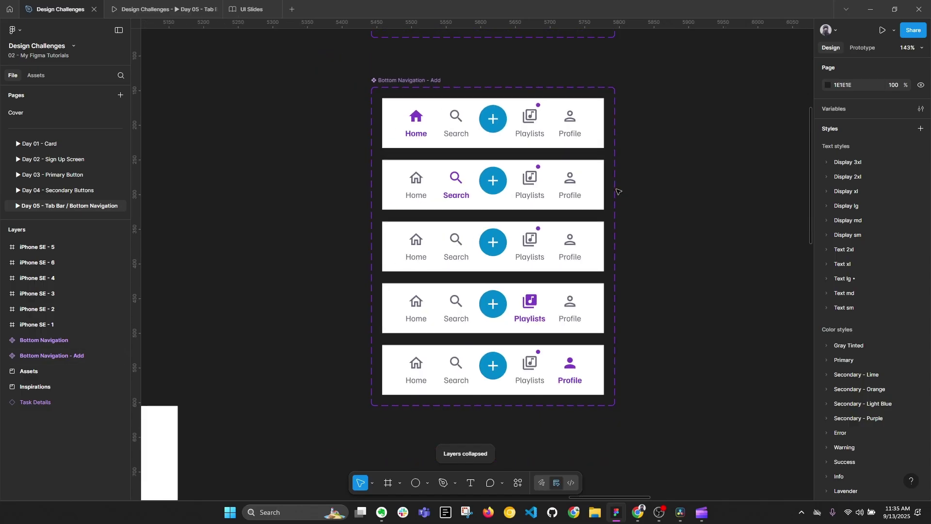
scroll(490, 116, "down", 10)
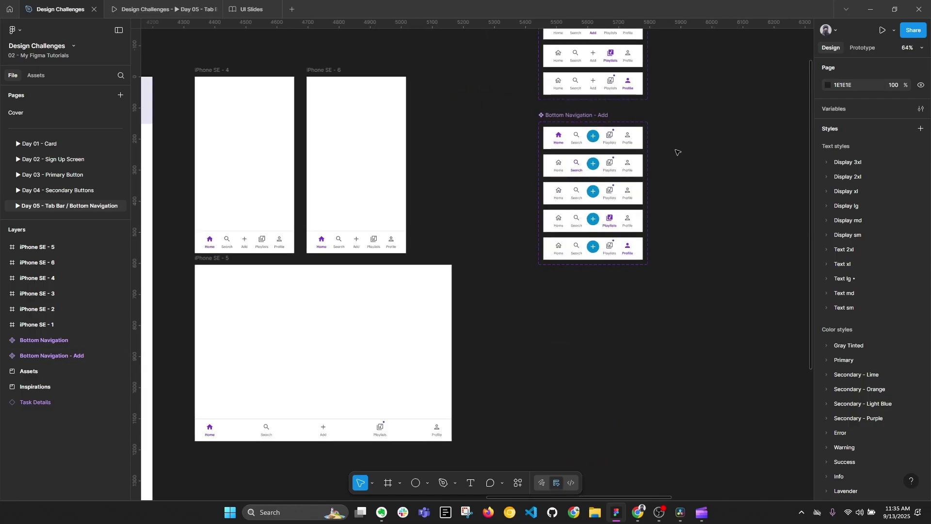
left_click(576, 136)
left_click(339, 241)
right_click(342, 241)
left_click(393, 148)
scroll(395, 225, "up", 5)
scroll(395, 226, "up", 4)
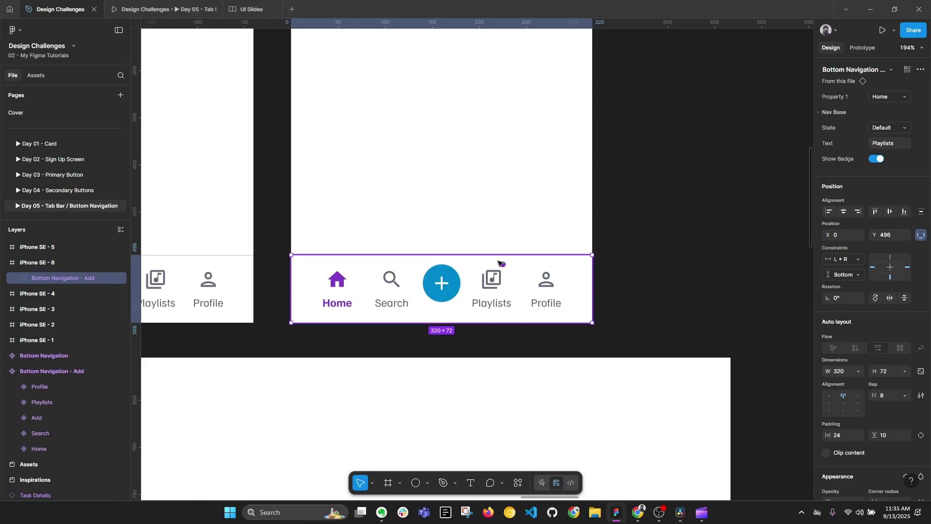
key("alt+l")
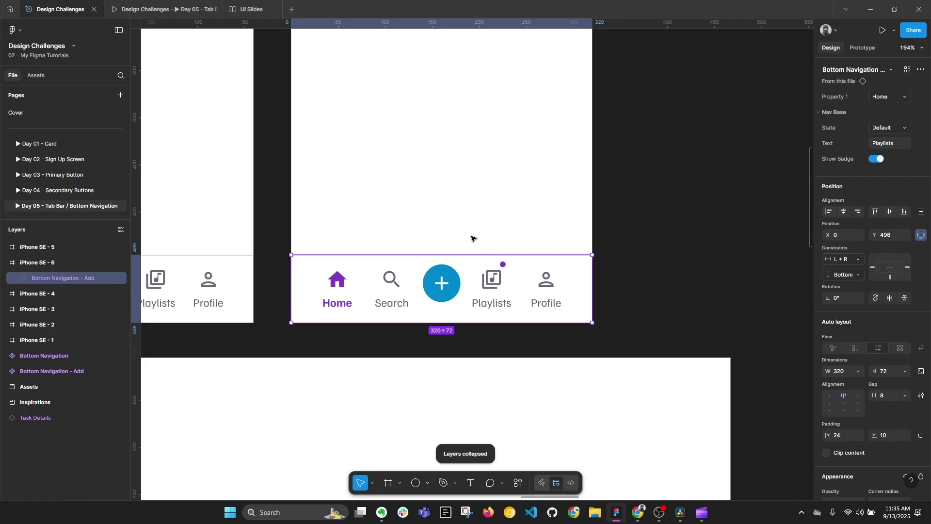
Examine the round plus button in the iPhone SE - 6 bar, the Inspirations board's examples, and the Bottom Navigation - Add variants
left_click(458, 297)
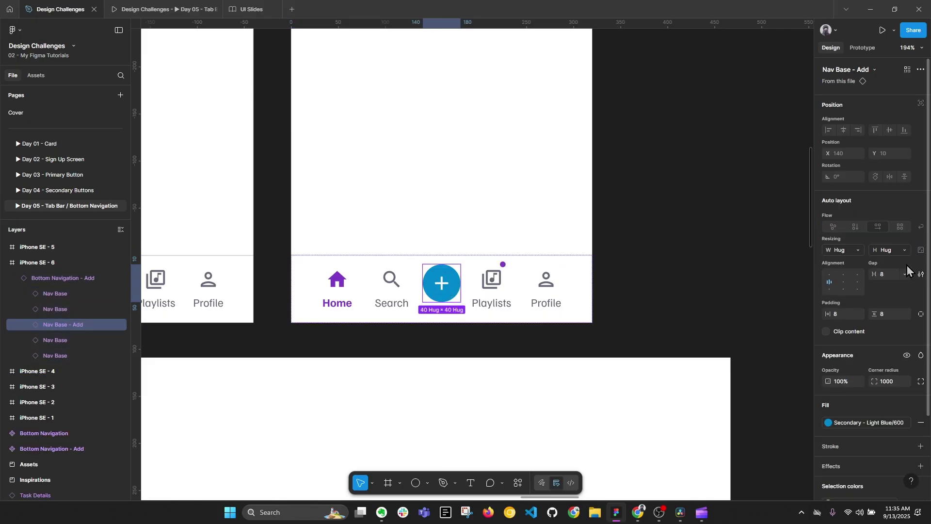
key("Escape")
scroll(570, 280, "down", 5)
scroll(644, 201, "up", 4)
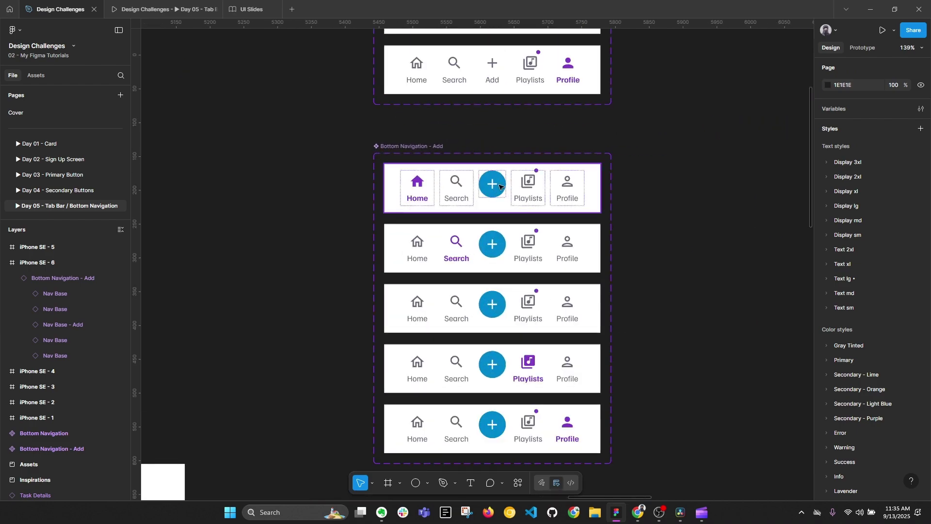
scroll(516, 196, "down", 8)
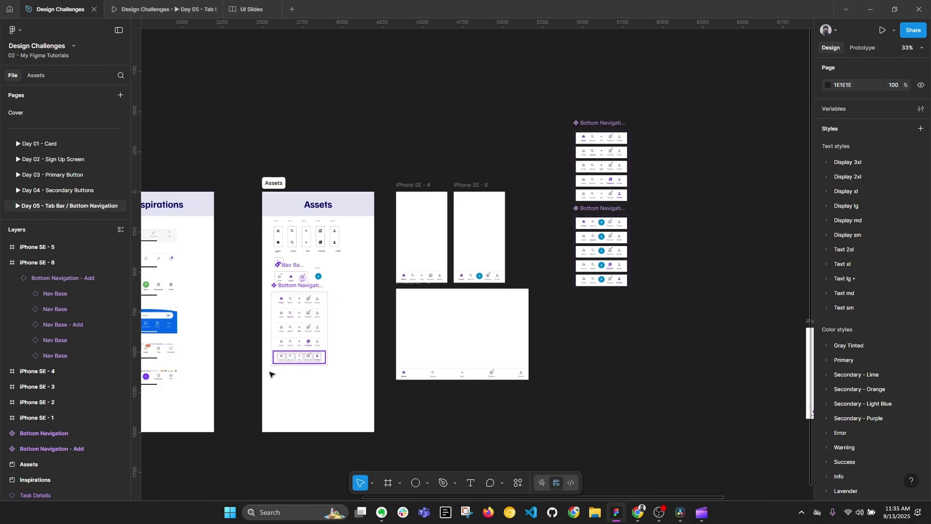
left_click_drag(249, 378, 406, 370)
scroll(298, 373, "up", 5)
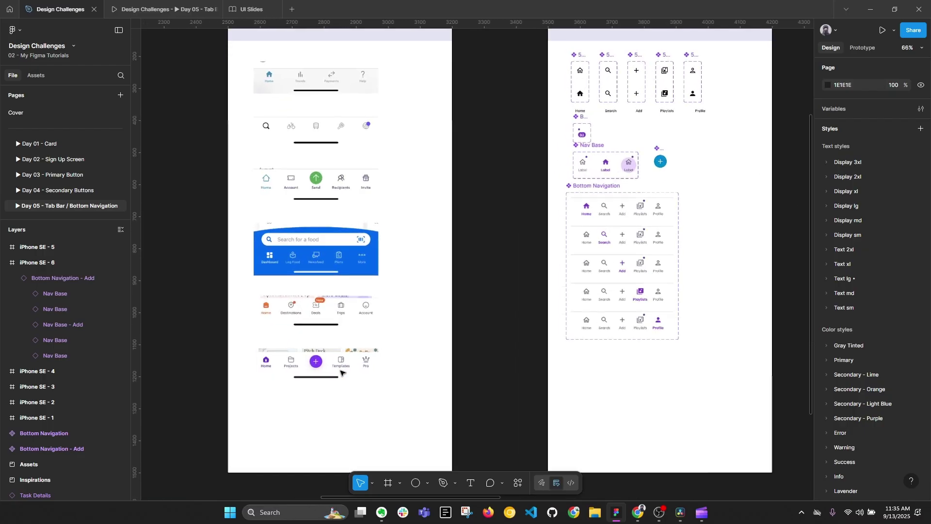
scroll(628, 296, "down", 3)
scroll(544, 234, "up", 8)
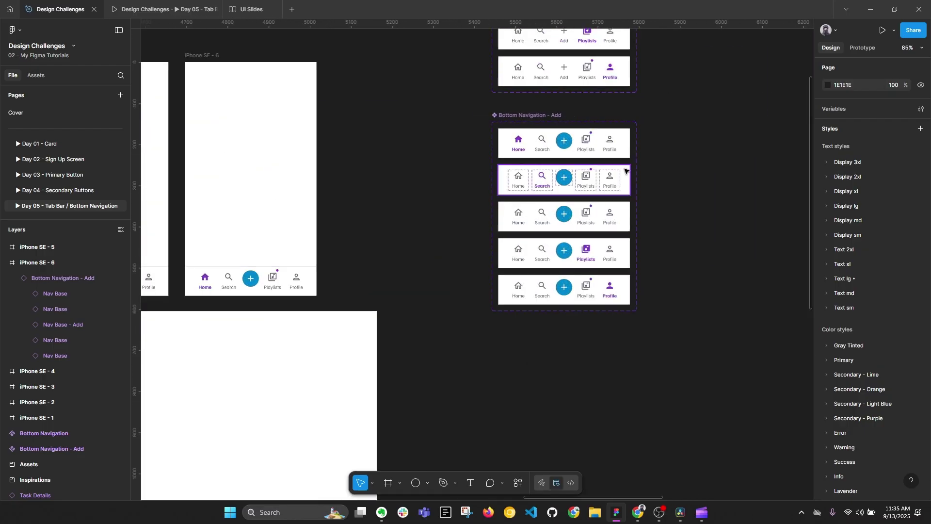
left_click_drag(678, 172, 624, 232)
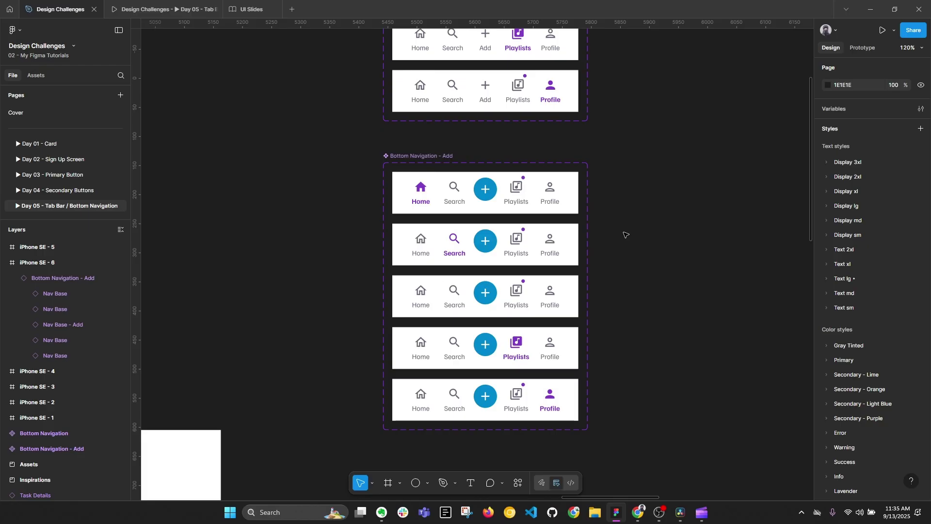
Duplicate the Bottom Navigation - Add component set and place the copy beside the original, at about X 5861, Y 145
scroll(484, 191, "up", 1)
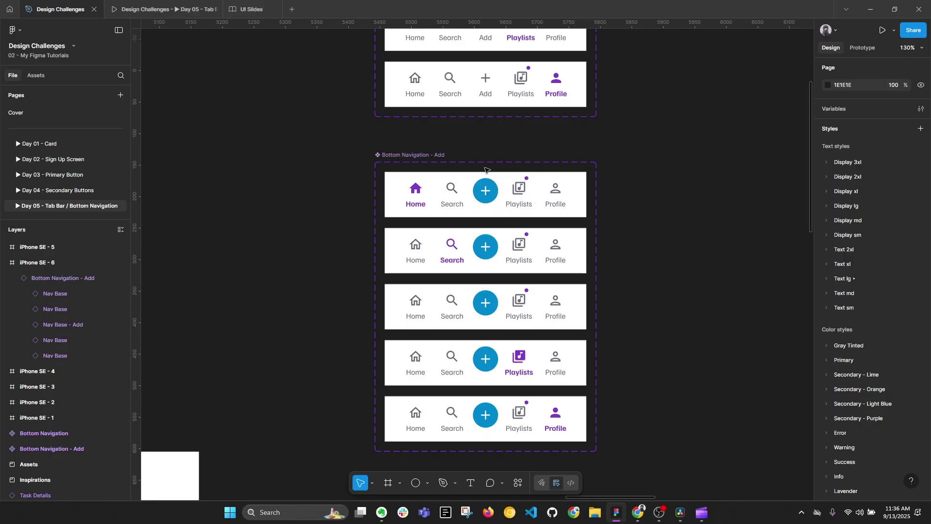
scroll(484, 225, "down", 2)
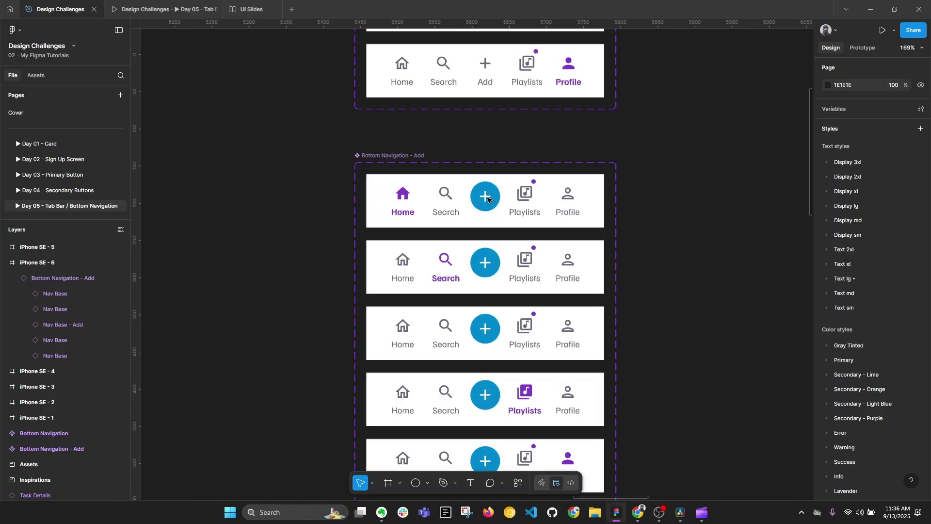
left_click(573, 185)
key("ctrl+d")
scroll(591, 290, "down", 5)
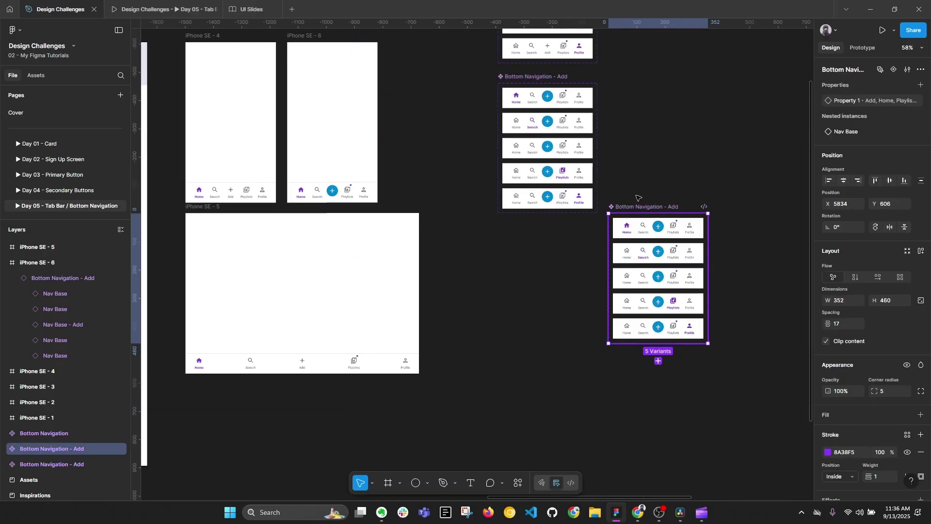
left_click_drag(590, 303, 593, 171)
Rename the duplicated component set as Bottom Navigation - Add Floating
double_click(614, 173)
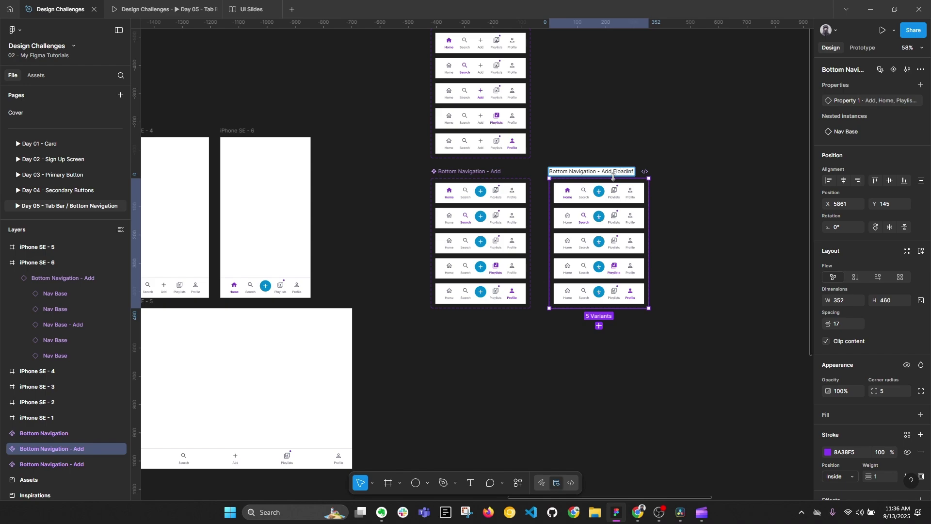
key("Return")
scroll(612, 177, "up", 5)
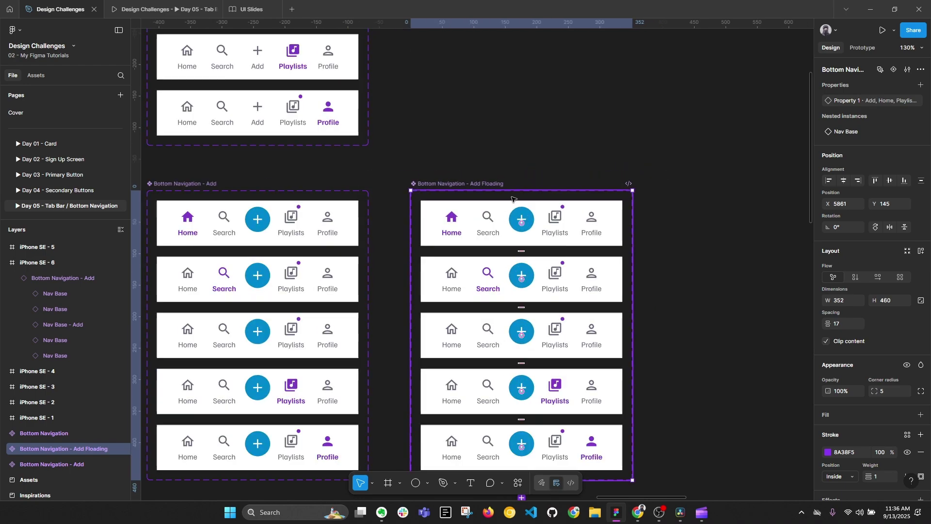
double_click(500, 185)
left_click(489, 181)
key("BackSpace")
type("t")
key("Return")
left_click(649, 135)
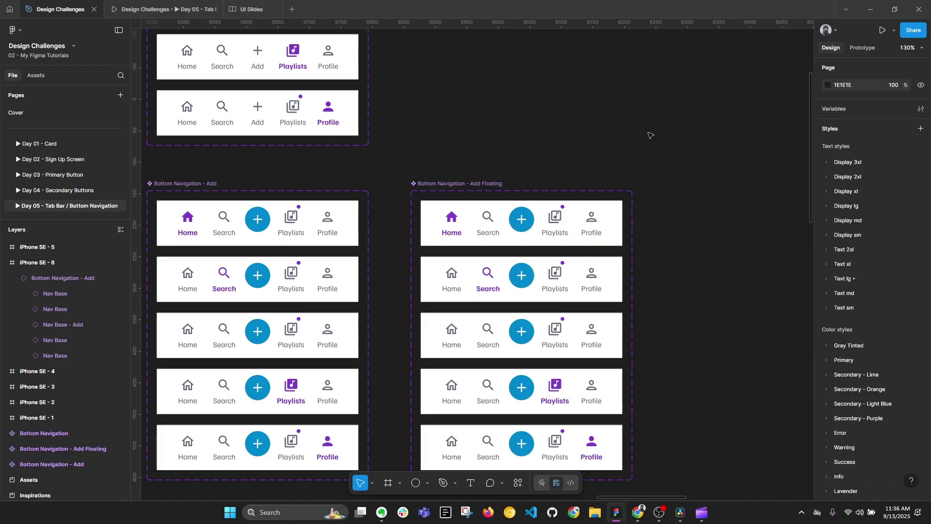
Draw a frame of about 41 × 41 on the canvas and move it into the Home variant of Bottom Navigation - Add Floating
left_click(477, 231)
left_click(480, 230)
scroll(502, 199, "up", 1)
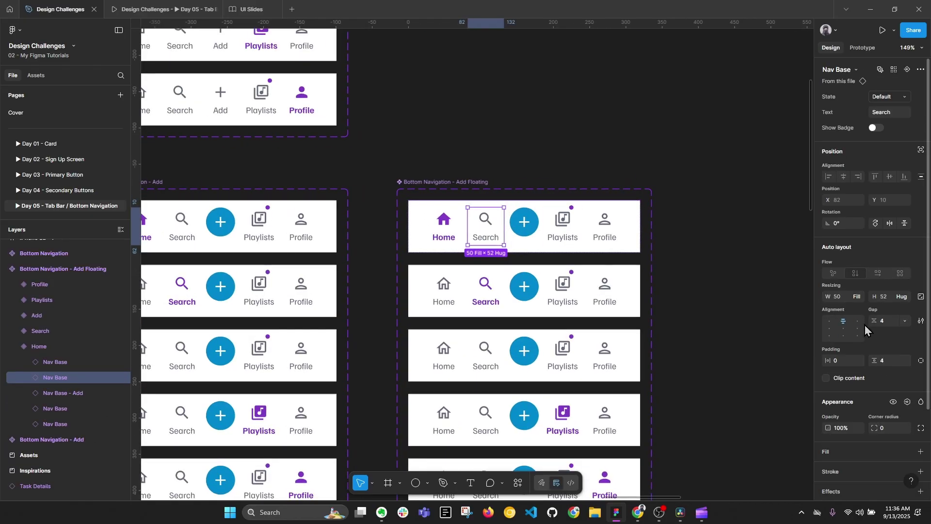
left_click(591, 125)
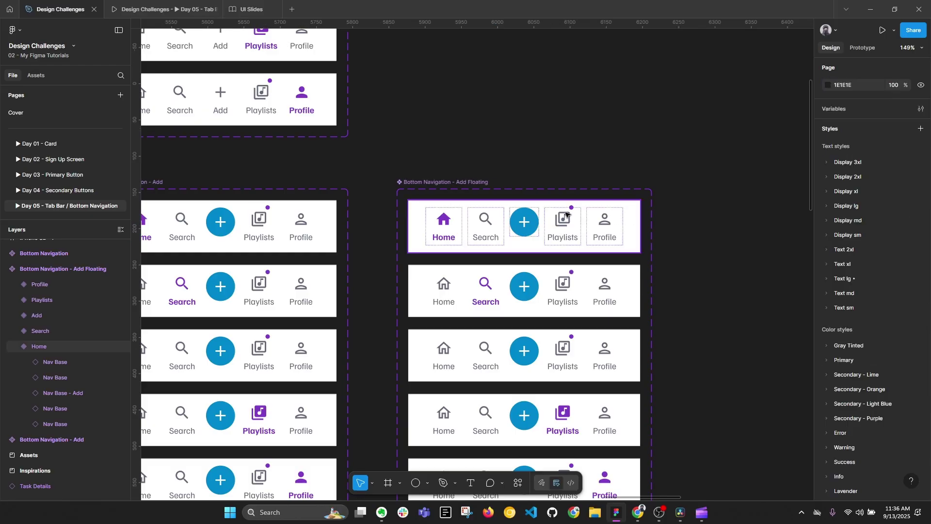
key("r")
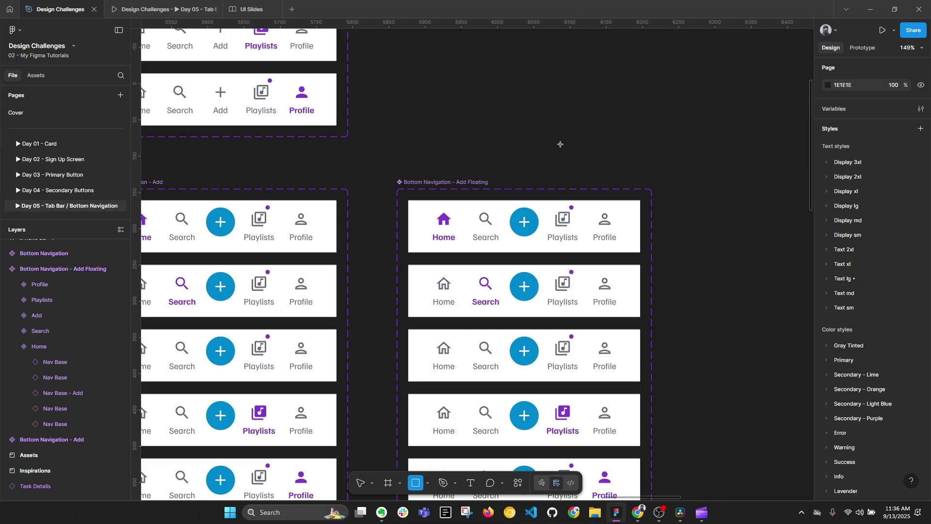
key("f")
left_click_drag(562, 129, 592, 159)
key("Delete")
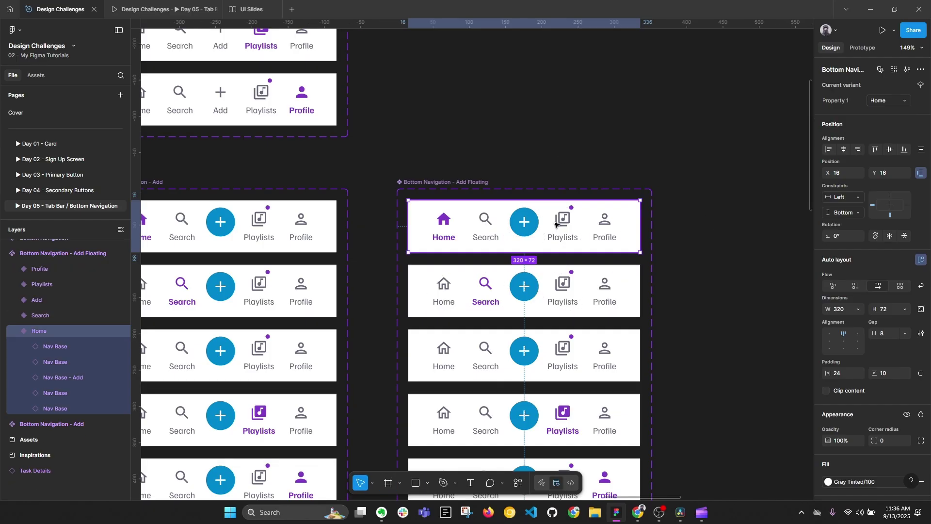
left_click(594, 222)
key("ctrl+v")
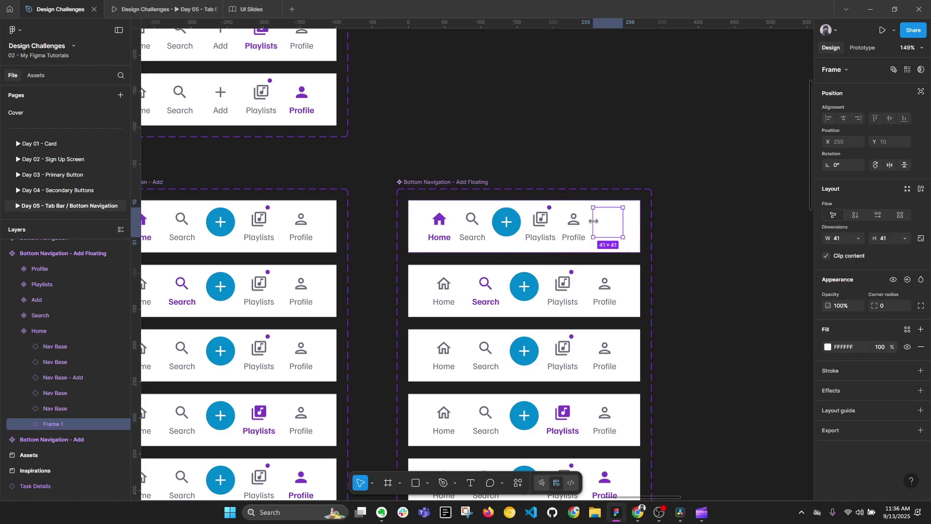
Reorder the new frame in the Home variant so it sits between the Search item and the round plus button
key("Left")
key("Left")
key("Left")
scroll(532, 210, "up", 5, "ctrl")
left_click(575, 220)
left_click(502, 224)
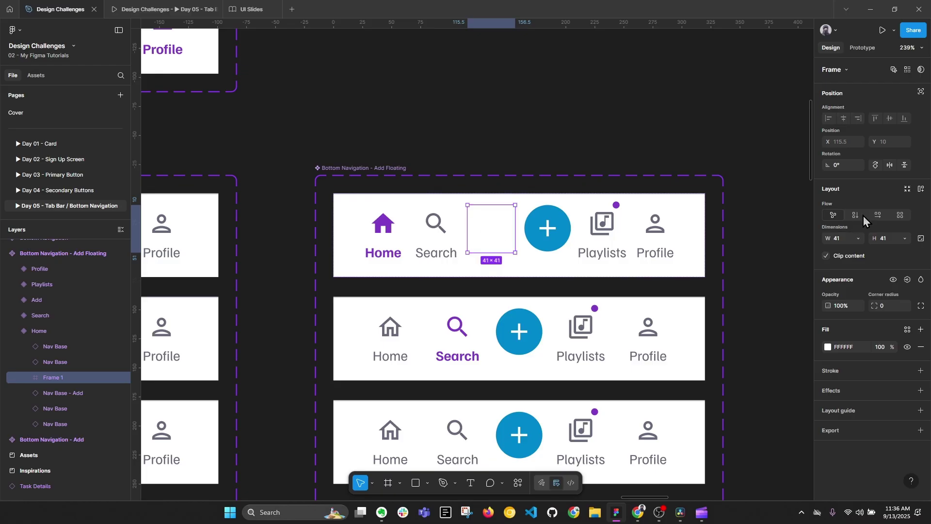
Set the empty frame's width to fill the container and its height to 52, matching the neighbouring Search item
left_click(857, 239)
left_click(859, 250)
left_click(436, 235)
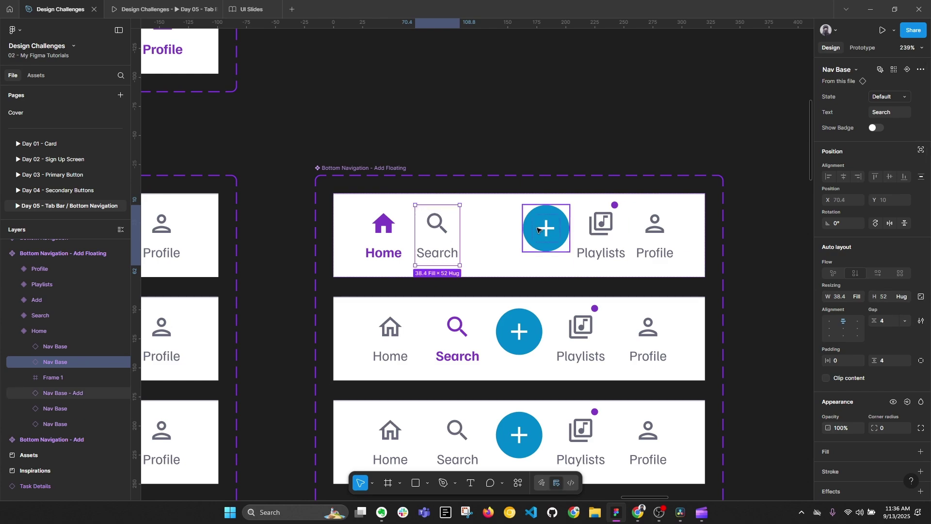
left_click(54, 377)
left_click(887, 240)
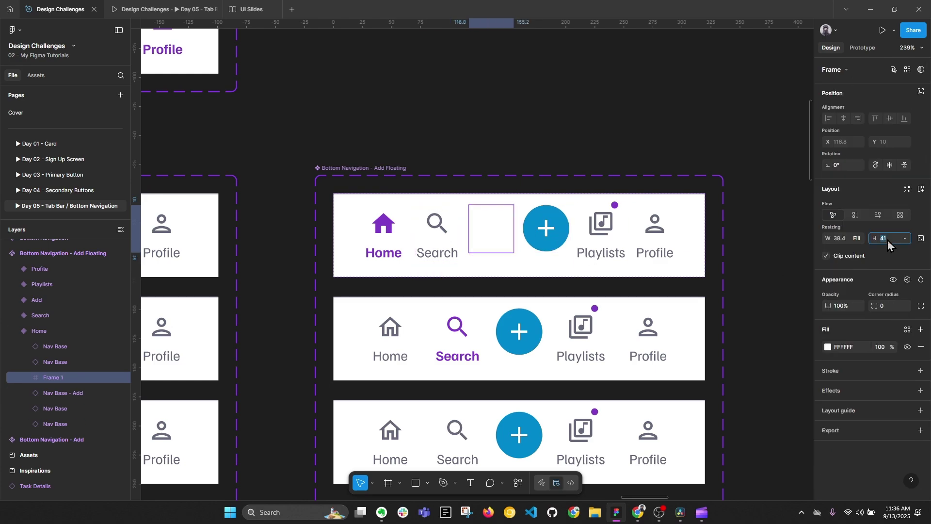
key("Return")
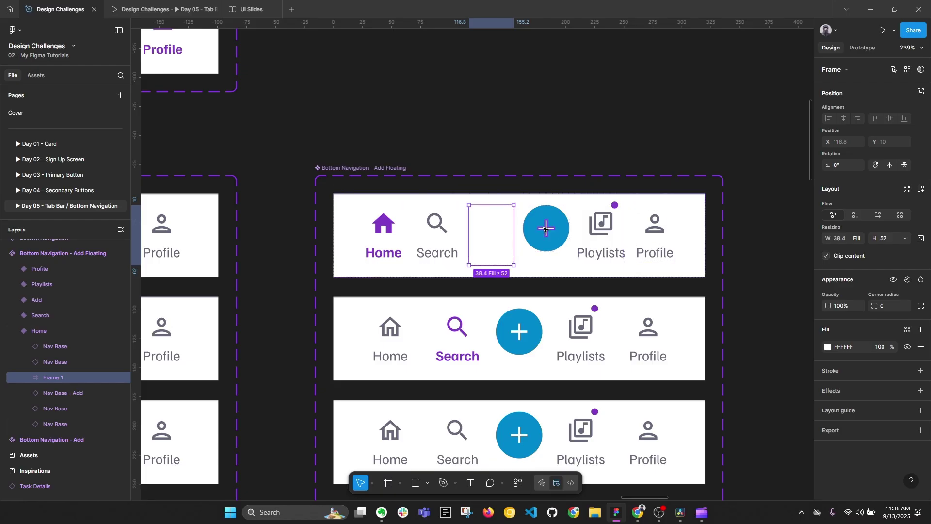
Paste the blank frame into the other four Bottom Navigation - Add Floating variants and place it between Search and the plus button
scroll(441, 228, "down", 5)
left_click_drag(441, 298, 490, 435)
key("ctrl+v")
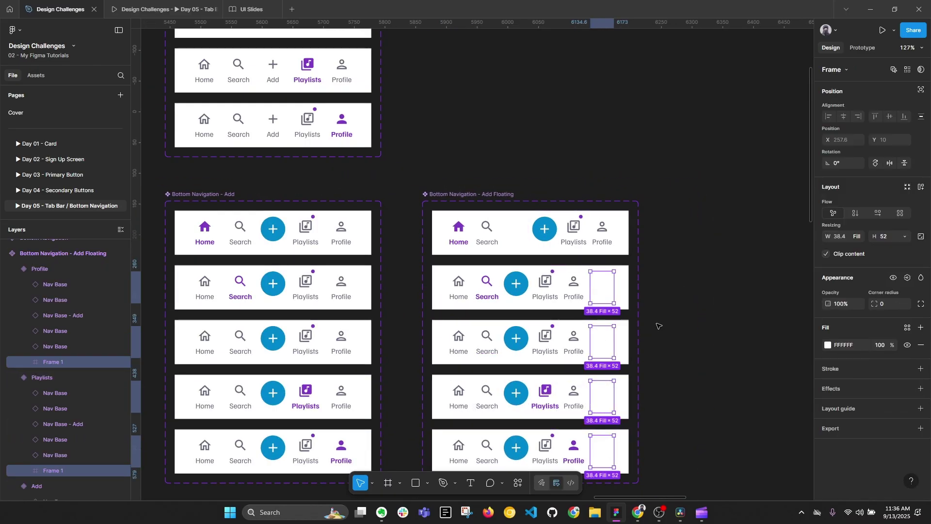
key("Left")
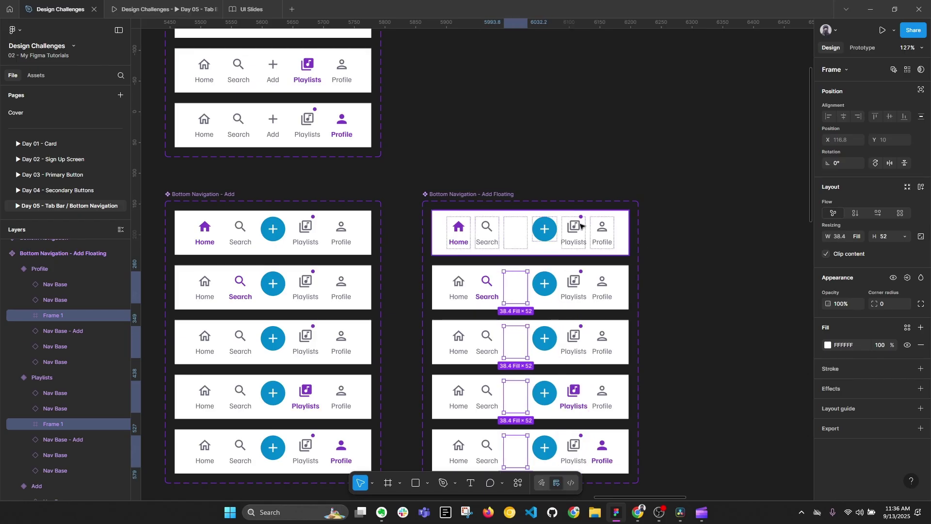
Rename the blank frames in all five Bottom Navigation - Add Floating variants as Empty
left_click(540, 229)
left_click(516, 235)
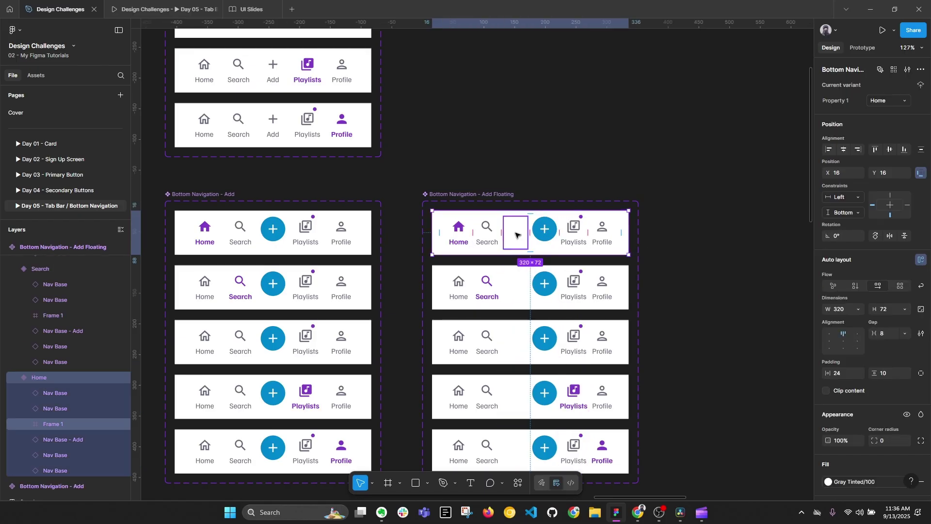
left_click(49, 315, "shift")
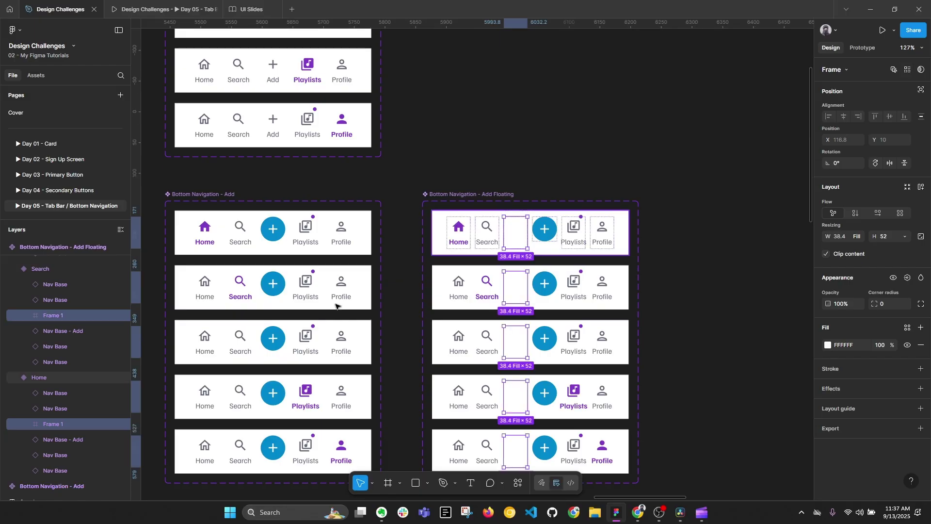
right_click(56, 425)
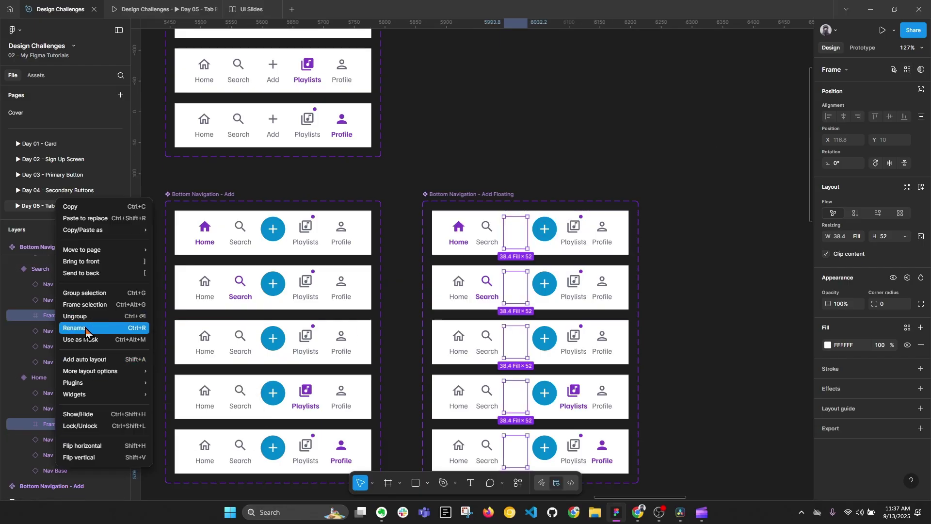
left_click(86, 327)
type("Empty")
key("Return")
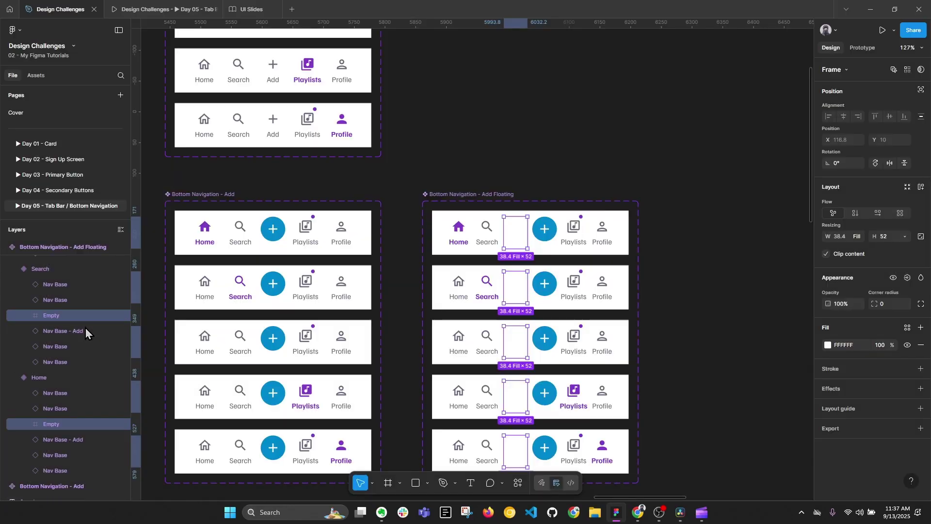
Give the round plus buttons in all five Bottom Navigation - Add Floating variants absolute positioning and centre them horizontally in their bars
left_click(553, 235)
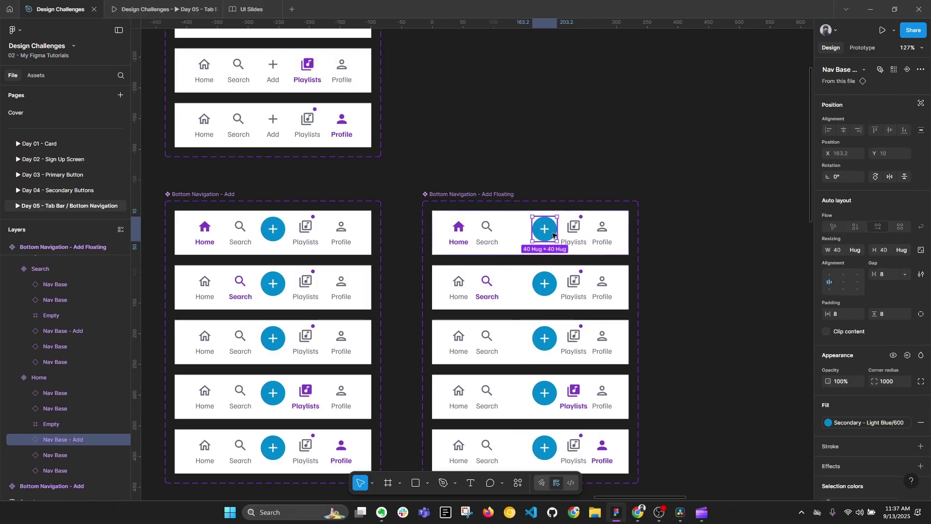
left_click(894, 70)
scroll(737, 311, "down", 2)
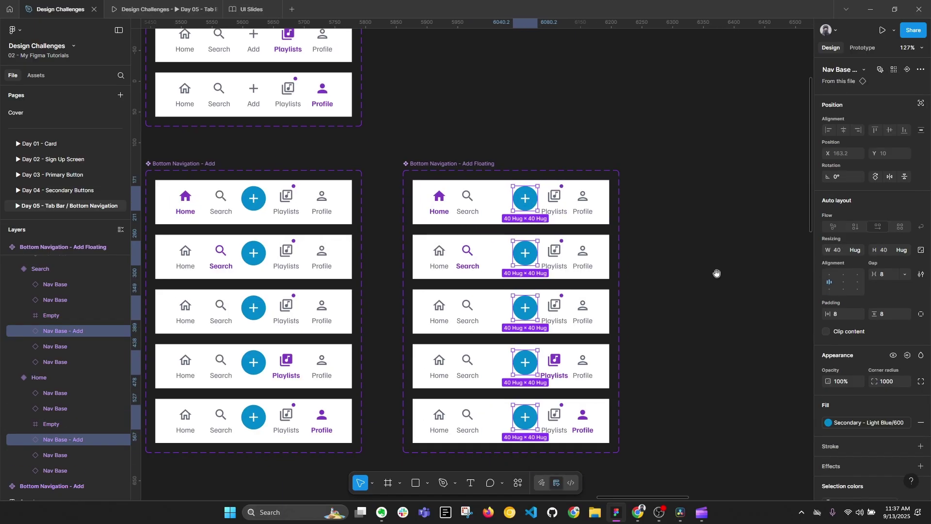
left_click(921, 104)
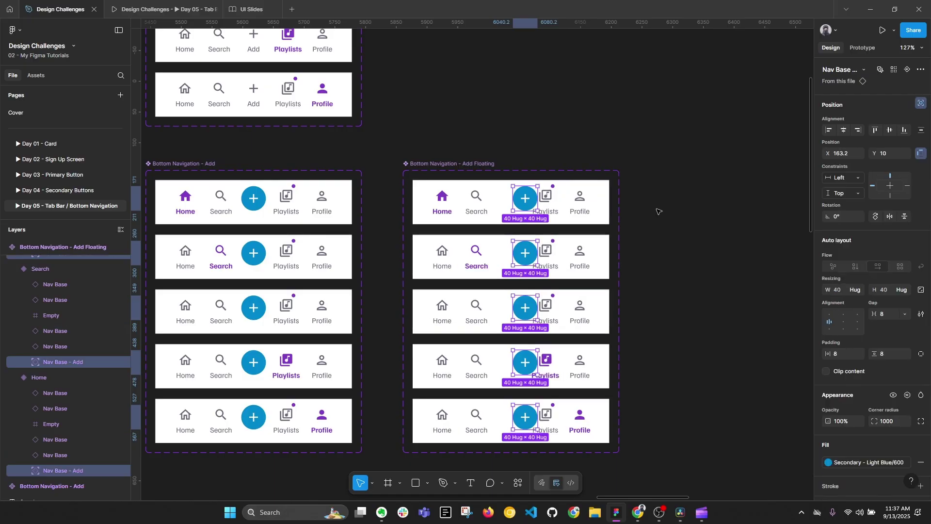
left_click(844, 131)
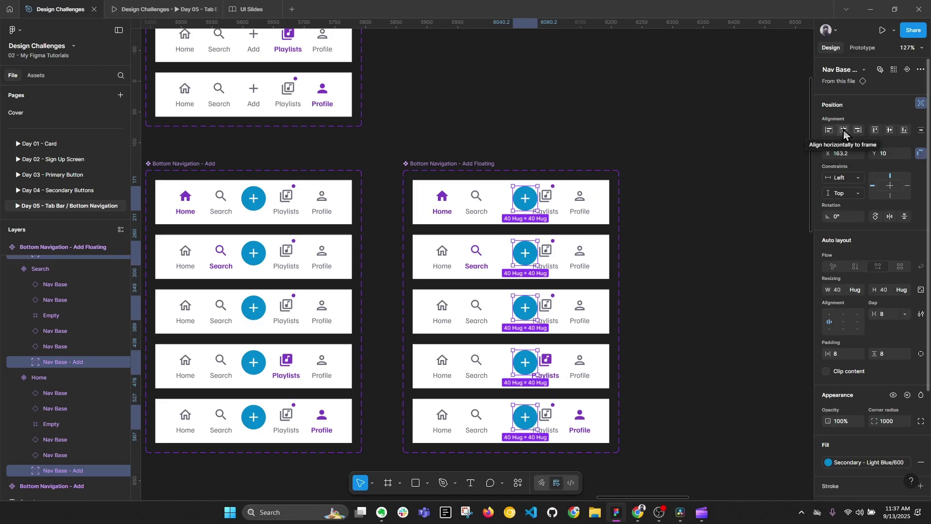
left_click(843, 135)
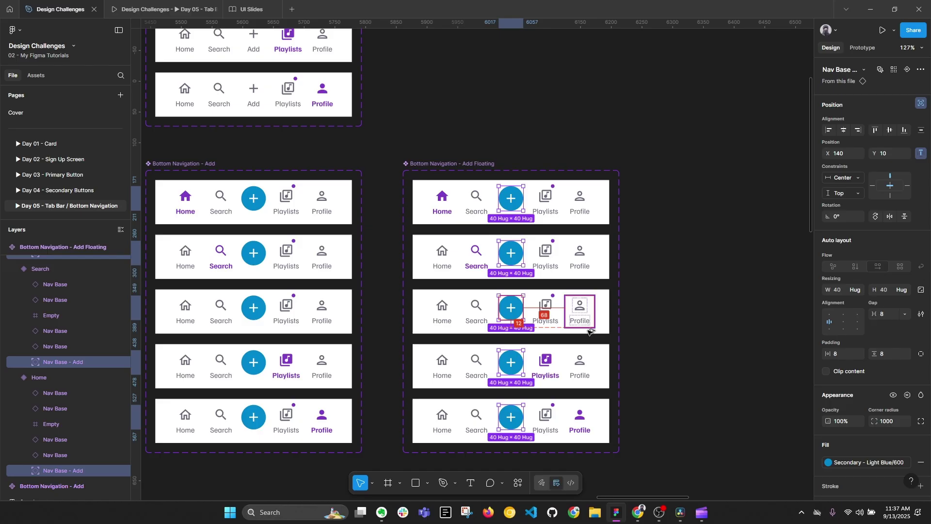
Raise the five floating plus buttons to Y -19 so they straddle the upper edge of their navigation bars
scroll(544, 212, "up", 3, "ctrl")
scroll(529, 192, "up", 2, "ctrl")
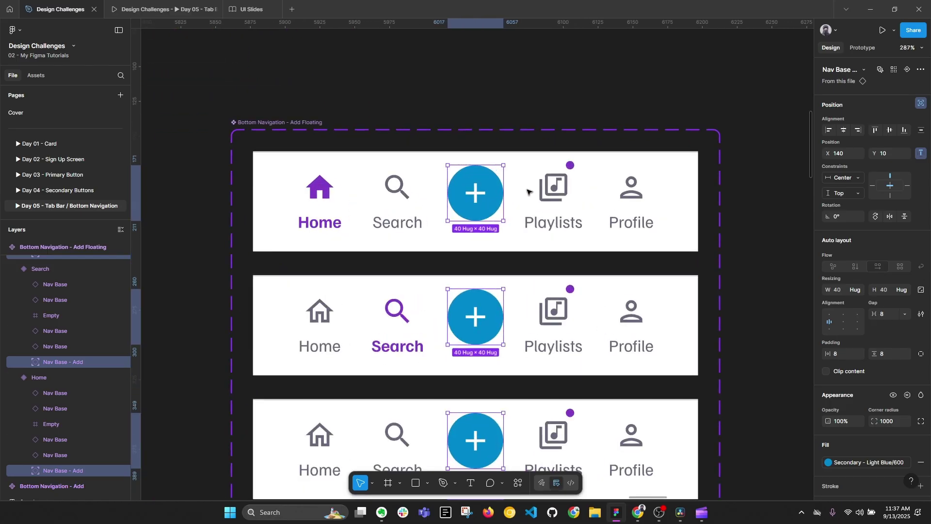
key("shift+Up")
key("shift+Up")
key("shift+Up")
key("shift+Up")
key("shift+Down")
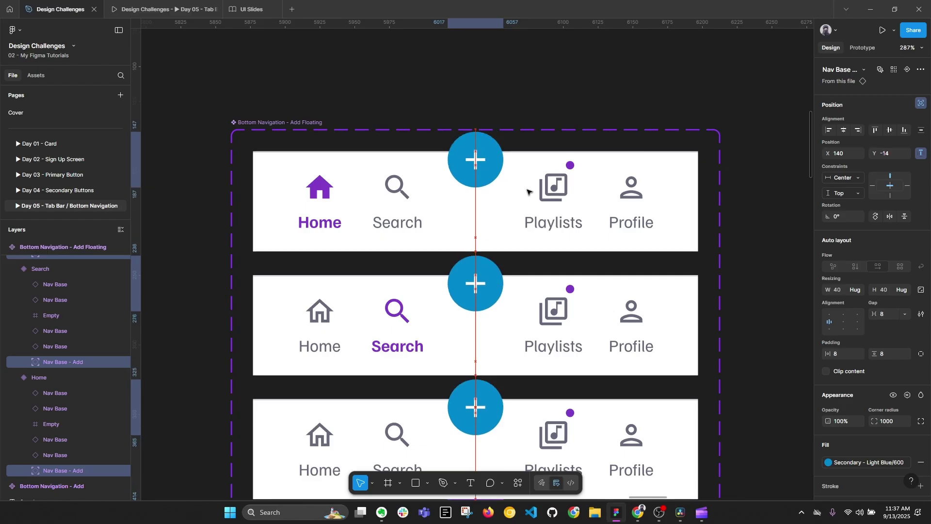
key("shift+Up")
key("Down")
key("Down")
key("Down")
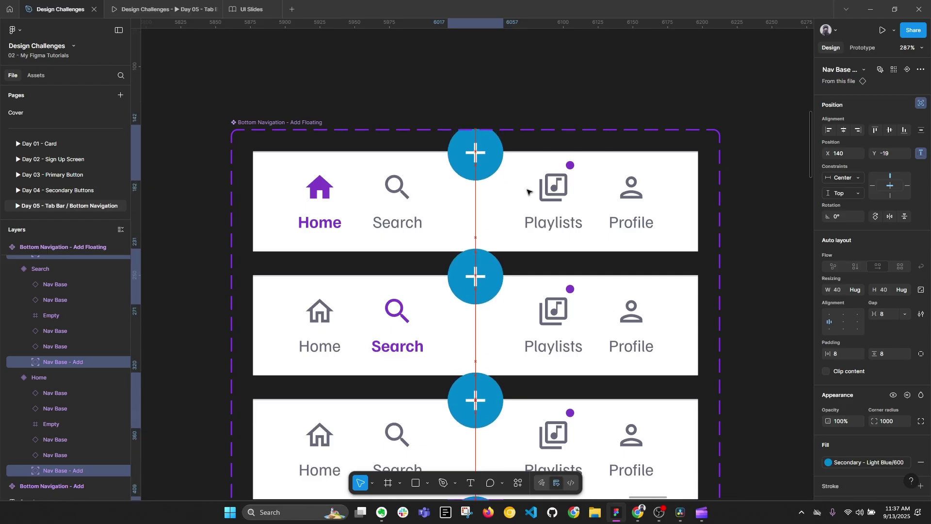
Set the width of the Empty frames in all five Bottom Navigation - Add Floating variants to 40
scroll(534, 199, "down", 4)
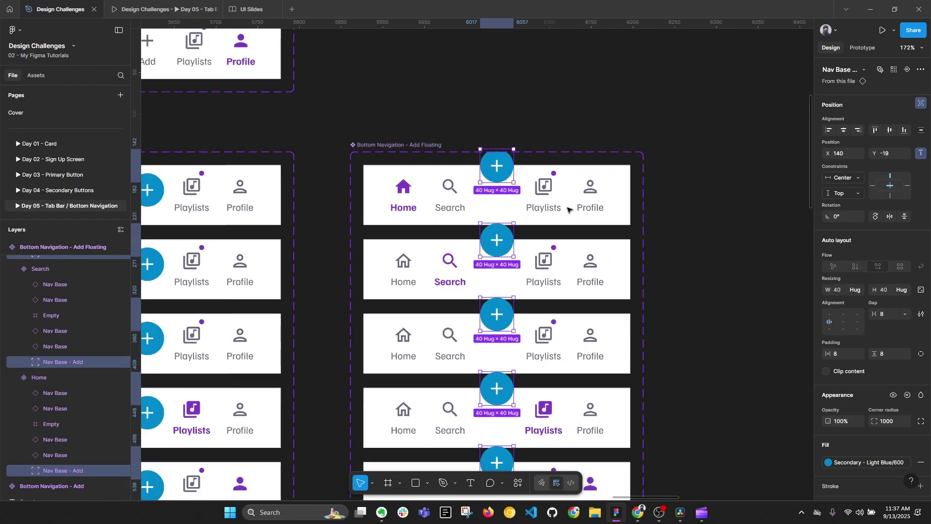
left_click(501, 204)
scroll(516, 216, "down", 1)
left_click(503, 272, "shift")
left_click(504, 336, "shift")
left_click(504, 400, "shift")
left_click(504, 436, "shift")
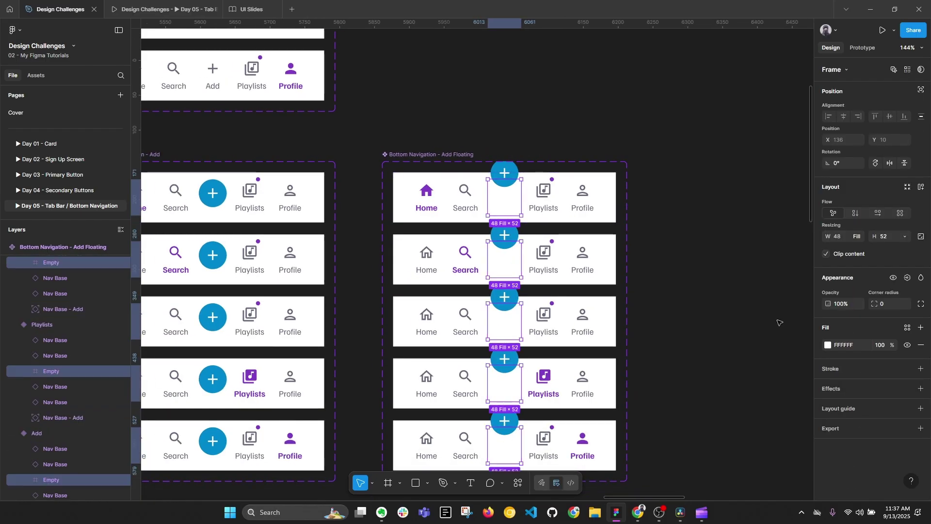
left_click(844, 237)
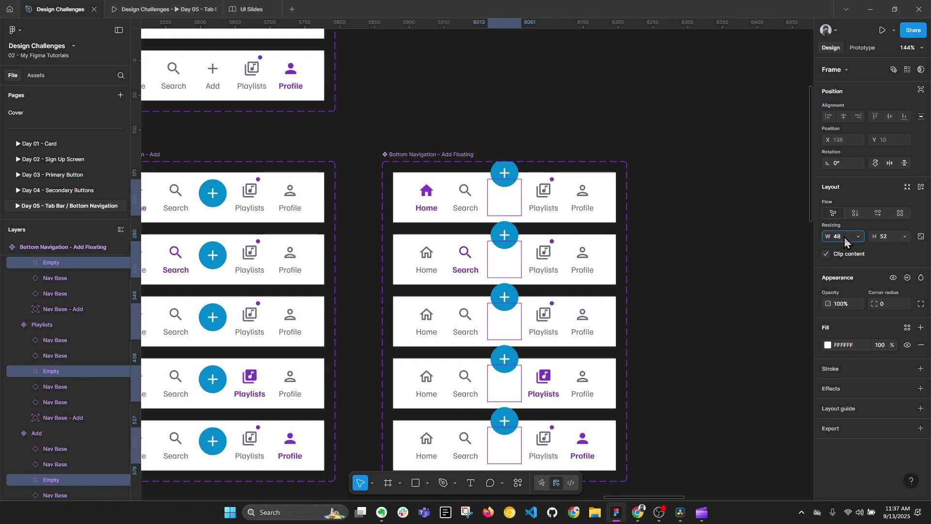
key("Return")
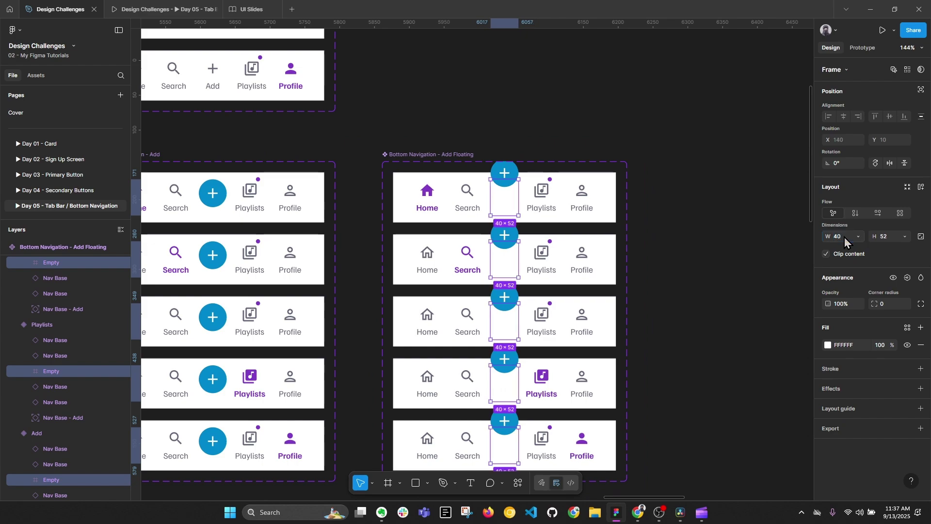
left_click(694, 340)
scroll(694, 340, "down", 2, "ctrl")
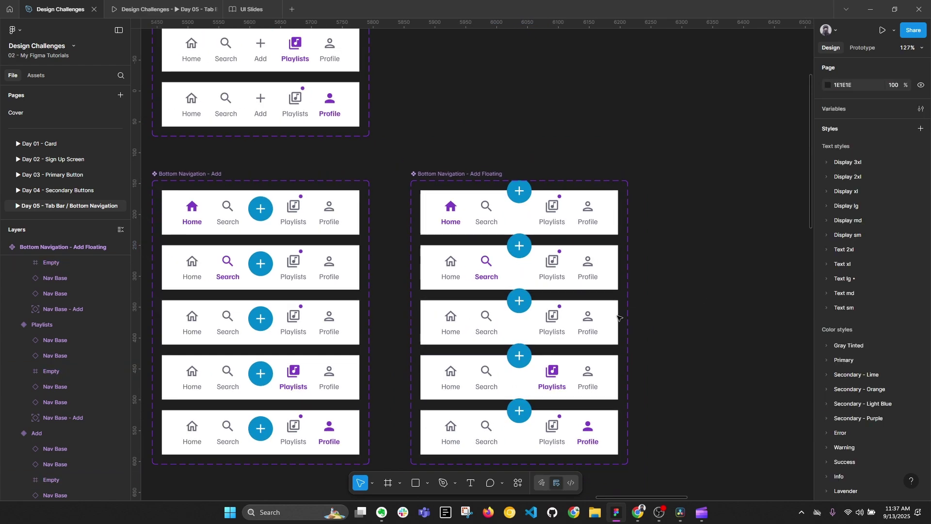
Duplicate the iPhone SE - 6 frame and replace the copy's navigation bar with the Home variant of Bottom Navigation - Add Floating
left_click(612, 216)
scroll(619, 217, "down", 10, "ctrl")
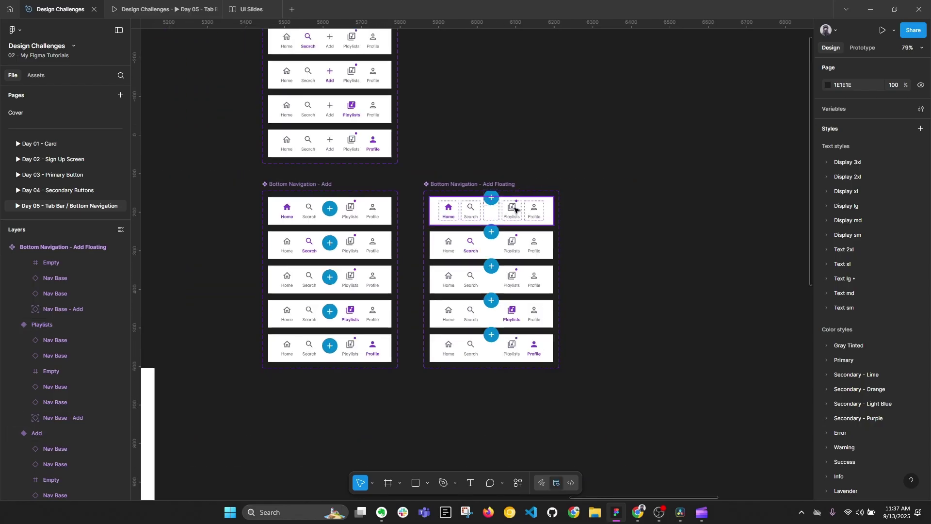
key("ctrl+c")
left_click(368, 176)
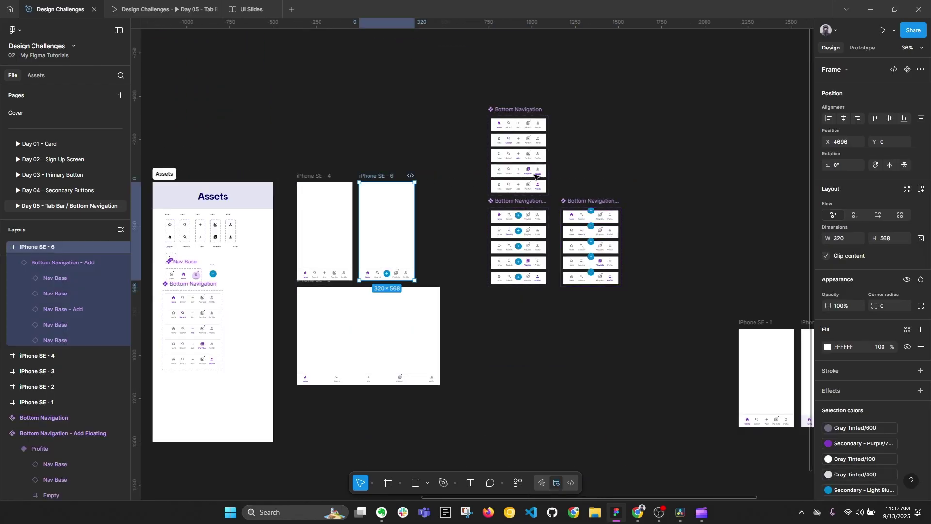
key("ctrl+v")
scroll(449, 212, "up", 1)
key("ctrl+z")
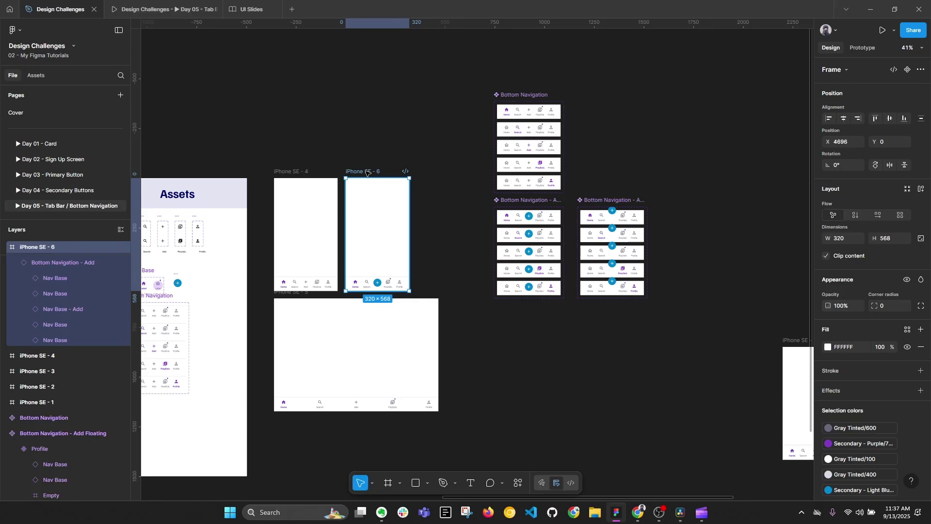
key("ctrl+d")
scroll(438, 210, "up", 5, "ctrl")
right_click(471, 334)
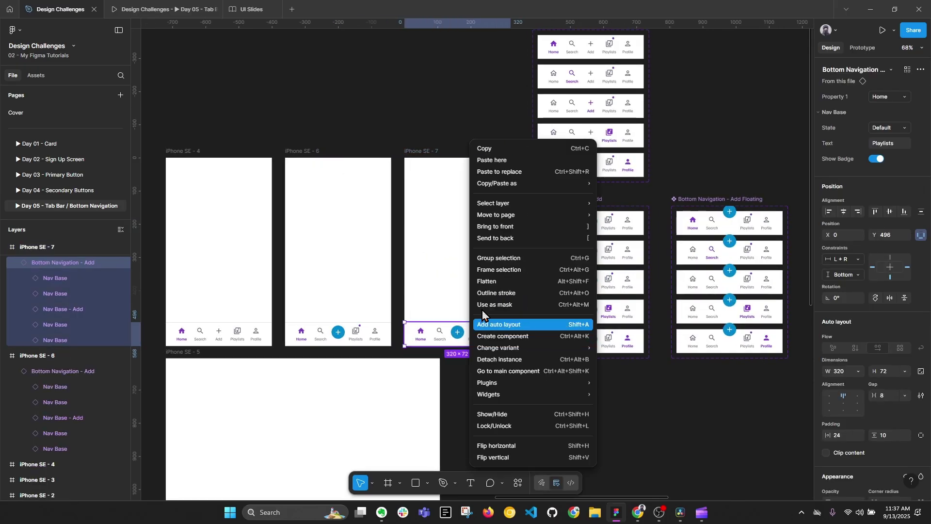
left_click(509, 172)
scroll(483, 374, "up", 4, "ctrl")
left_click(483, 374)
scroll(415, 332, "up", 3, "ctrl")
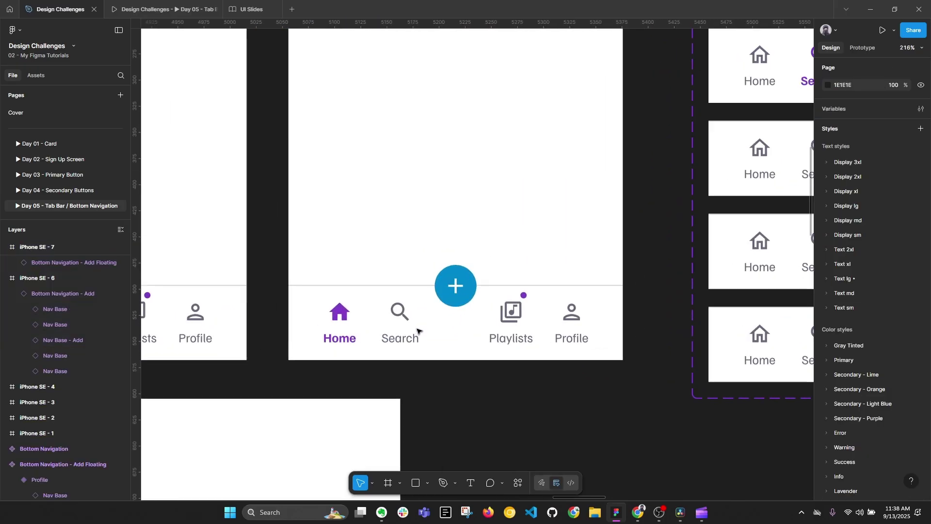
Remove the Gray Tinted/400 stroke from the floating navigation bar in the iPhone SE - 7 frame
scroll(415, 332, "up", 2, "ctrl")
left_click(506, 308)
scroll(502, 311, "down", 4, "ctrl")
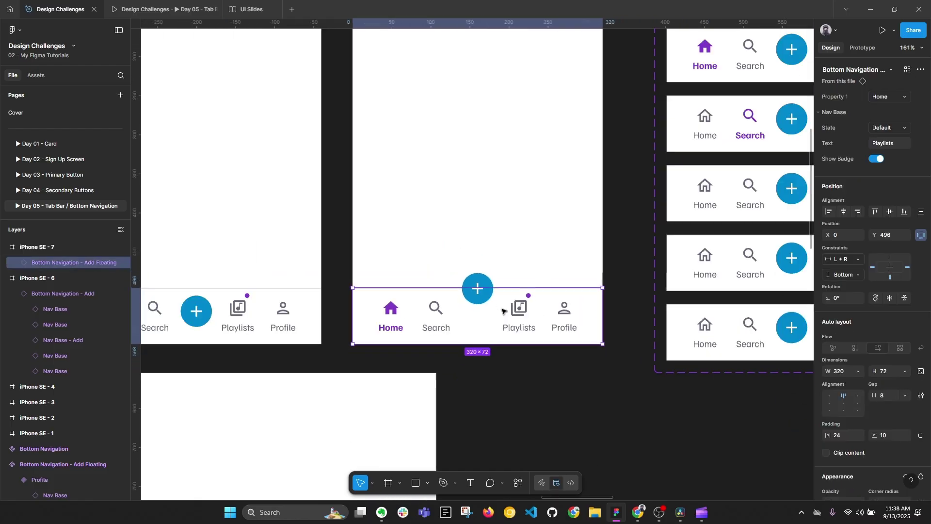
scroll(524, 313, "up", 2, "ctrl")
scroll(865, 405, "down", 3)
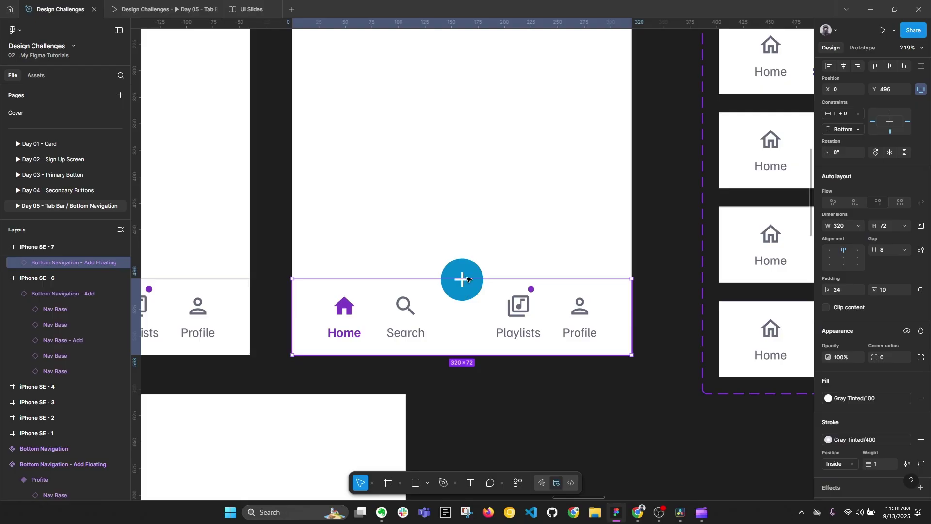
scroll(920, 362, "down", 4)
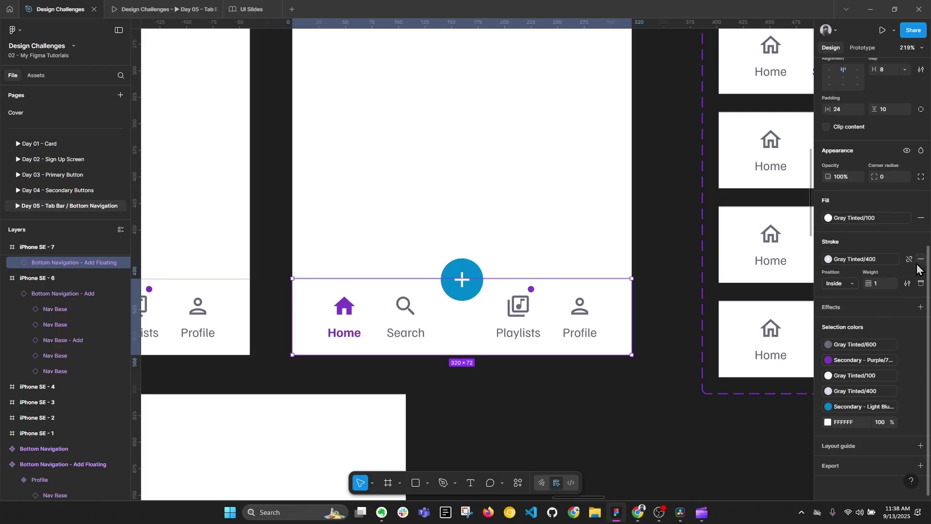
left_click(920, 259)
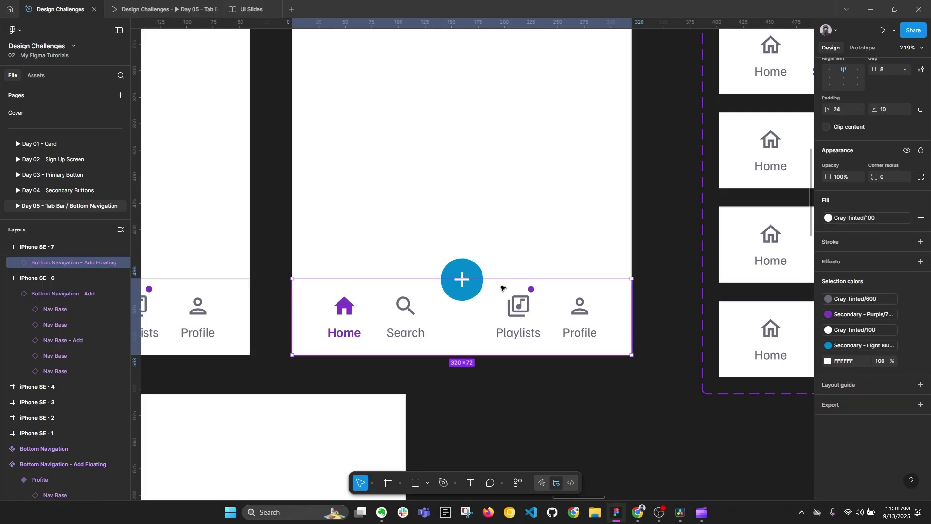
Add a drop shadow to the iPhone SE - 7 navigation bar with Y offset -3 and blur 6
left_click(919, 264)
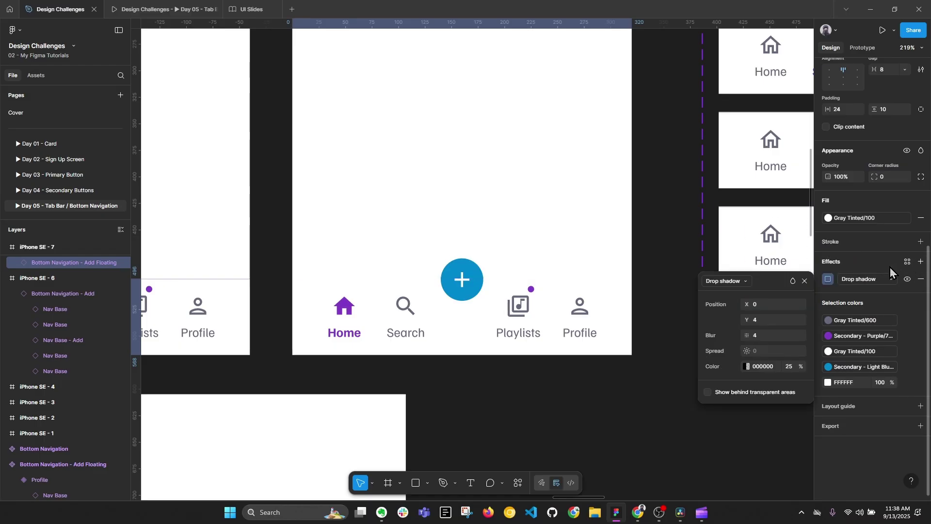
left_click(768, 323)
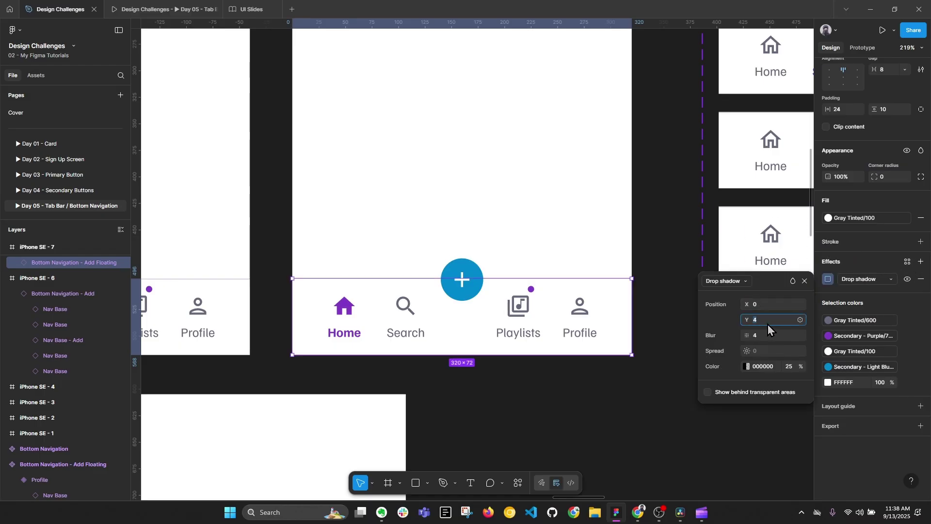
type("-2")
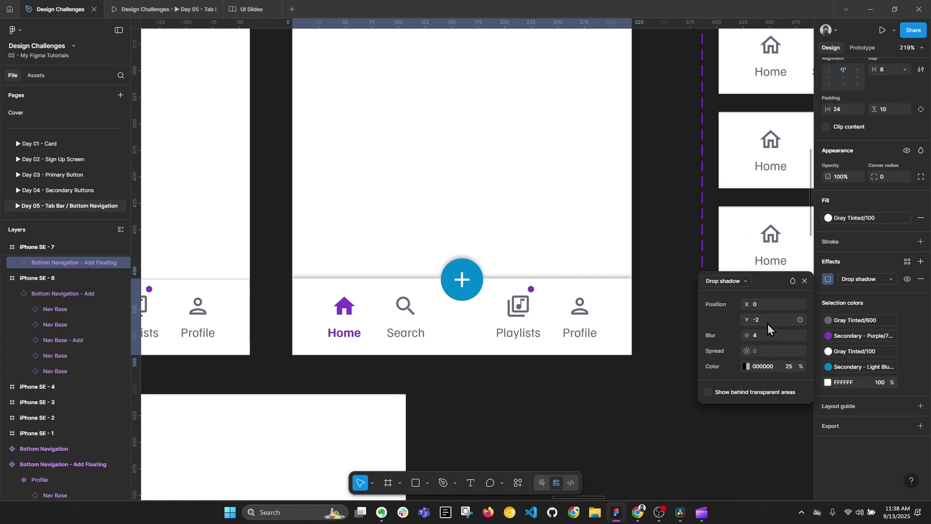
key("Down")
left_click(757, 336)
key("Up")
key("Up")
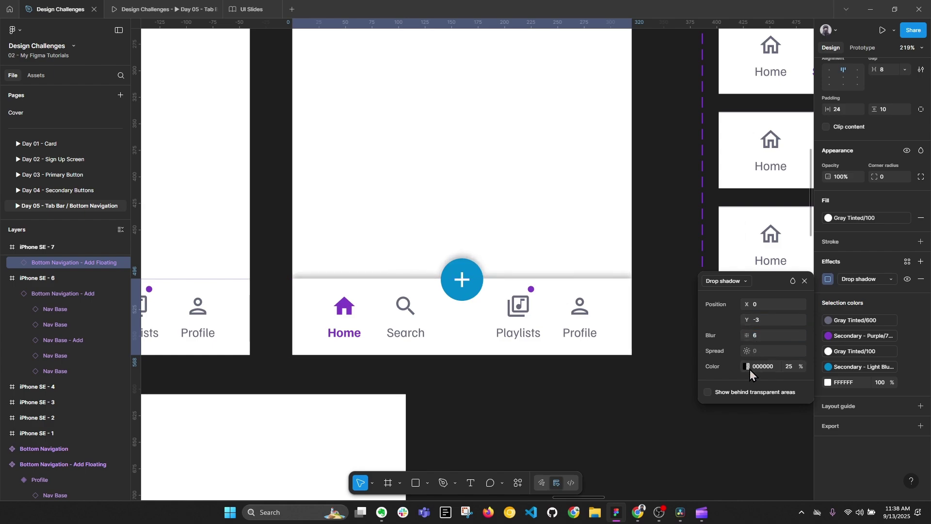
Lighten the navigation bar's drop shadow colour to grey 737373 and adjust its opacity
left_click(747, 366)
left_click(594, 364)
left_click_drag(590, 365, 571, 363)
left_click(788, 367)
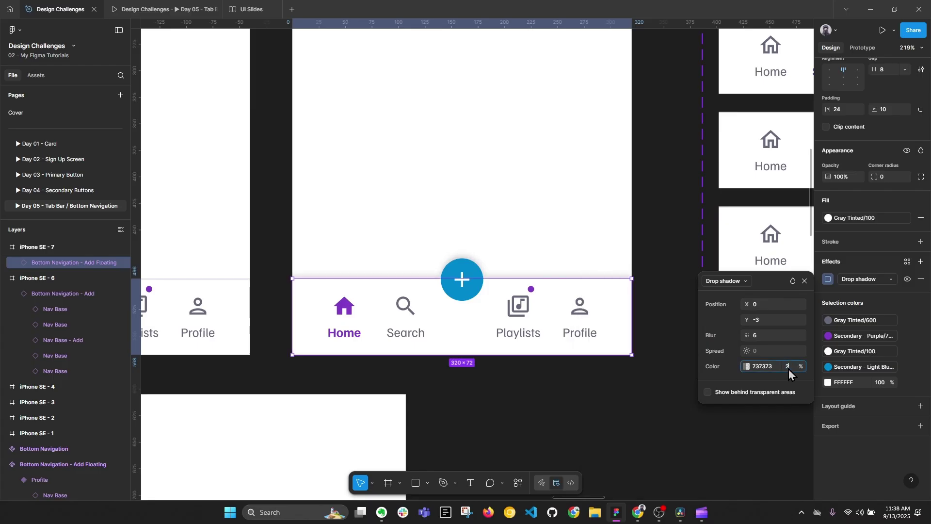
left_click(590, 417)
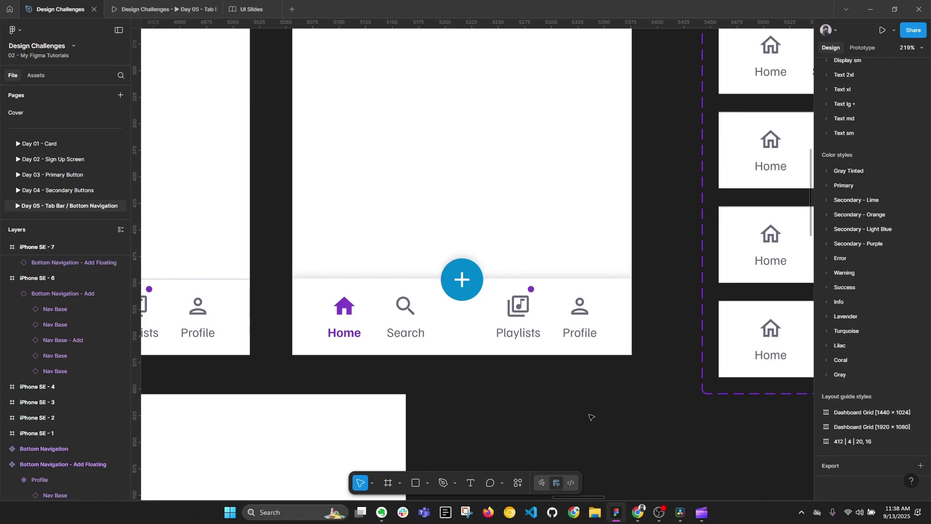
Turn content clipping on and back off for the Home variant of Bottom Navigation - Add Floating
left_click(484, 334)
scroll(498, 284, "down", 3)
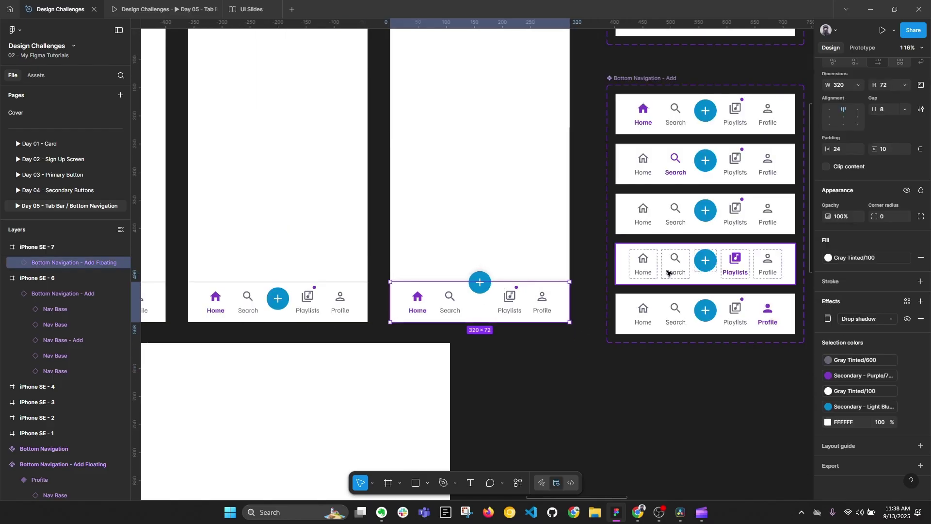
left_click_drag(703, 260, 305, 263)
left_click(590, 106)
scroll(587, 107, "up", 2)
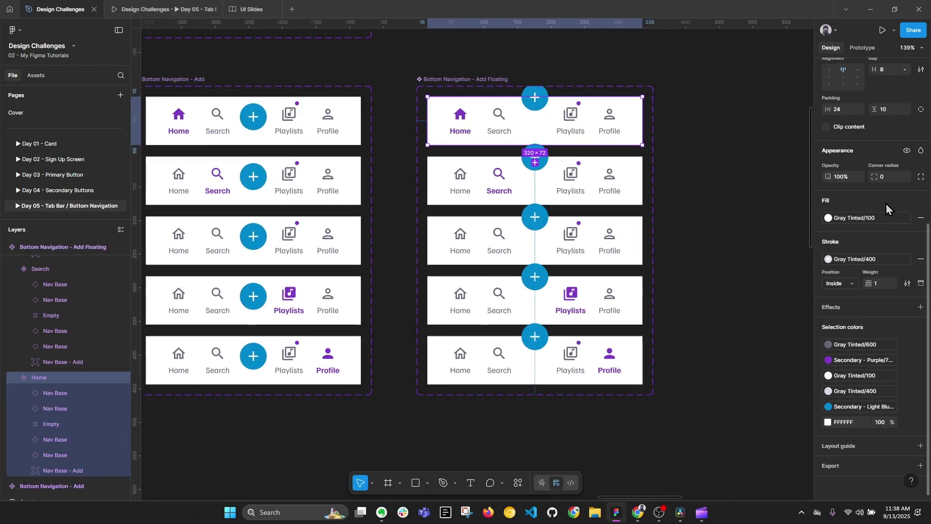
left_click(826, 272)
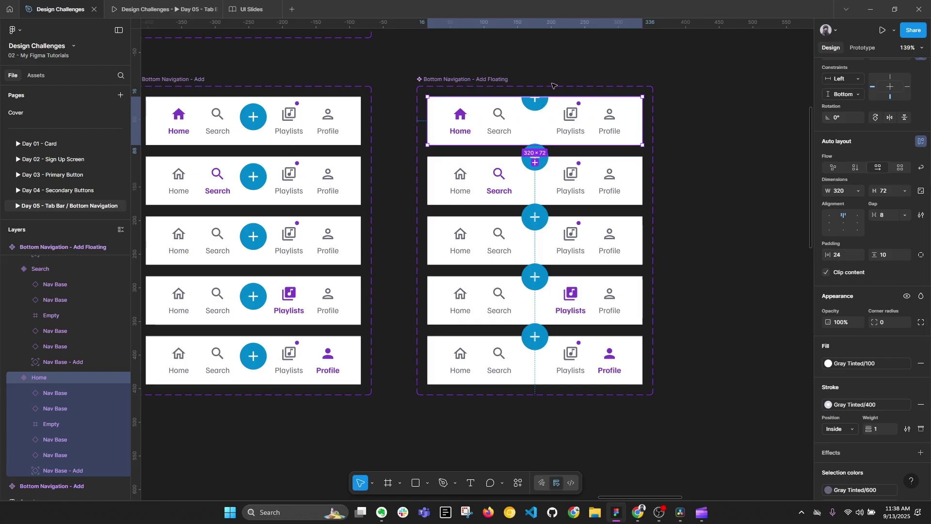
left_click(840, 272)
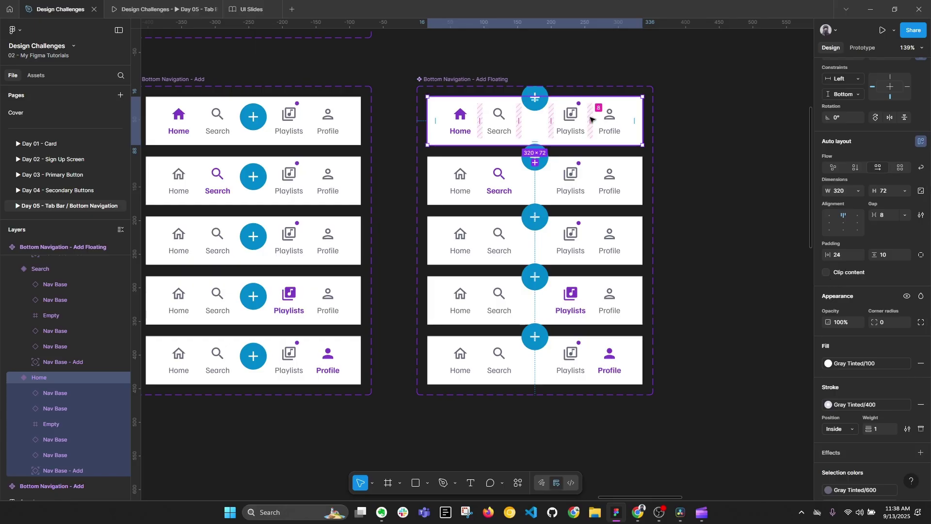
Review the iPhone SE test frames against the Bottom Navigation - Add and Add Floating component sets
left_click(695, 199)
scroll(696, 200, "down", 4)
scroll(403, 290, "up", 4)
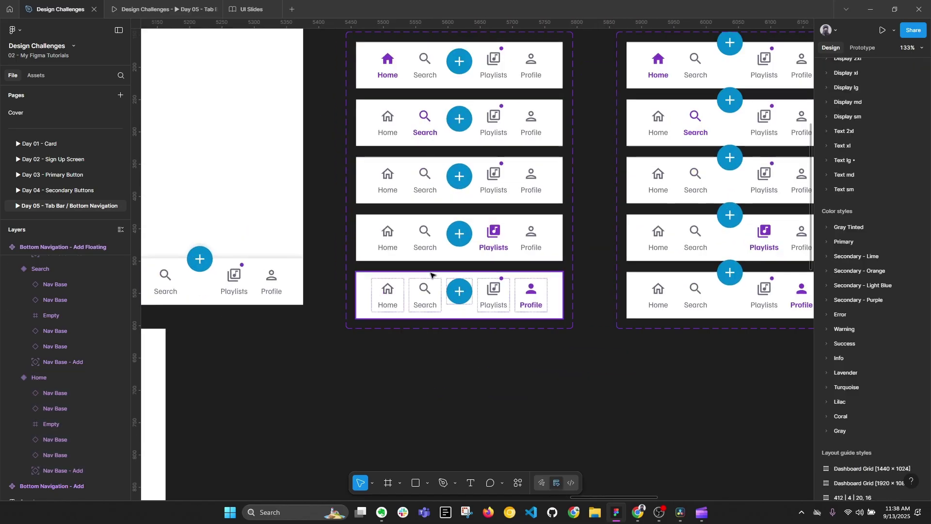
scroll(470, 228, "down", 3)
left_click_drag(365, 255, 629, 253)
scroll(559, 254, "down", 2)
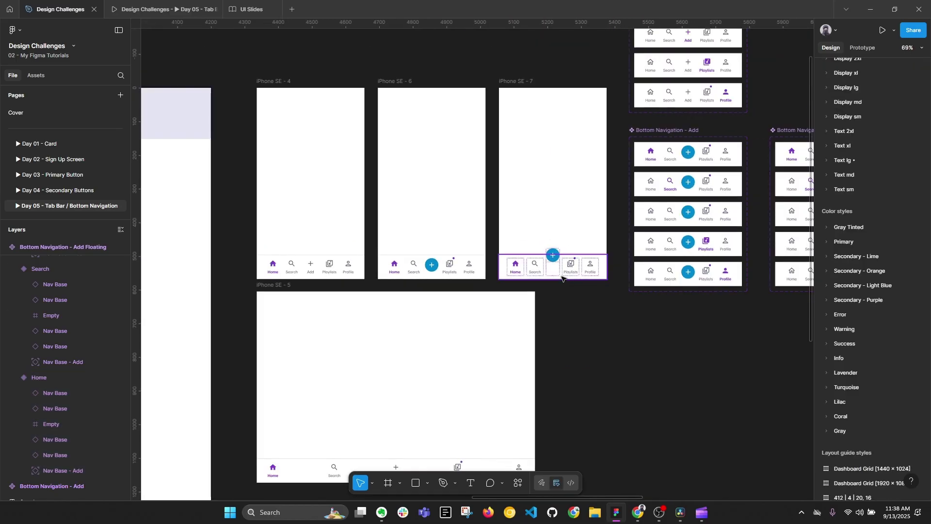
scroll(562, 270, "up", 3)
scroll(561, 264, "right", 8)
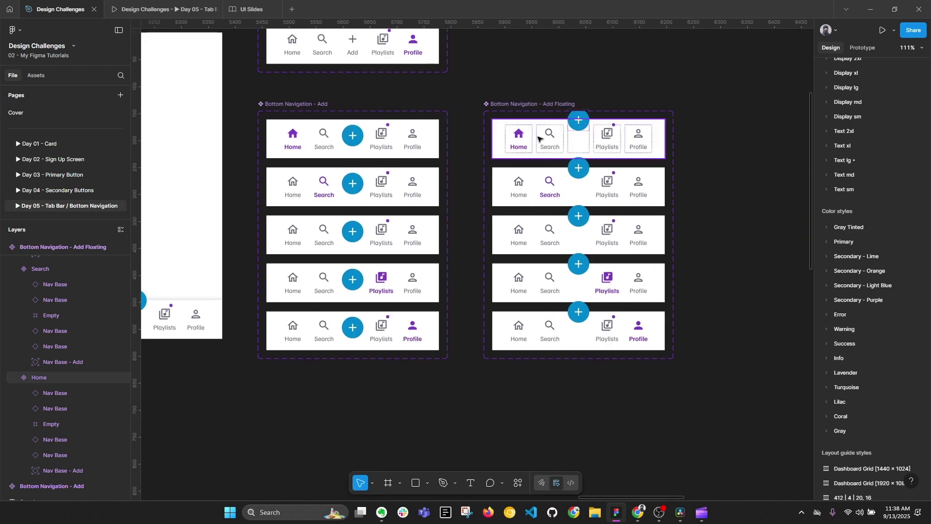
Lock the proportions of the round add buttons in all Add Floating variants, set their height to 48, and centre the plus icons inside
scroll(558, 135, "up", 2)
double_click(583, 129)
key("ctrl+alt+a")
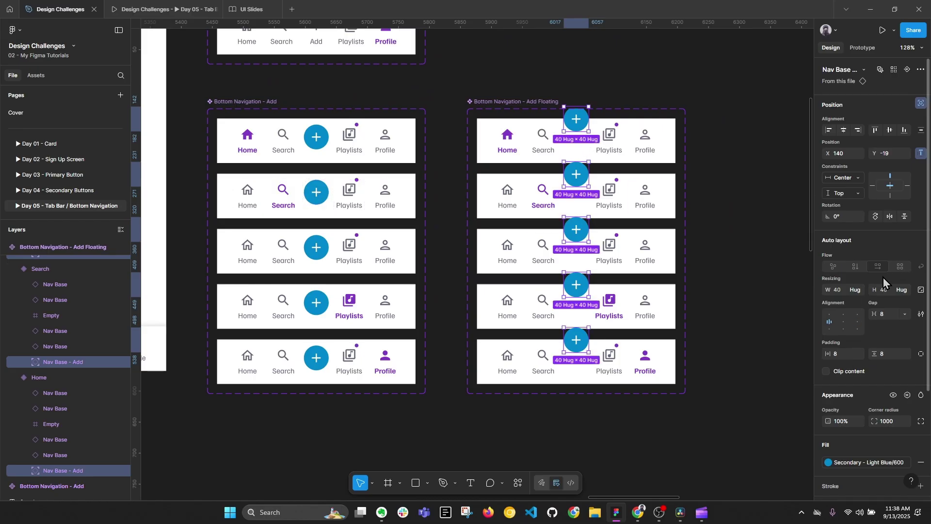
left_click(921, 289)
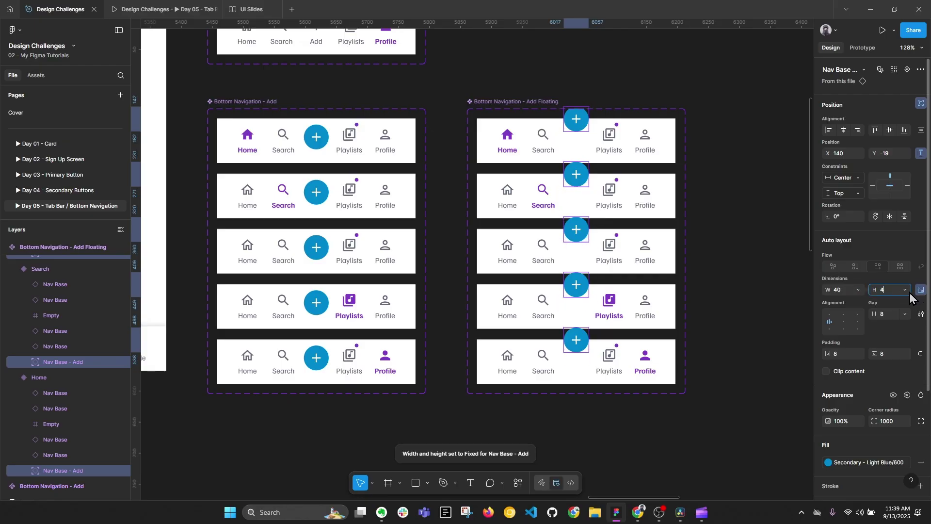
type("48")
key("Return")
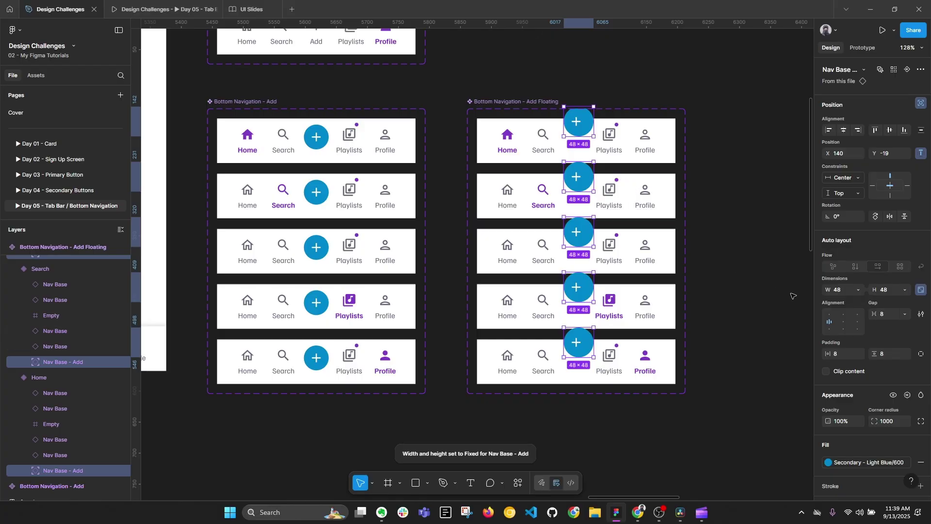
left_click(744, 291)
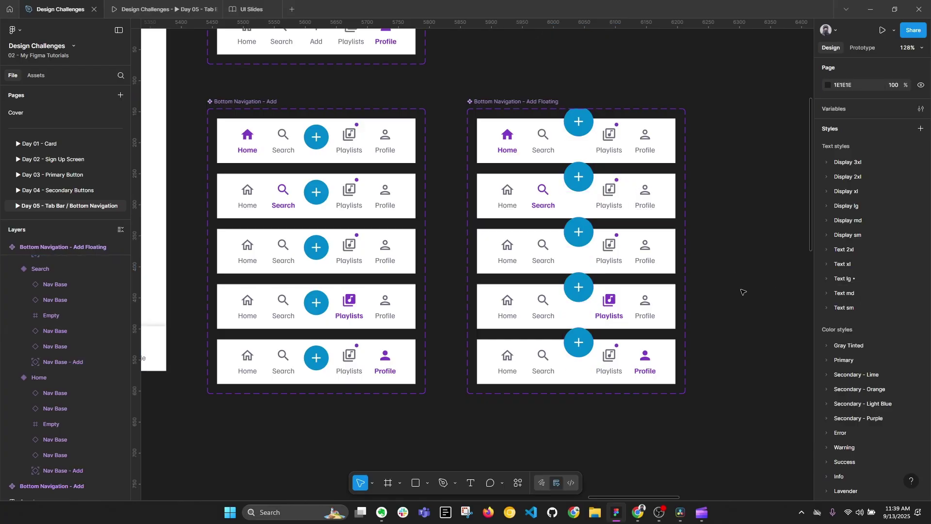
Centre the floating add buttons horizontally in all Add Floating variants and move them up to Y -24
left_click(574, 345, "ctrl")
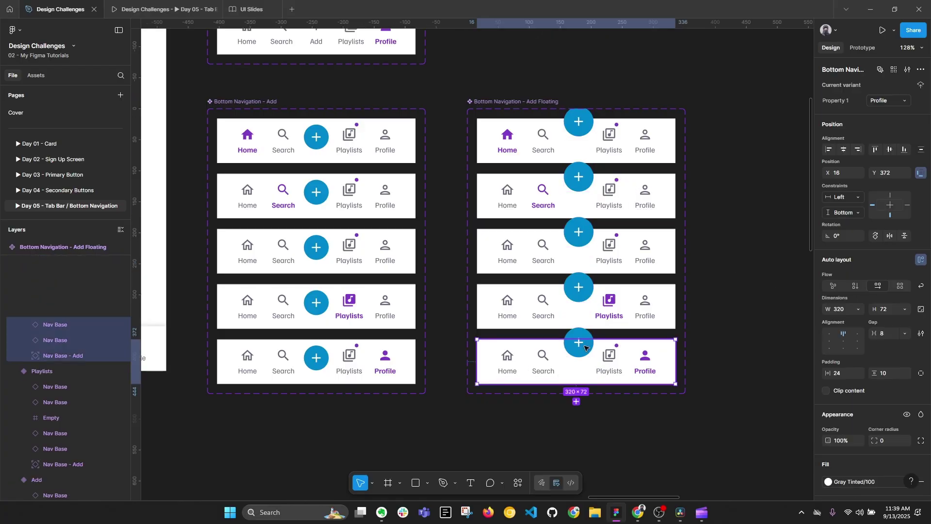
left_click(892, 71)
left_click(843, 130)
scroll(597, 127, "up", 5)
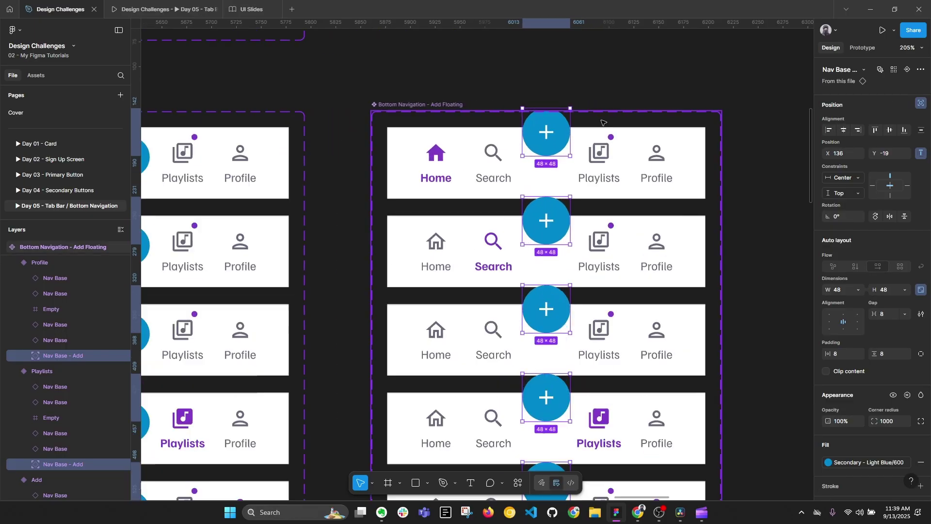
key("Up")
key("Up")
key("Up")
key("Up")
key("Up")
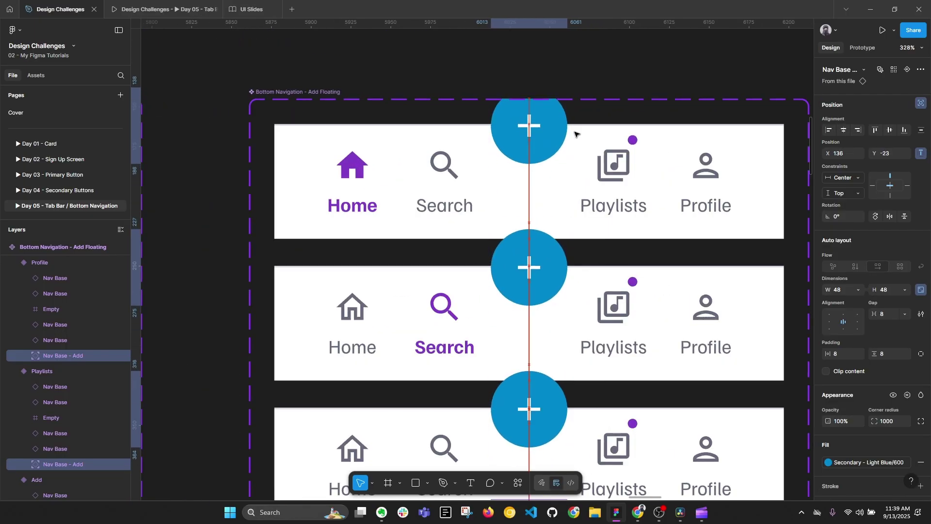
Examine the floating button in the iPhone SE - 7 frame and the plus icons inside the Add Floating component's buttons
scroll(578, 137, "down", 10)
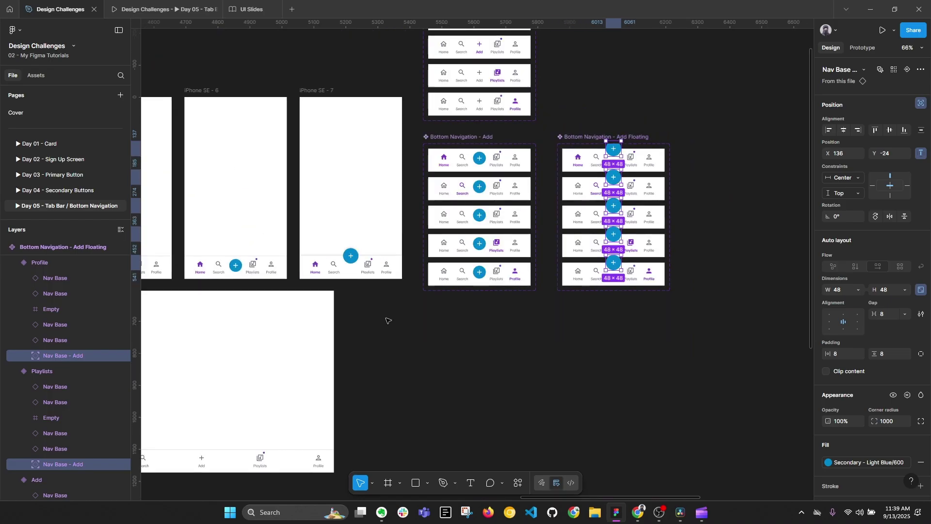
left_click(395, 318)
scroll(372, 246, "up", 8)
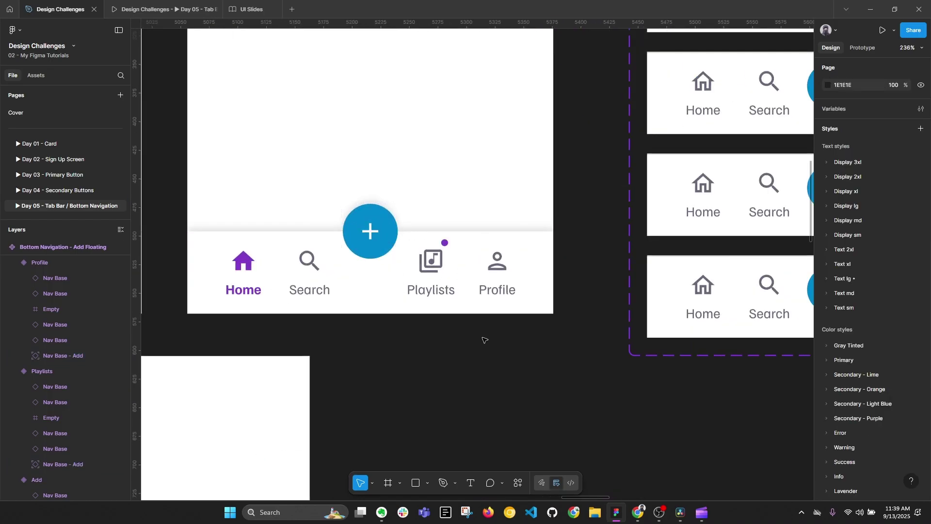
key("alt+l")
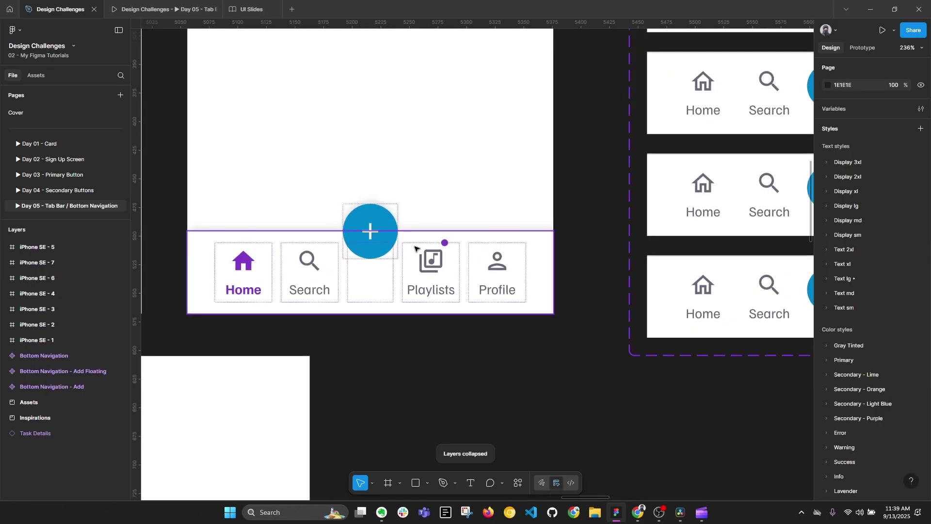
scroll(351, 246, "down", 5)
left_click_drag(667, 228, 432, 301)
scroll(525, 176, "up", 3)
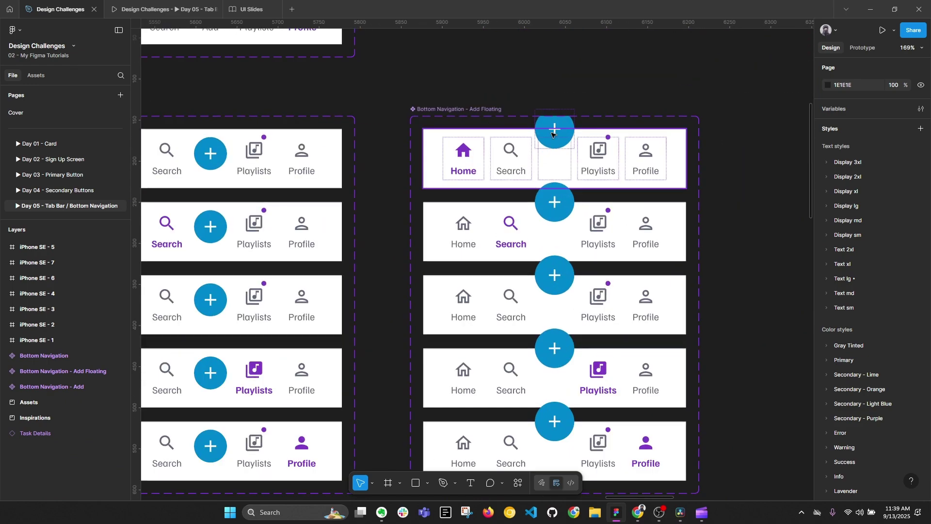
double_click(554, 135)
double_click(557, 135)
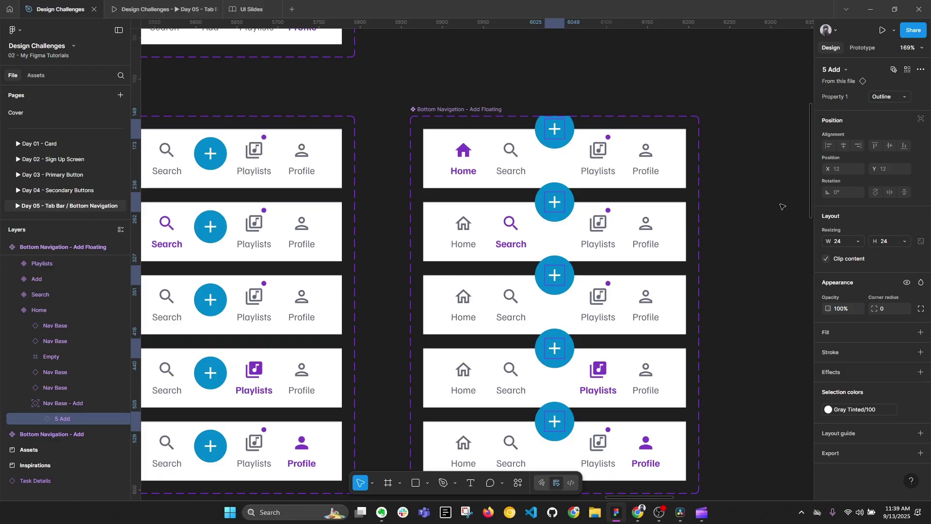
left_click(745, 191)
Collapse the layers and compare the navigation bars in the iPhone SE - 4, 6 and 7 frames
scroll(745, 192, "down", 5)
scroll(558, 291, "up", 4)
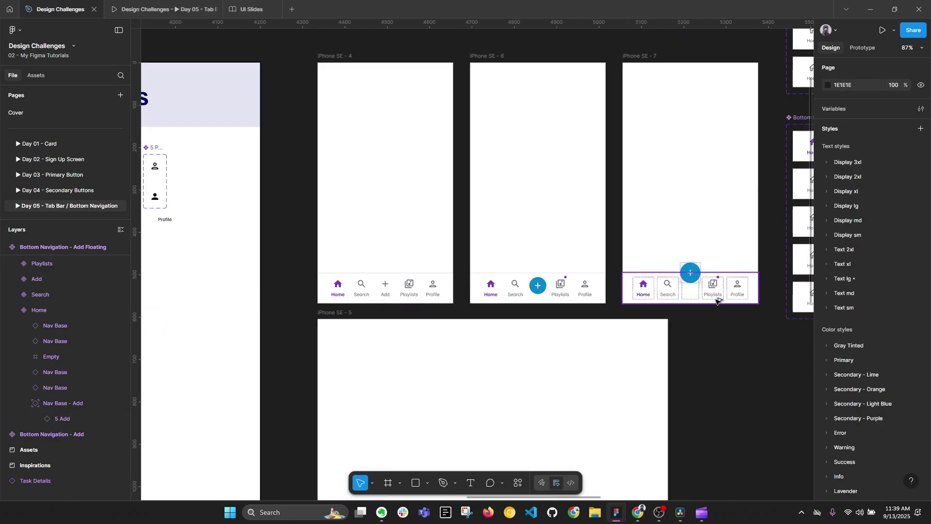
key("alt+l")
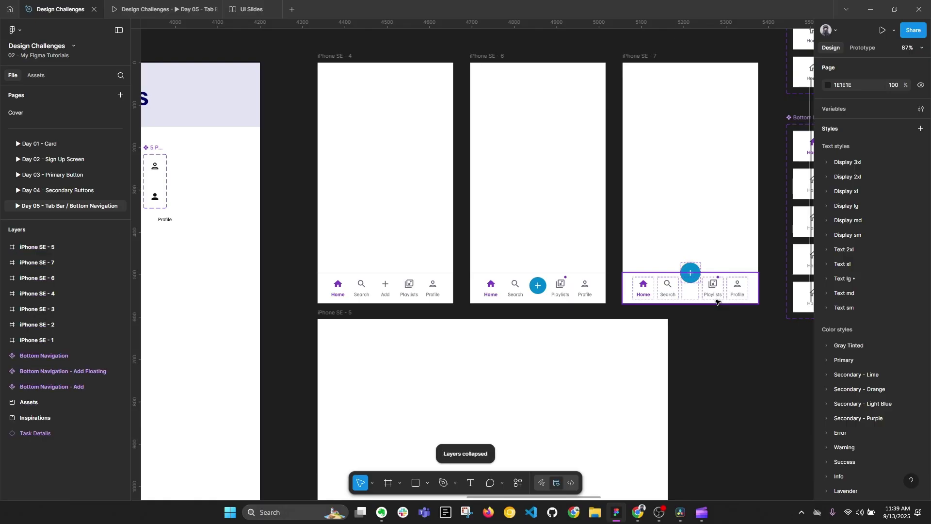
scroll(716, 301, "left", 2)
scroll(706, 349, "down", 1)
scroll(688, 354, "right", 3)
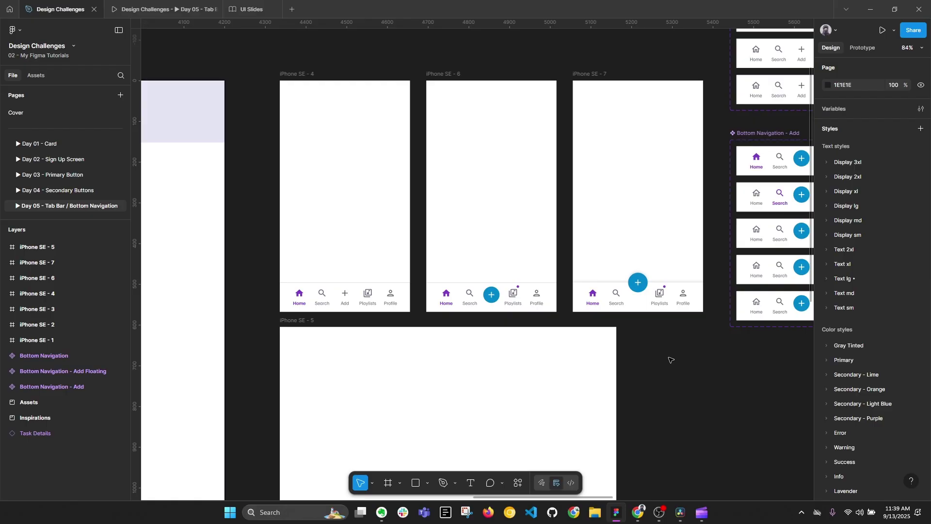